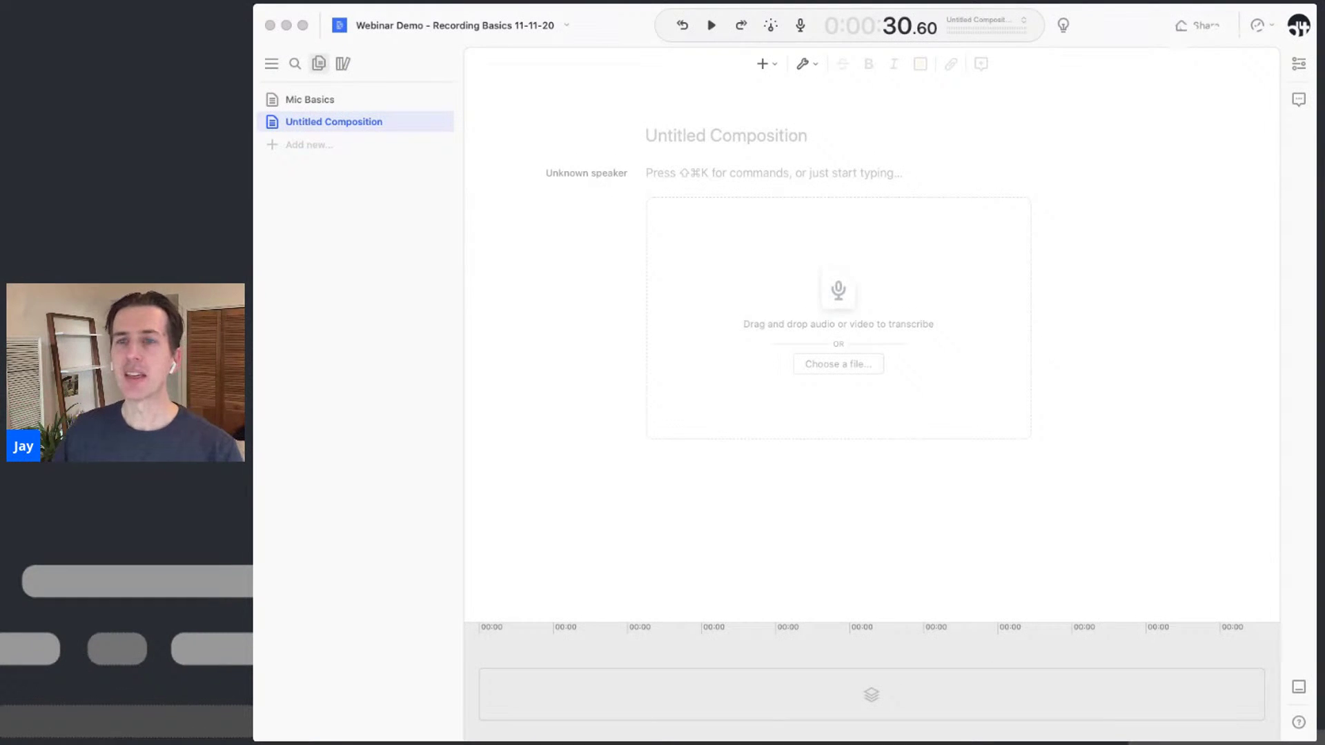
Open the recording bar in the Untitled Composition with Track 1 ready at 00:00
left_click(618, 31)
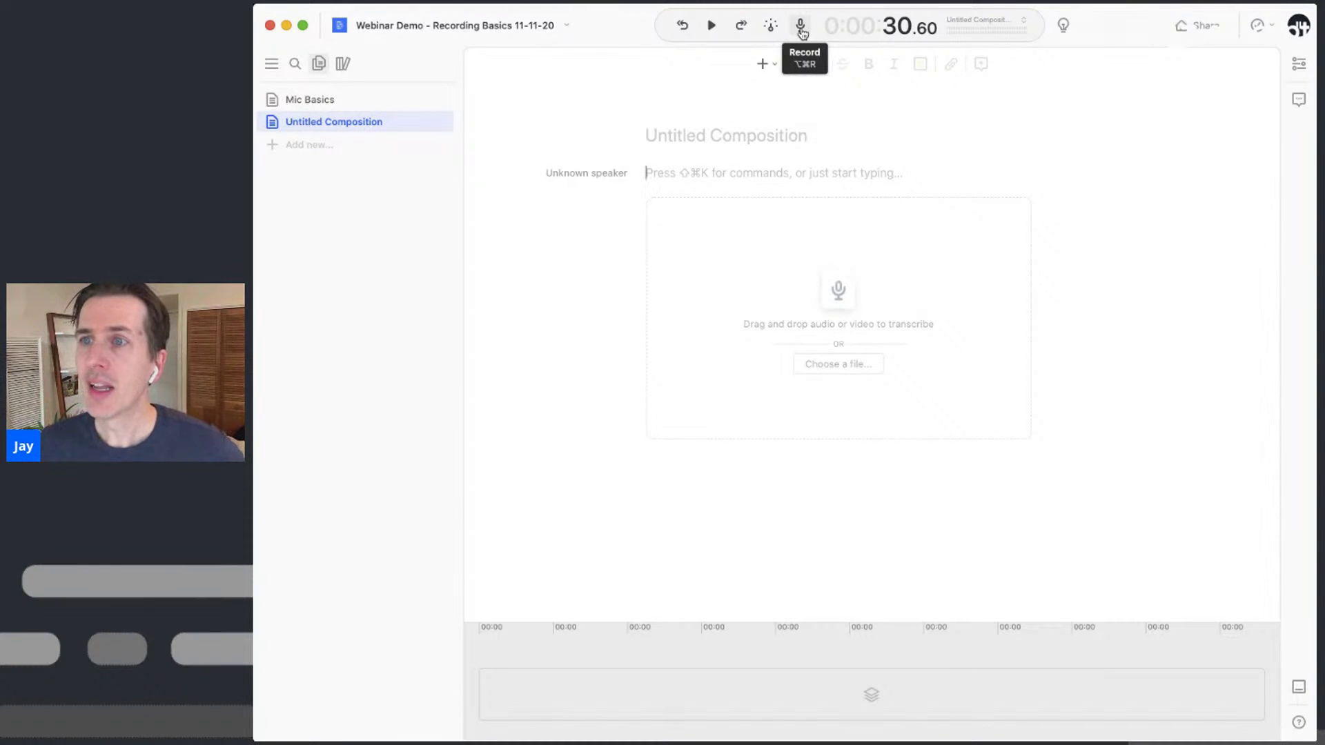
left_click(800, 29)
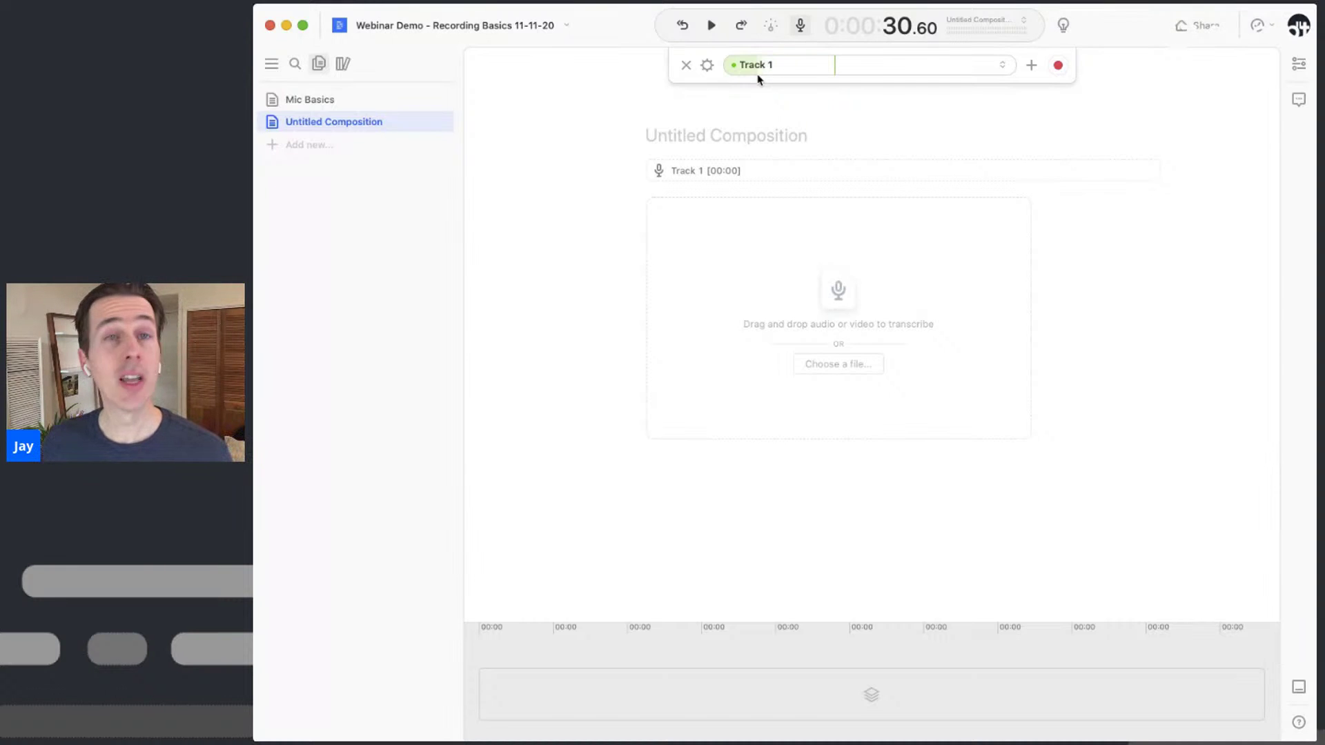
Review the microphone inputs in Recording Settings, then switch to the Mic Basics composition
left_click(707, 66)
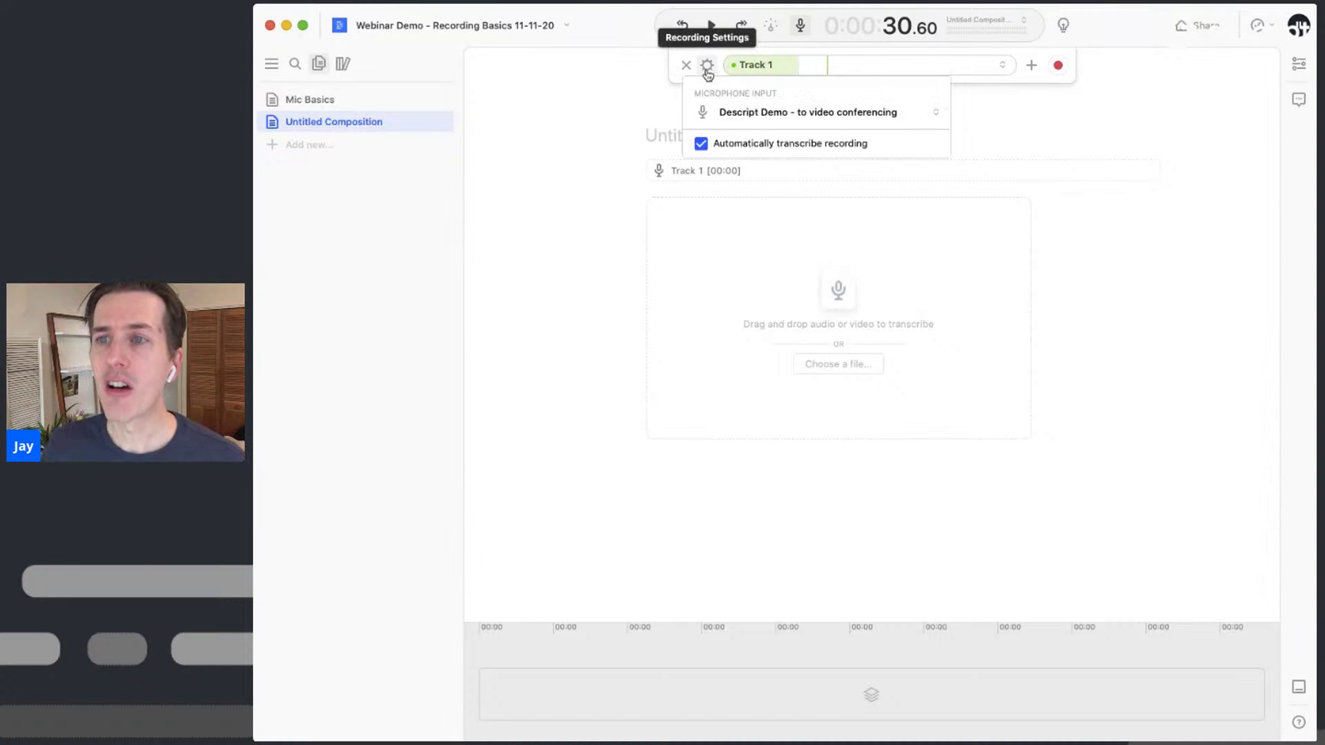
left_click(743, 119)
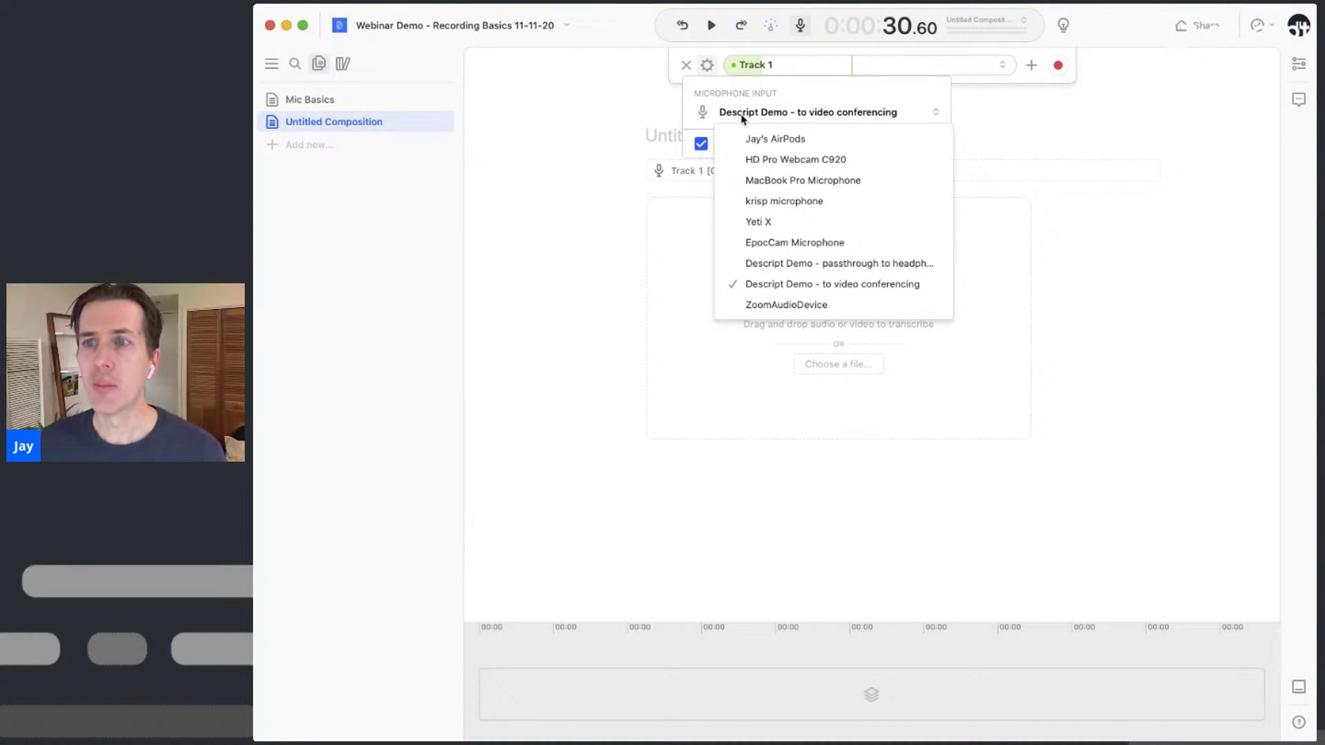
left_click(606, 36)
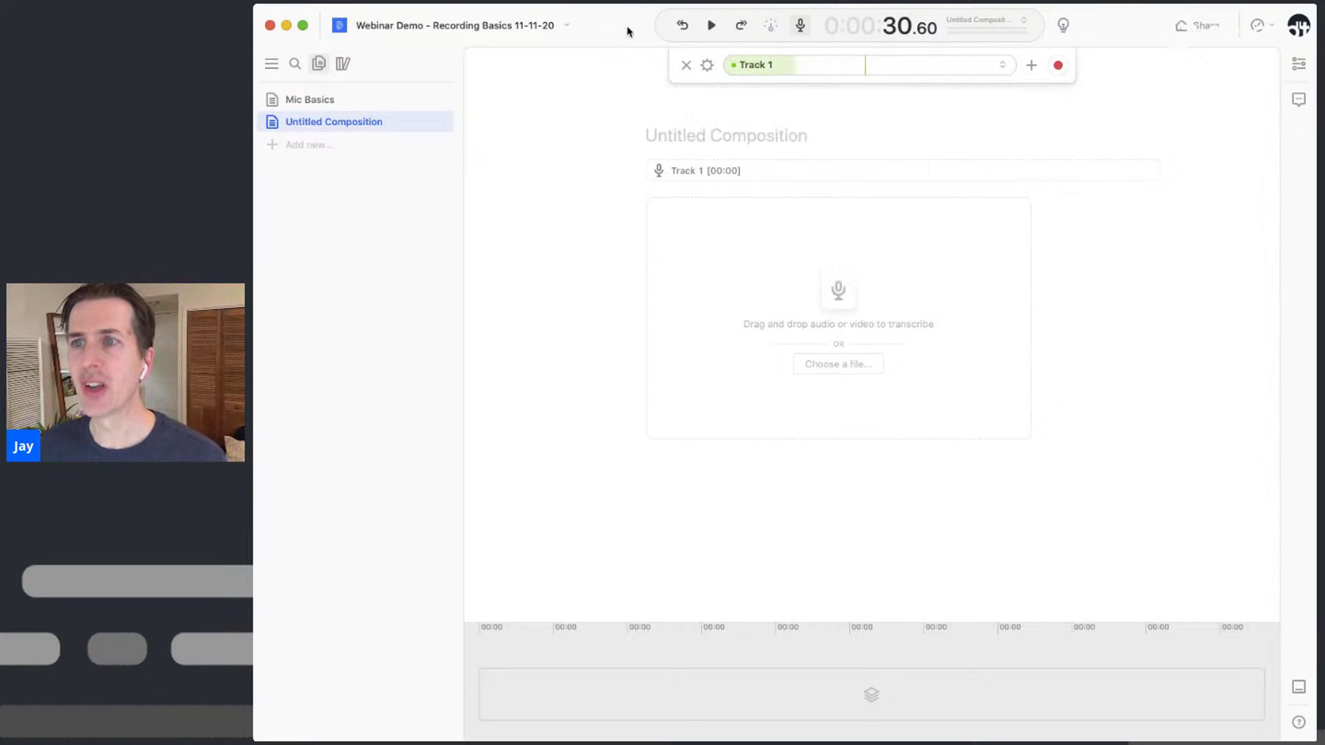
left_click(378, 103)
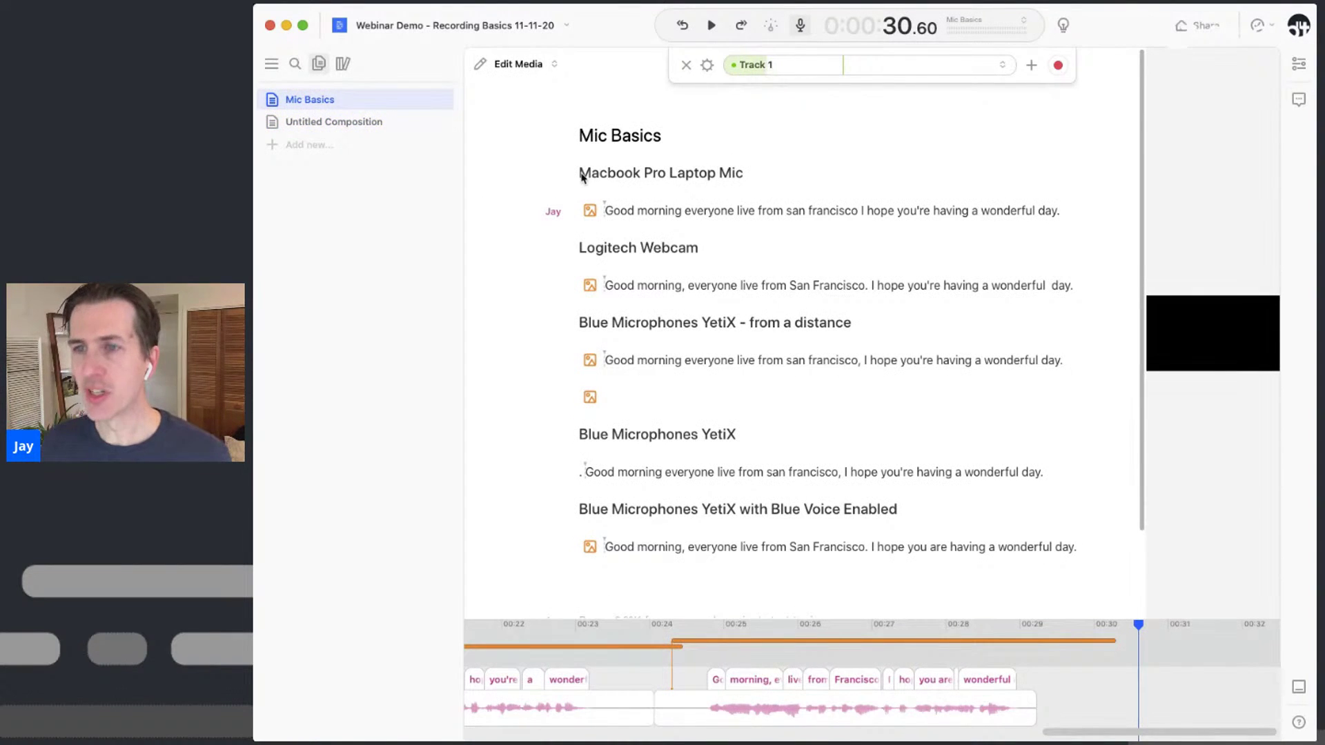
Widen the video preview and play Mic Basics from the start to 00:30.30
left_click(580, 175)
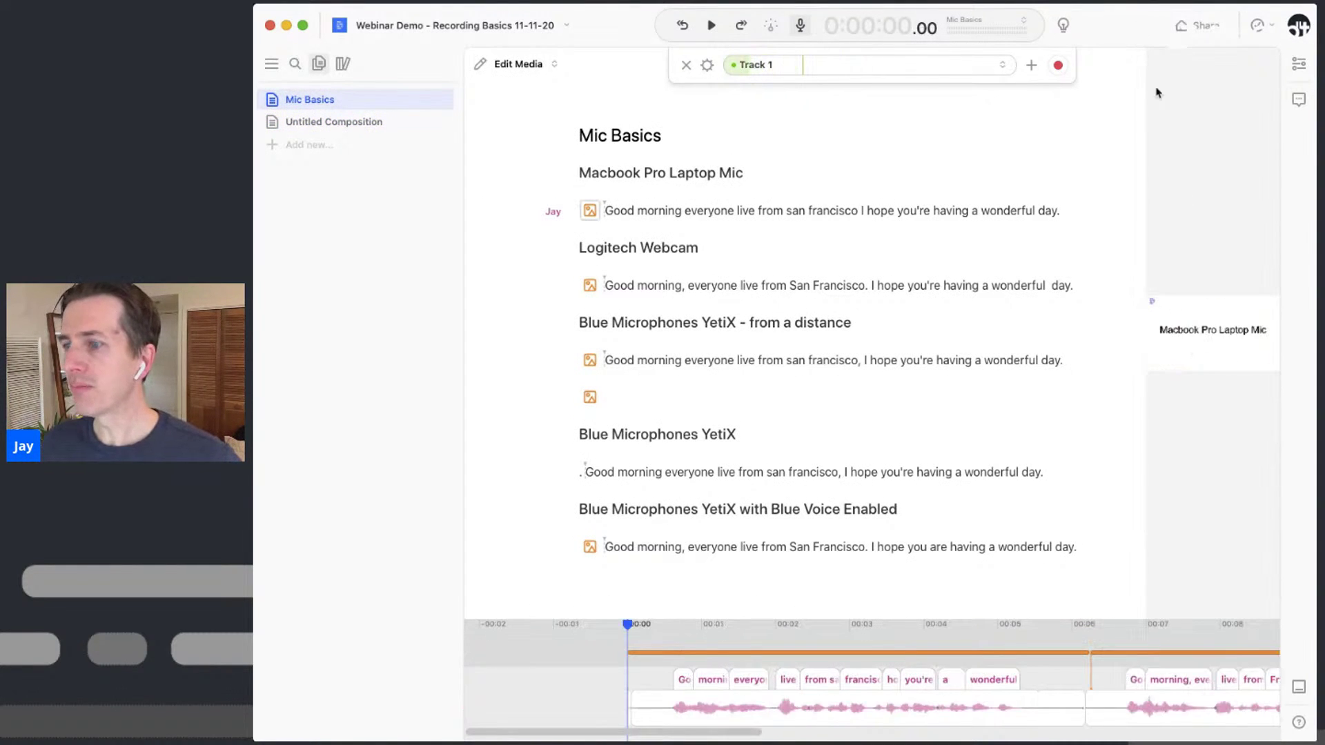
left_click_drag(1143, 458, 985, 486)
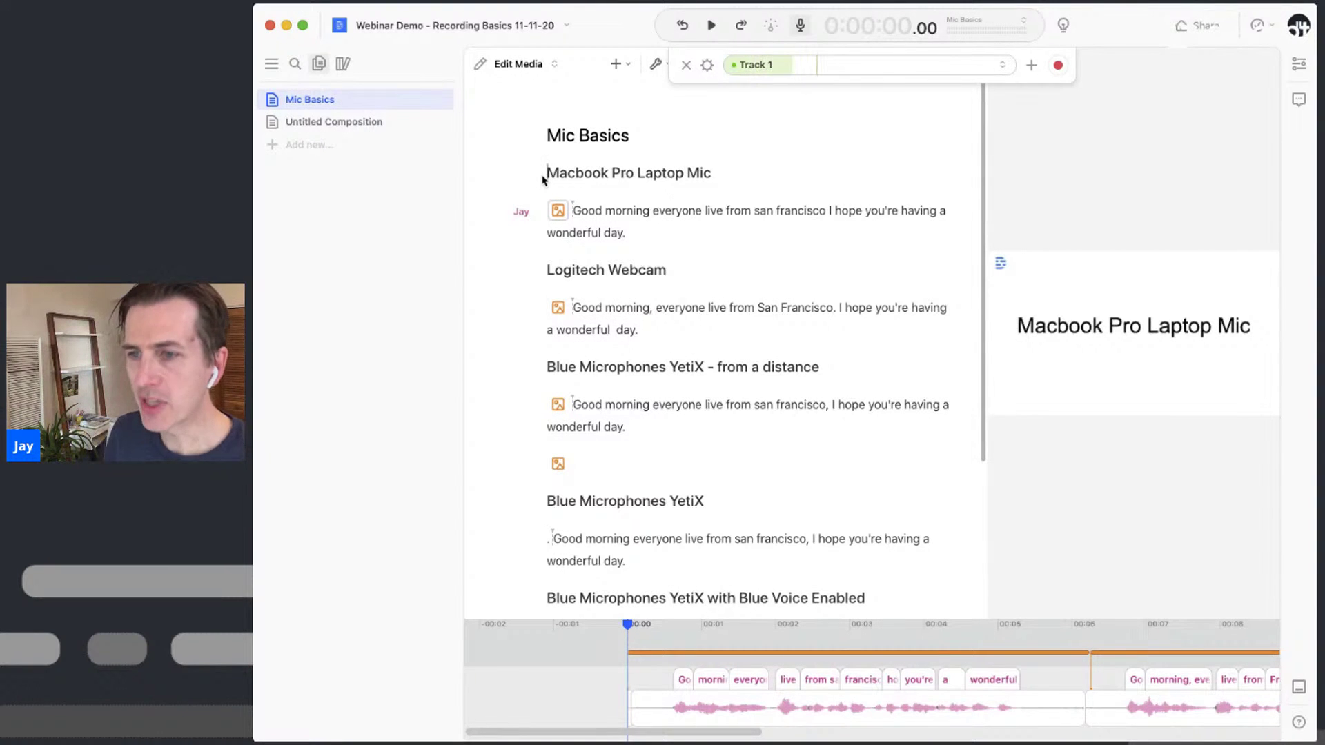
key("space")
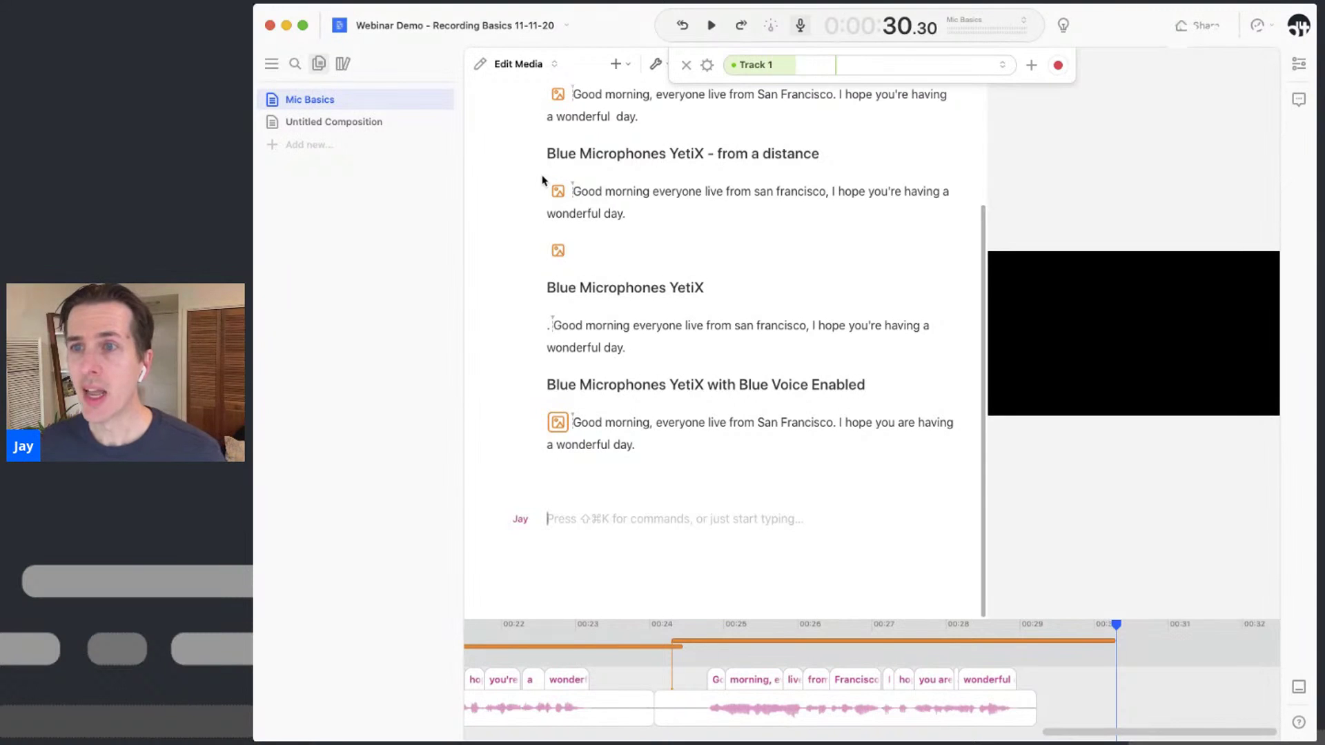
scroll(656, 194, "up", 3)
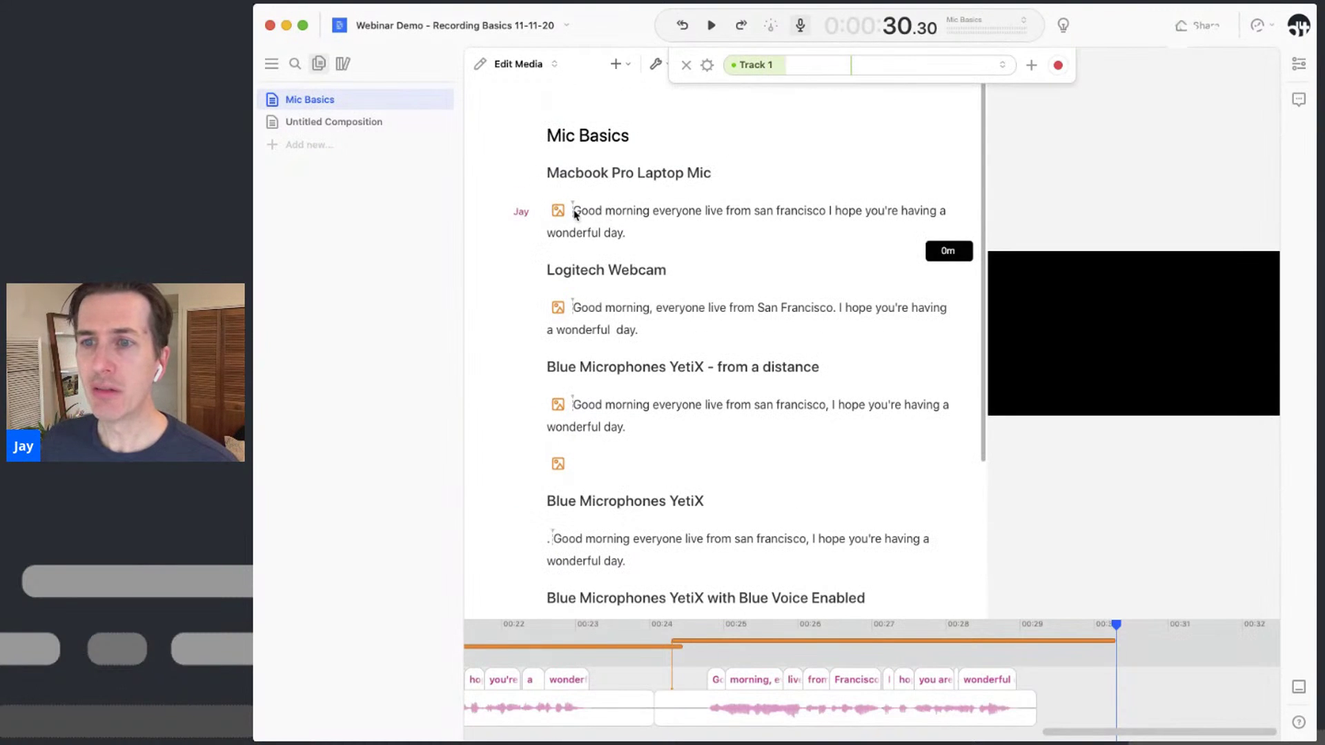
left_click(573, 212)
key("space")
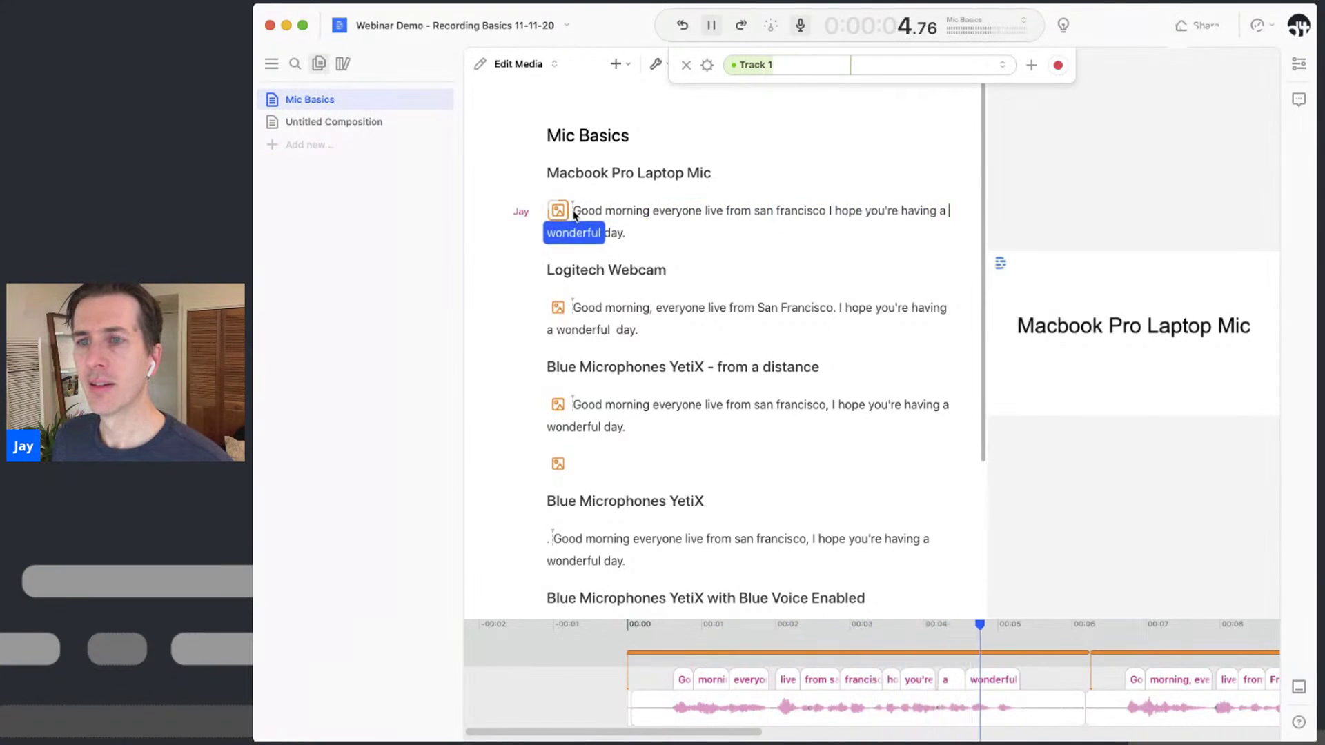
key("space")
scroll(594, 314, "down", 3)
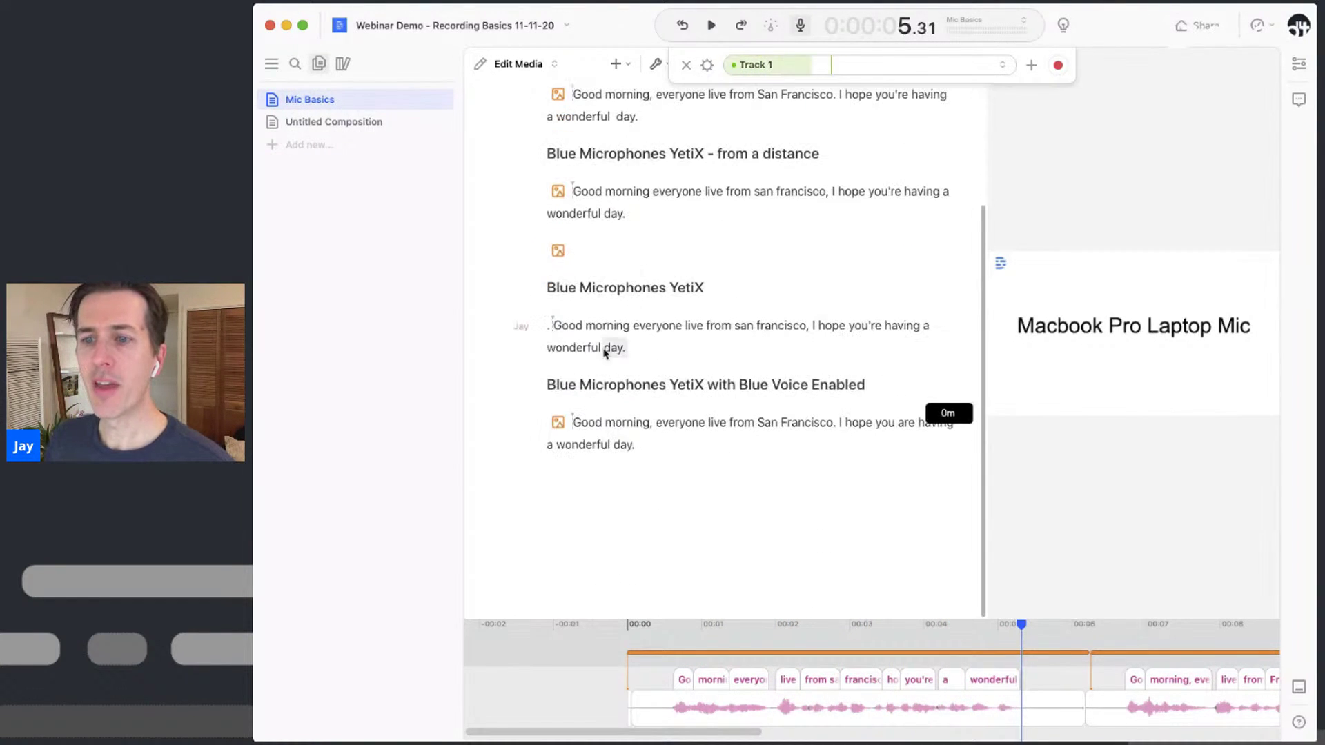
left_click(577, 422)
key("space")
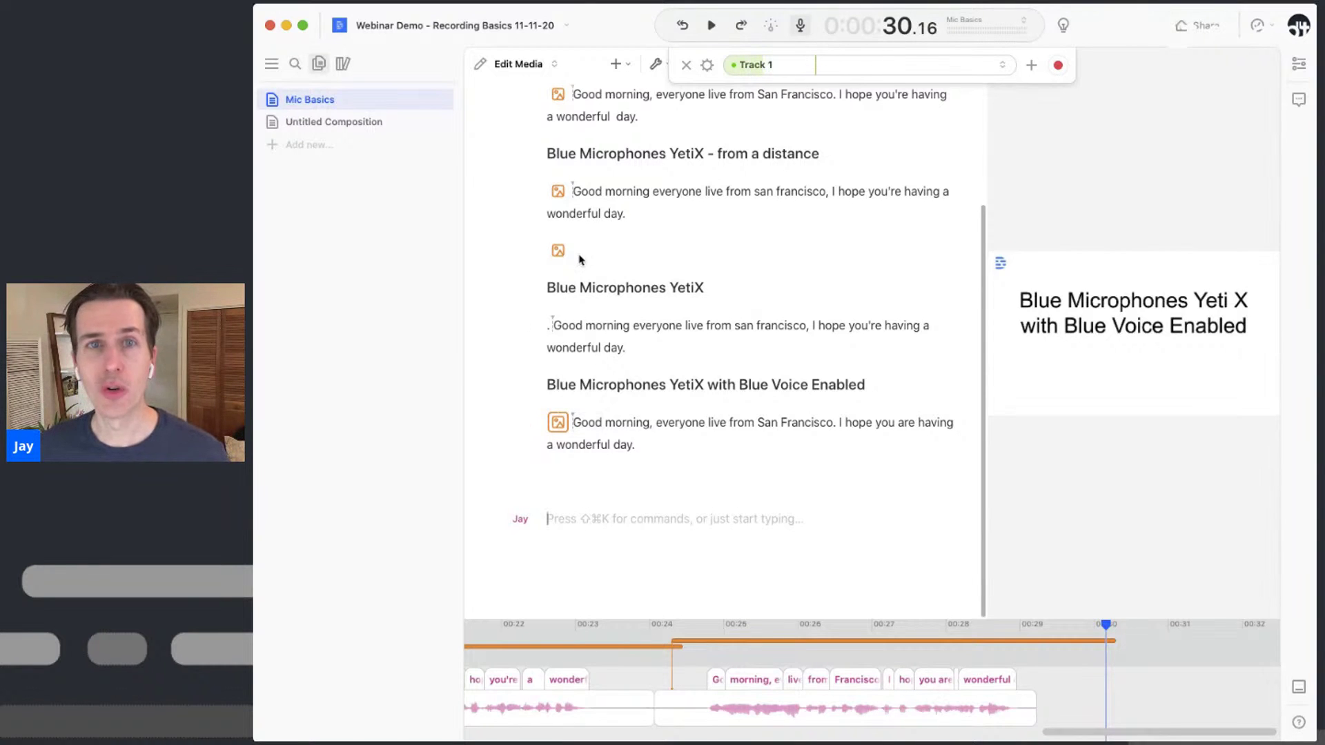
Record live narration onto Track 1 of the Untitled Composition, with the cursor at the transcript start
left_click(358, 123)
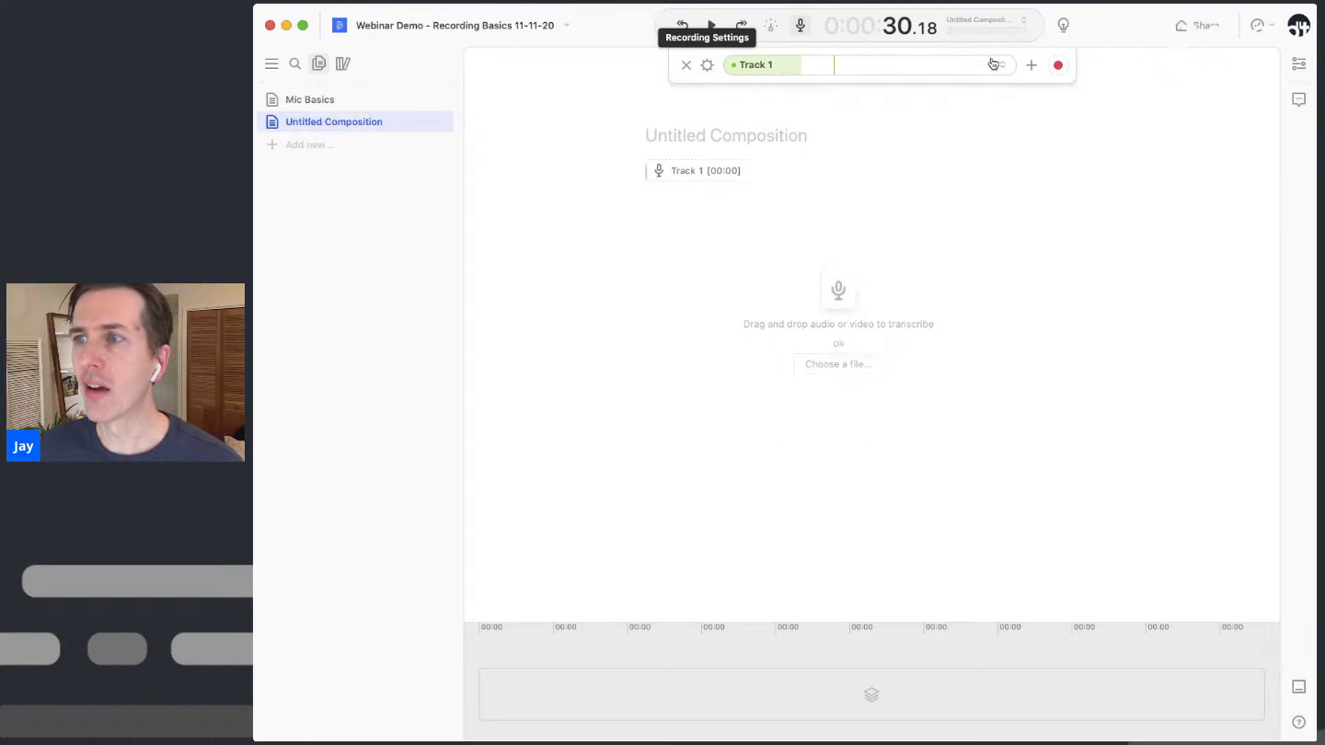
left_click(1057, 67)
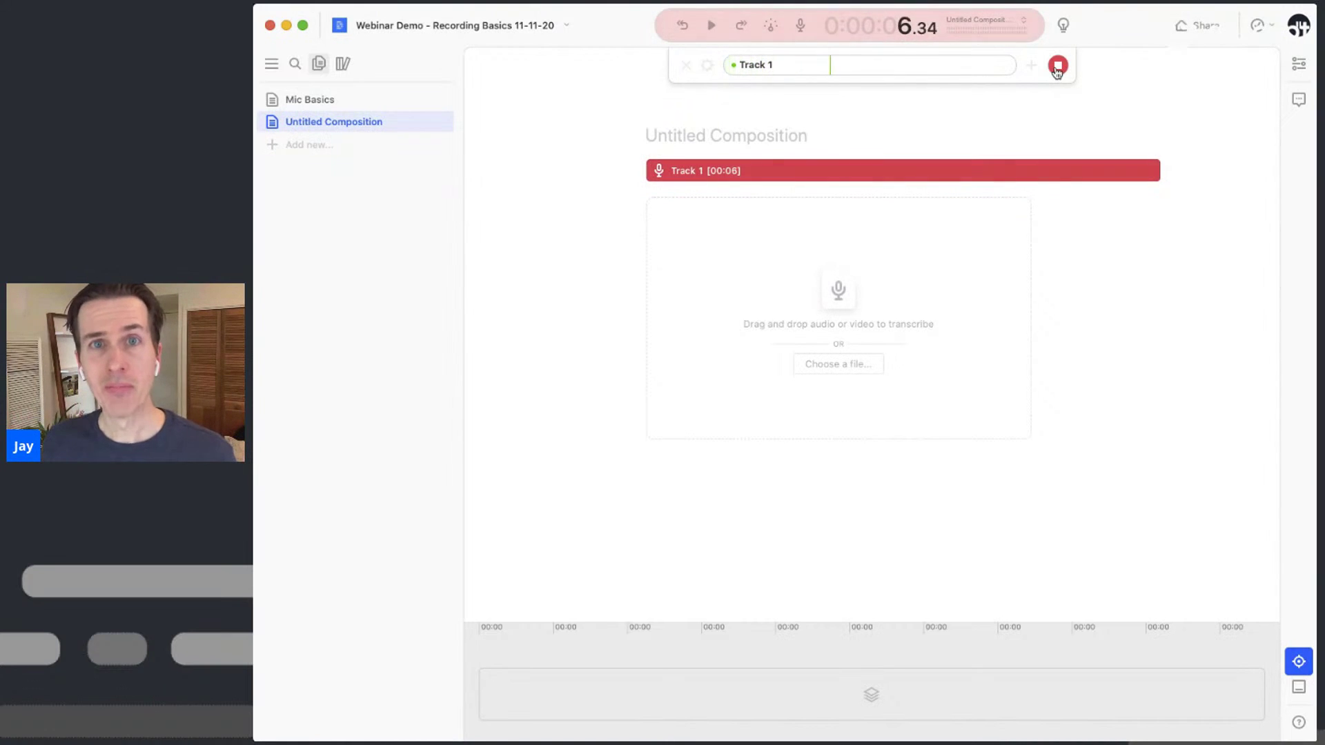
left_click(1057, 66)
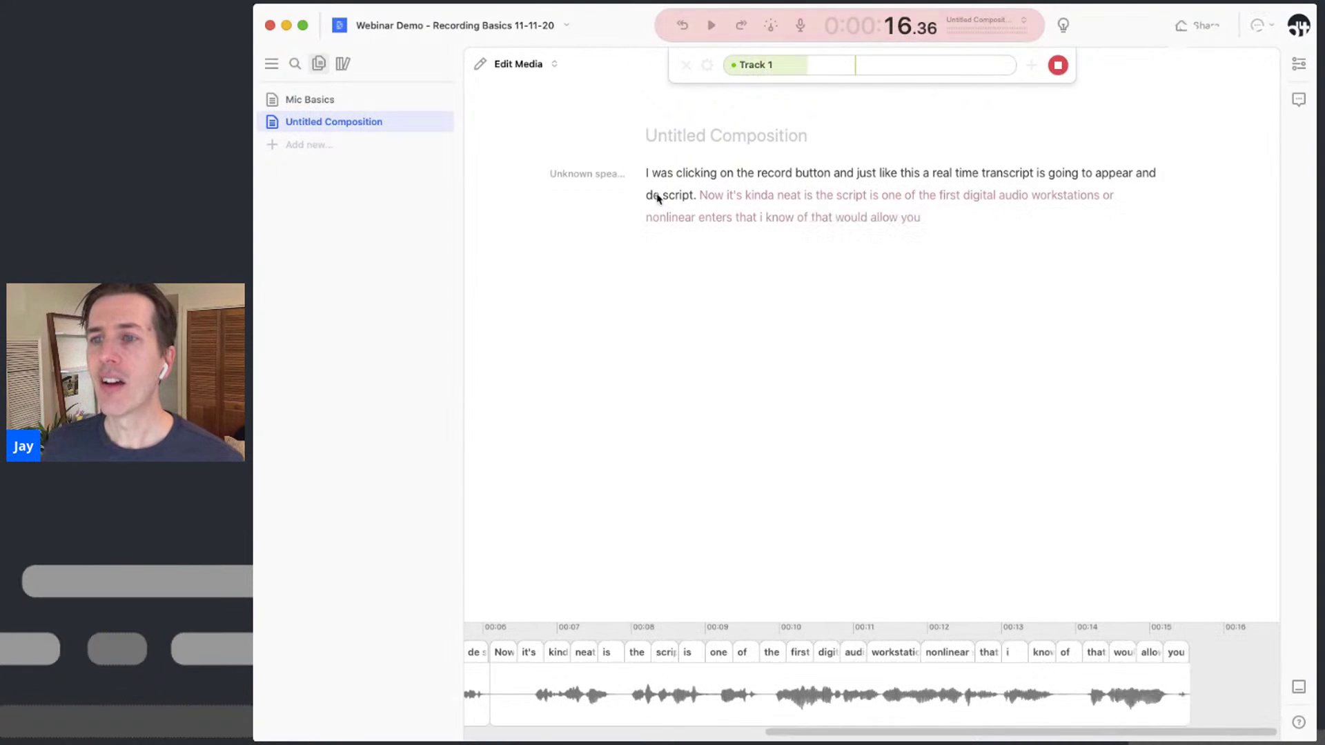
left_click(648, 175)
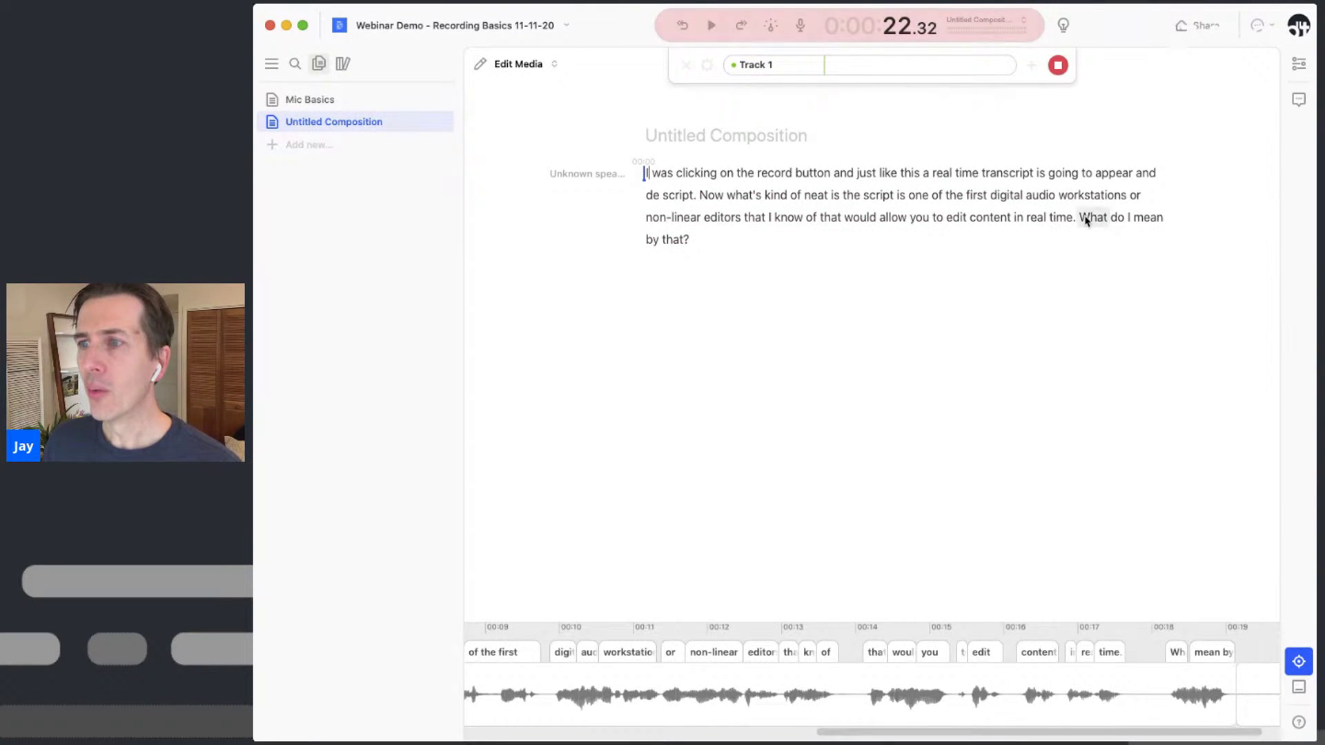
Delete the unwanted opening sentences and the repeated question through 'Well,' from the transcript
left_click(1079, 219, "shift")
key("BackSpace")
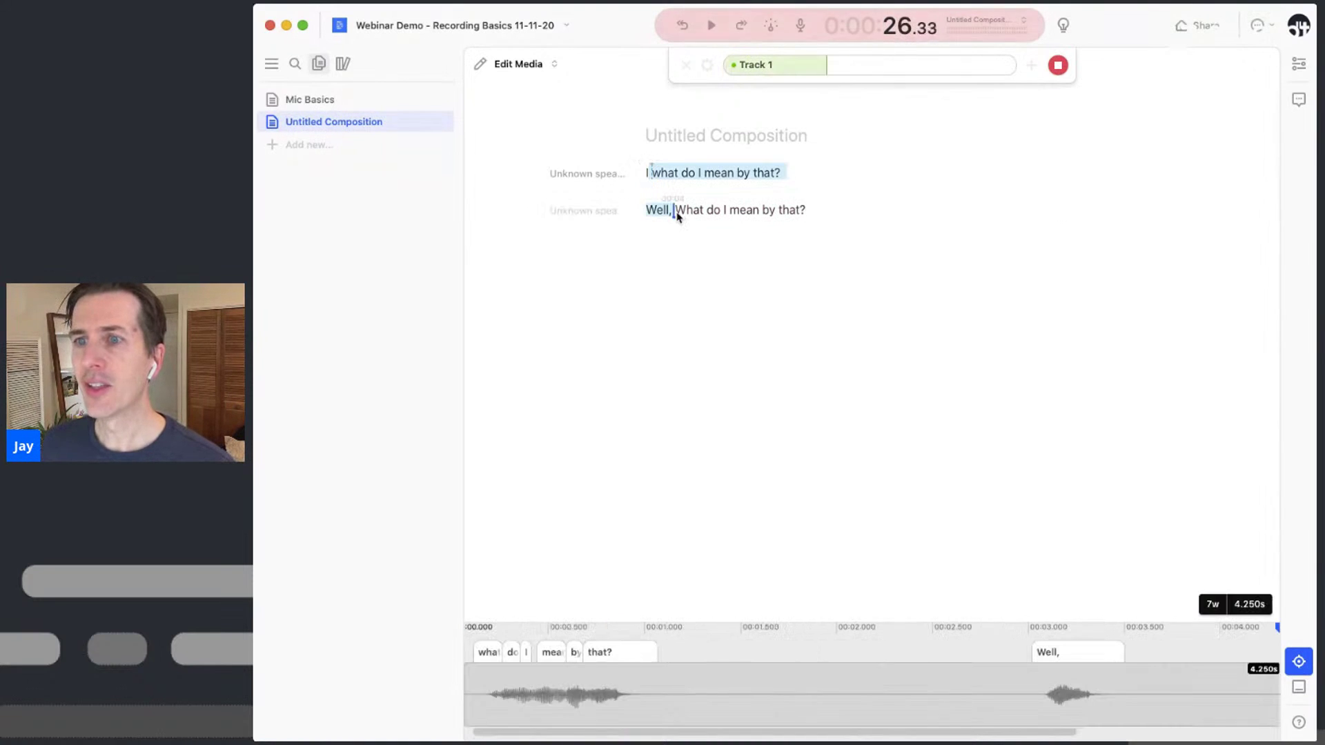
left_click(677, 214, "shift")
key("BackSpace")
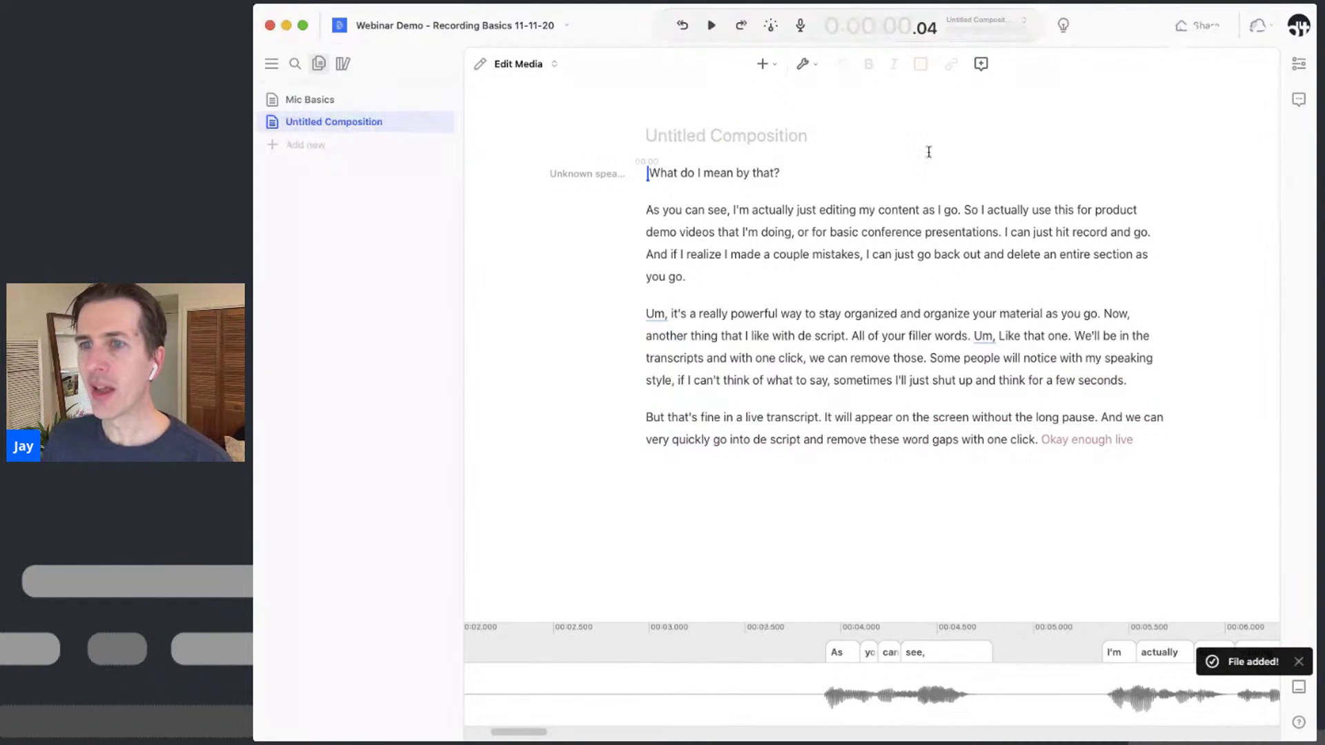
Replace the Unknown speaker label with the narrator's name and play the take from the second paragraph
left_click(584, 175)
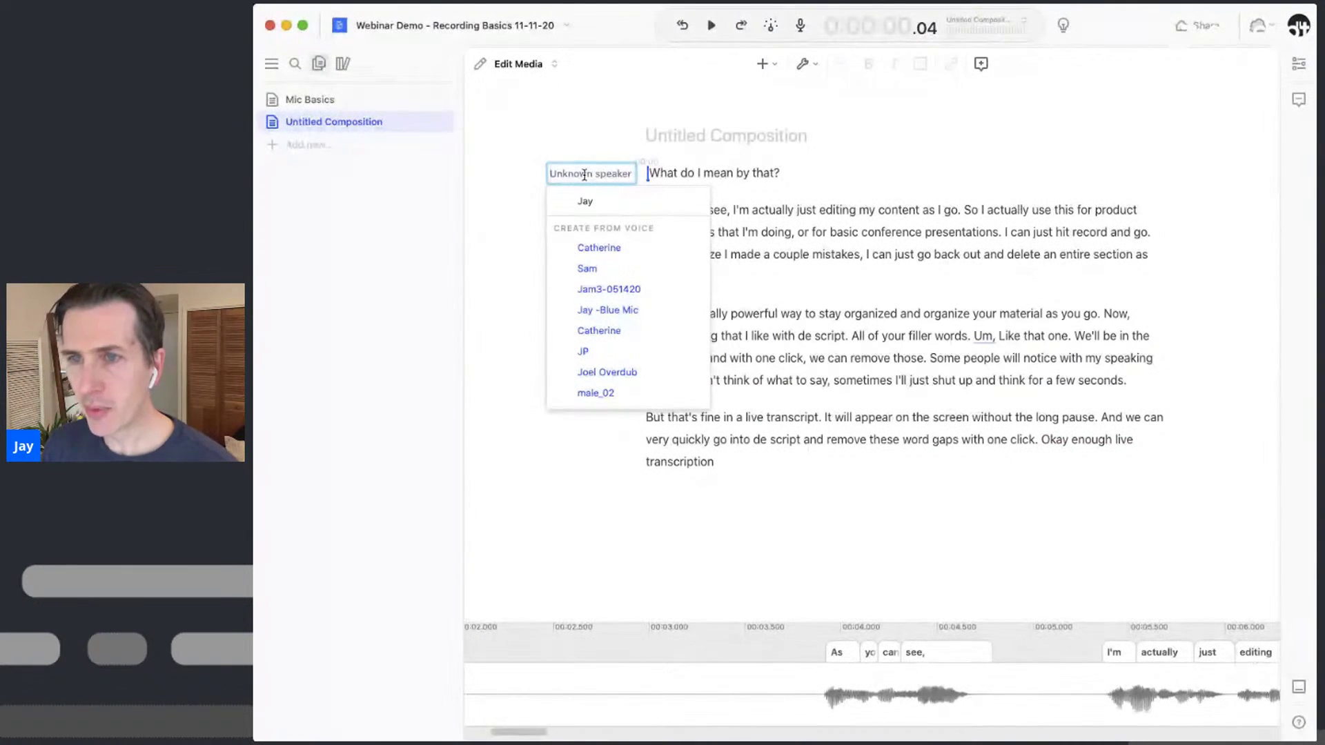
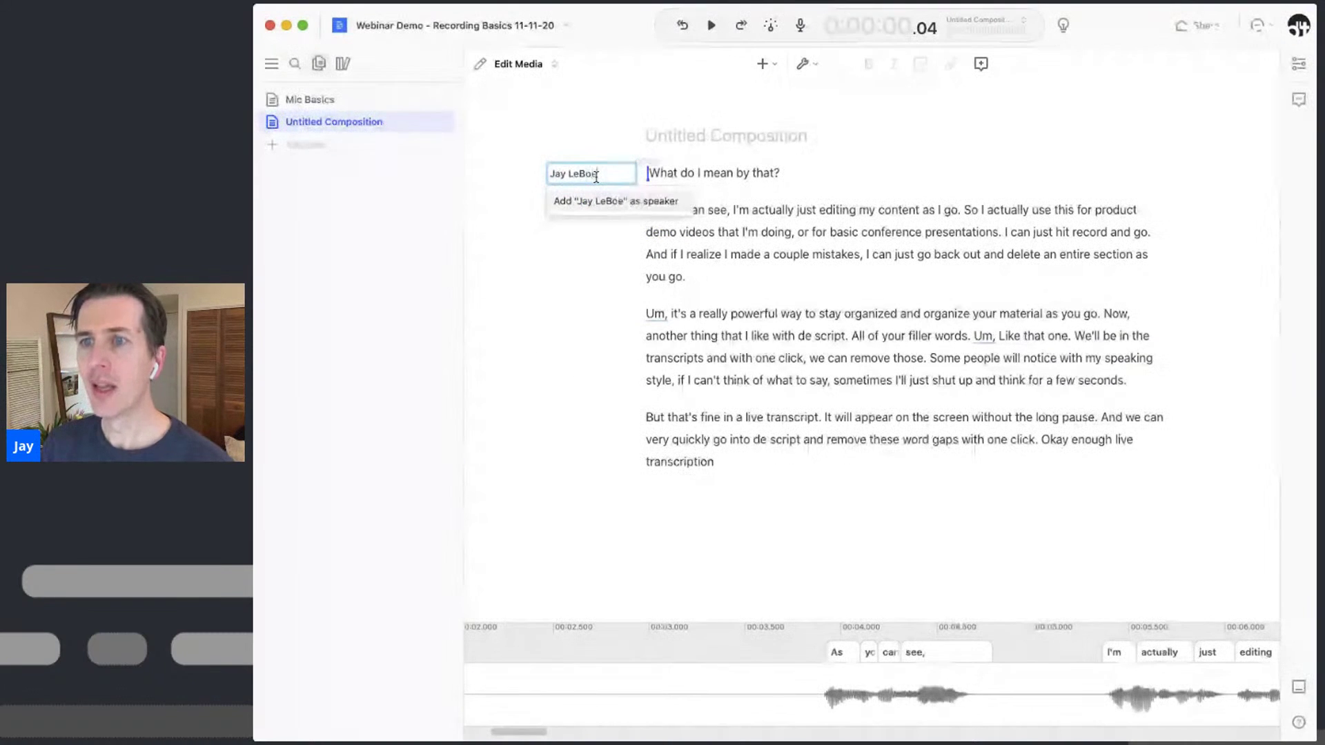
key("Return")
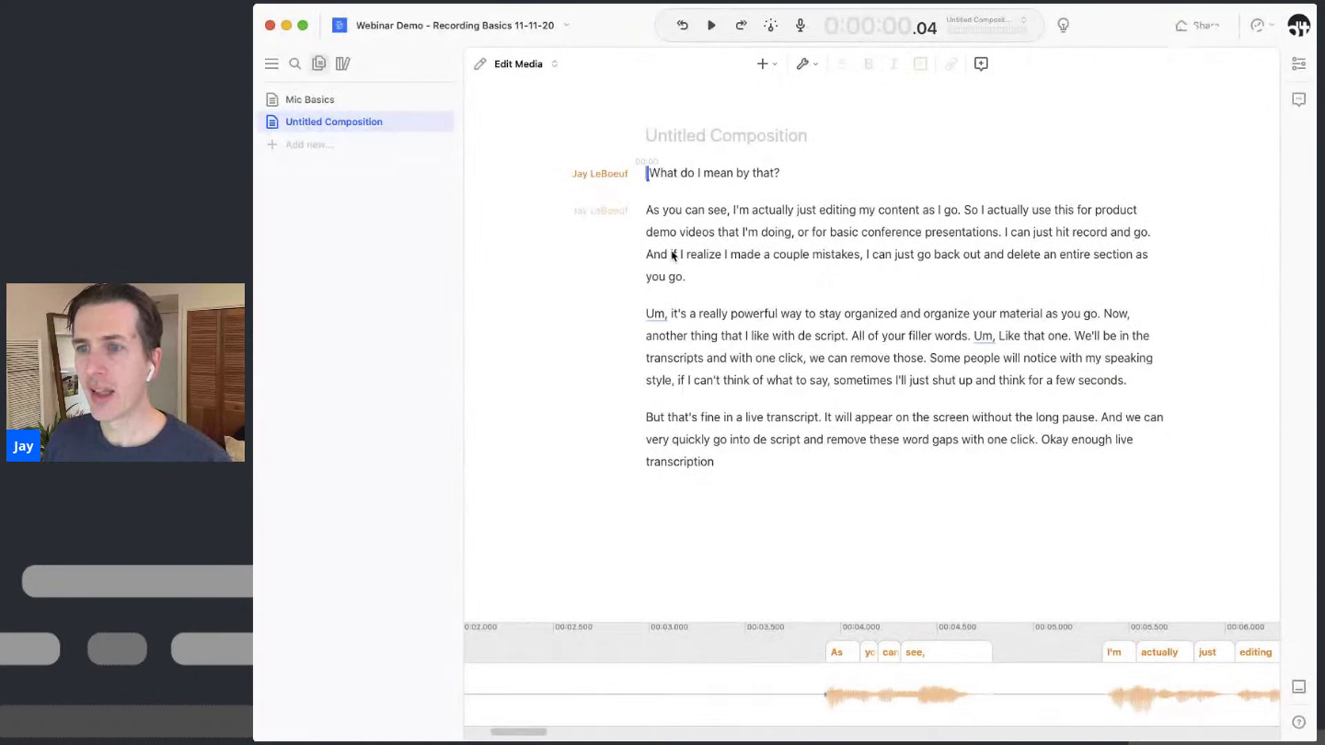
left_click(692, 337)
key("space")
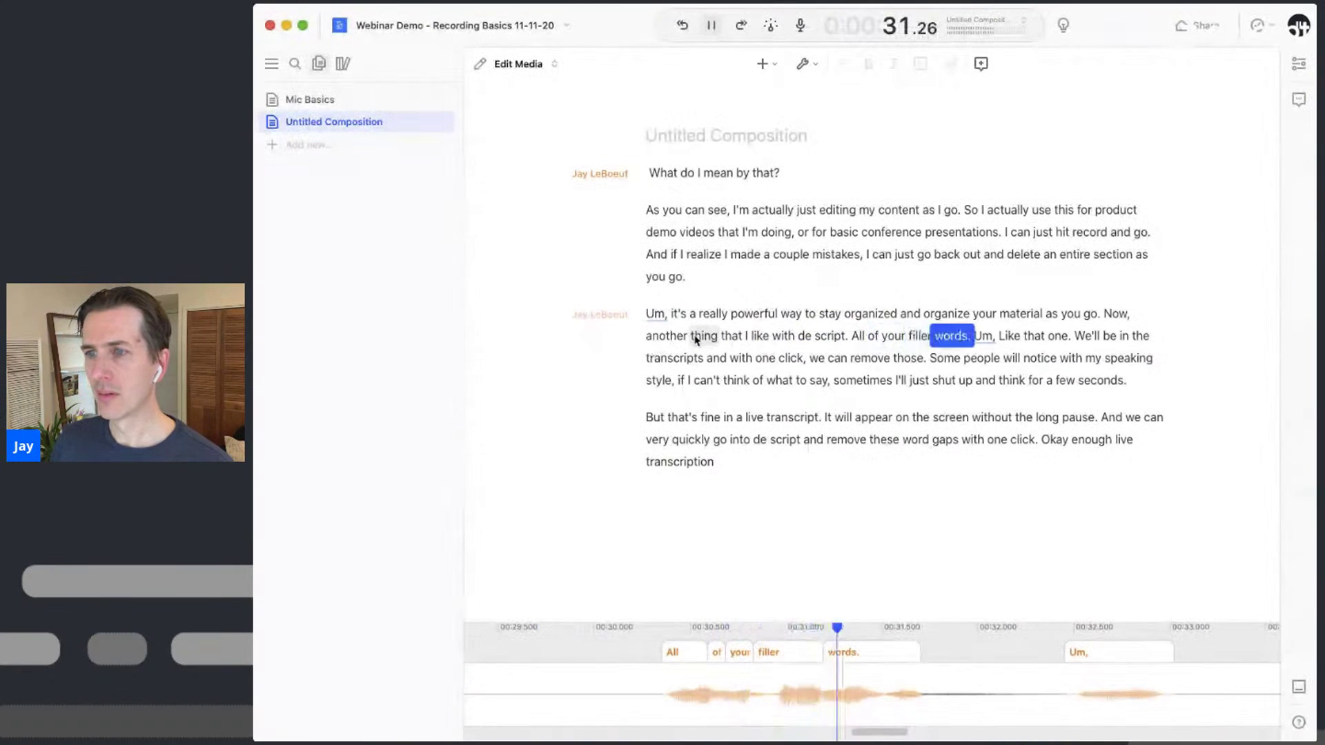
Find the filler words and ignore both 'Um,' instances with Apply to all
key("space")
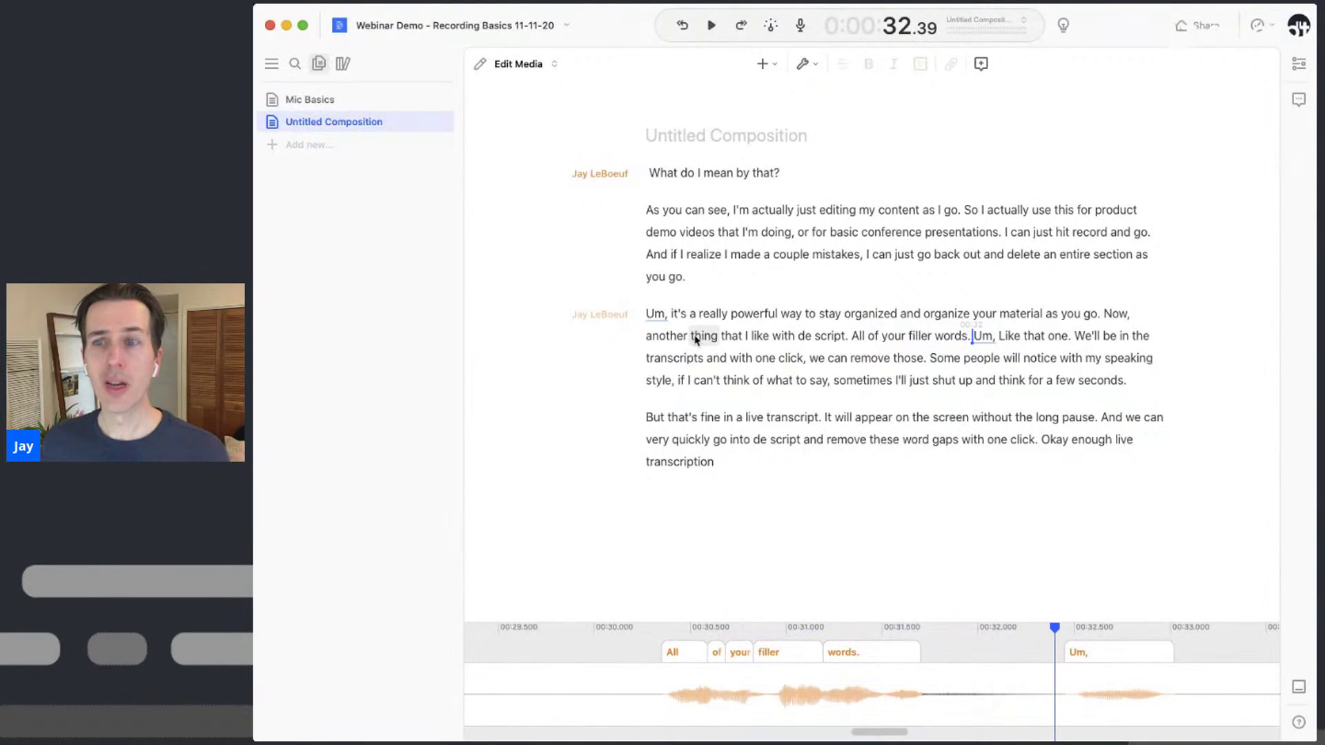
right_click(983, 340)
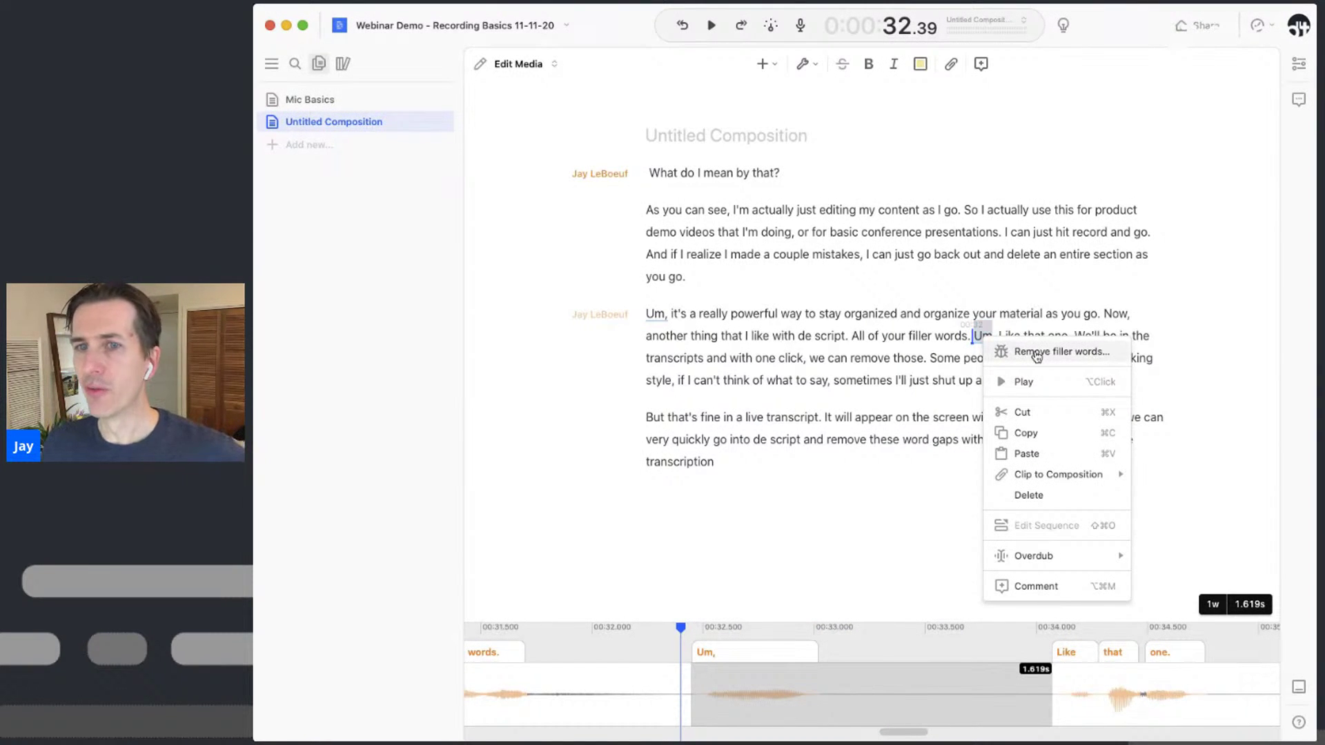
left_click(1036, 353)
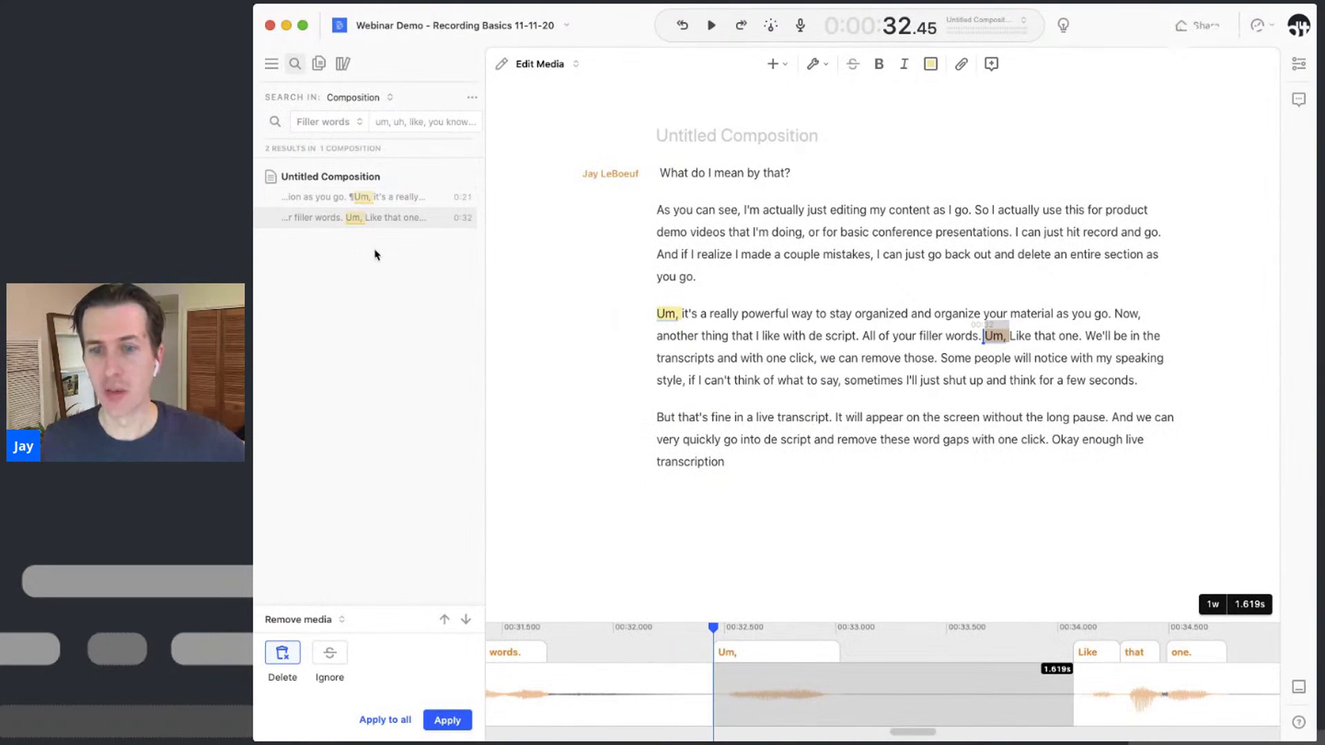
left_click(332, 656)
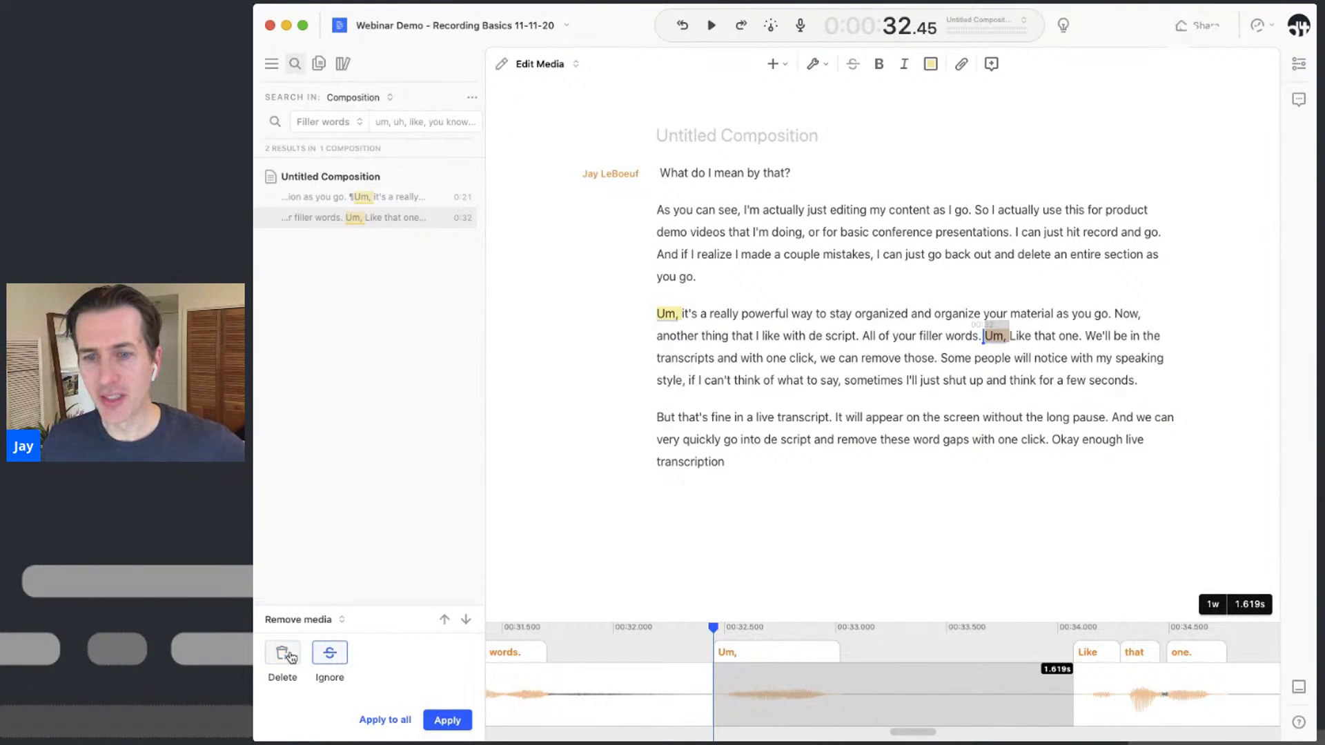
left_click(392, 721)
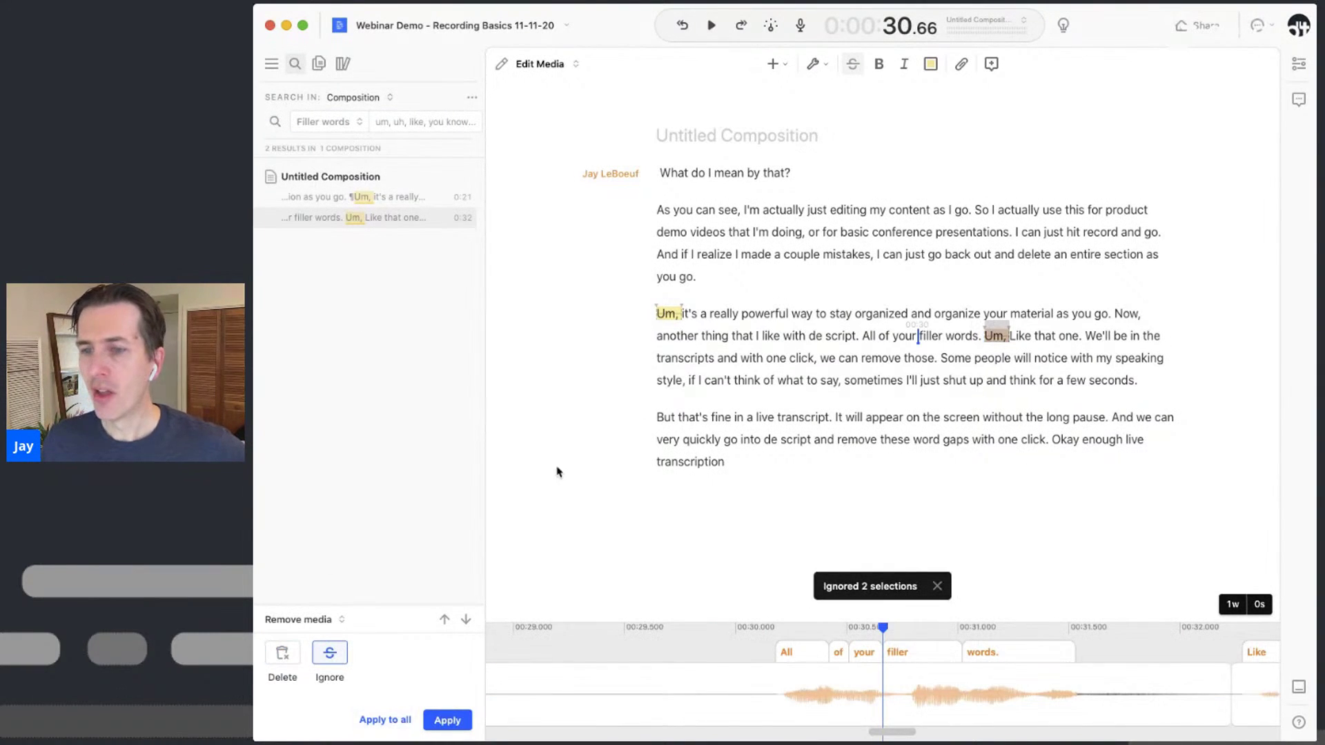
scroll(808, 693, "down", 3)
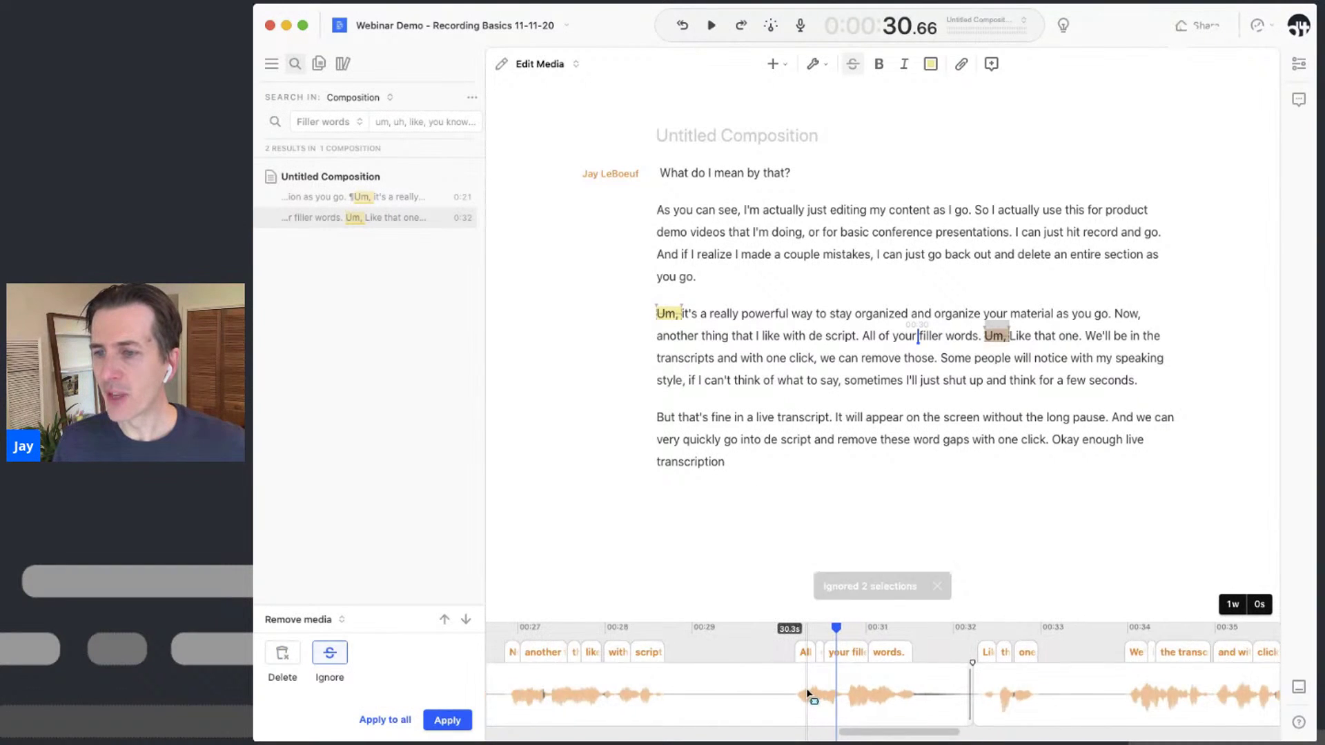
scroll(807, 693, "left", 10)
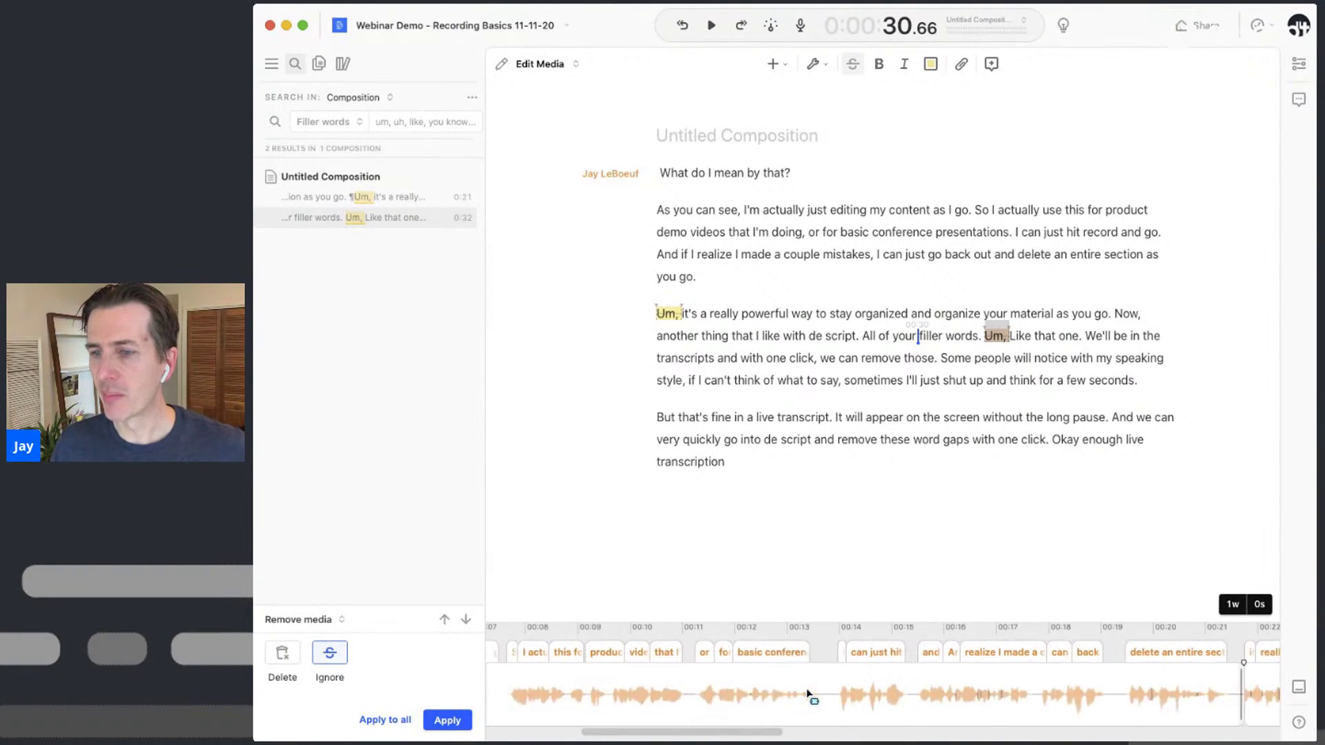
scroll(925, 708, "right", 20)
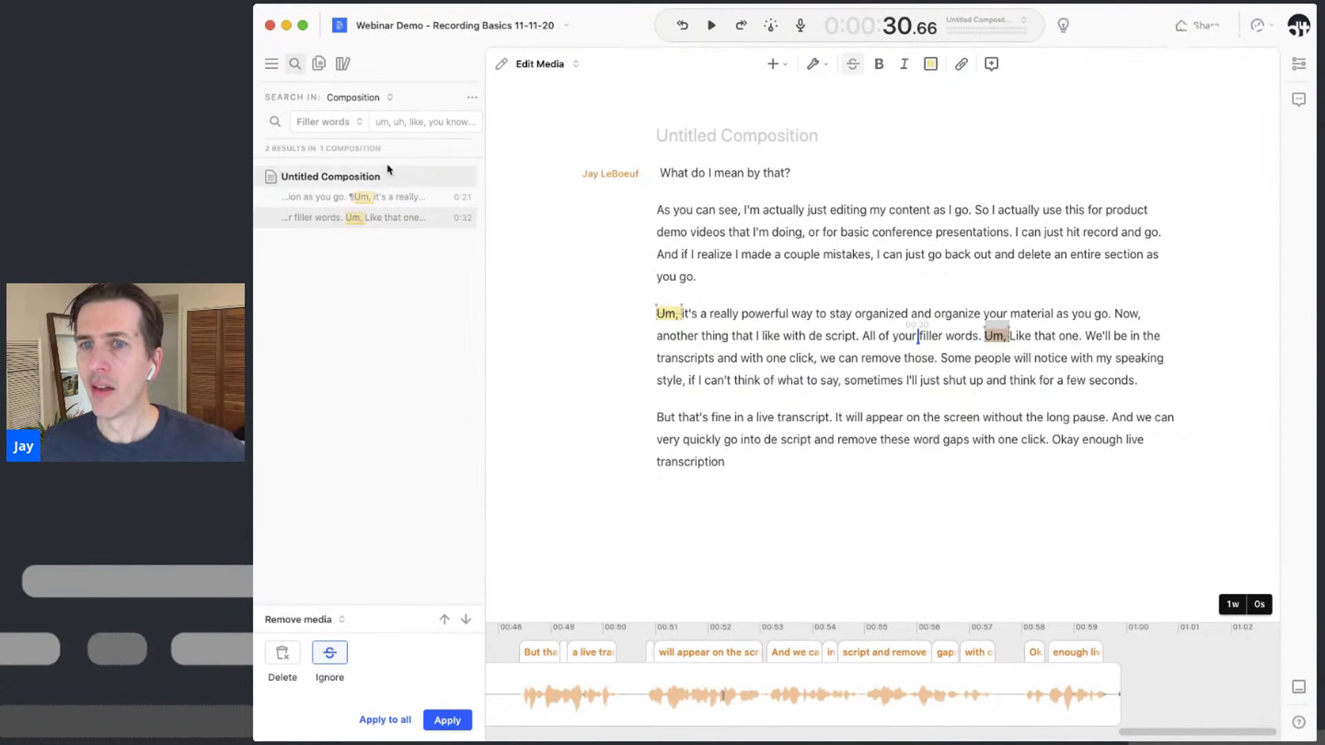
Change the search type from Filler words to Word gaps, listing 3 gaps over 1.00s
left_click(323, 122)
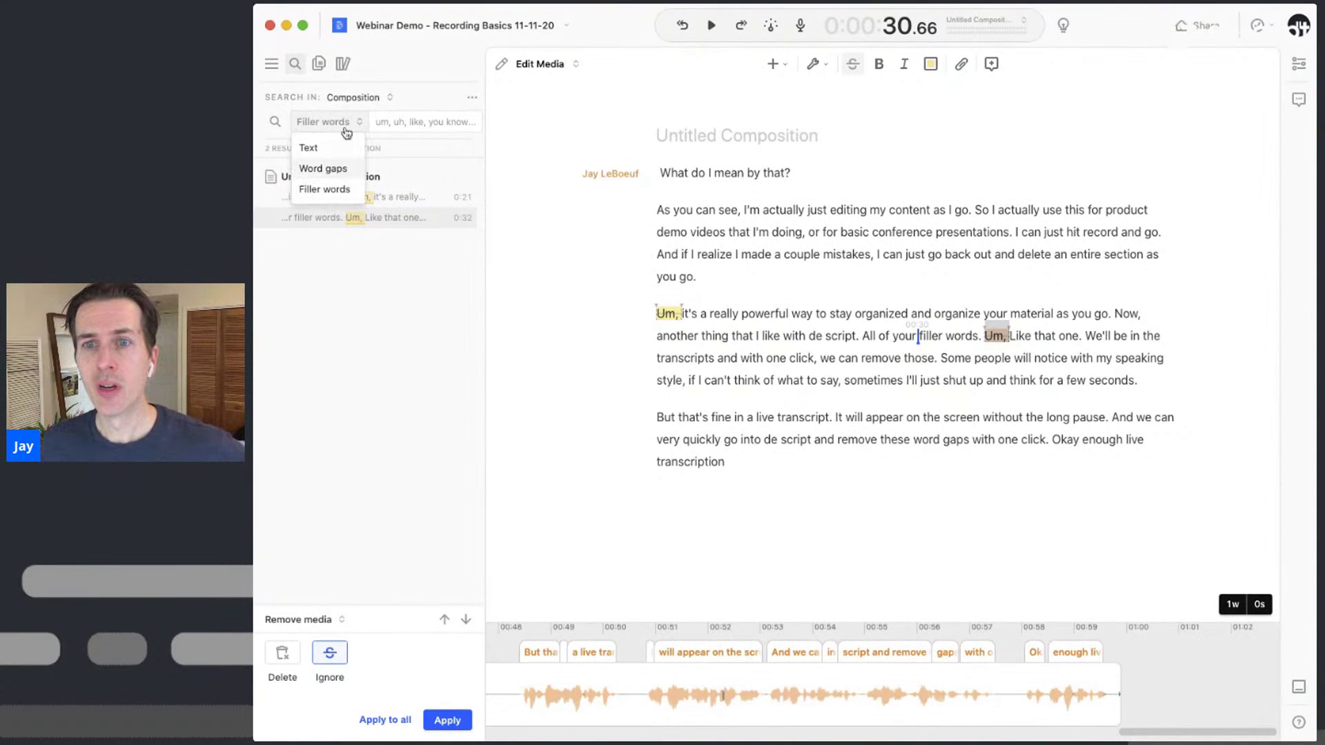
left_click(341, 123)
left_click(340, 123)
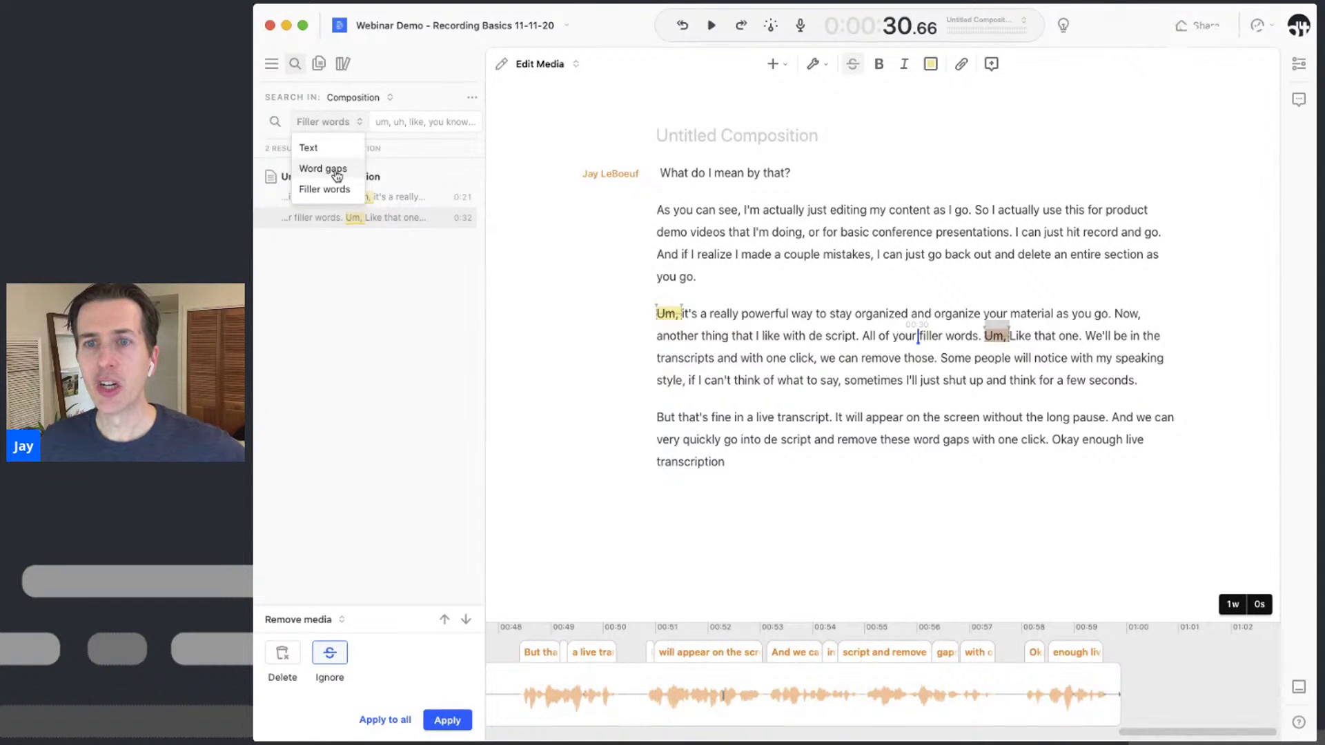
left_click(337, 170)
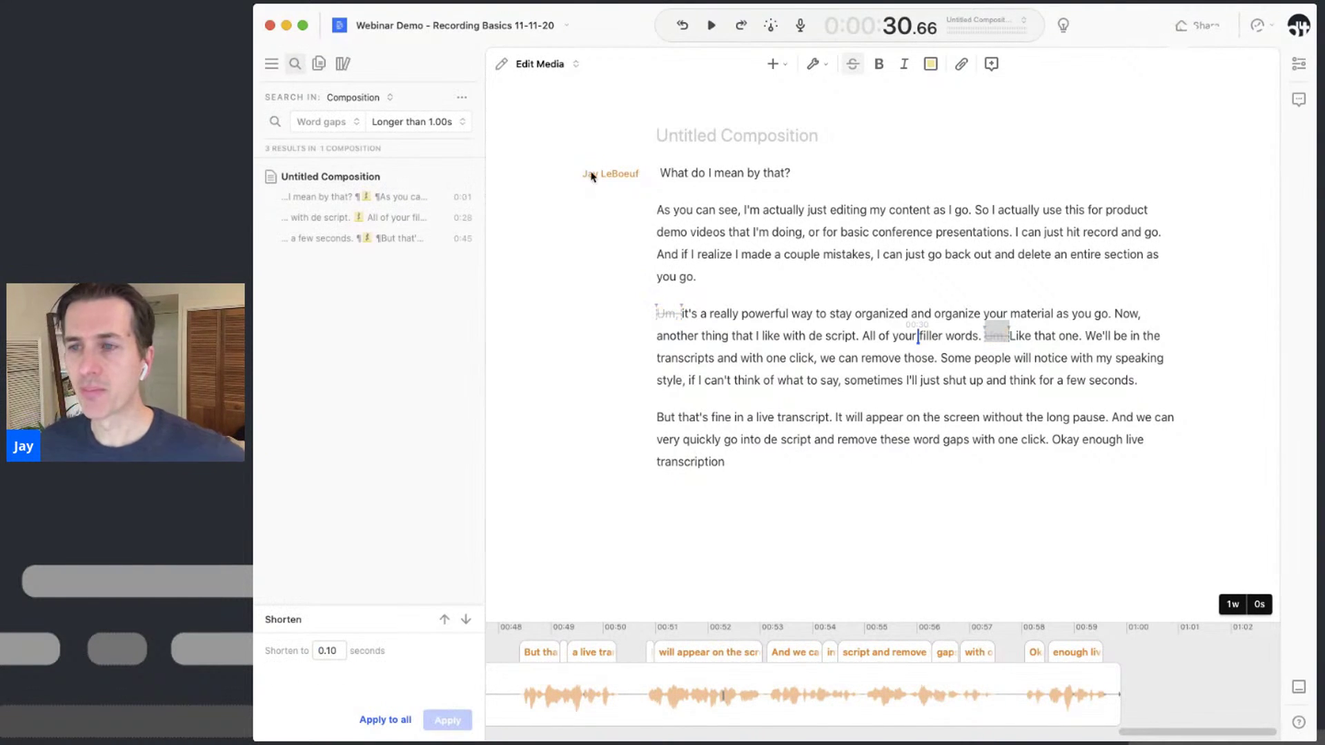
Place the playhead in the first paragraph and run Shorten Word Gaps from the command palette
left_click(728, 232)
left_click(804, 232)
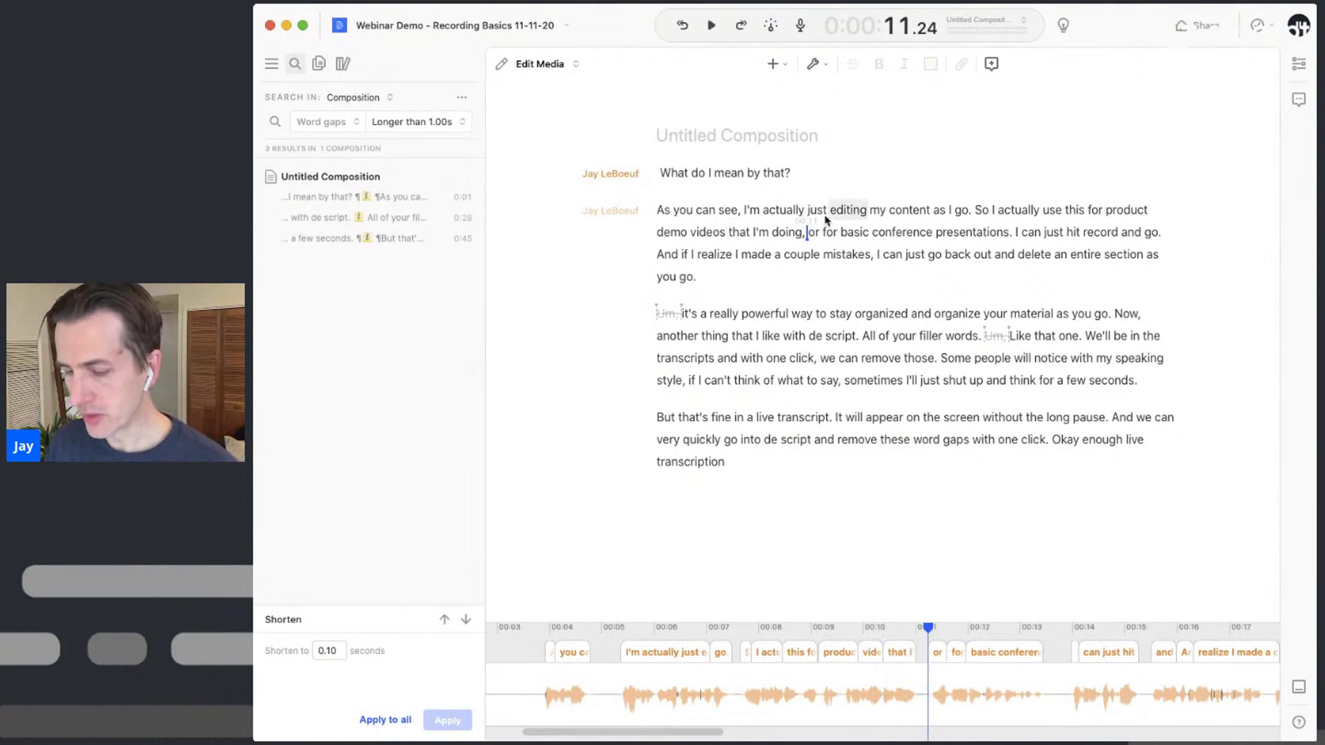
key("super+slash")
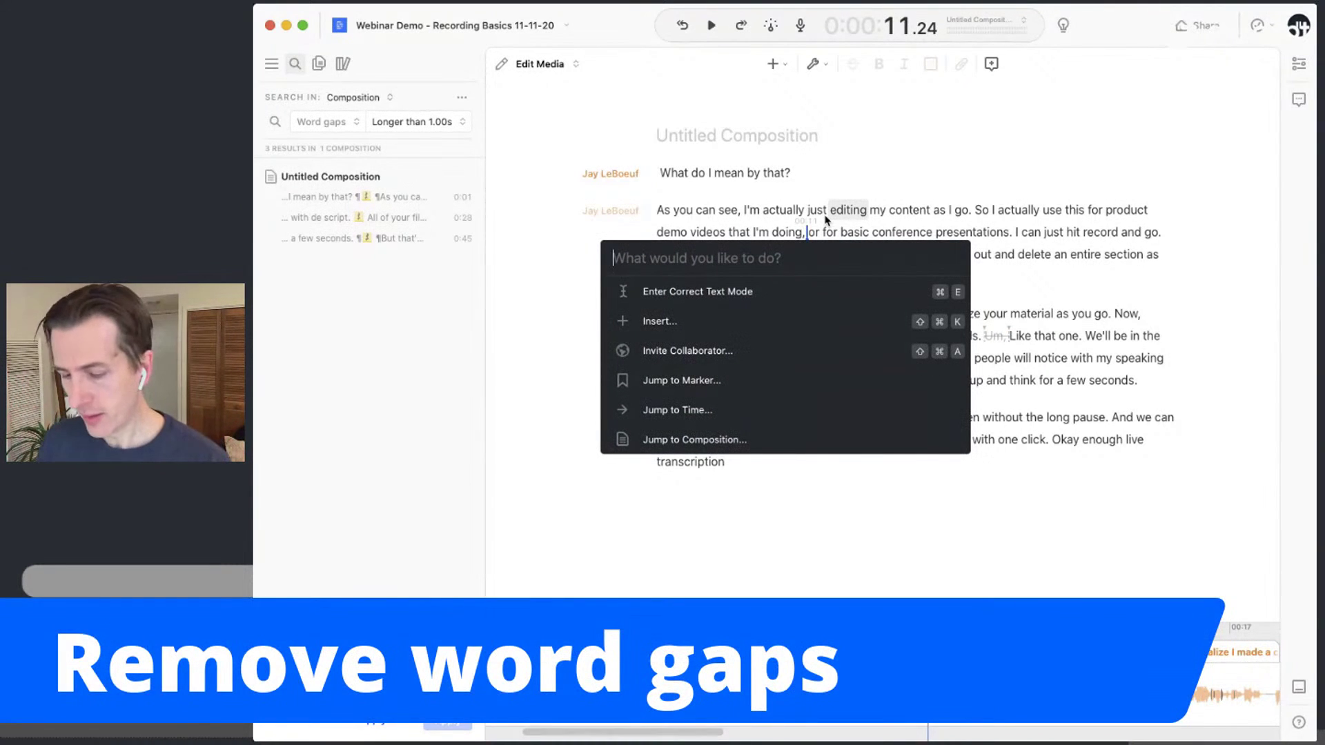
type("word")
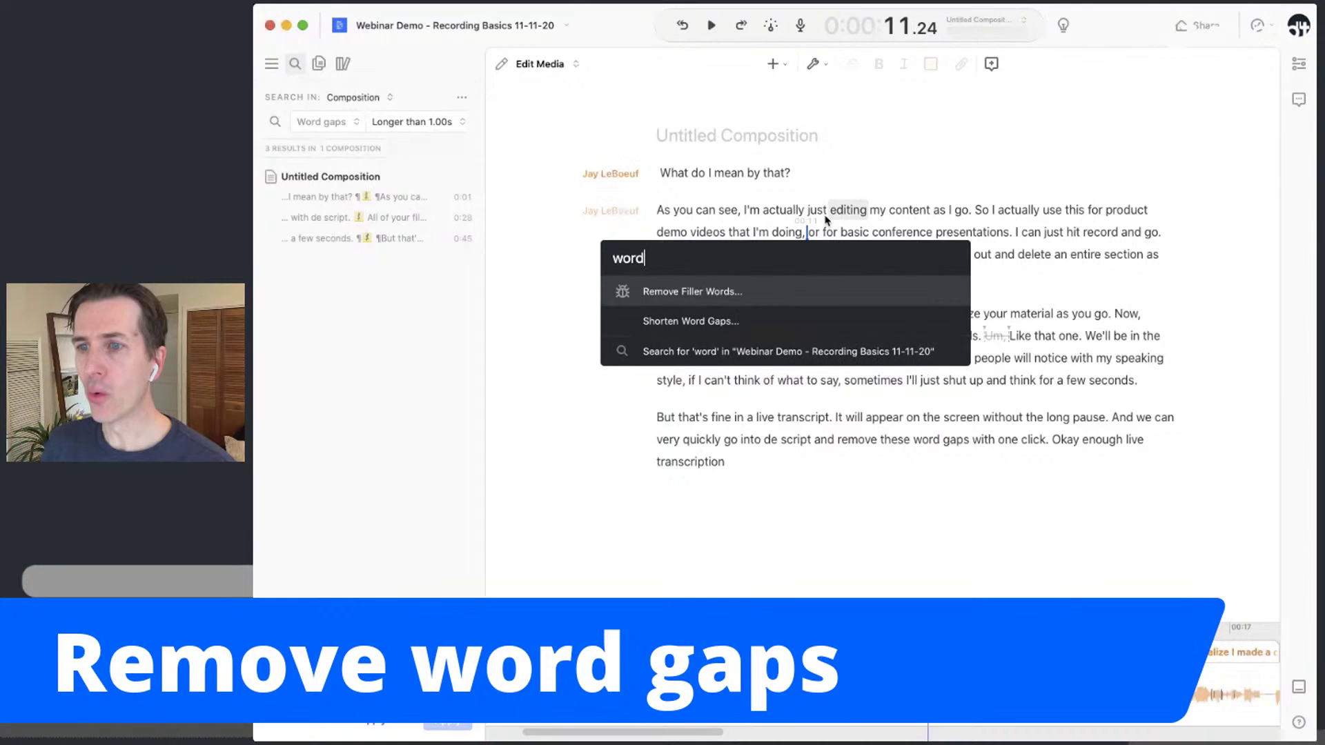
key("Down")
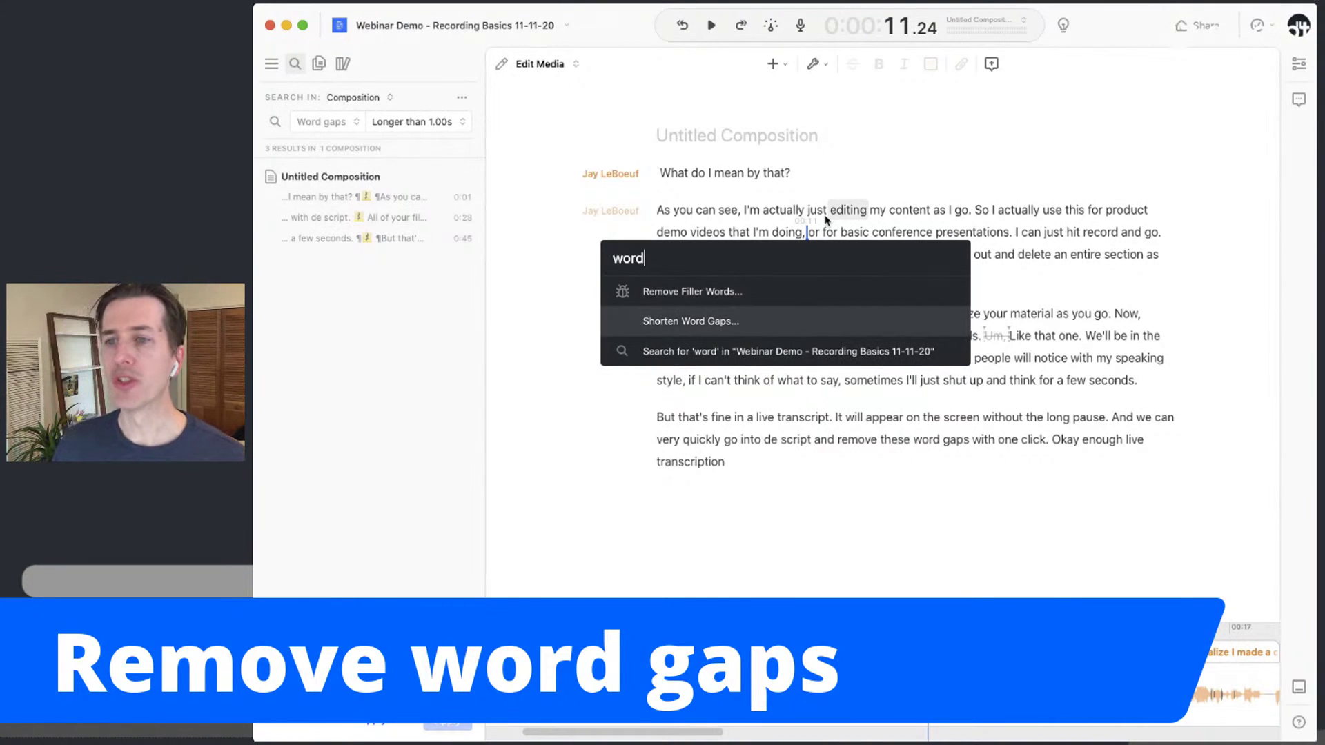
left_click(727, 322)
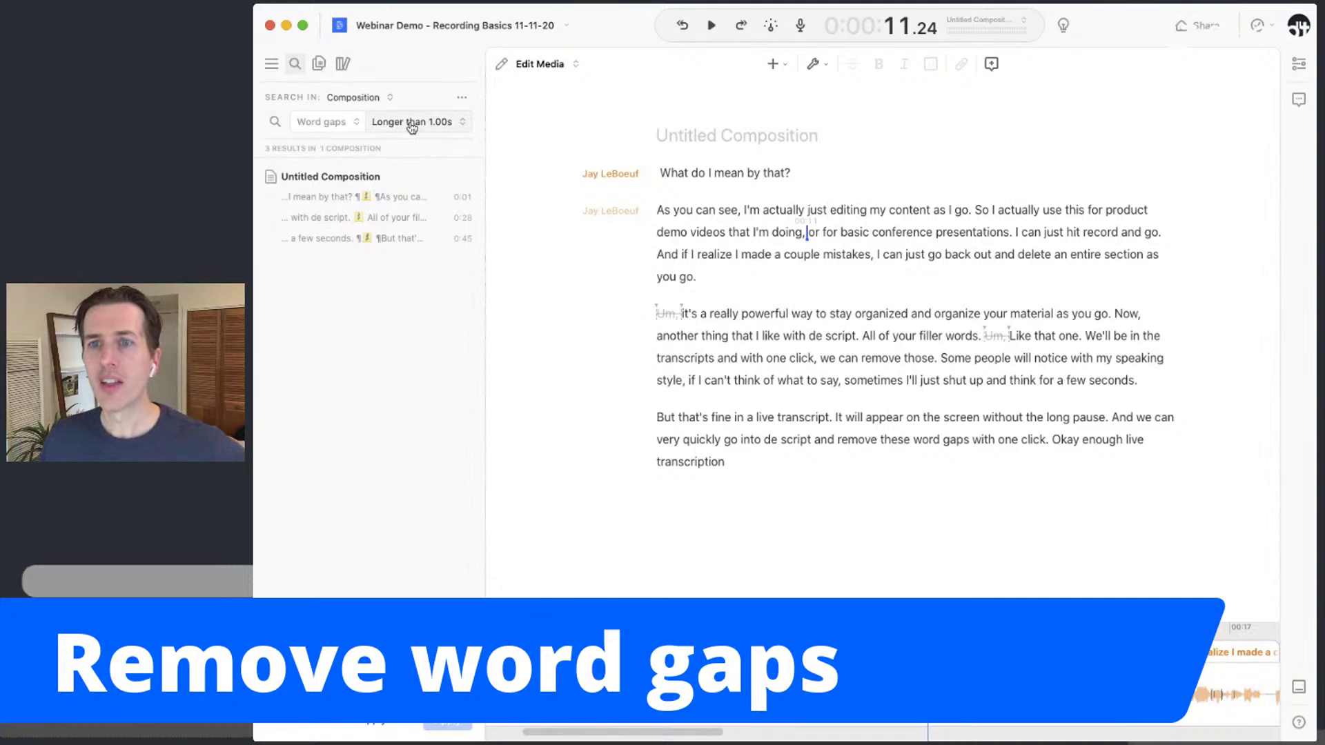
Set the threshold to 0.5 s, review the gaps, and shorten all 11 to 0.10 s
left_click(412, 123)
type("0.50")
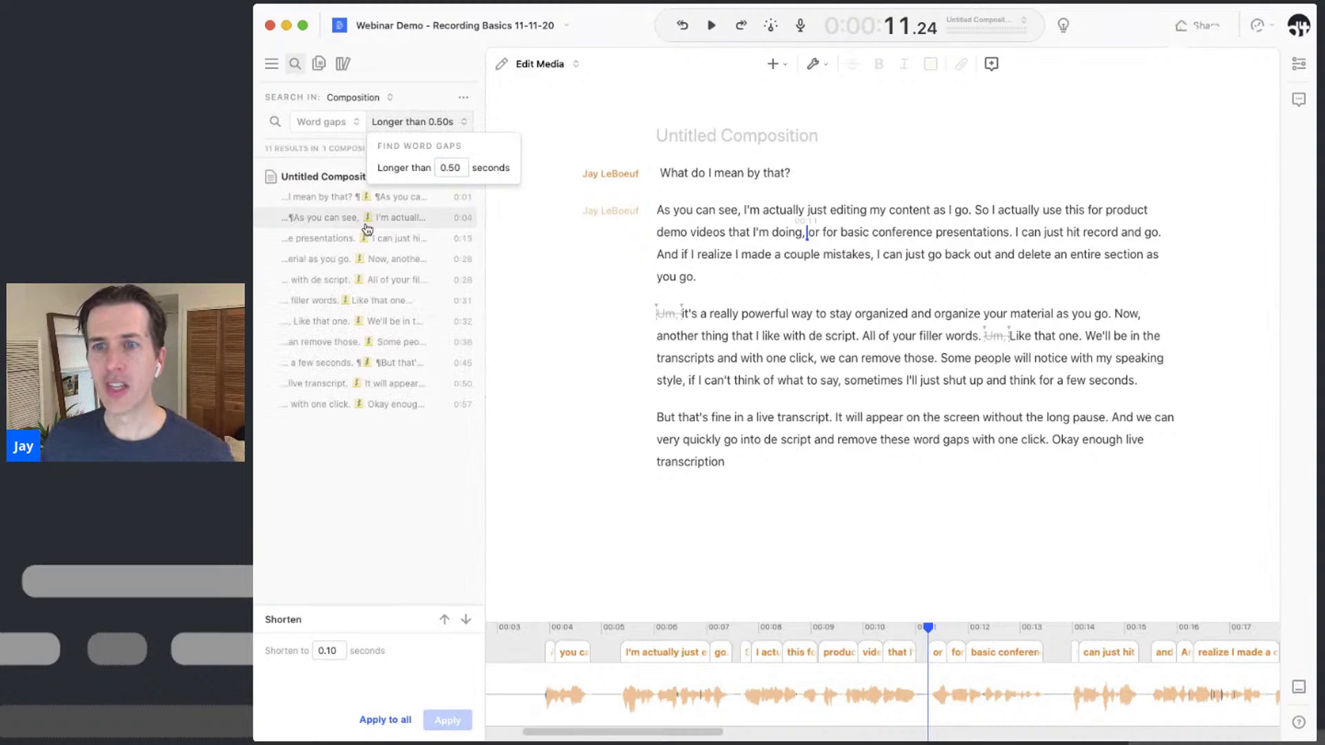
left_click(367, 217)
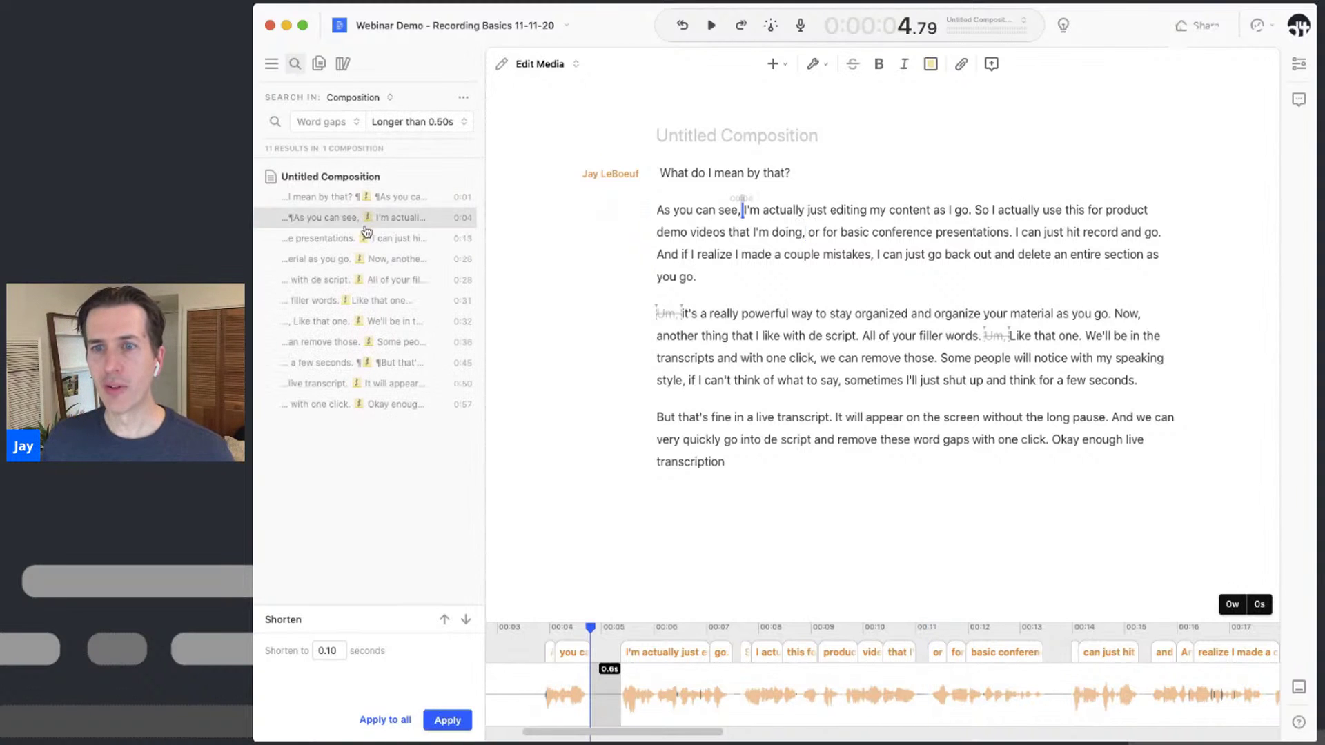
left_click(364, 239)
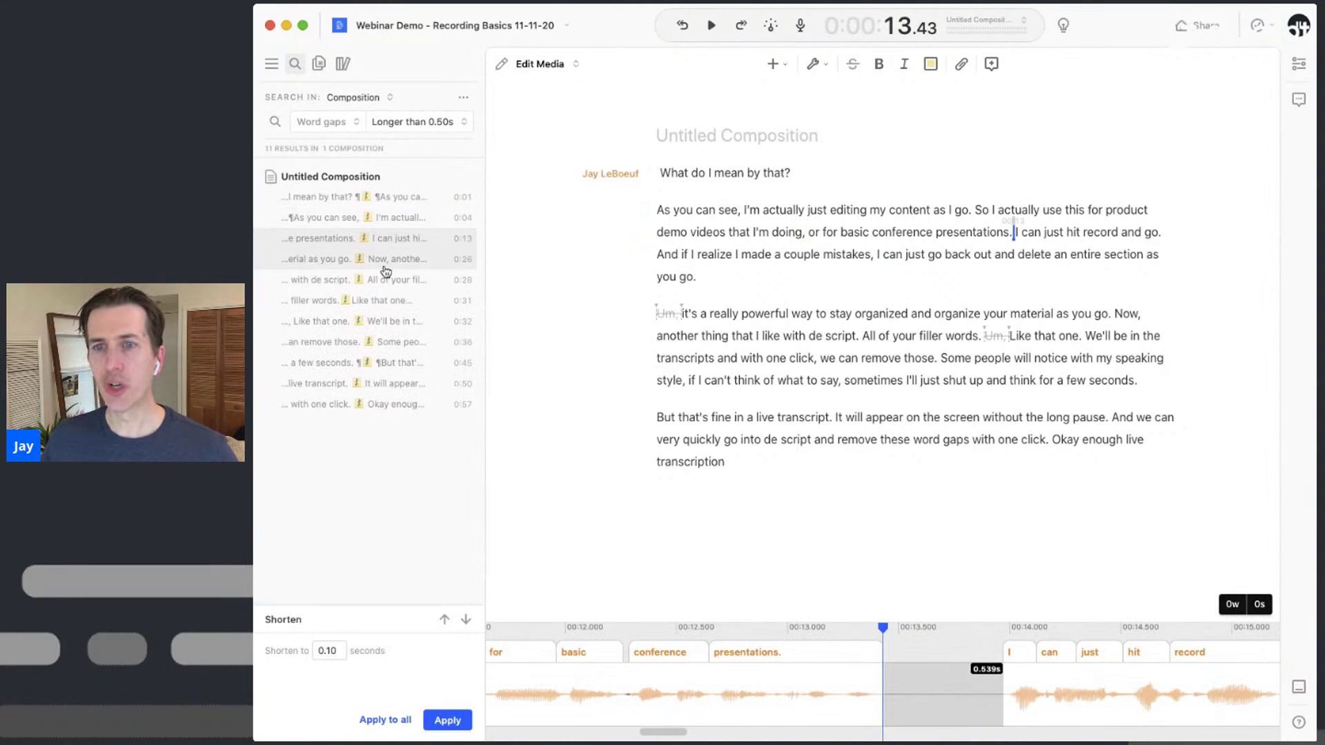
left_click(384, 265)
left_click(381, 283)
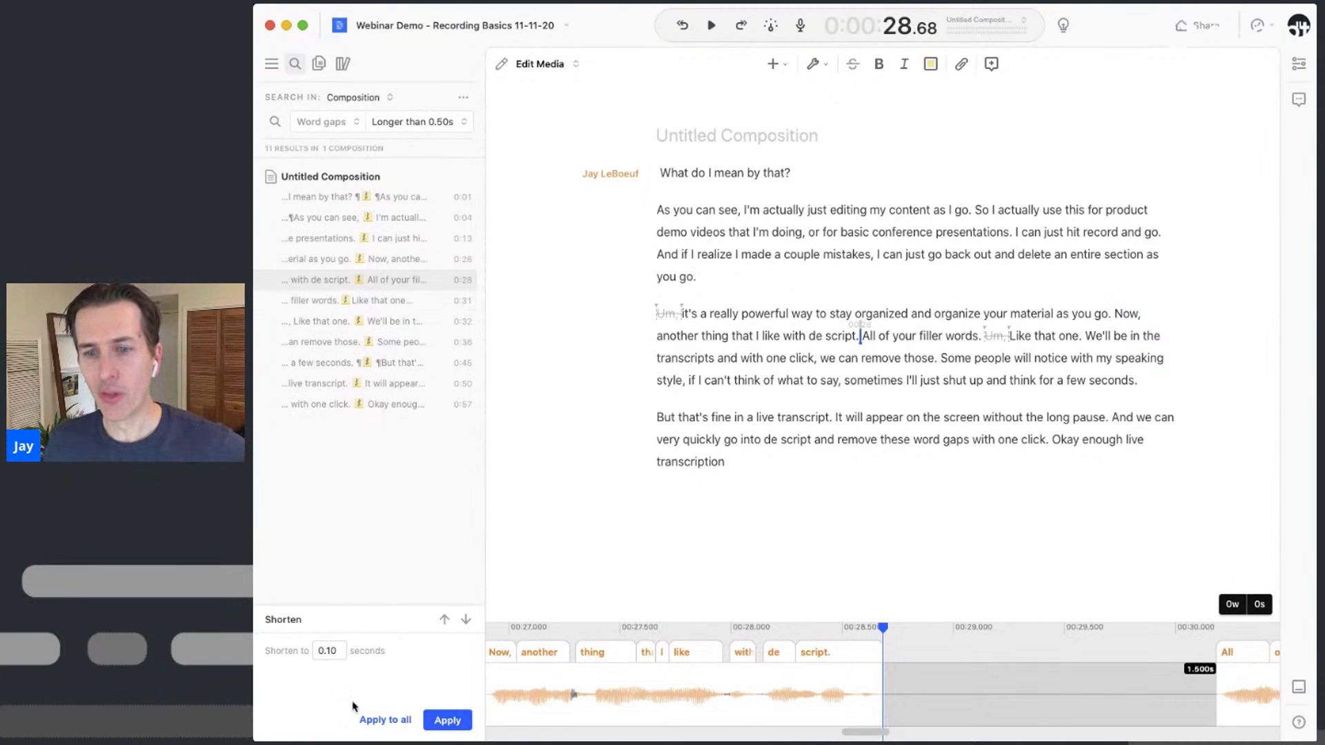
left_click(385, 720)
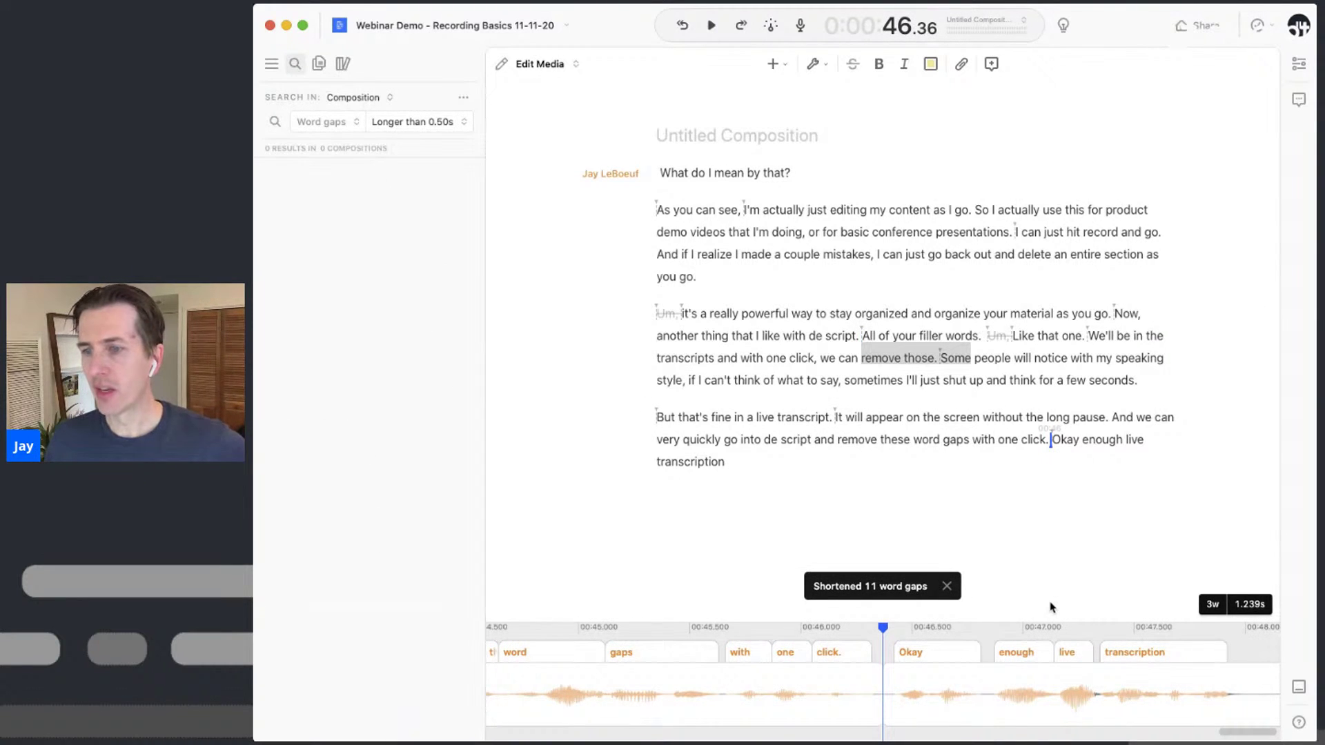
scroll(1100, 680, "down", 5)
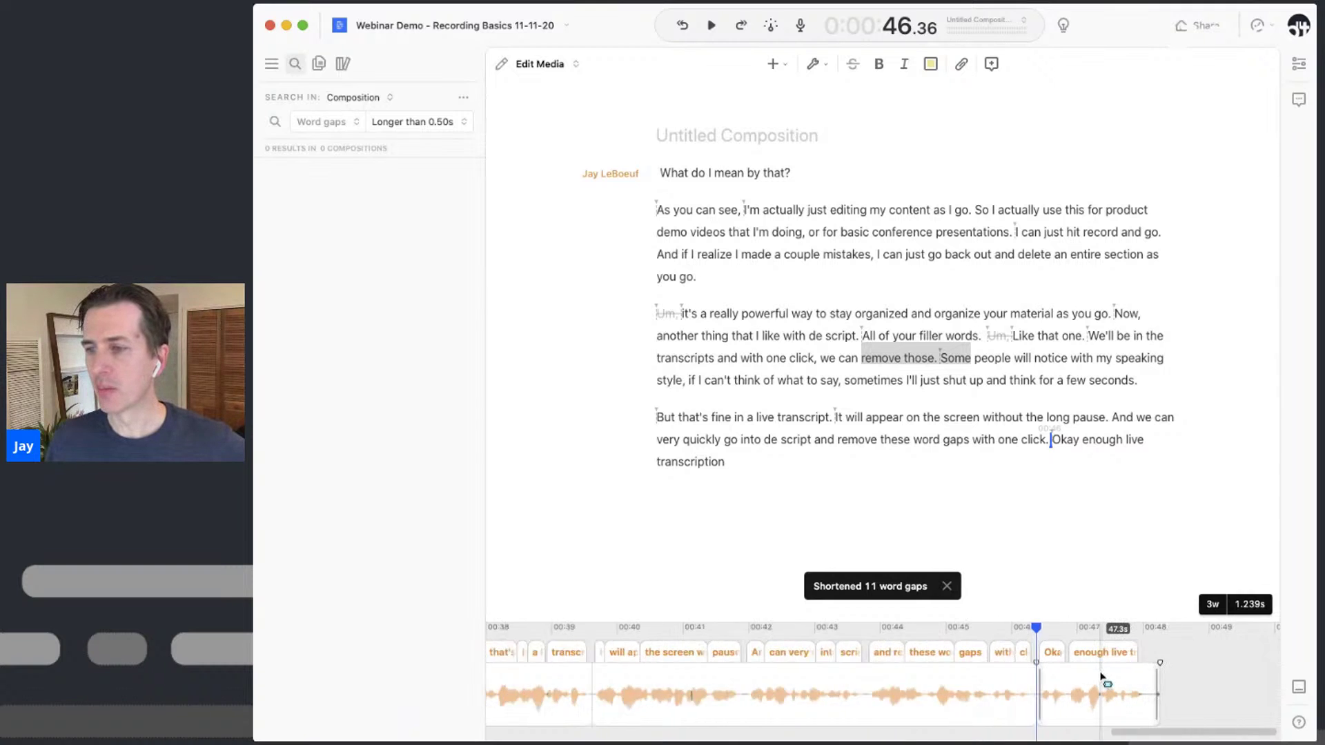
scroll(819, 728, "left", 10)
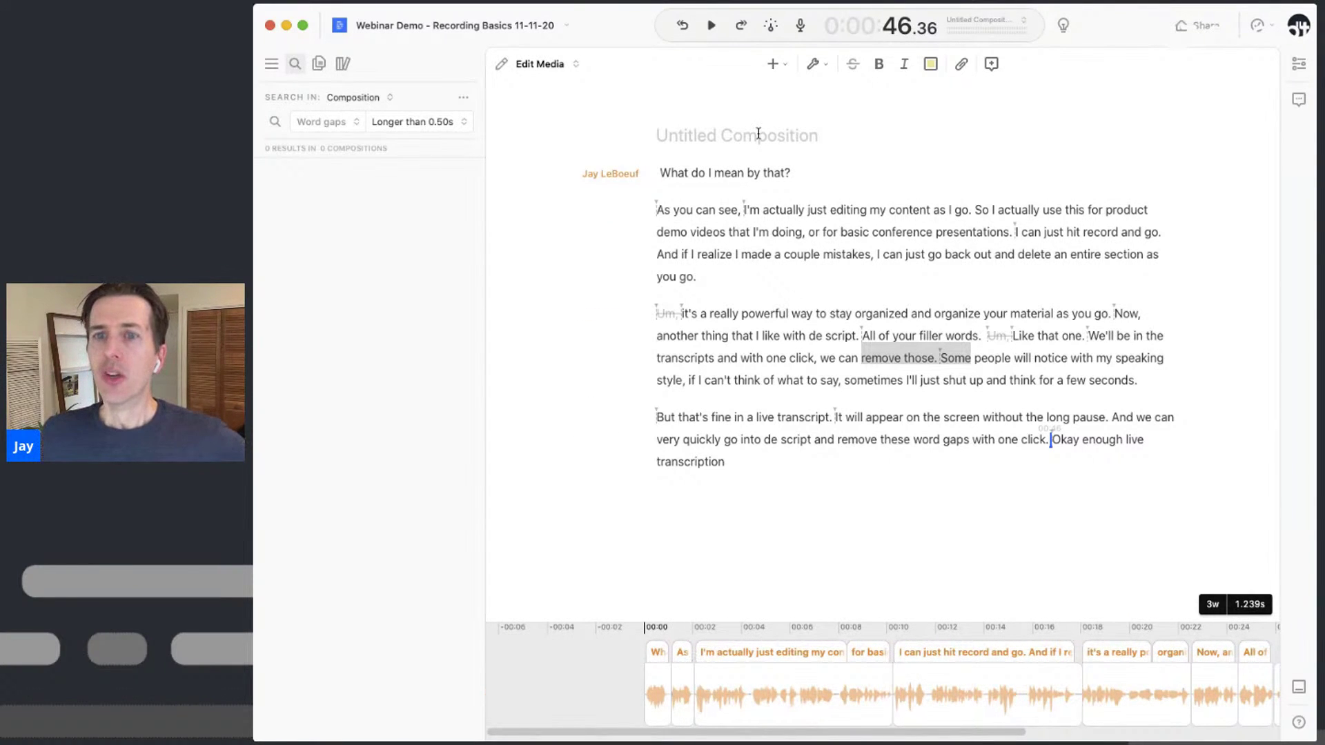
Show the compositions list and add a Track 1 recording marker after 'with one click, we'
left_click(318, 65)
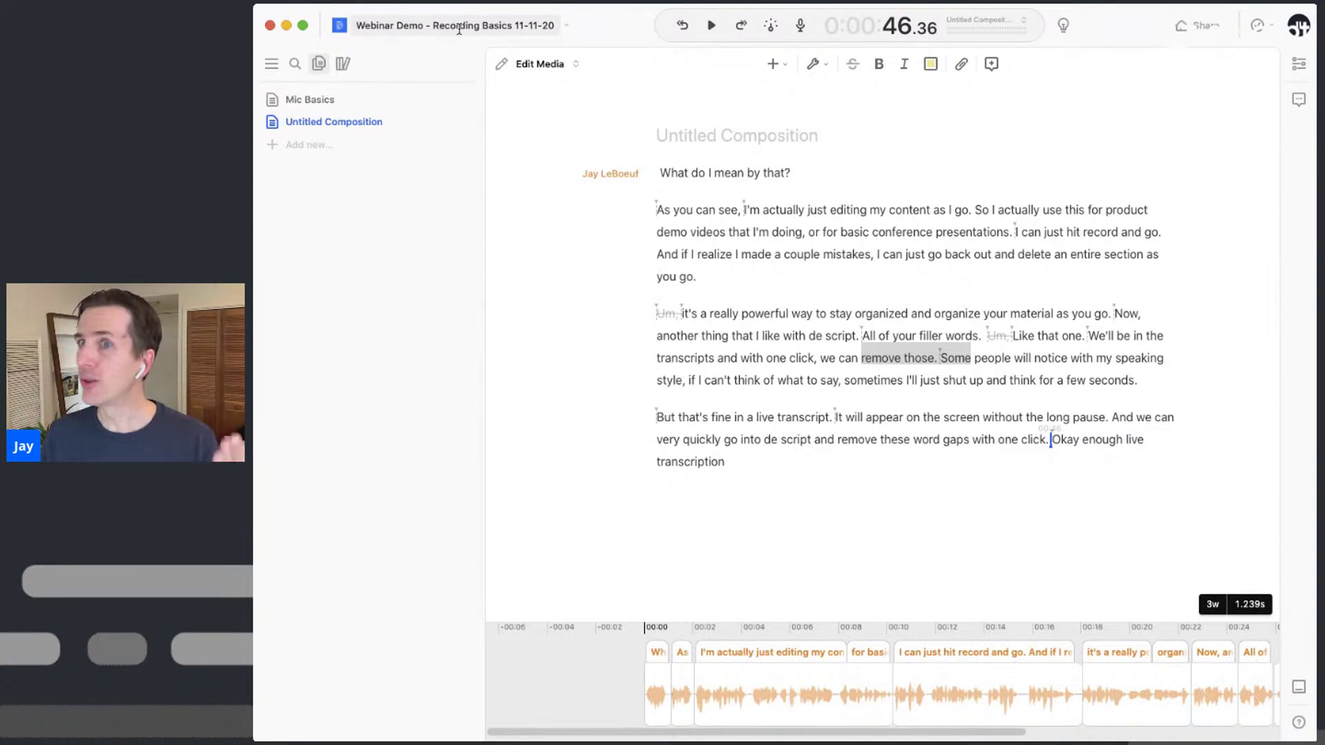
left_click(802, 31)
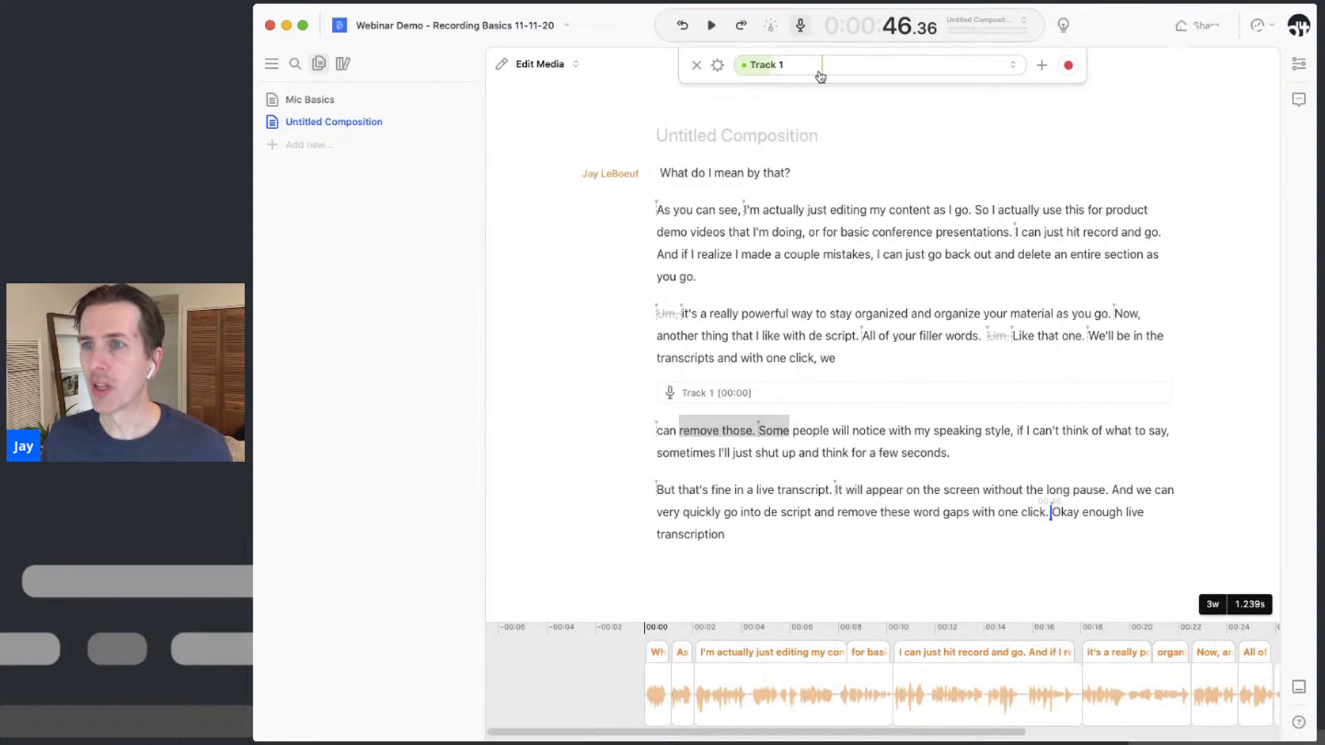
Assign the existing narrator speaker to Track 1 in the recording bar
left_click(798, 70)
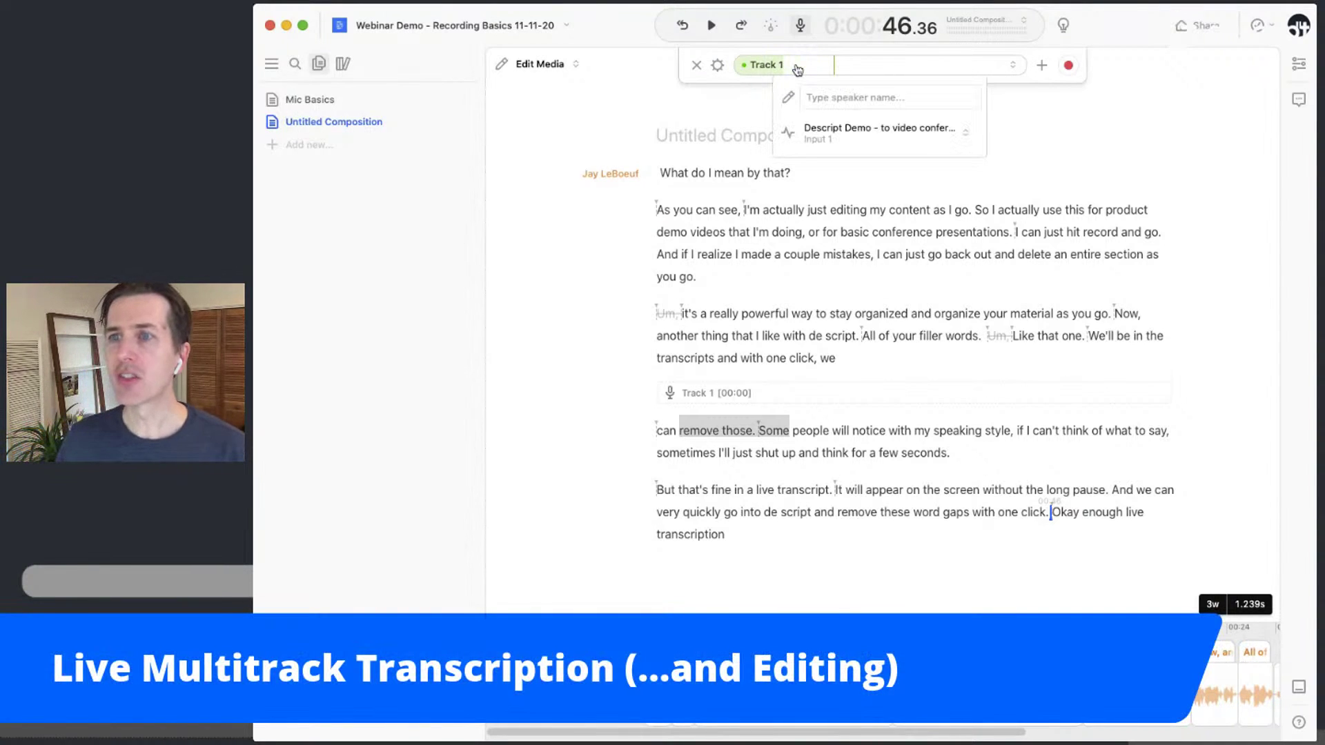
left_click(846, 95)
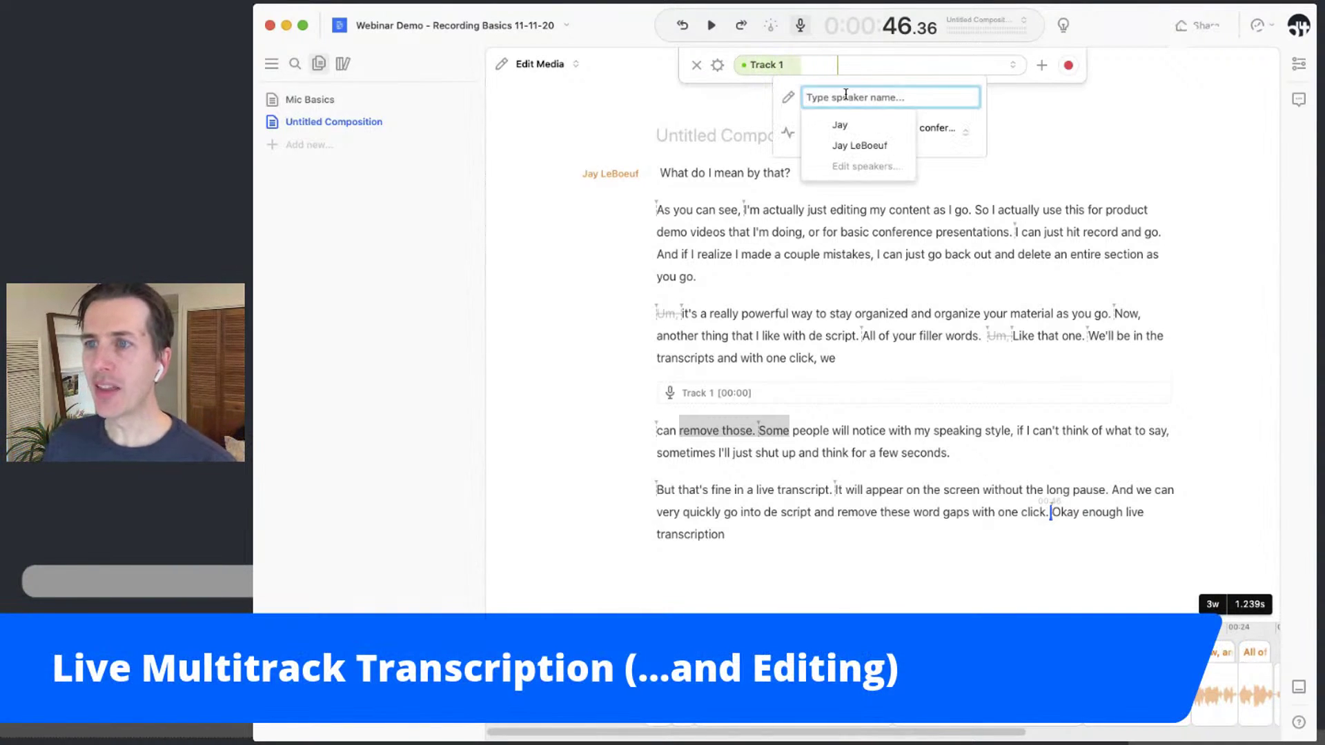
left_click(854, 146)
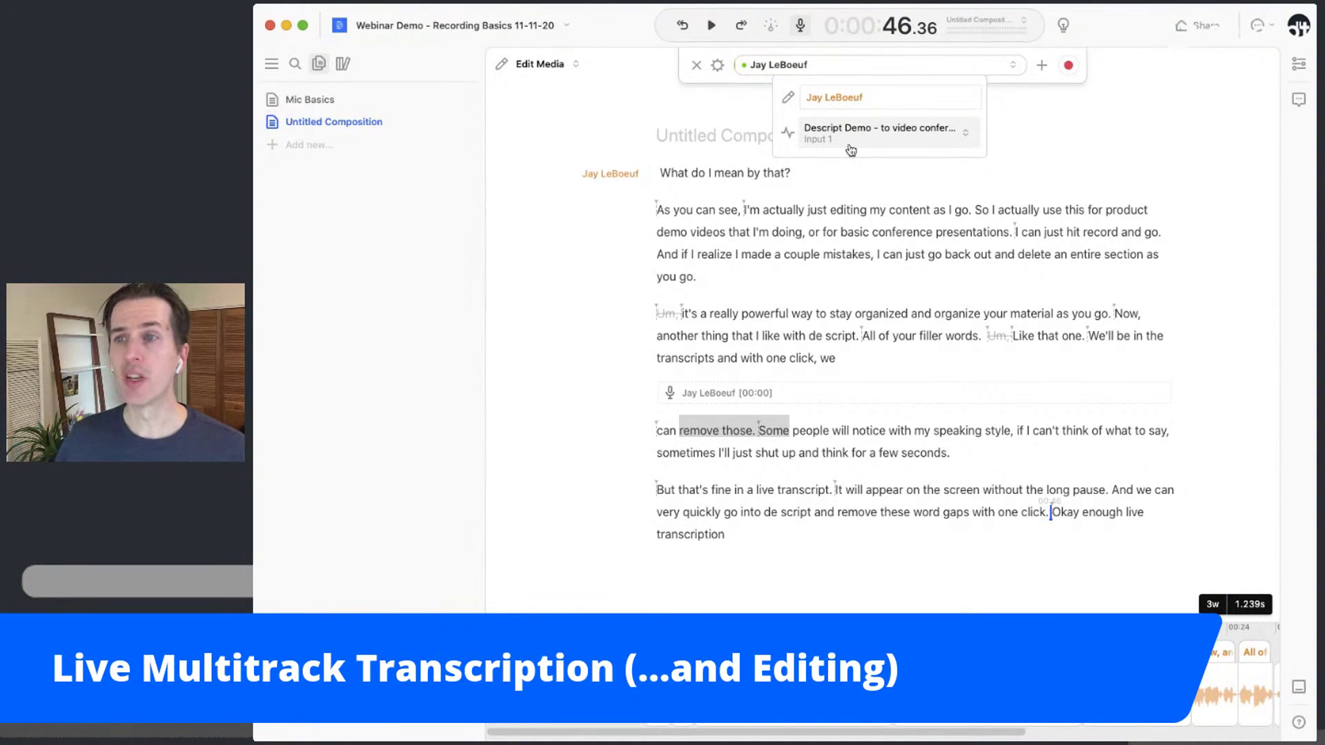
Add a second track named for the second speaker and show its microphone input channels
left_click(1041, 67)
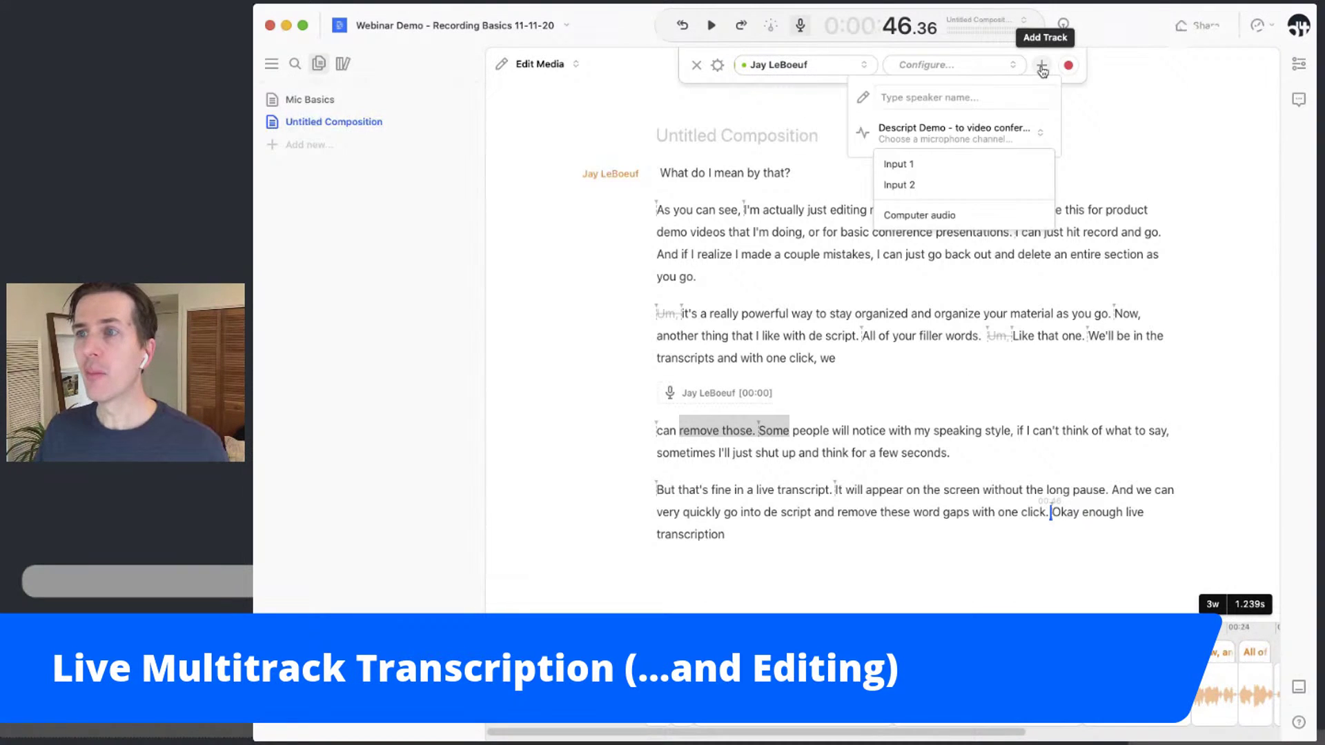
left_click(928, 100)
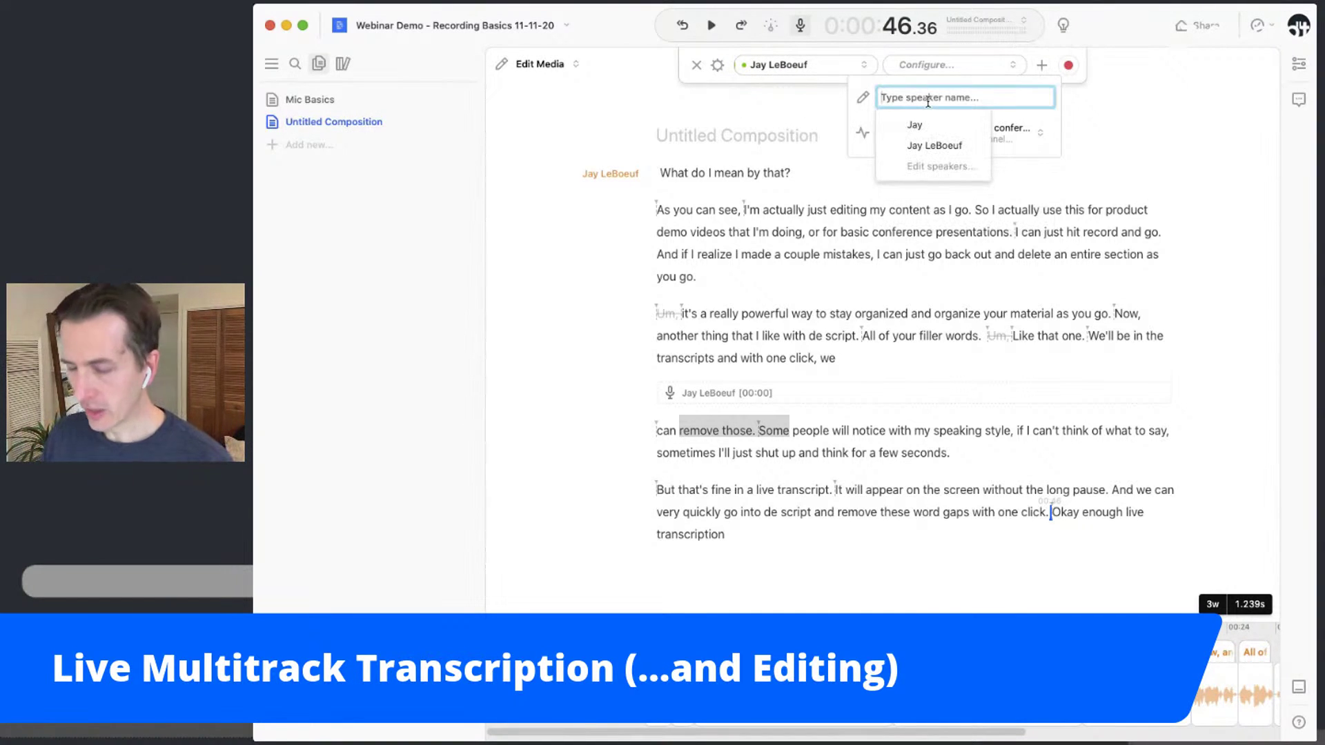
type("Chri")
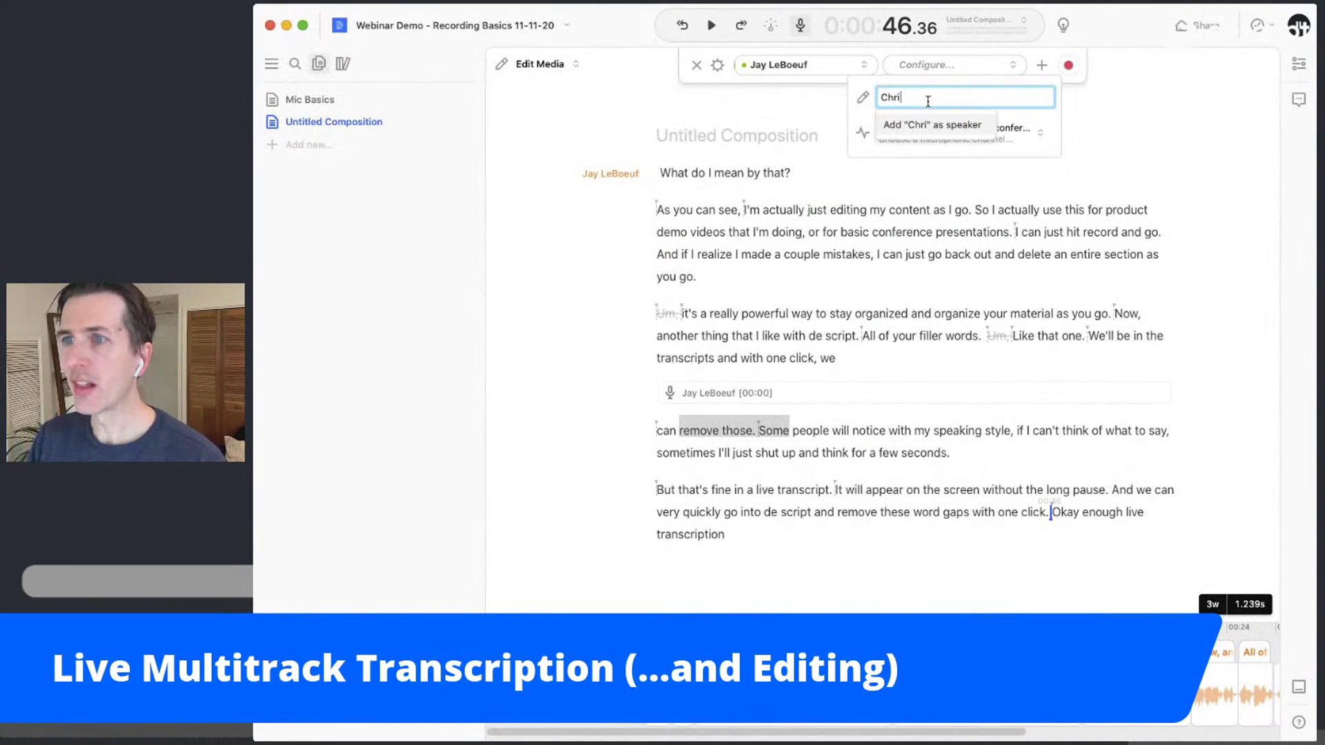
type("s")
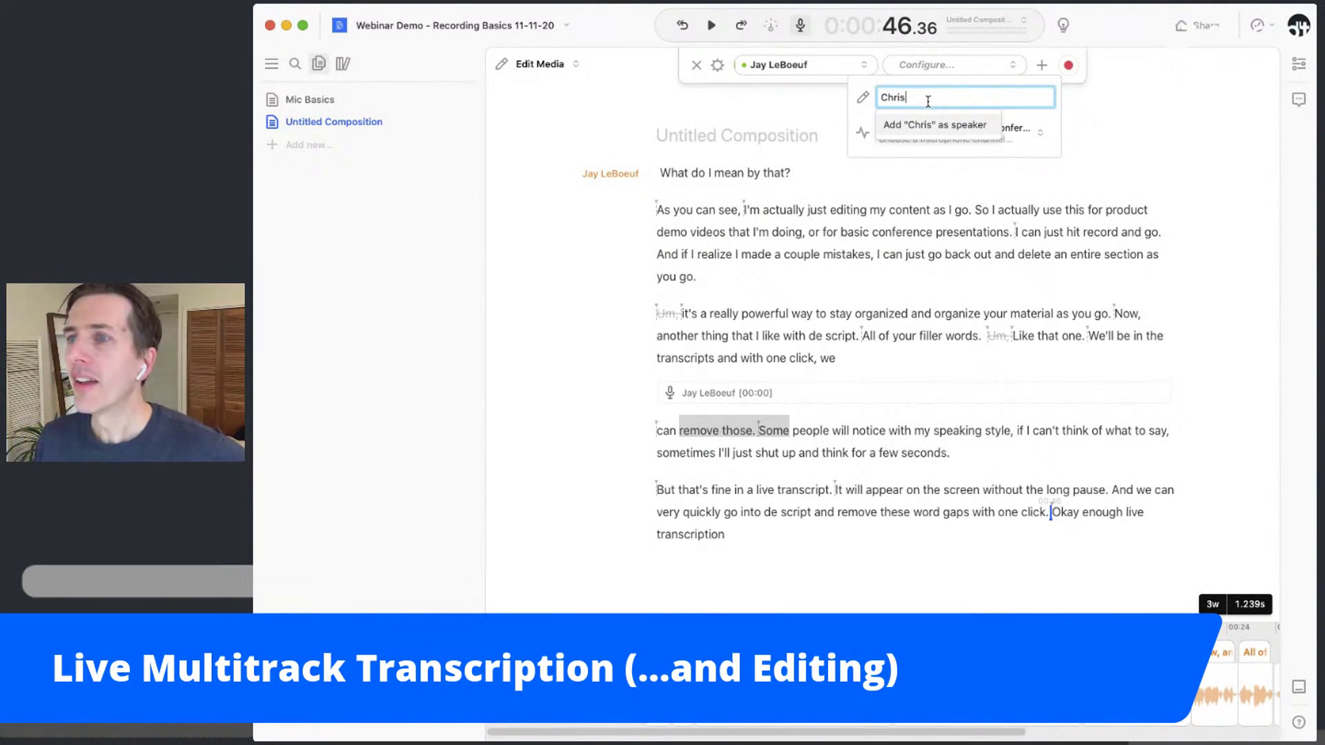
key("Return")
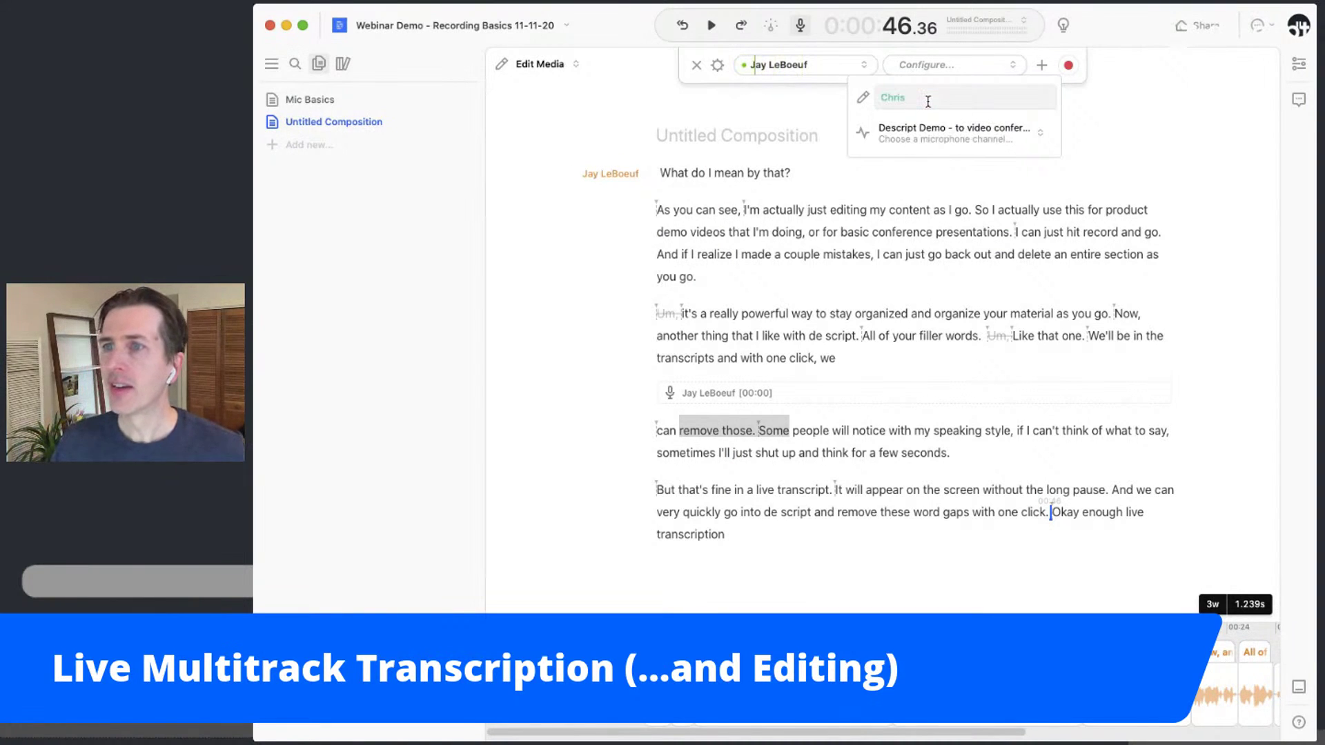
left_click(949, 142)
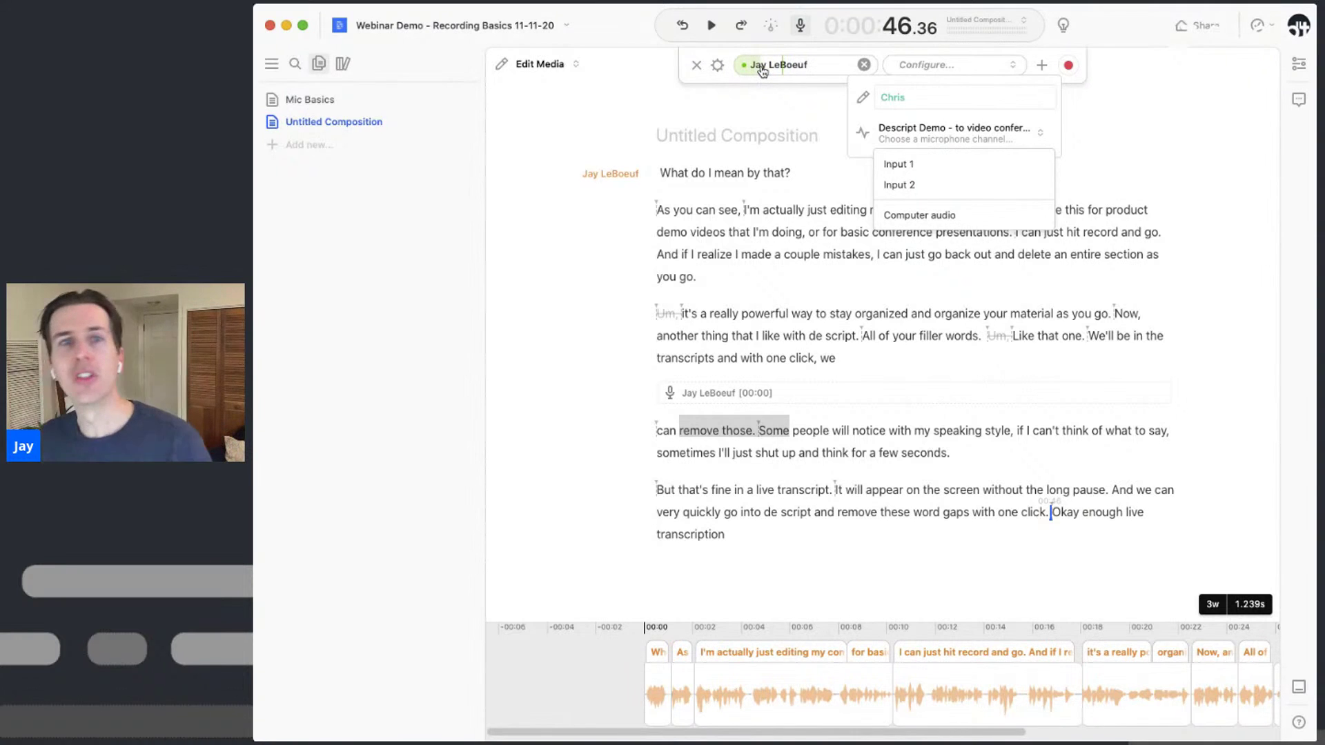
Select Computer audio as the second speaker's recording input channel
left_click(964, 219)
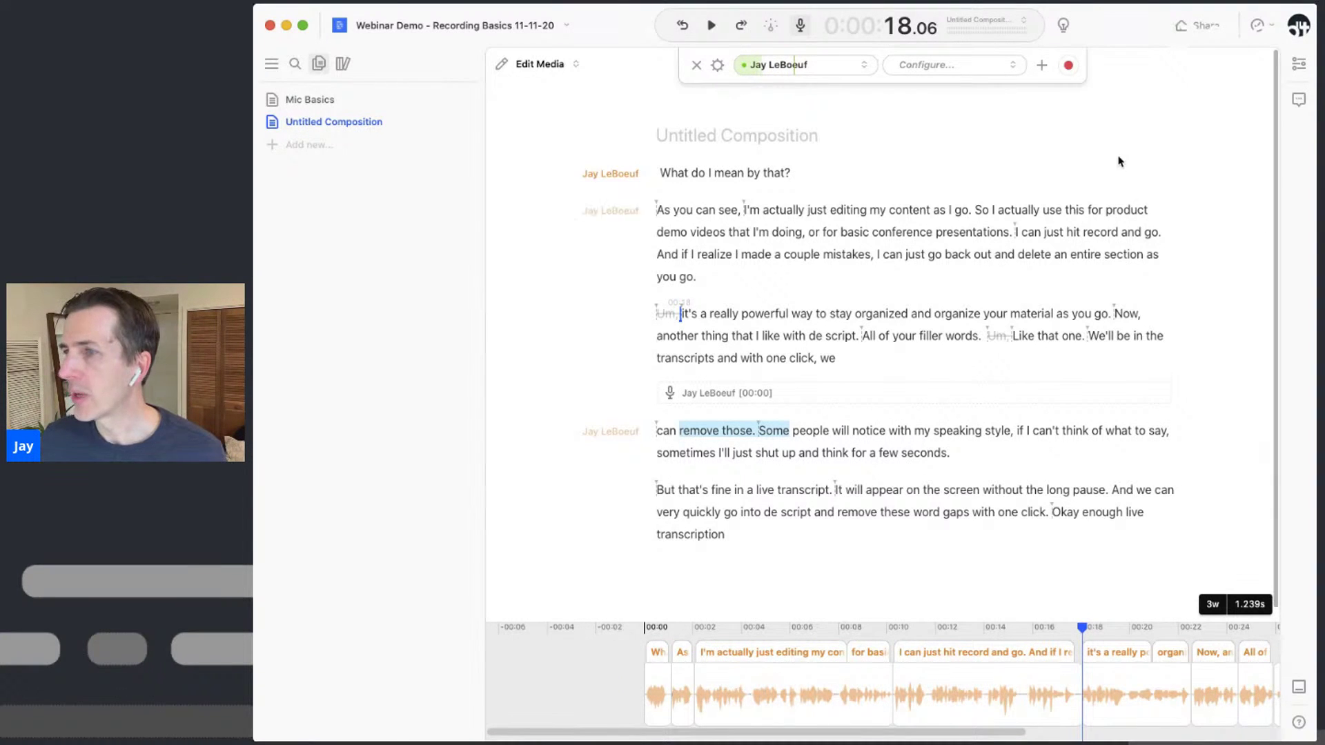
Close the record bar and add a new empty Untitled Composition to the project
left_click(801, 25)
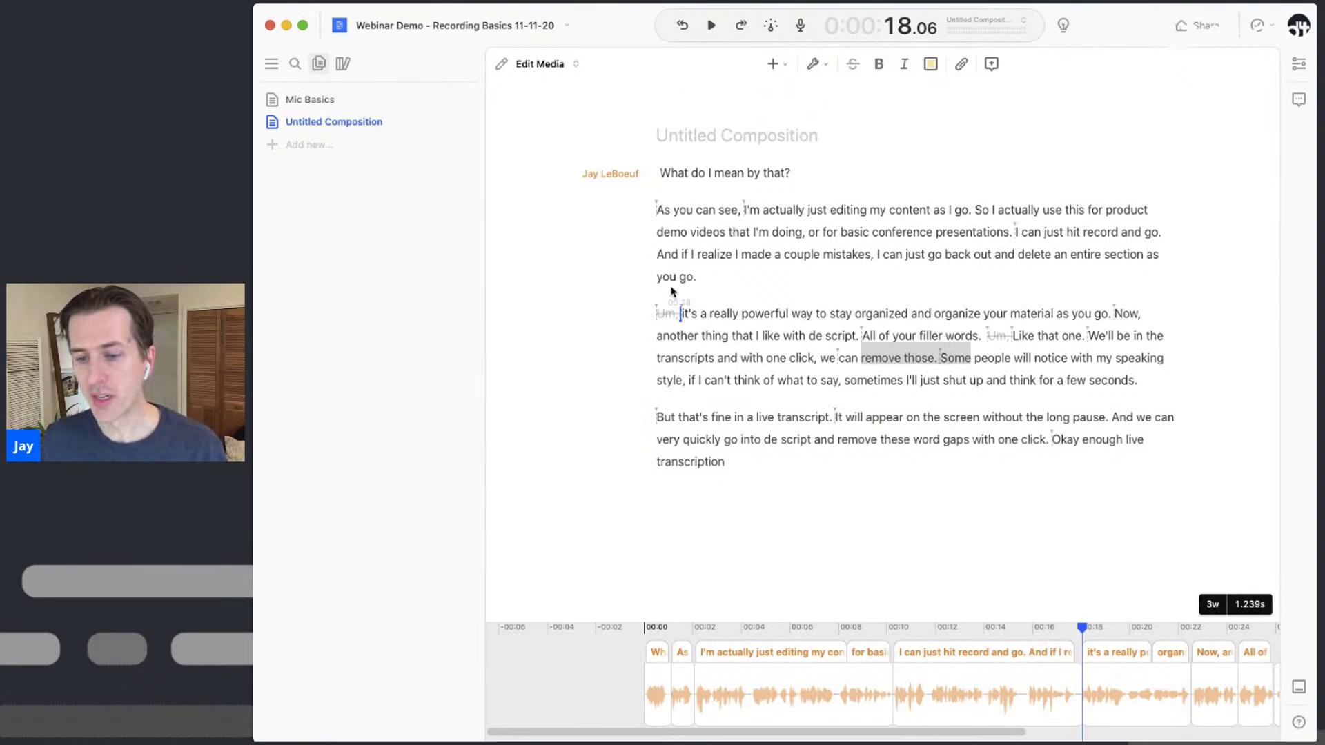
left_click(327, 150)
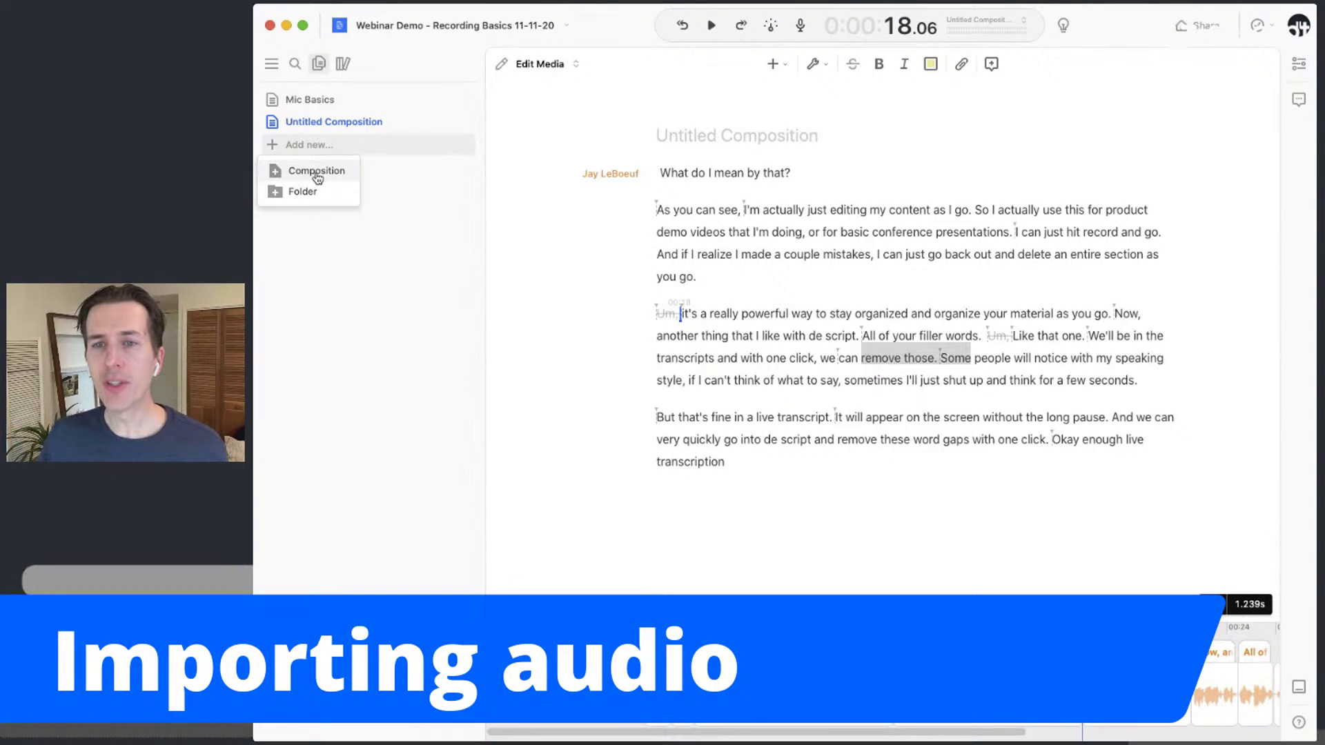
left_click(383, 150)
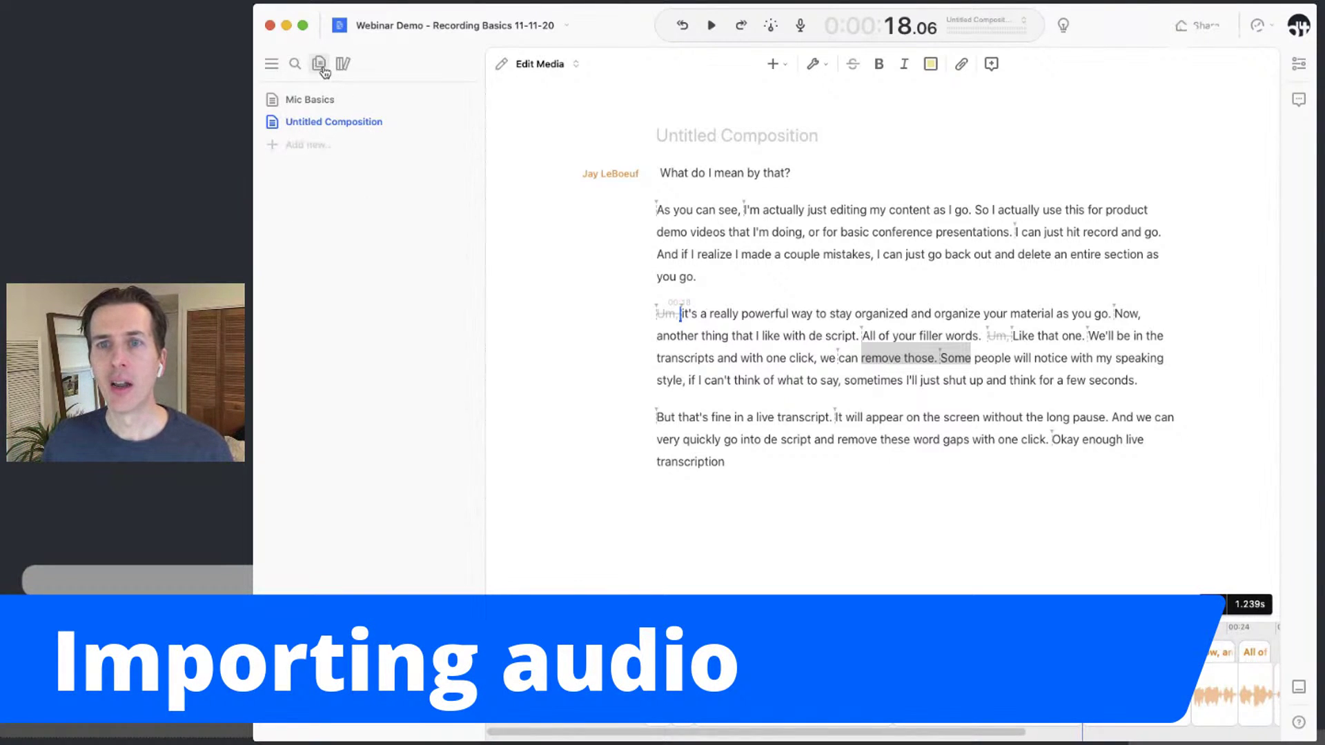
left_click(321, 145)
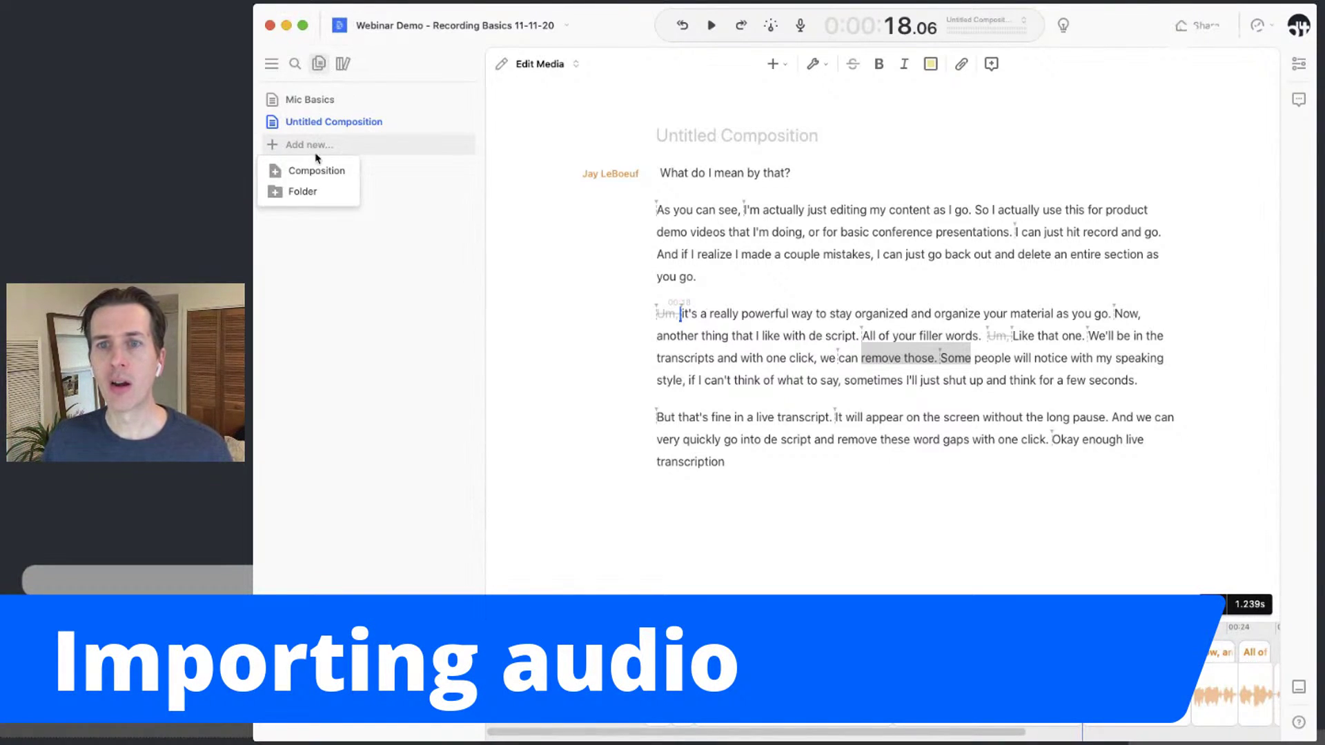
left_click(326, 172)
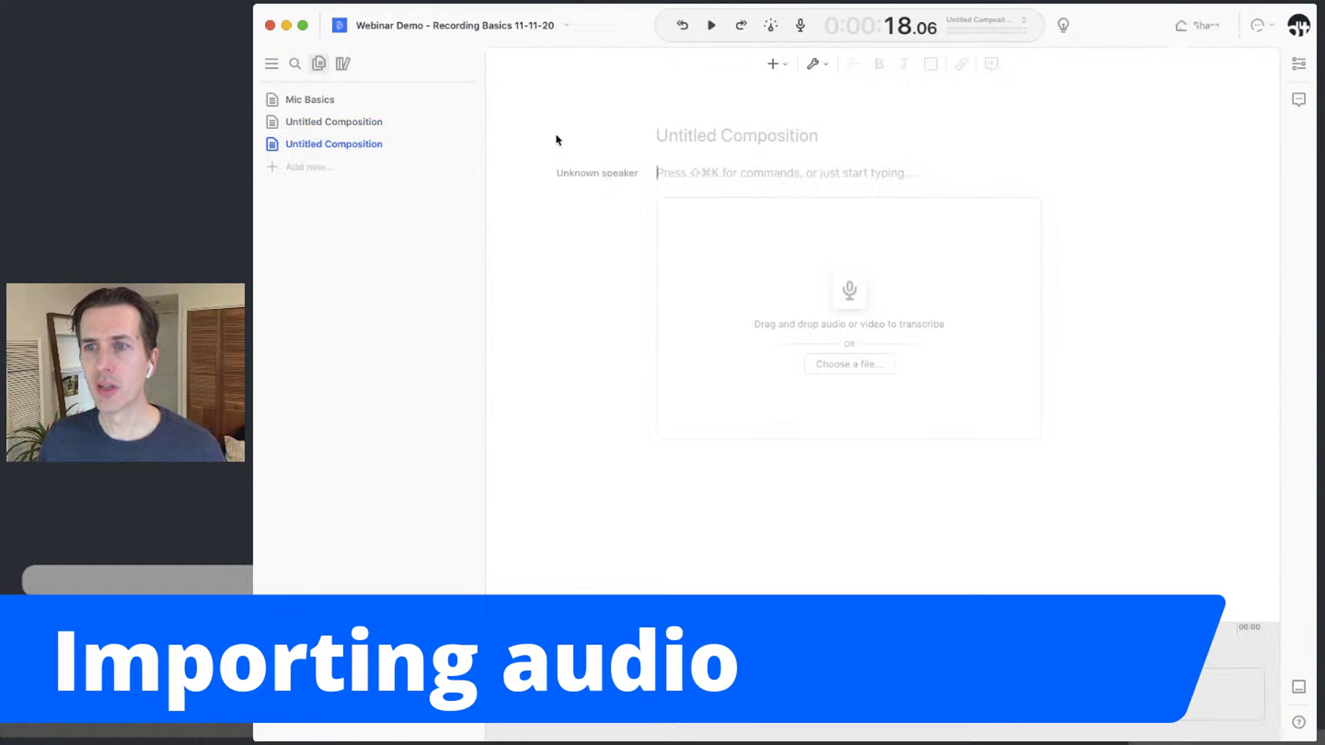
Title the composition 'Importing Audio' and drop the Intro.m4a audio file into it
left_click(692, 137)
type("Importing Audio")
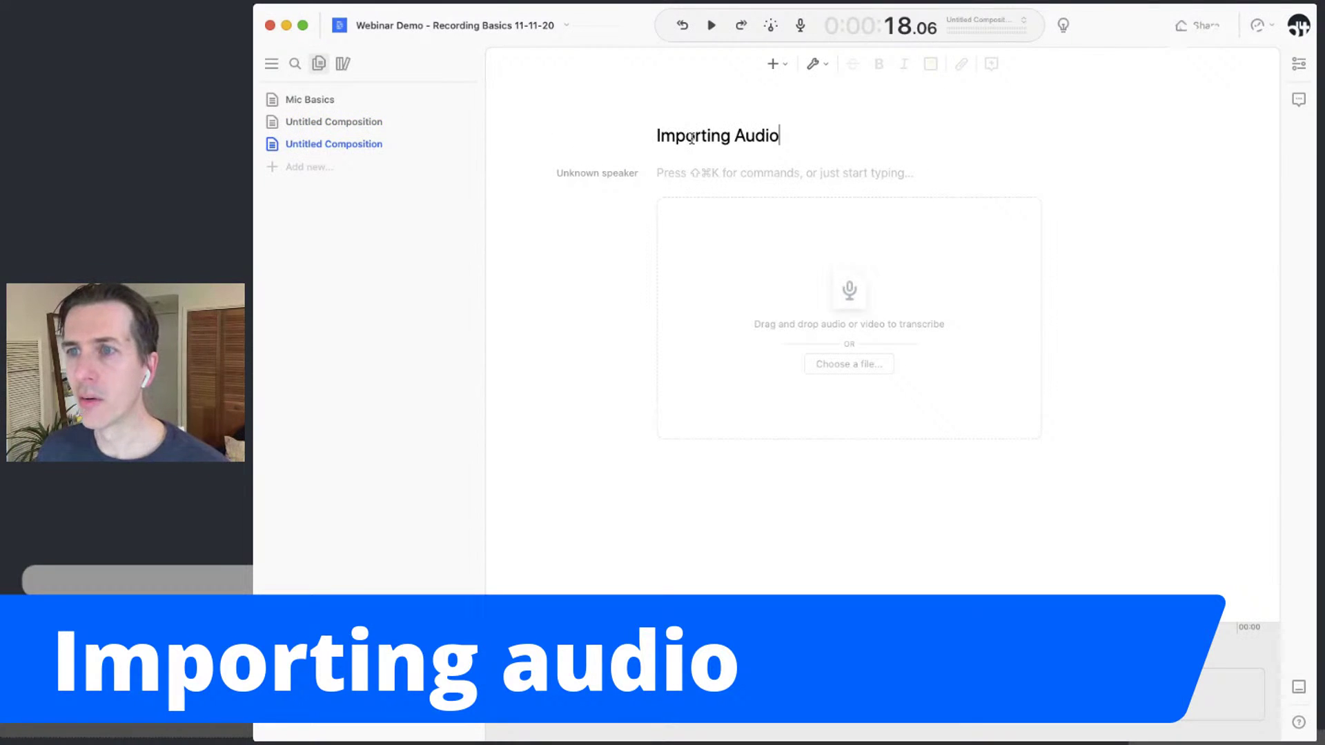
left_click(749, 177)
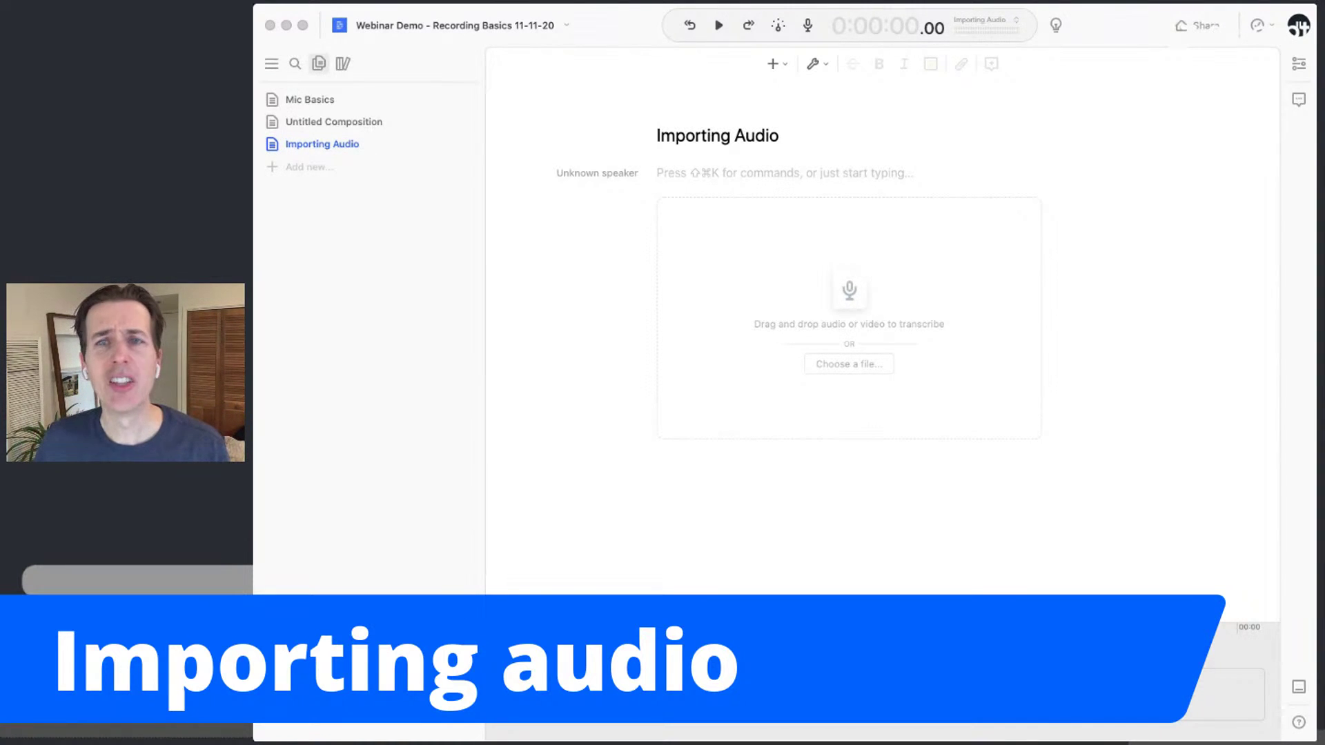
left_click_drag(276, 167, 856, 291)
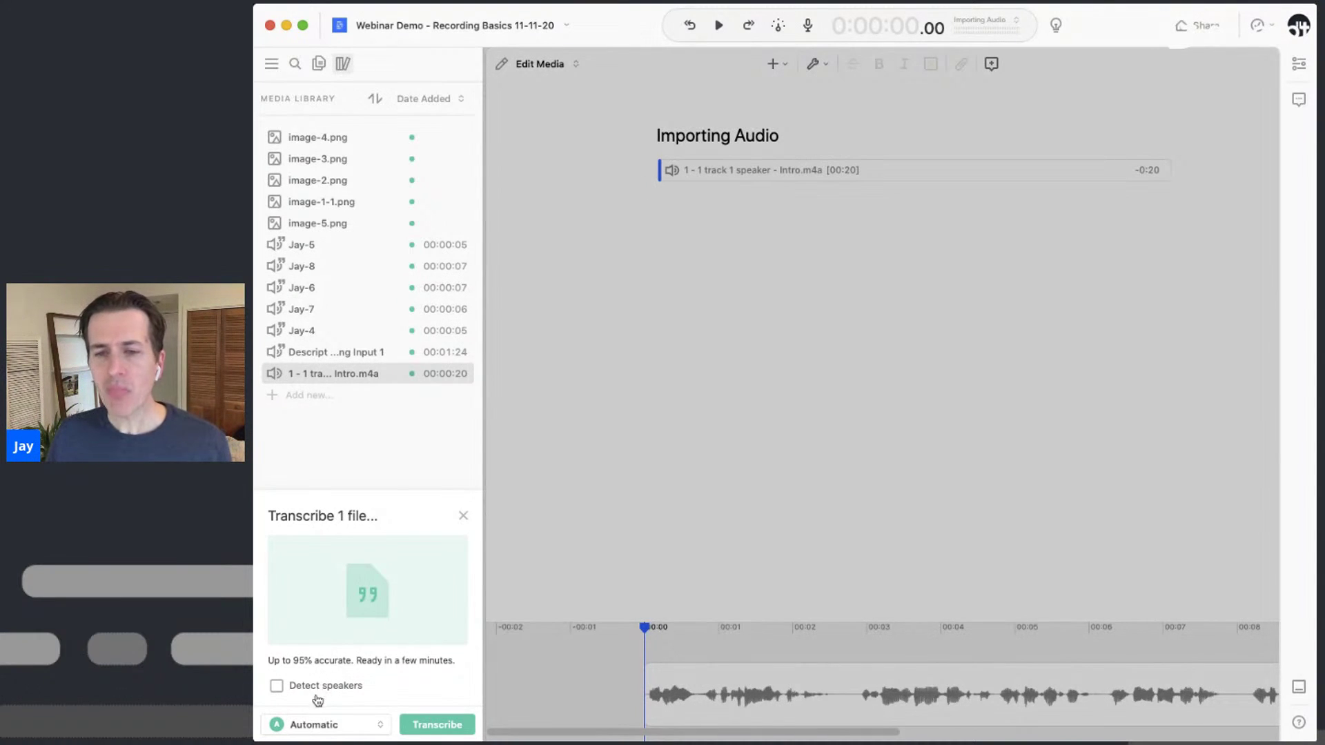
Transcribe Intro.m4a using the Automatic method with Detect speakers left off
left_click(324, 730)
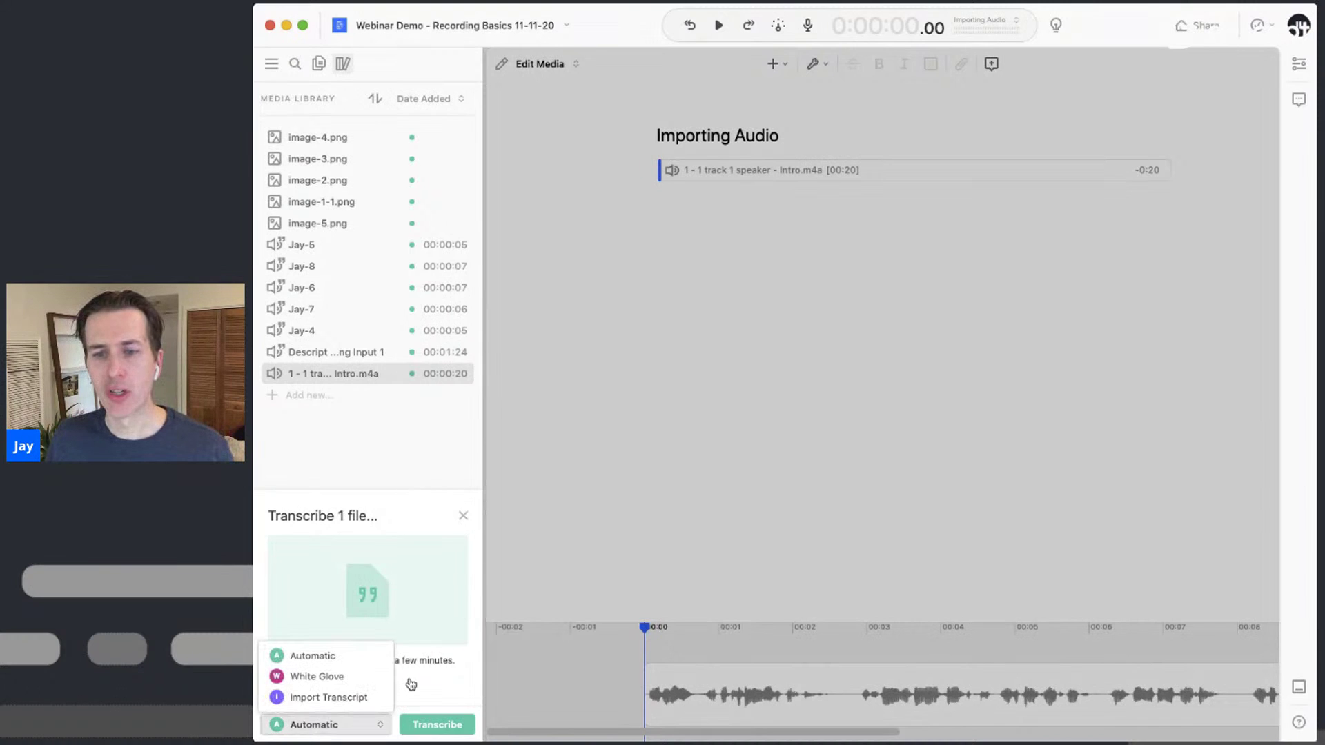
left_click(430, 669)
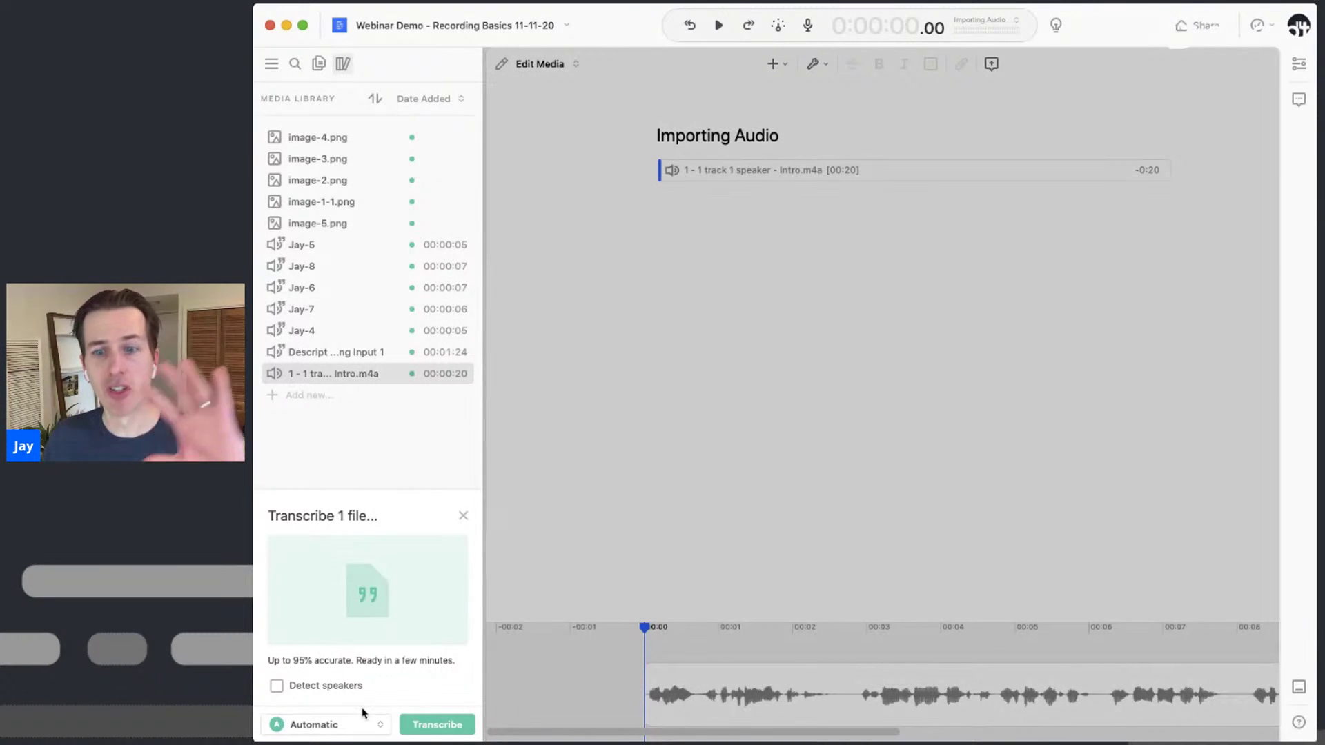
left_click(314, 692)
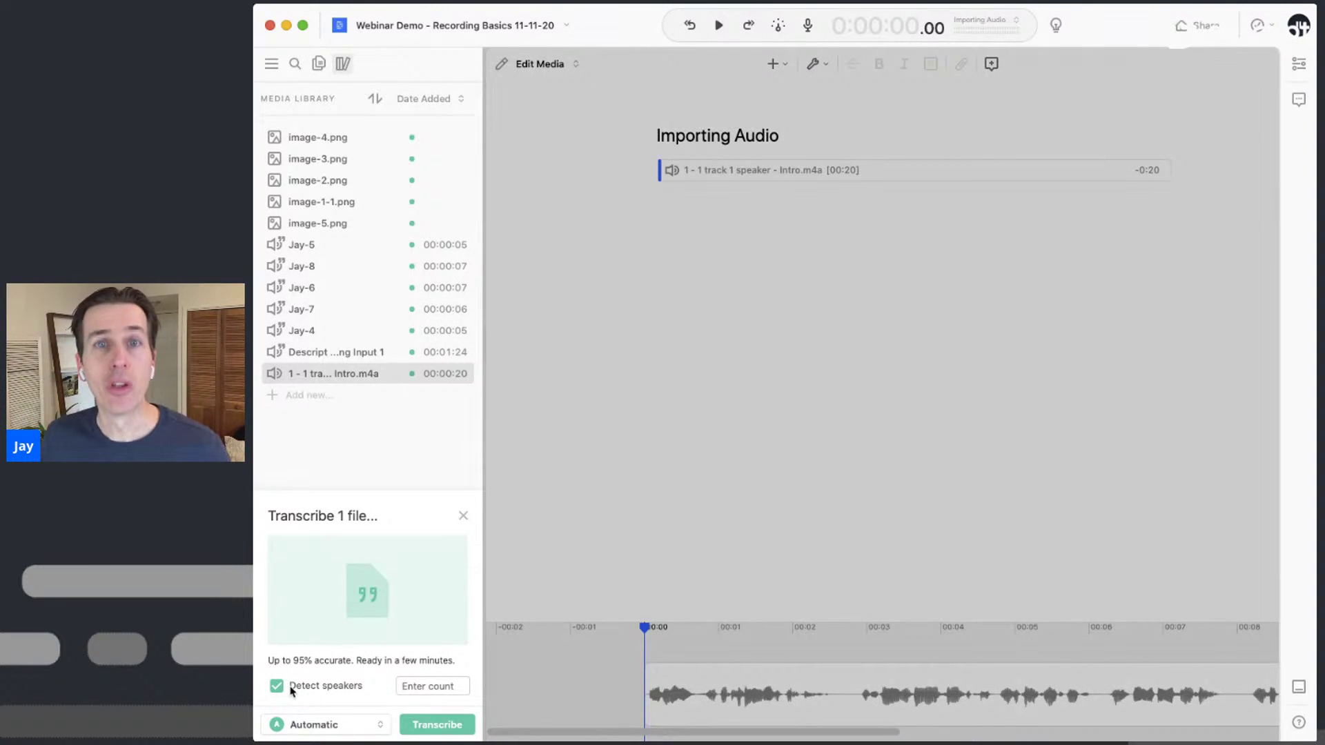
left_click(291, 691)
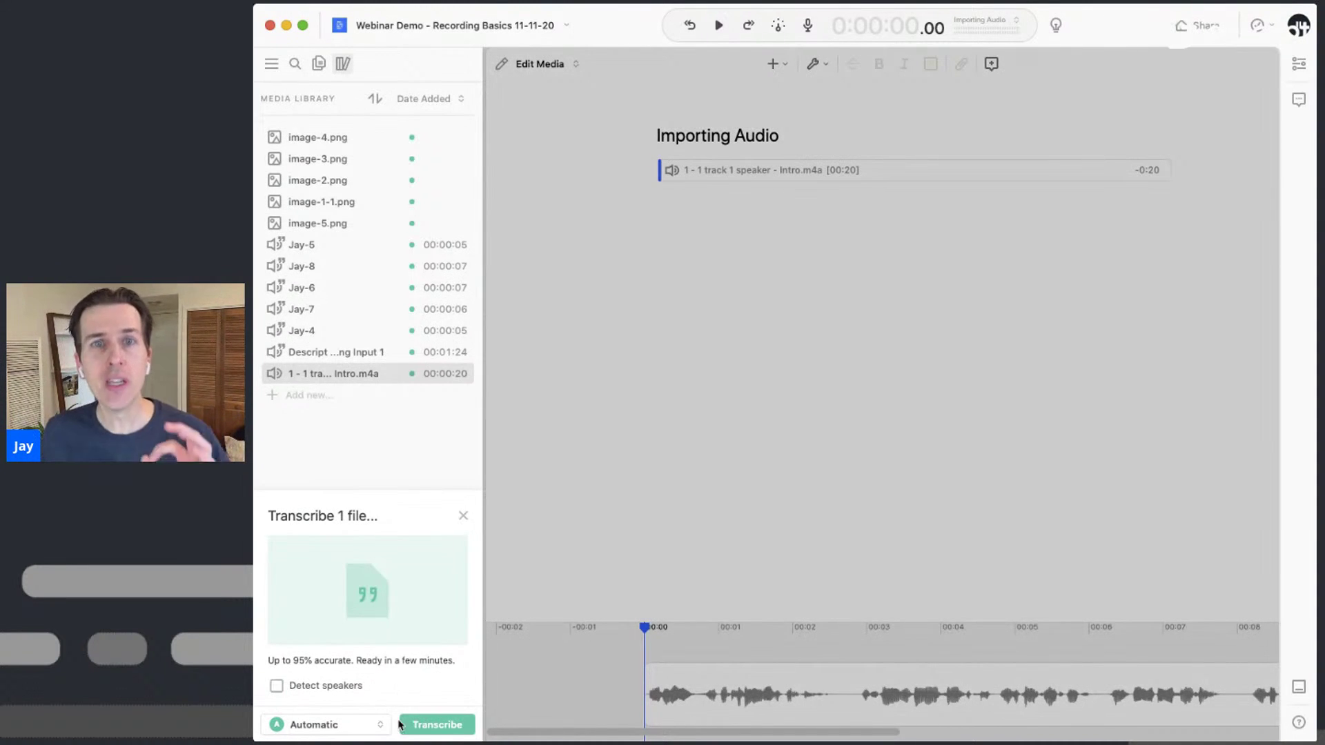
left_click(439, 725)
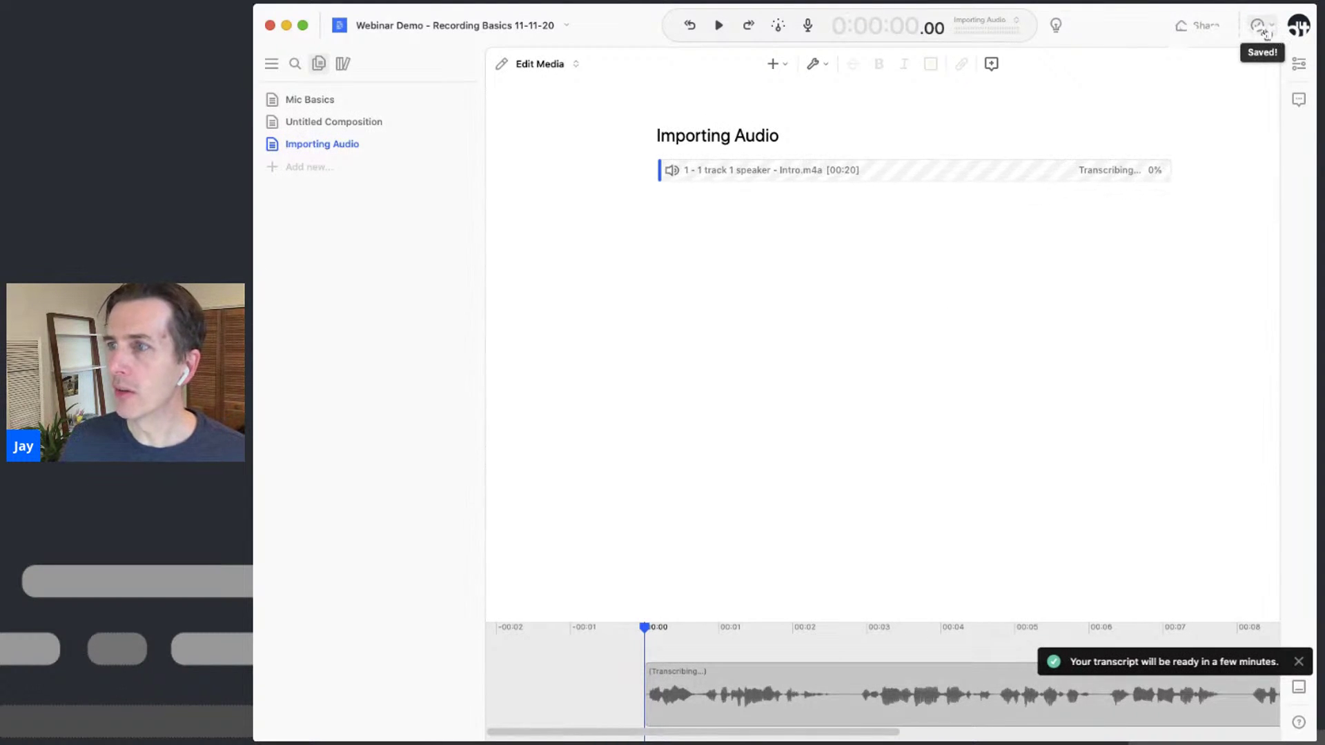
Check the sync status, then open the speaker dropdown on the Unknown speaker paragraph
left_click(1266, 31)
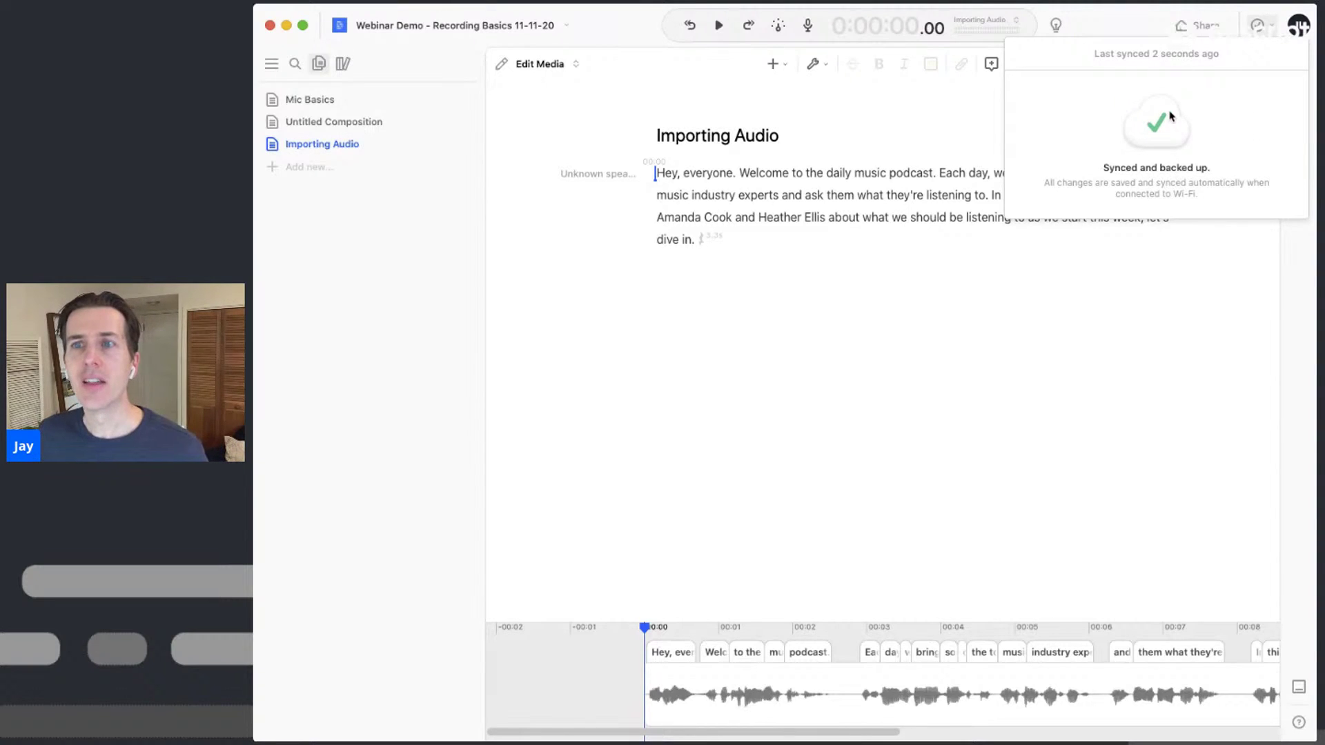
left_click(890, 206)
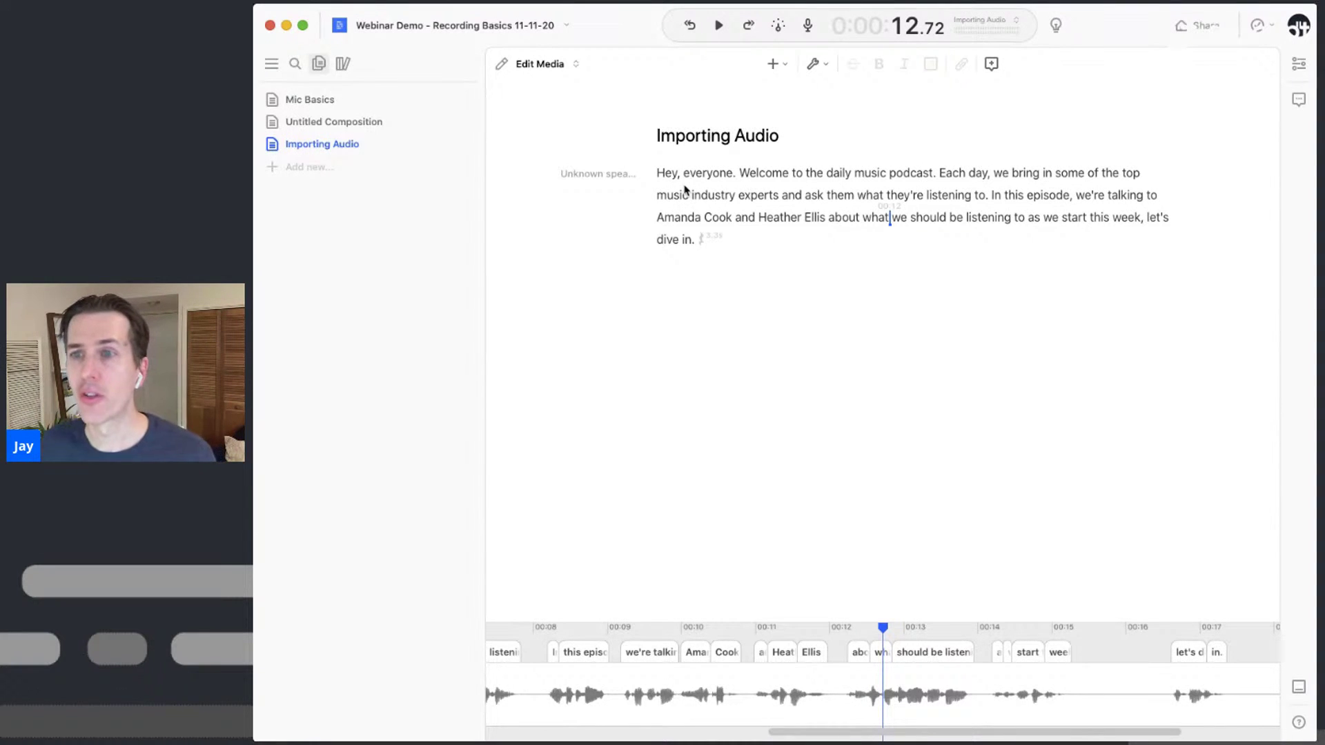
mouse_move(607, 174)
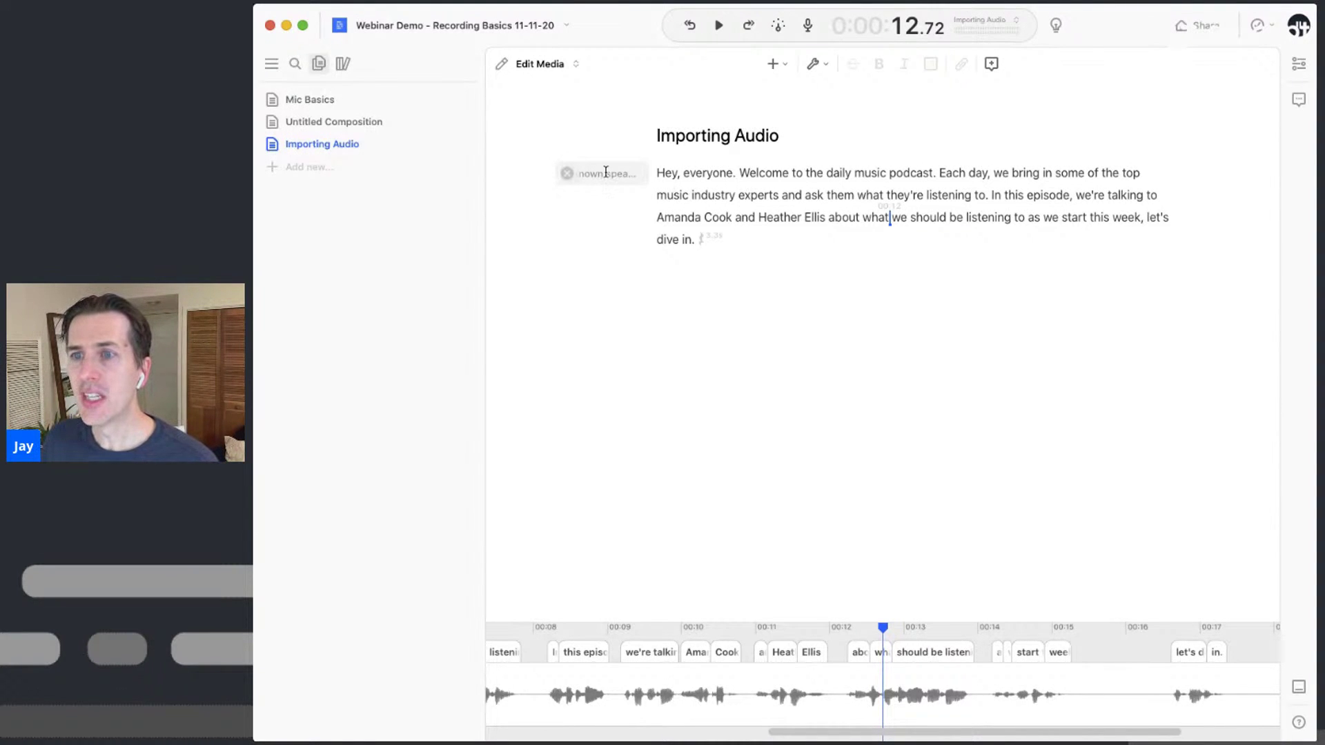
left_click(615, 174)
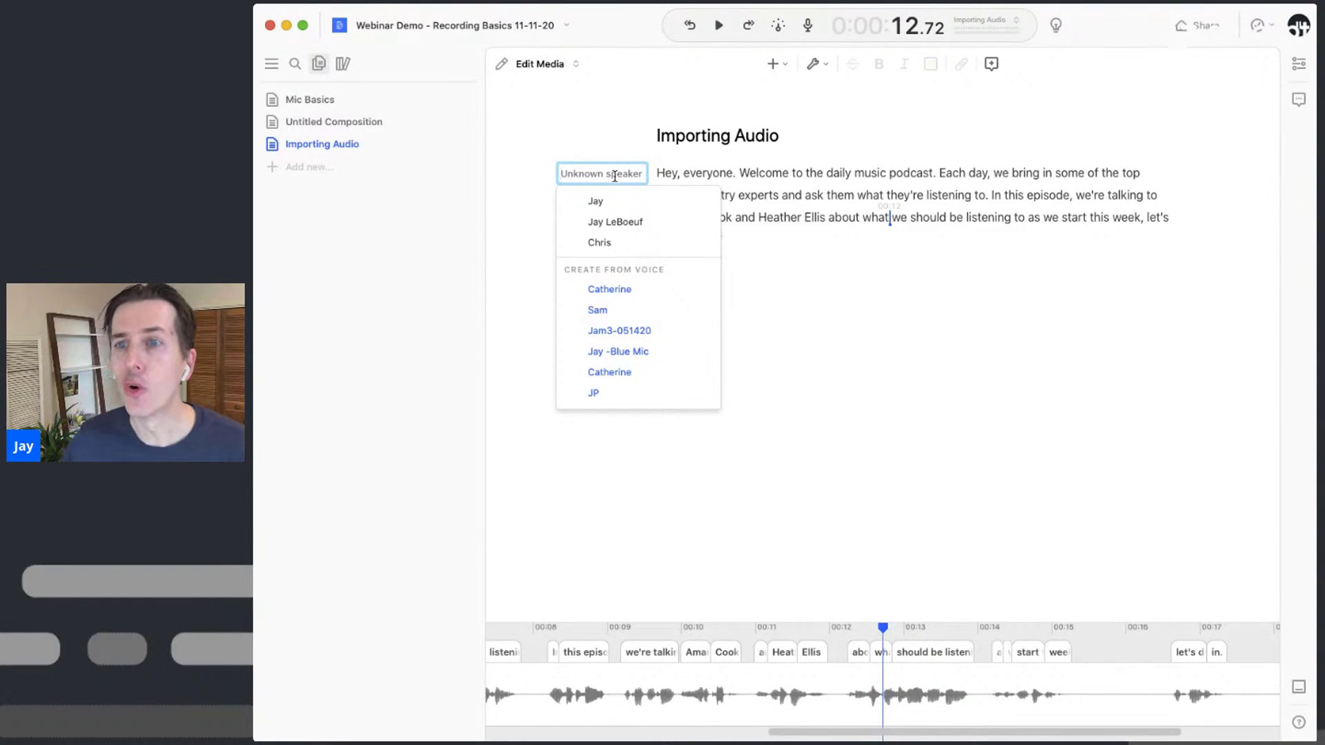
Credit the intro paragraph to the host speaker and play back its opening
left_click(615, 223)
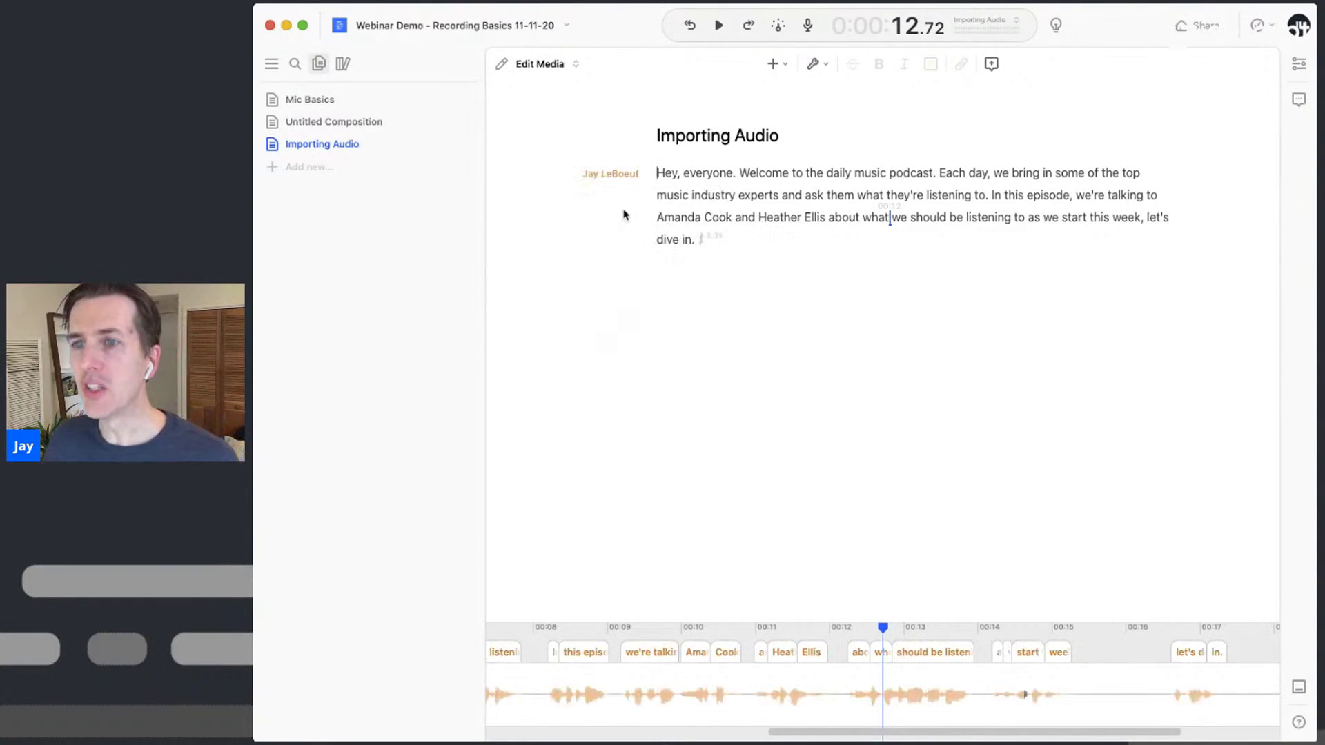
left_click(657, 177)
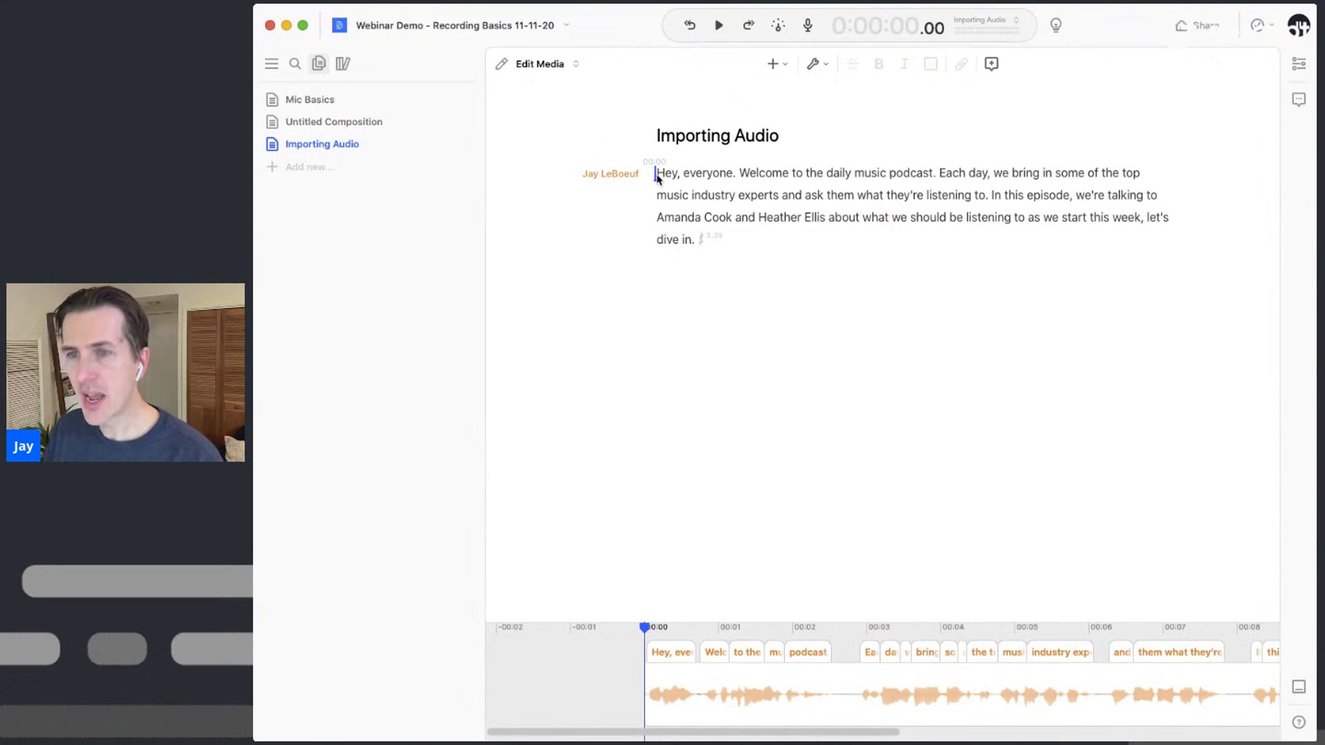
key("space")
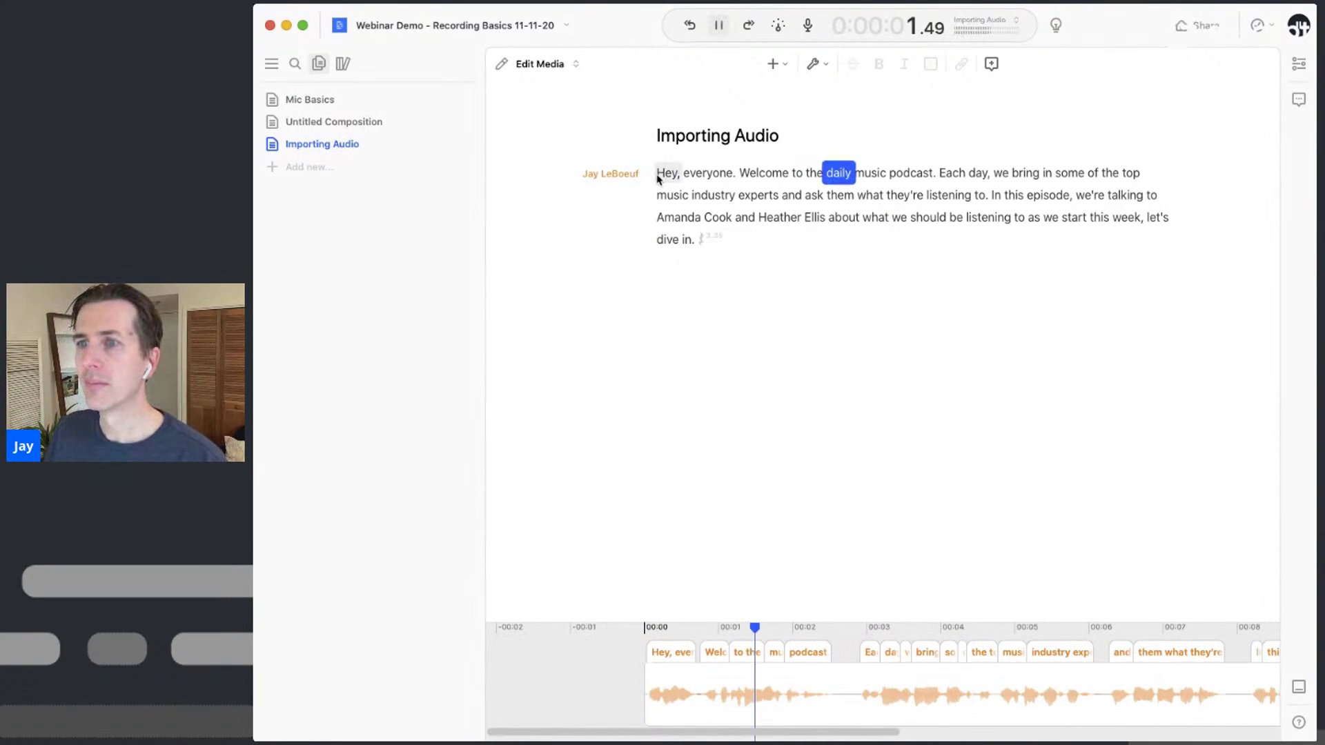
key("space")
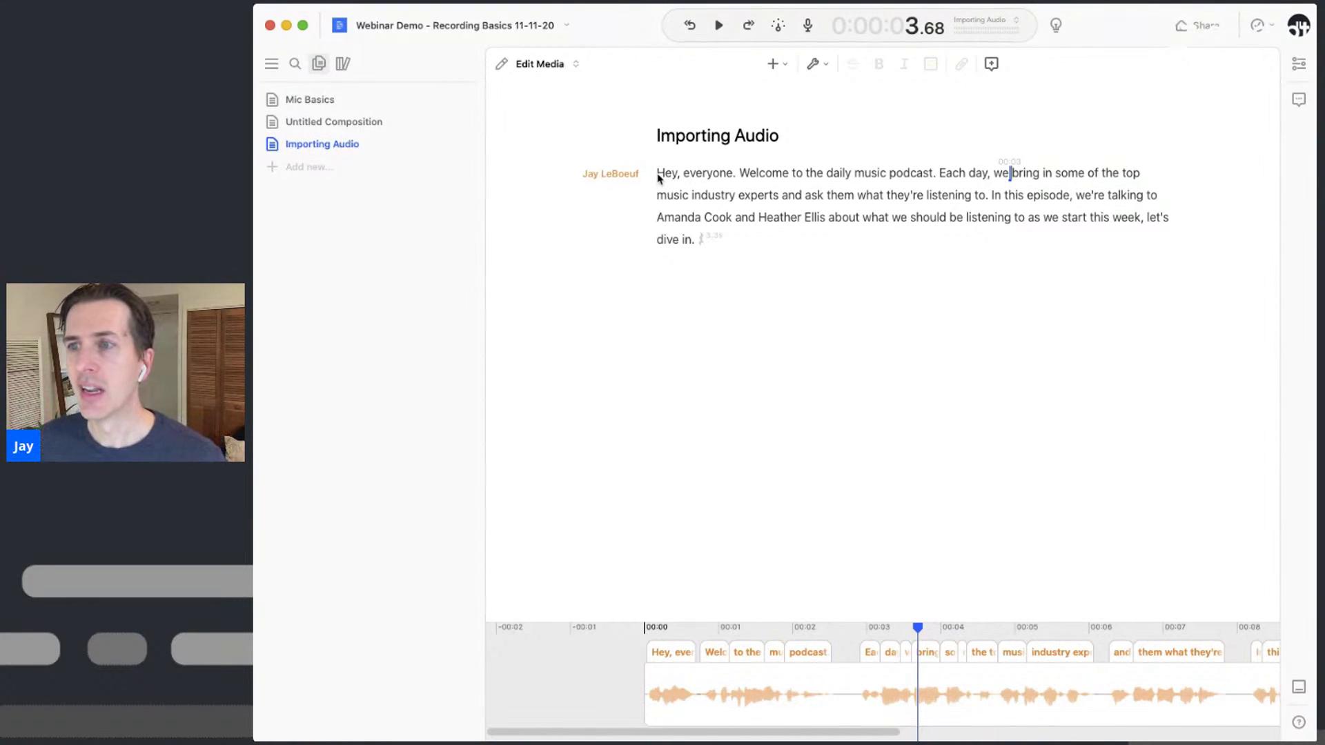
Cut the 'Welcome to the daily music podcast.' sentence and replay the intro to check it
double_click(745, 175)
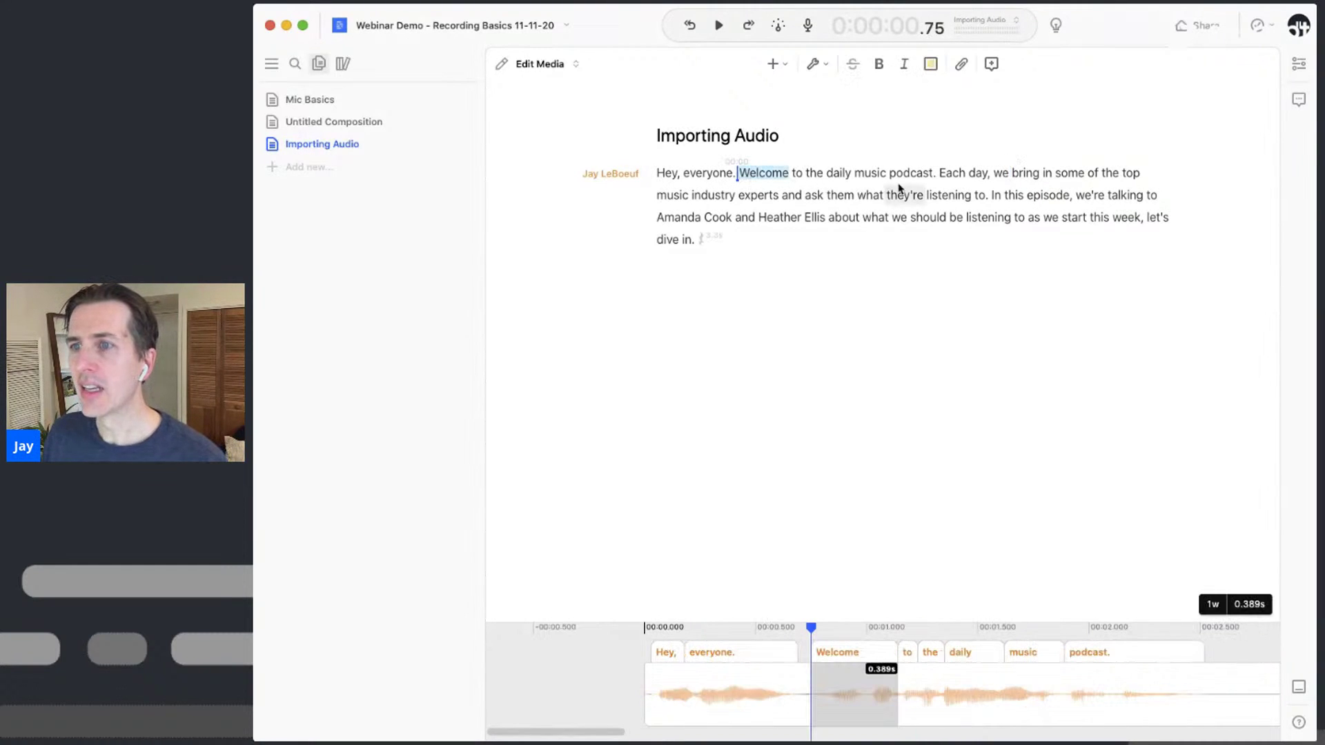
left_click(937, 174, "shift")
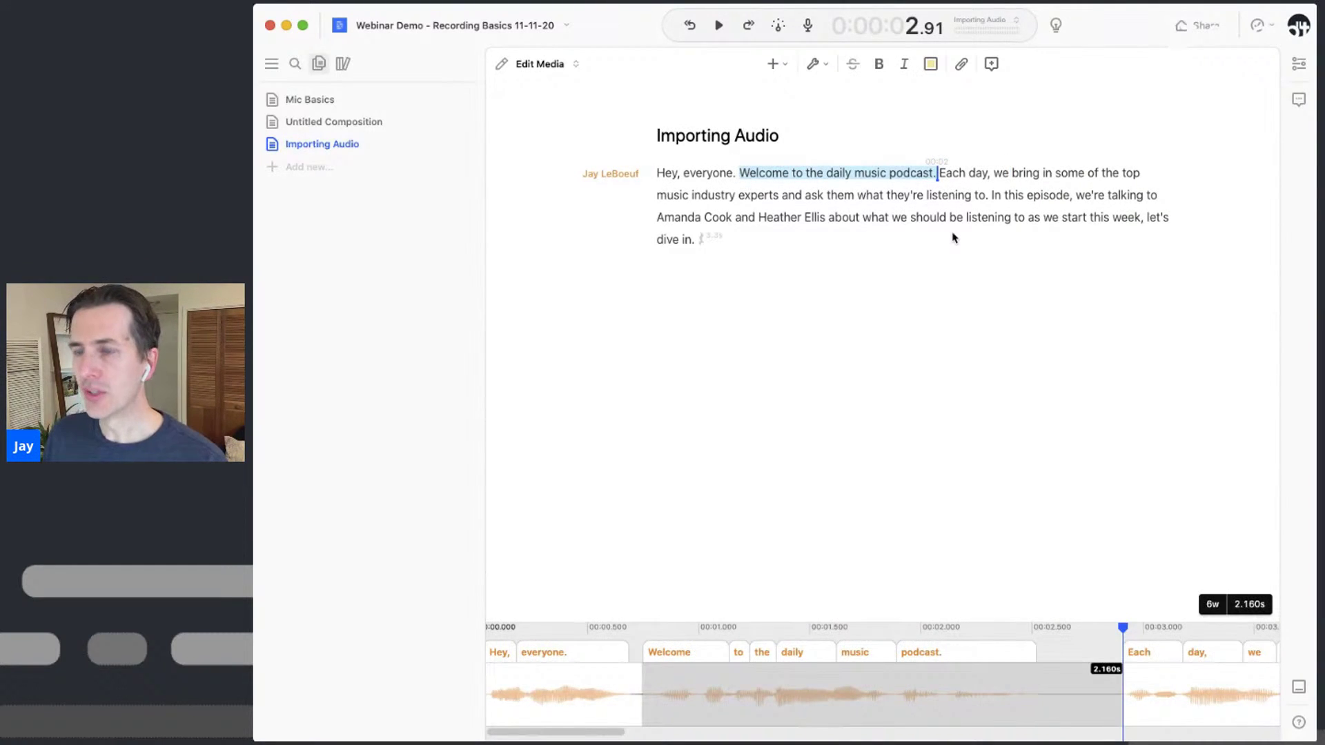
key("BackSpace")
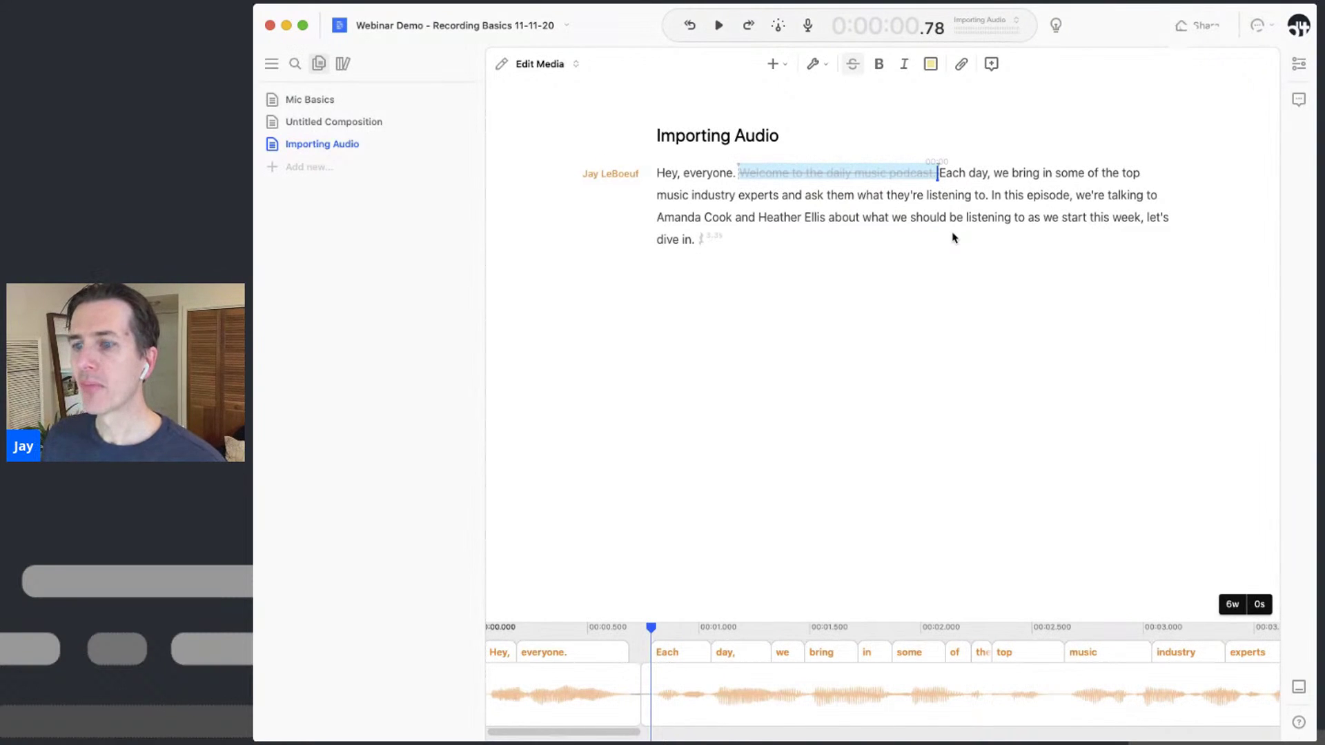
left_click(658, 174)
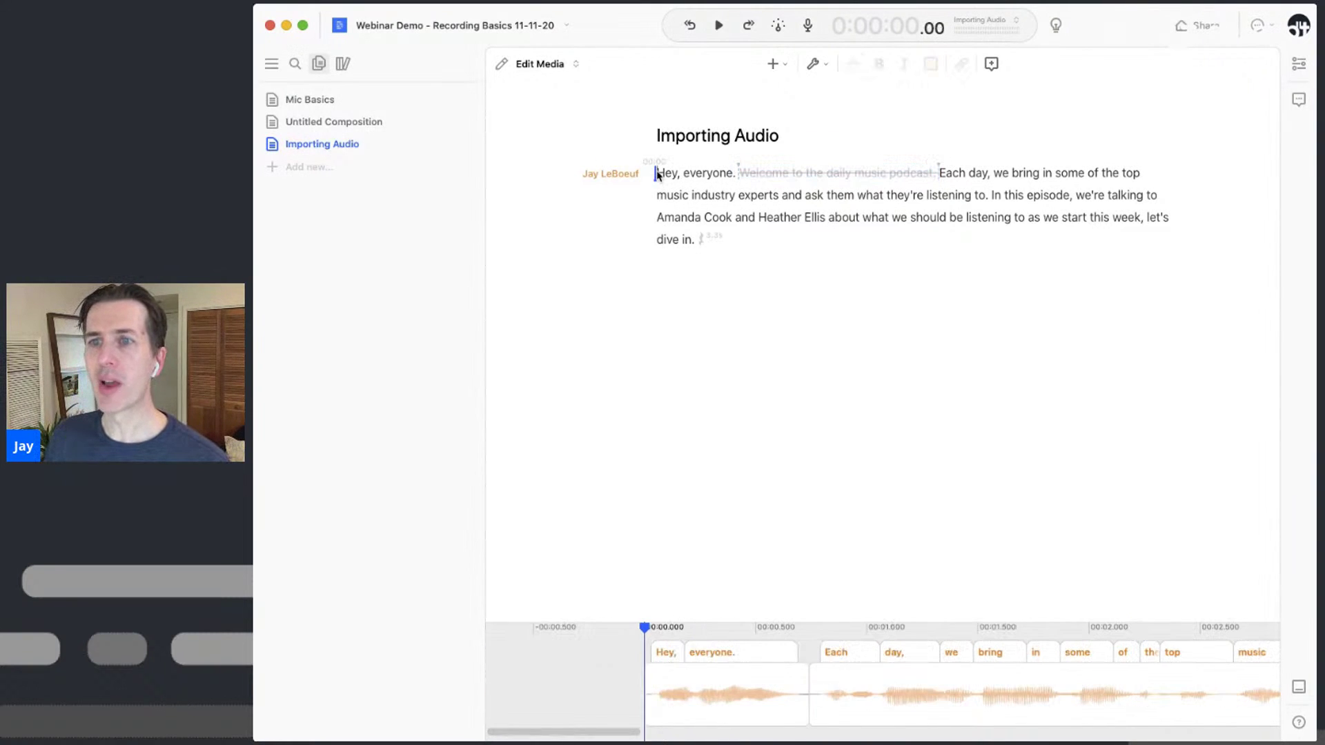
key("space")
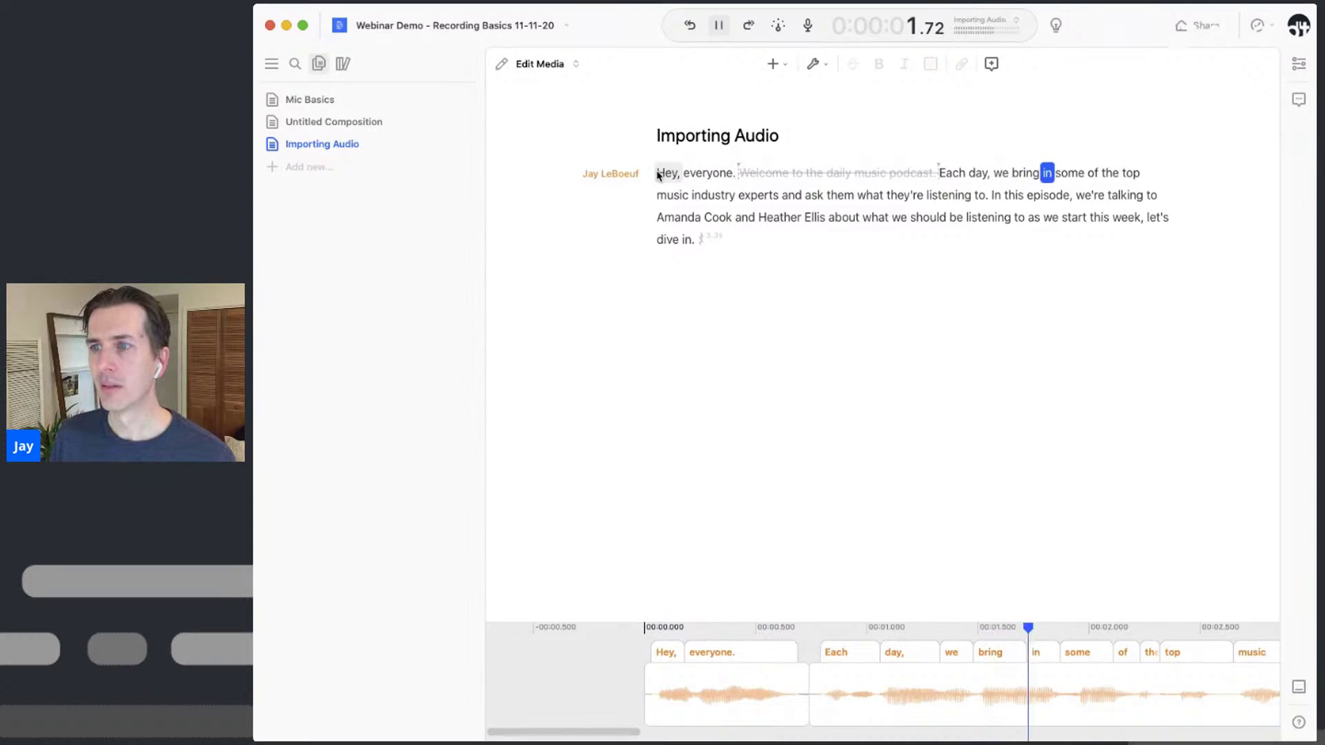
key("space")
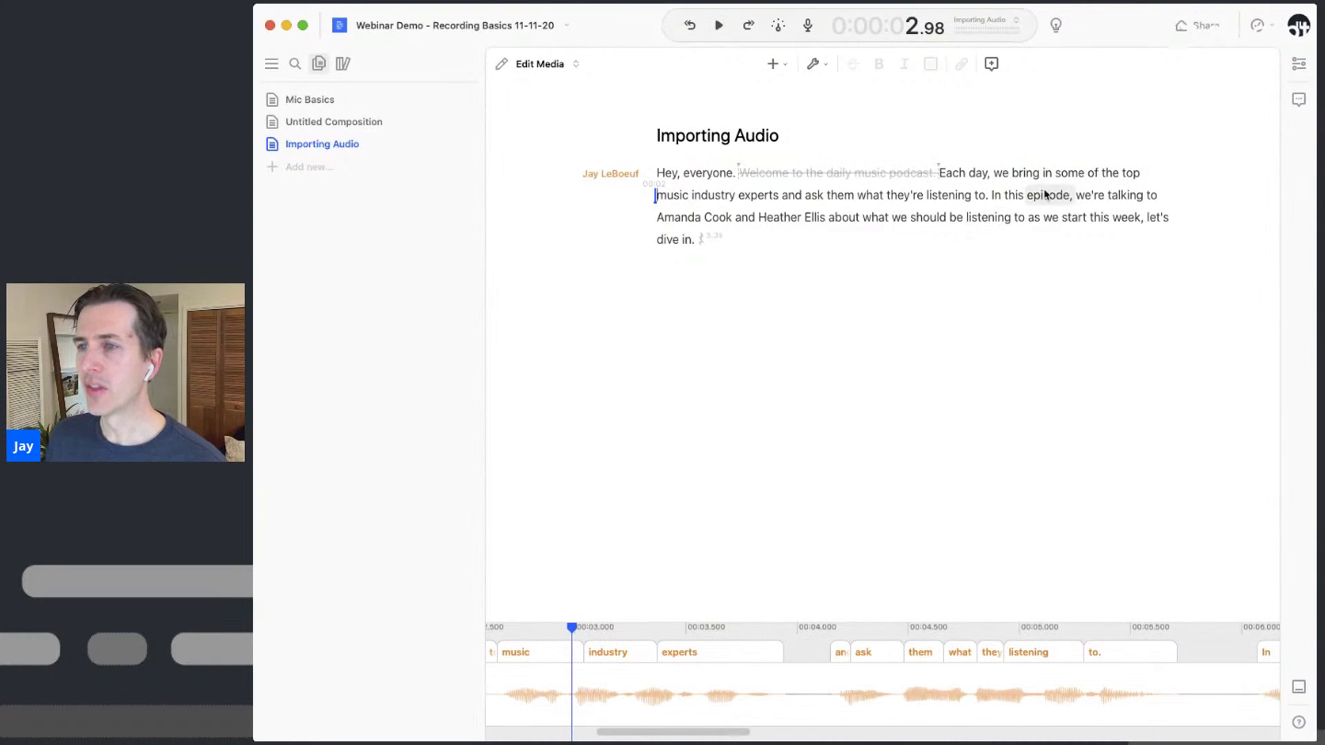
left_click(1035, 198)
key("space")
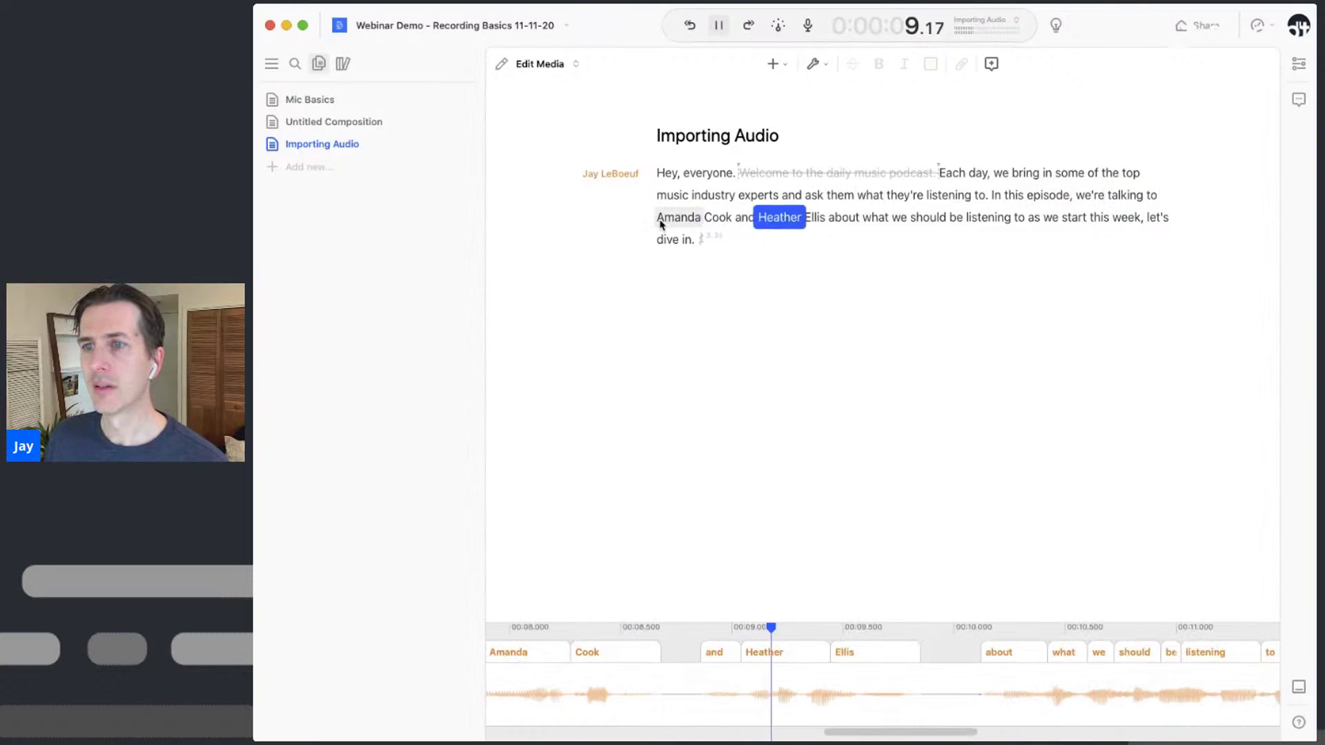
key("space")
Strike out 'and' plus the second guest's name, then replay the edited sentence
mouse_move(735, 218)
left_mouse_down()
mouse_move(822, 230)
mouse_move(828, 219)
left_mouse_up()
key("BackSpace")
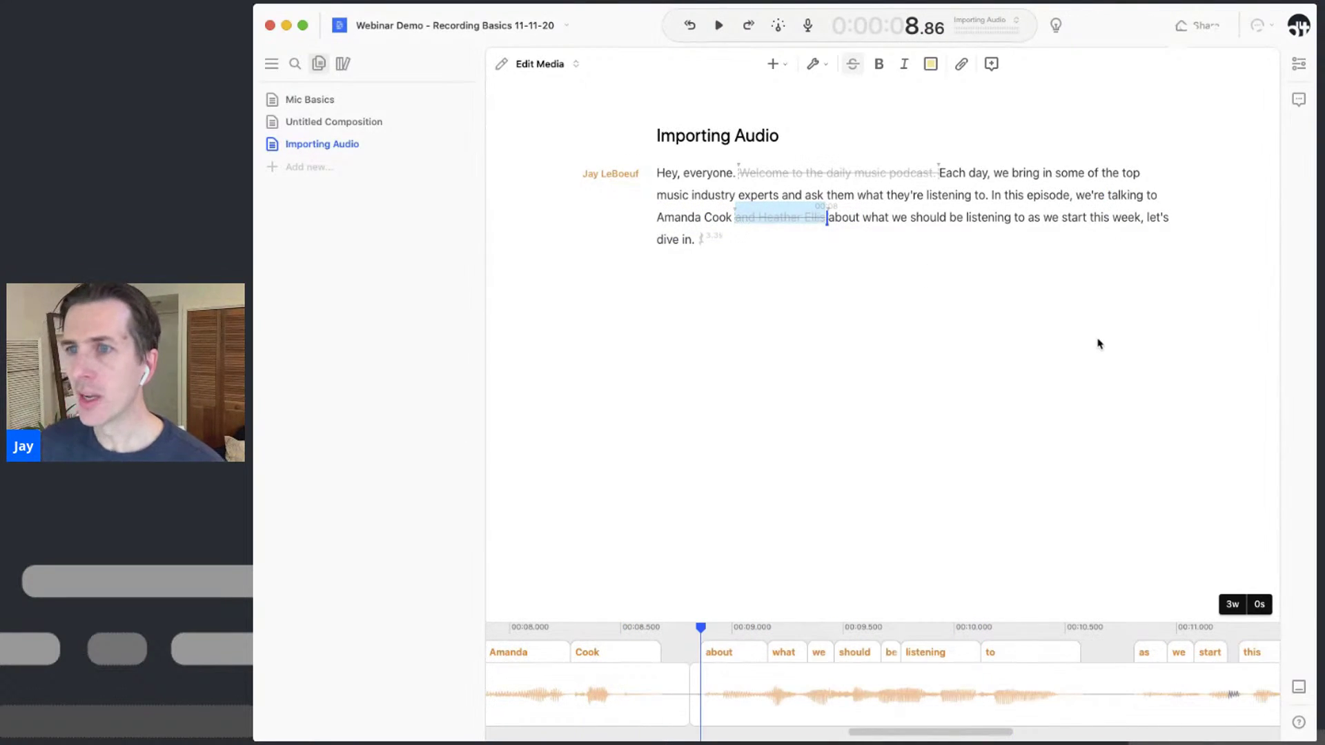
left_click(1075, 198)
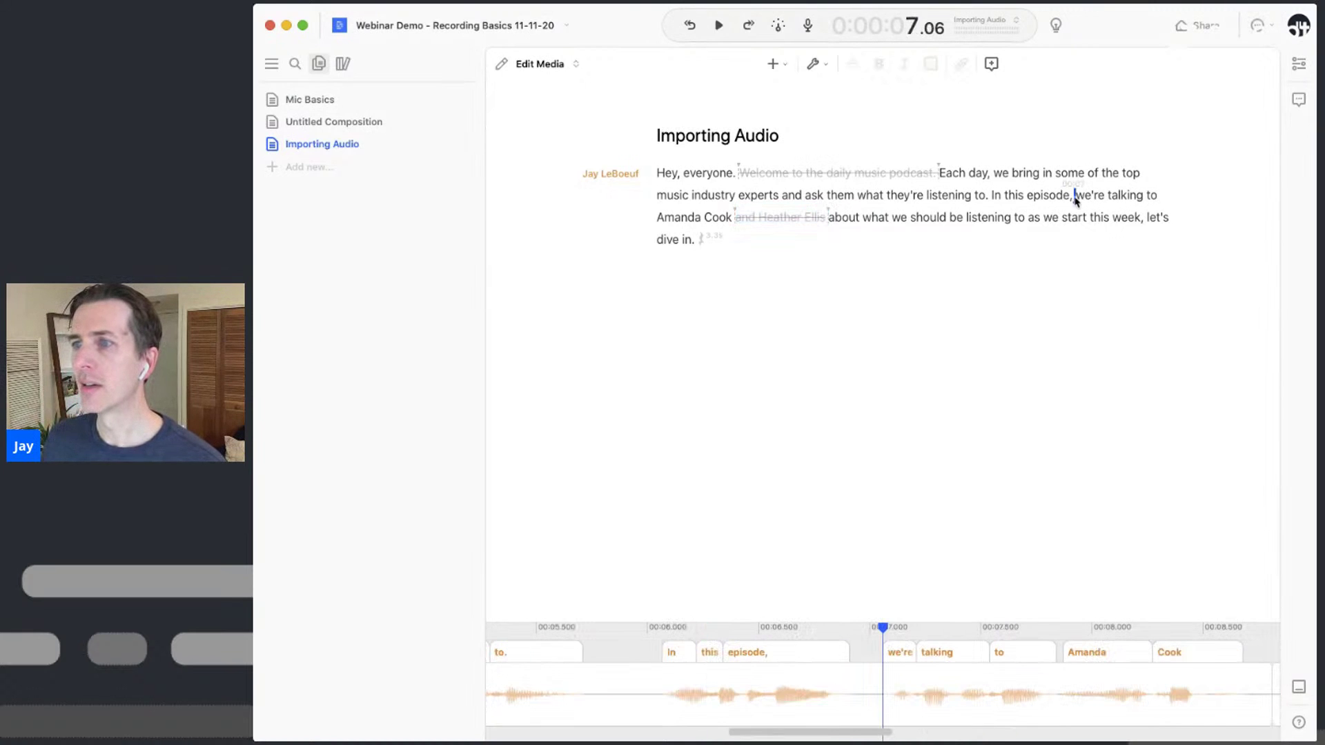
key("space")
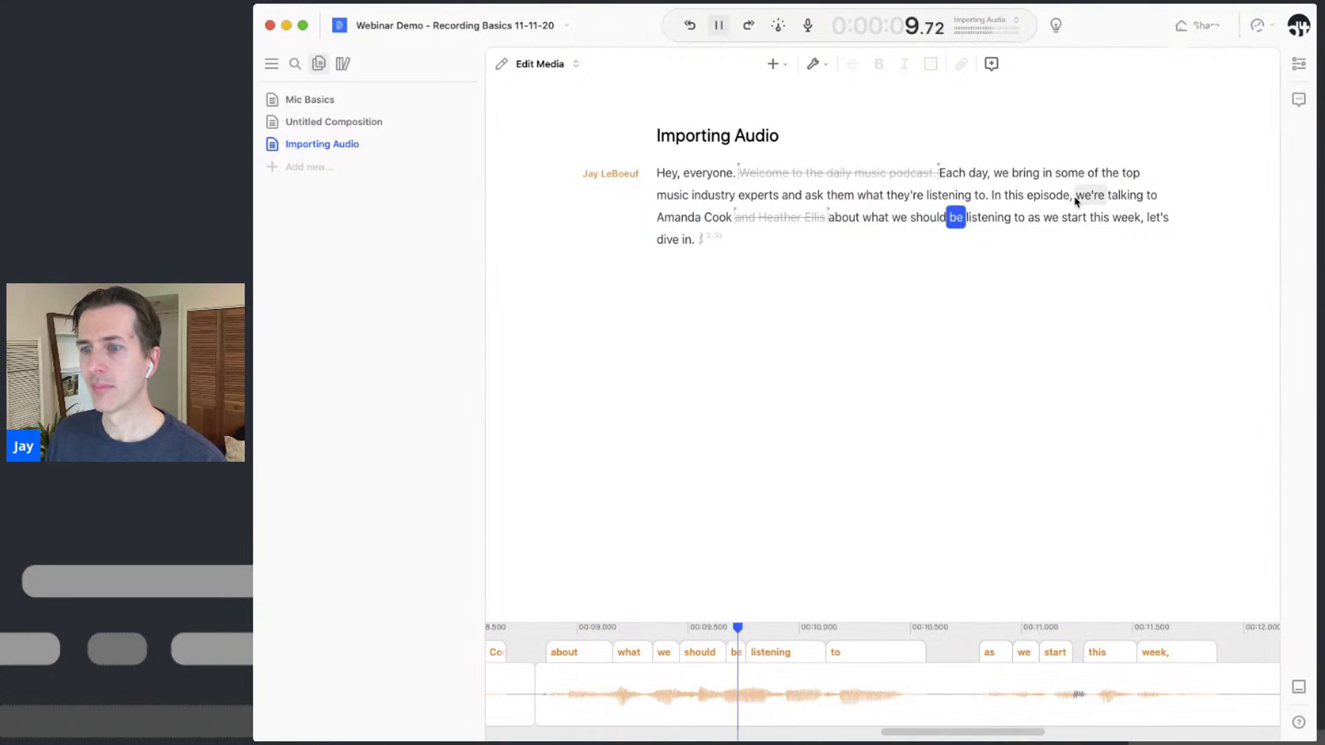
key("space")
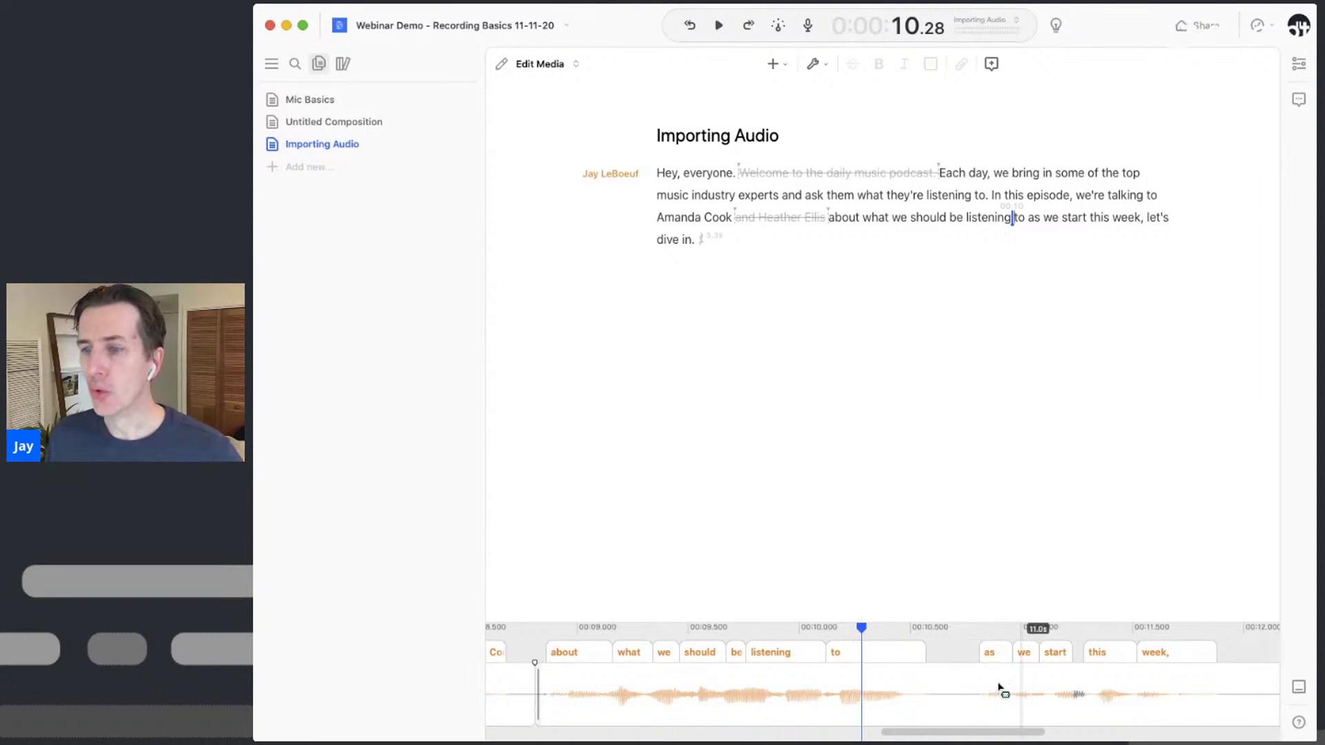
Resize the timeline gap before 'as', deleting then restoring 'start this week,' with undo
mouse_move(990, 655)
left_mouse_down()
mouse_move(953, 668)
mouse_move(997, 674)
left_mouse_up()
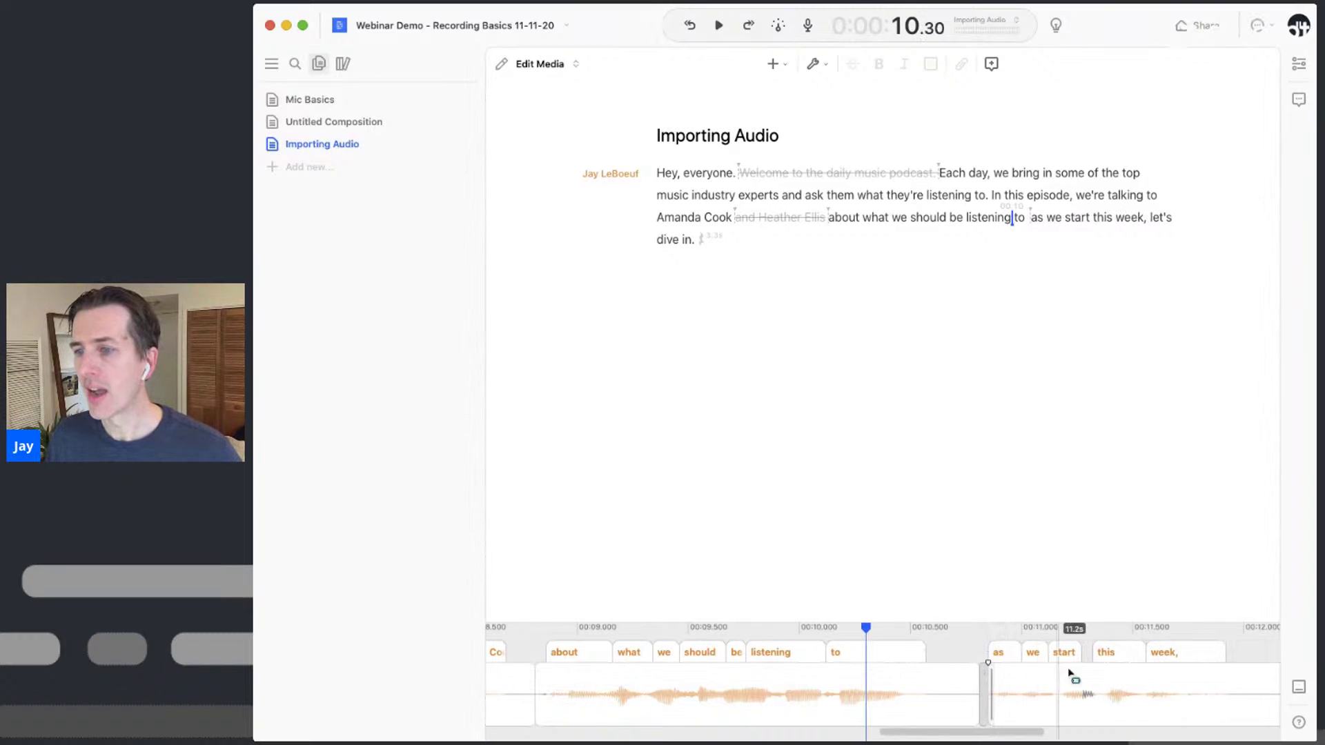
left_click_drag(1205, 690, 1054, 701)
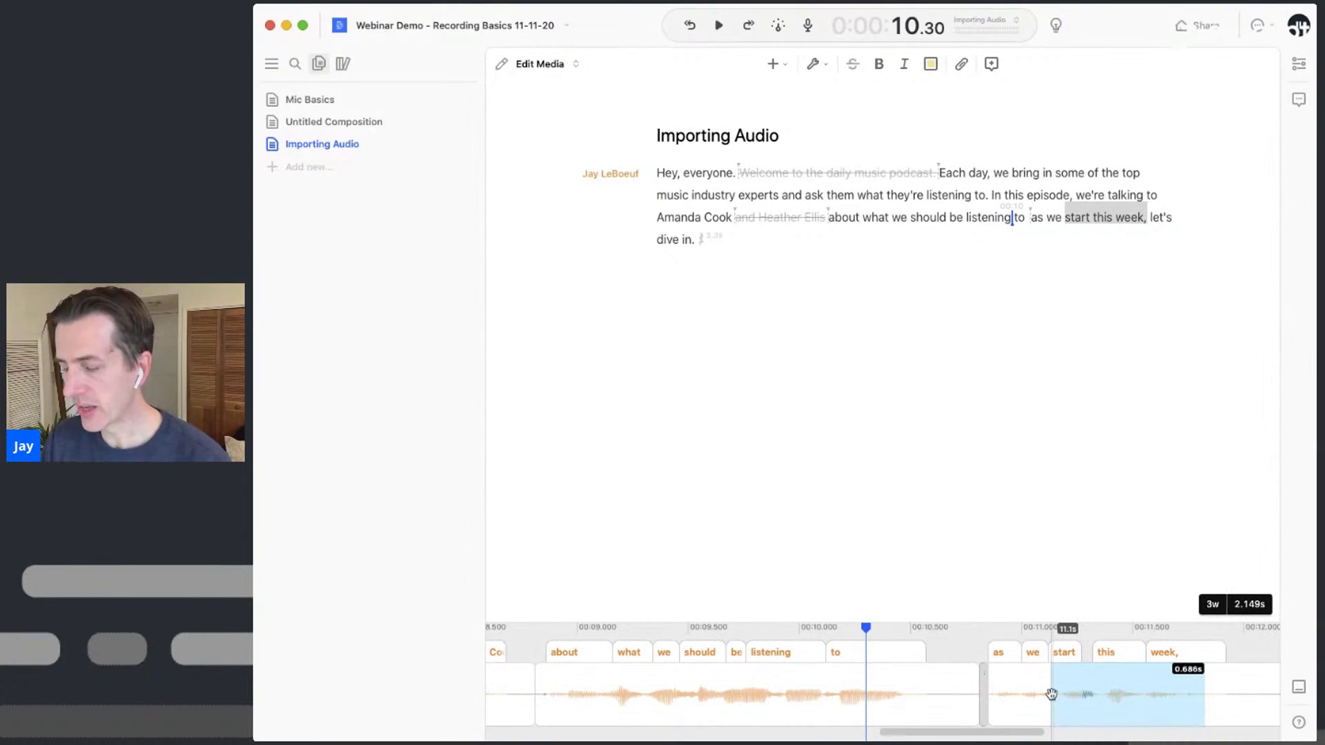
key("BackSpace")
key("super+z")
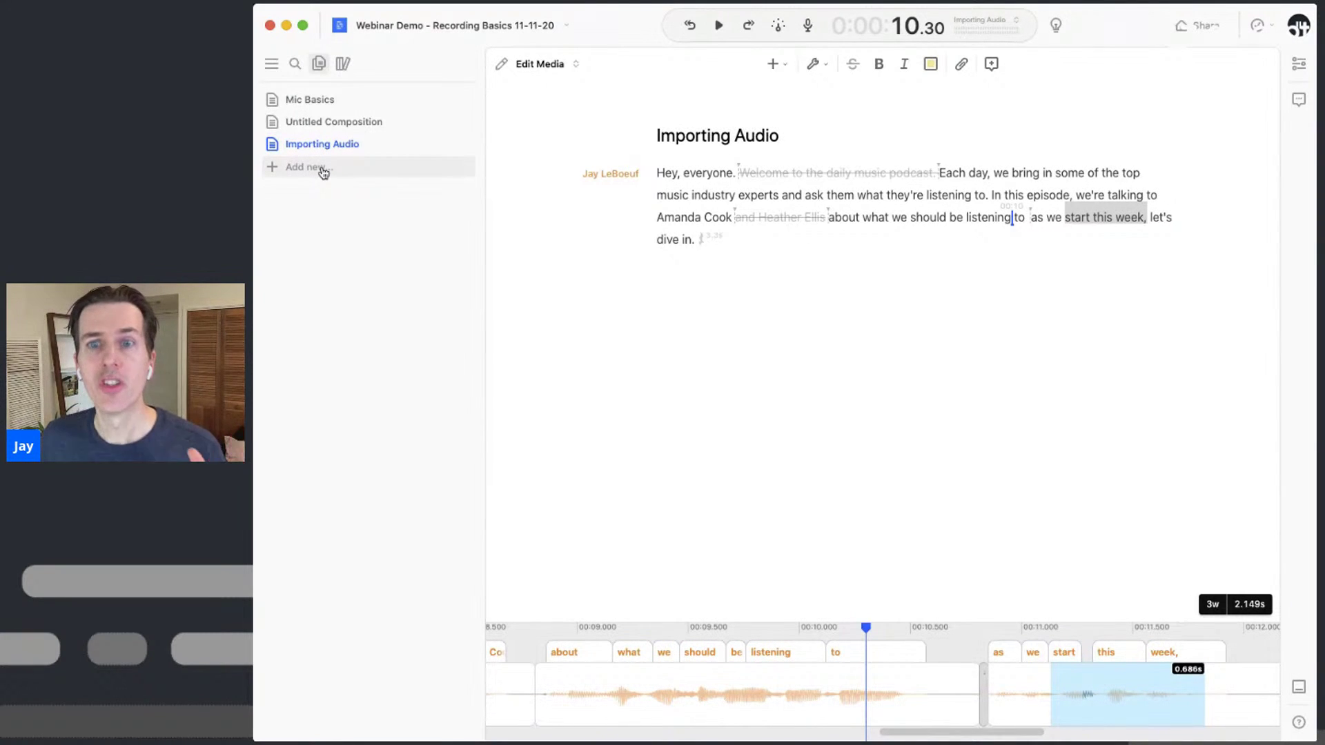
Create another composition and name it 'Multiple Speakers'
left_click(318, 174)
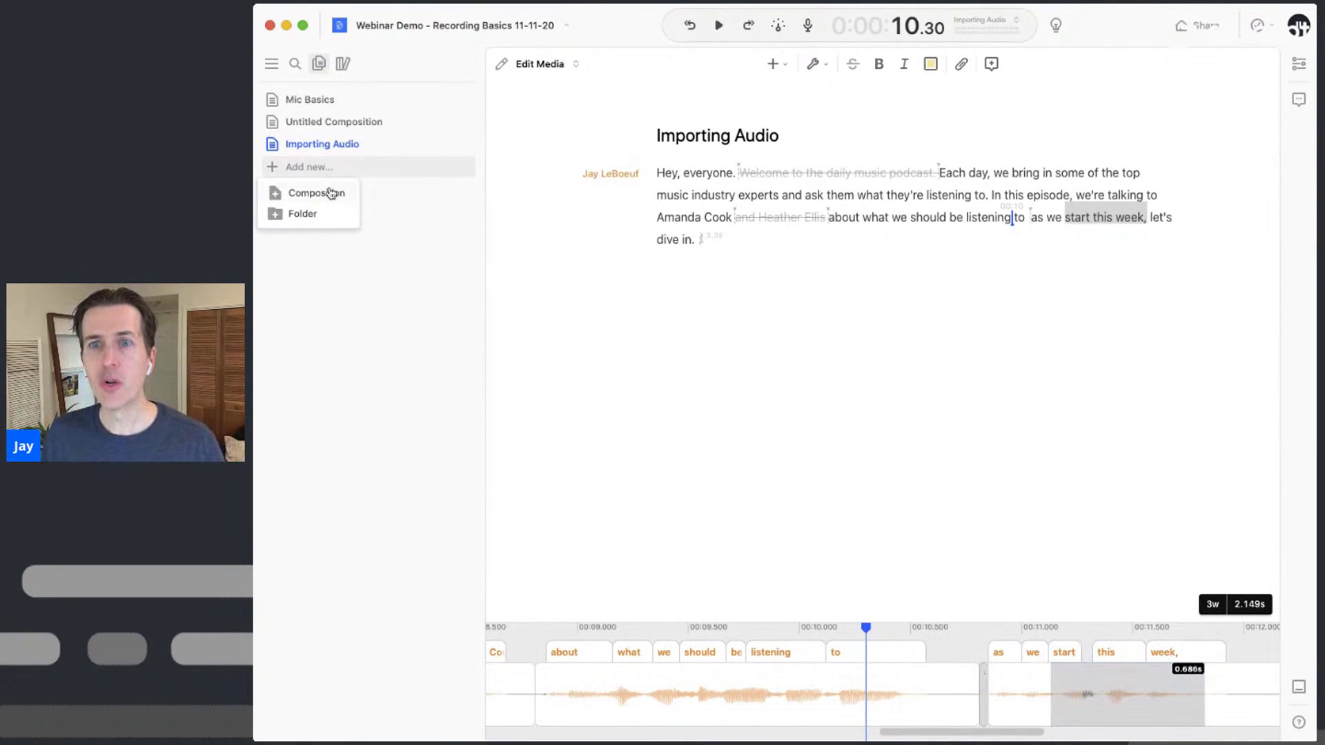
left_click(327, 196)
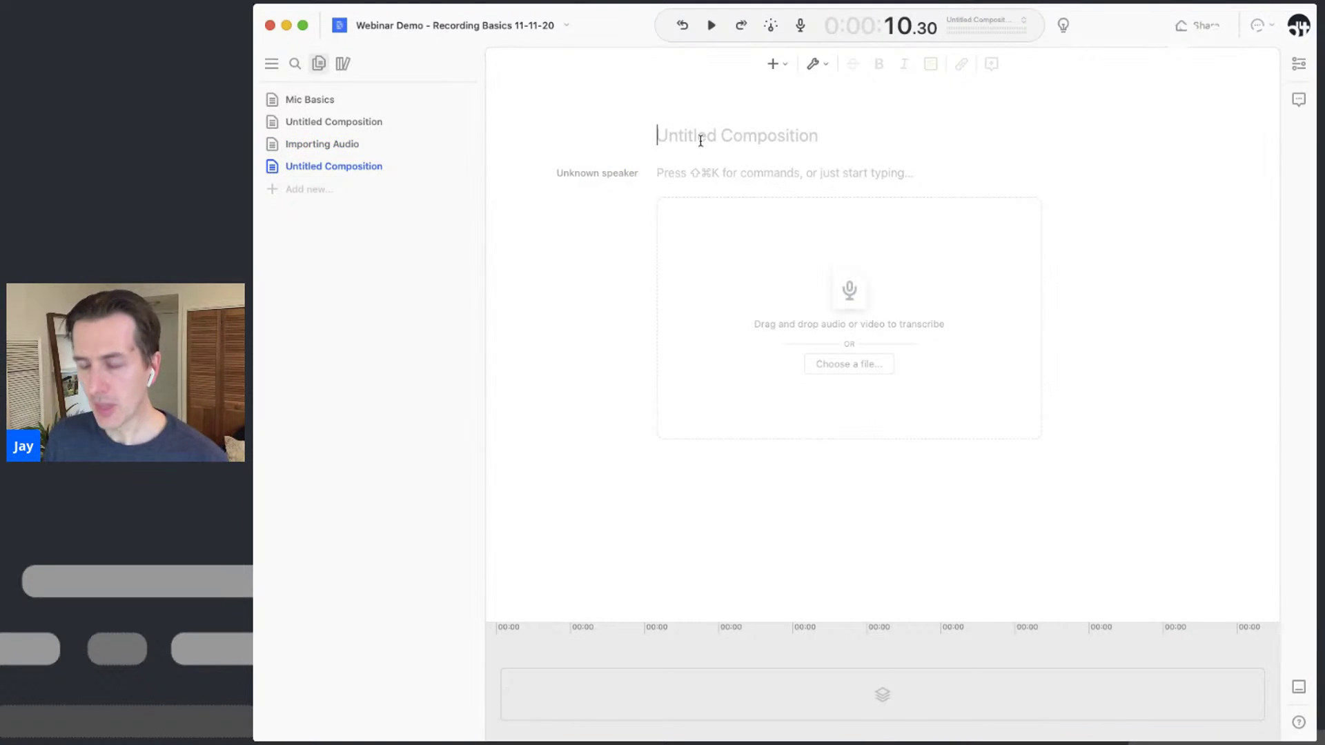
type("Multiple Speakers")
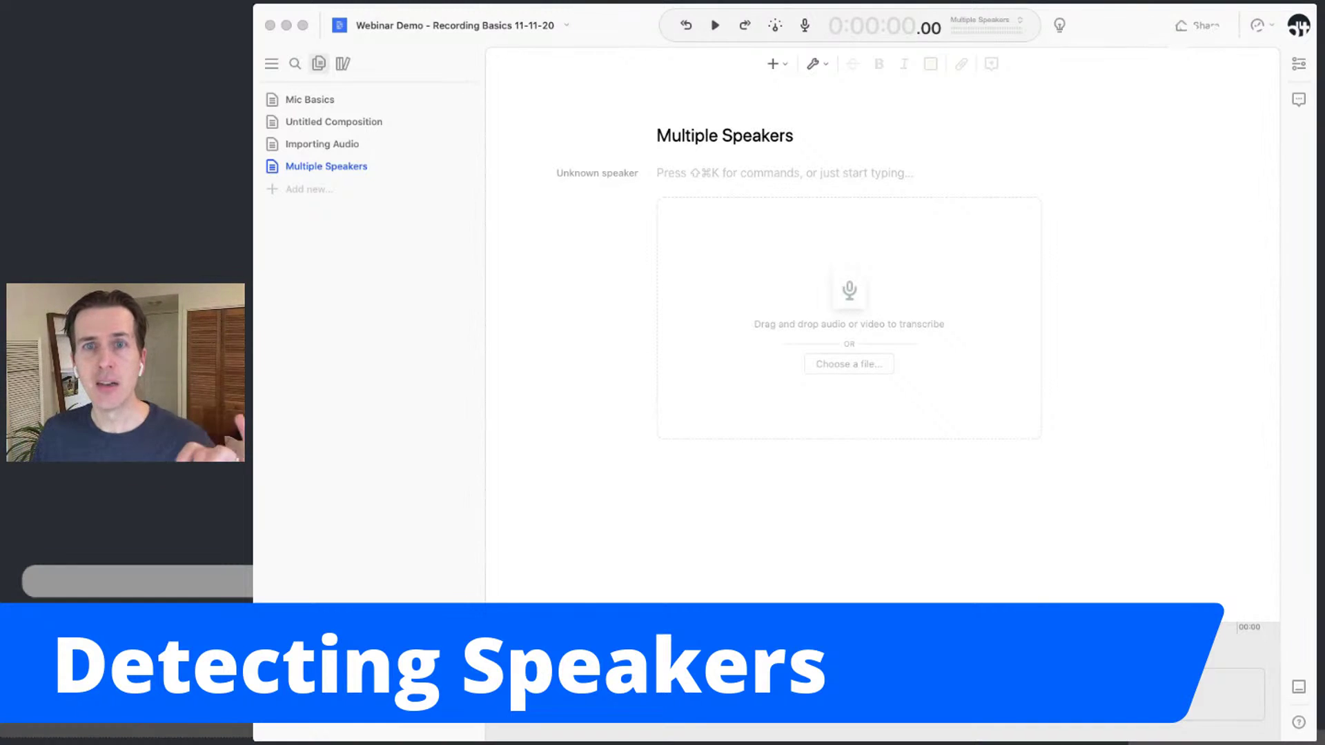
Import 2 - 1 track 3 speakers.m4a and transcribe it with Detect speakers set to 3
left_click_drag(413, 190, 900, 304)
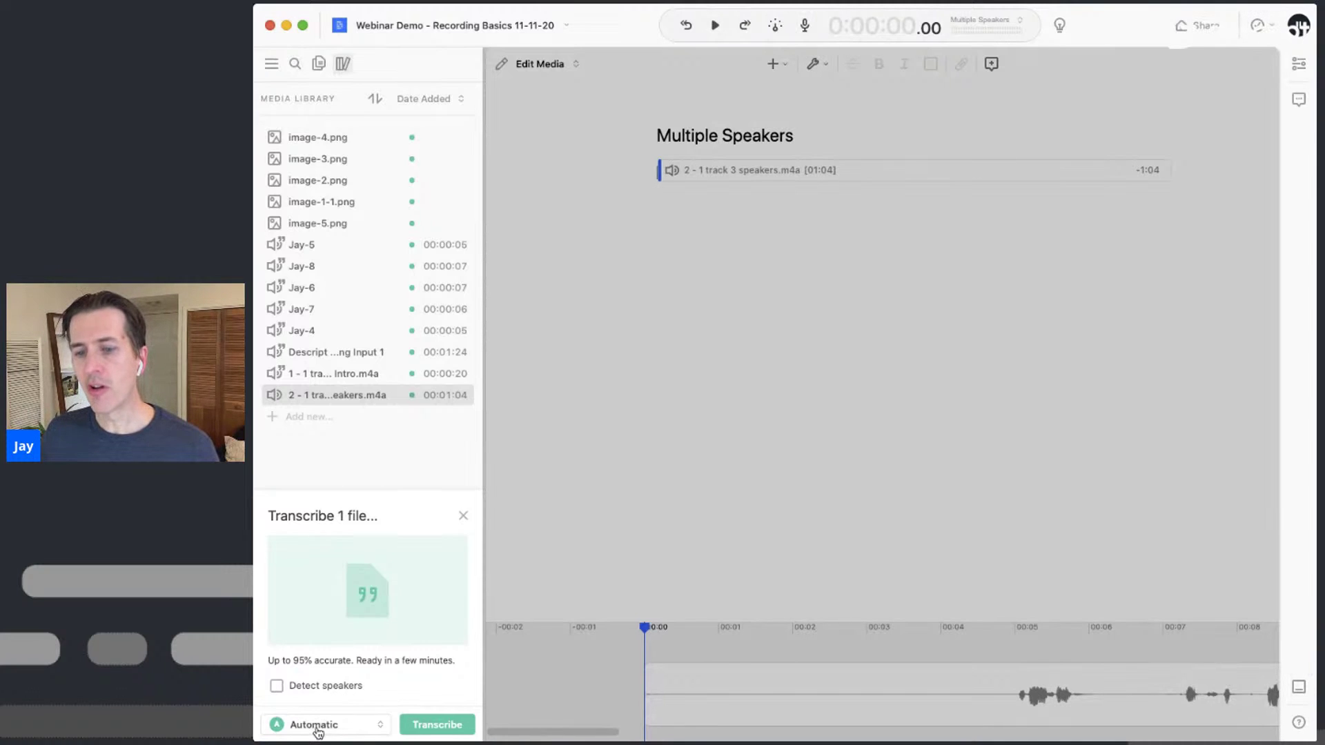
left_click(334, 686)
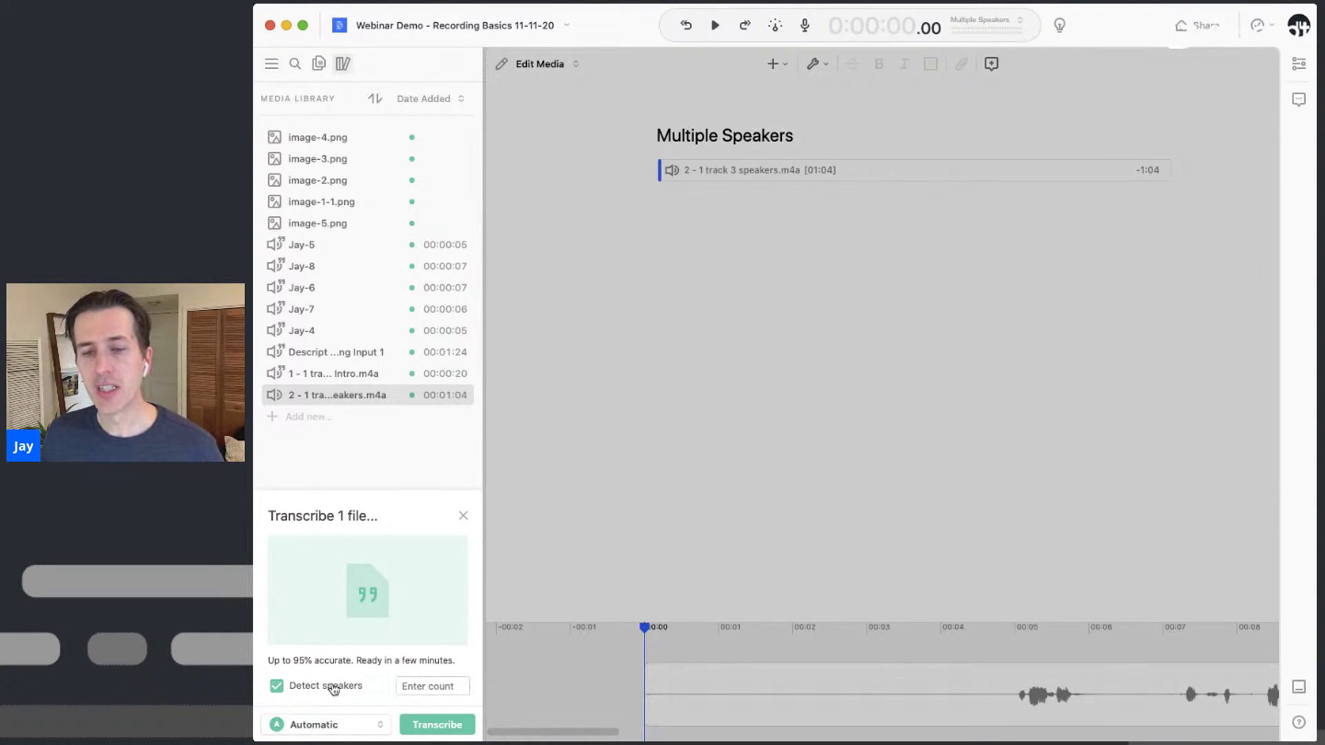
left_click(441, 694)
type("3")
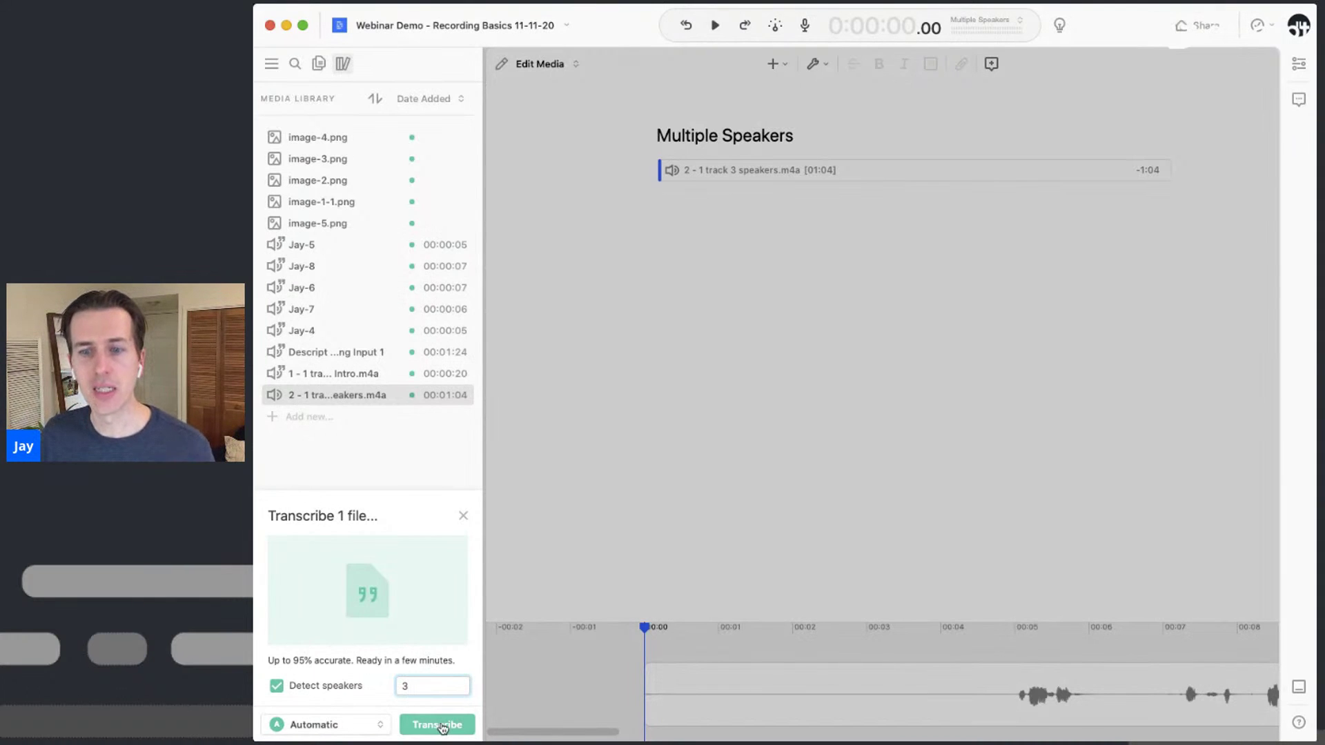
left_click(440, 725)
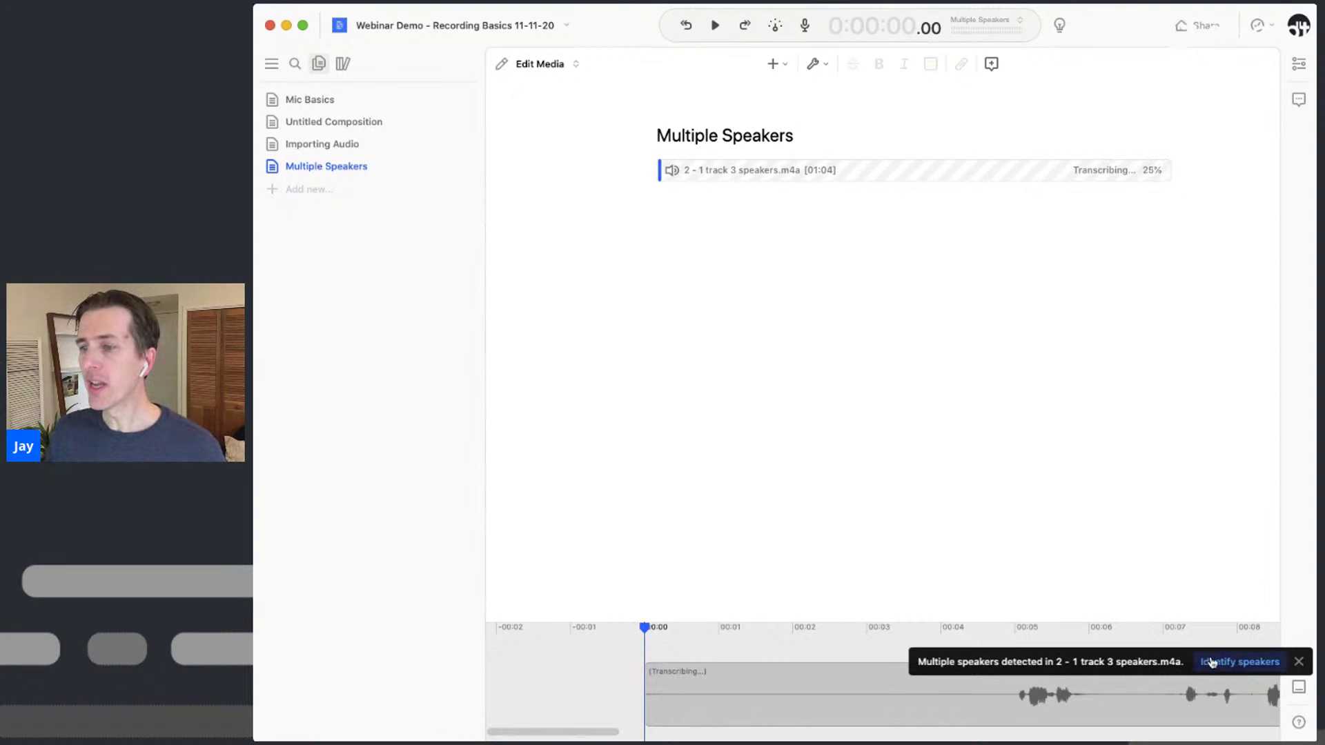
Start speaker identification and enter a speaker name for each of the three detected clips
left_click(1245, 664)
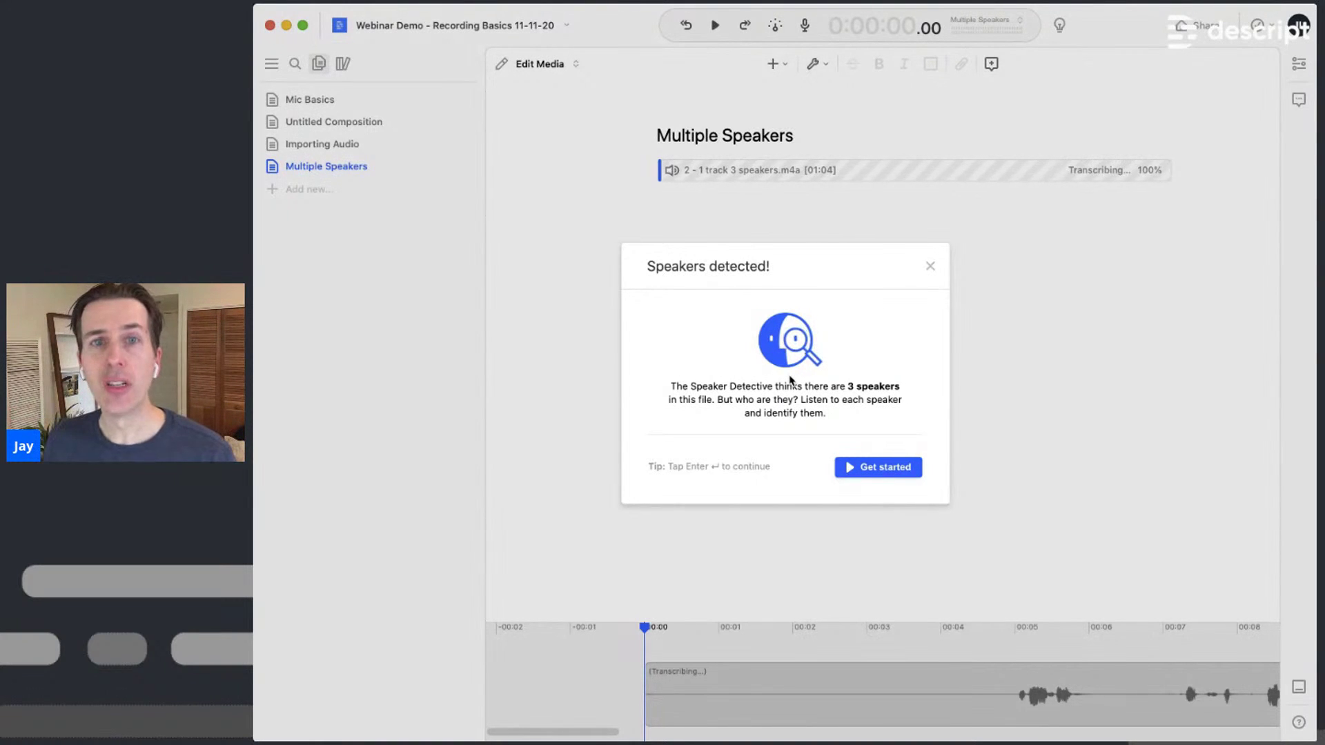
left_click(909, 476)
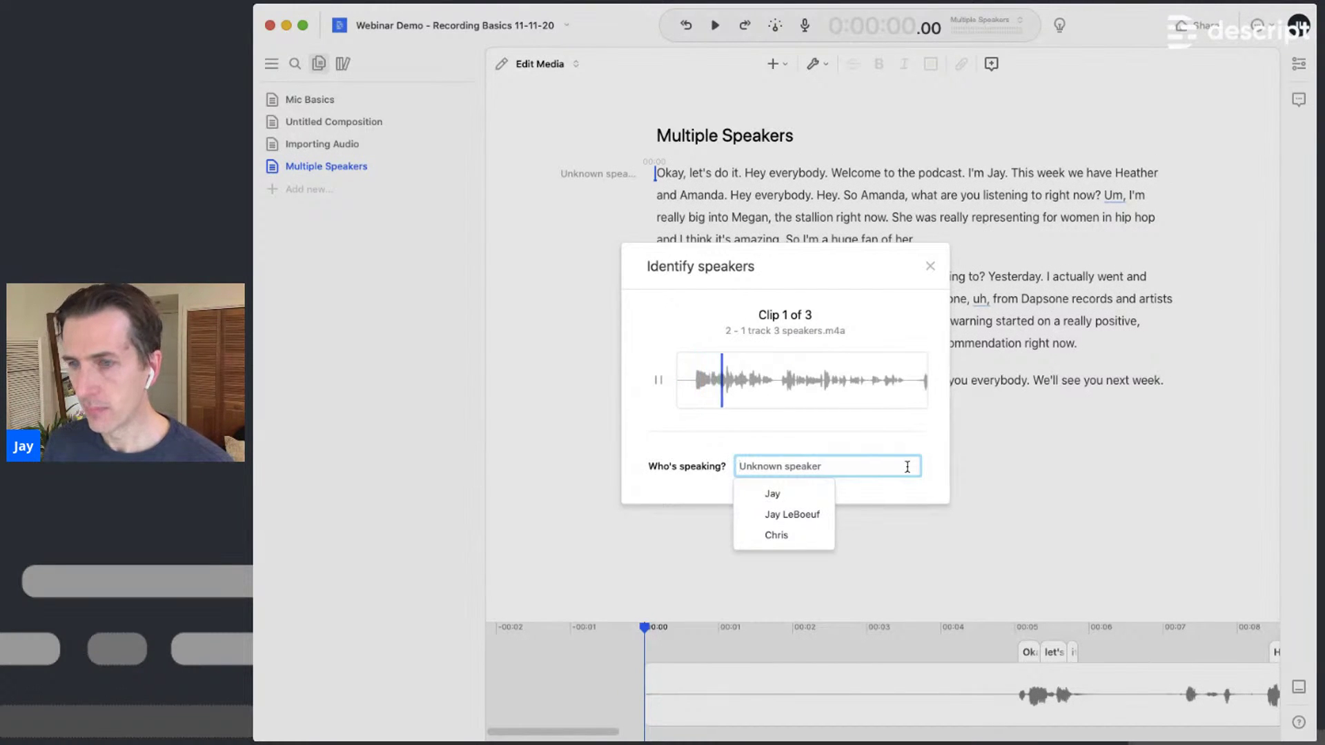
type("Amanda")
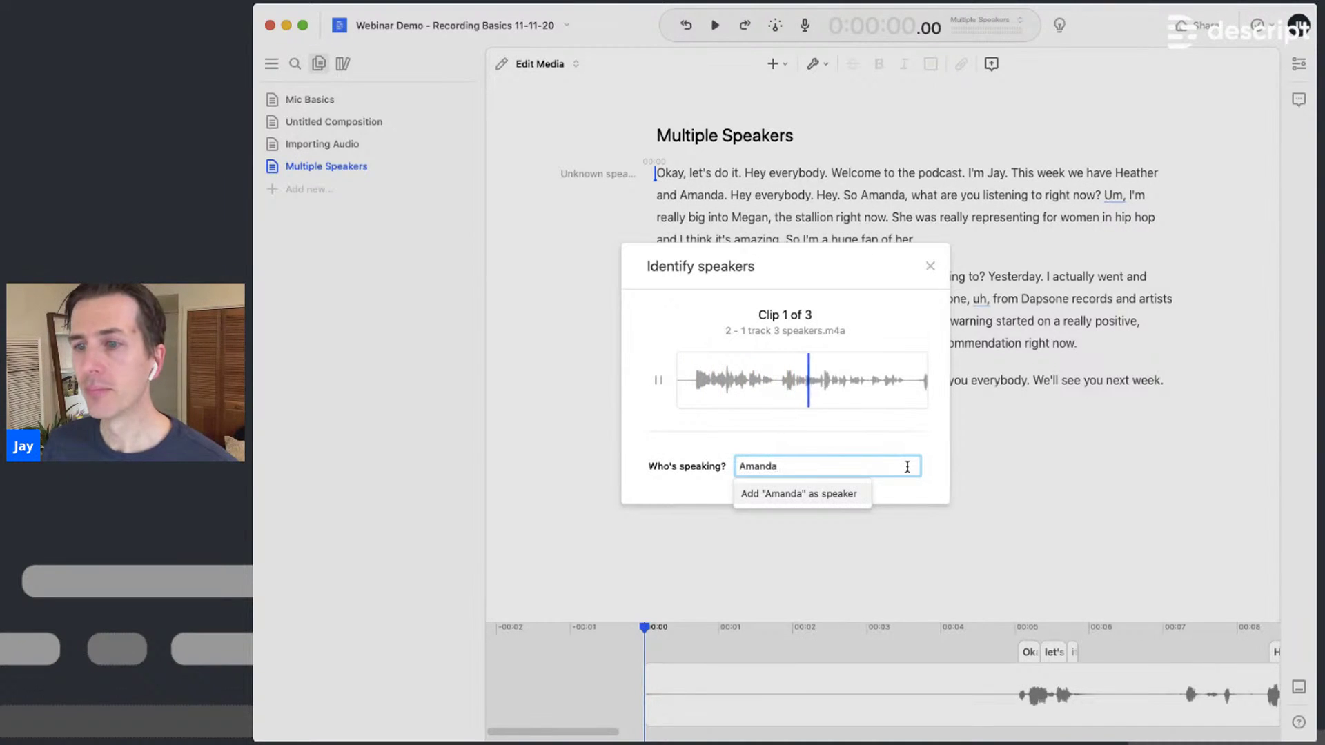
key("Return")
type("Jay")
key("Return")
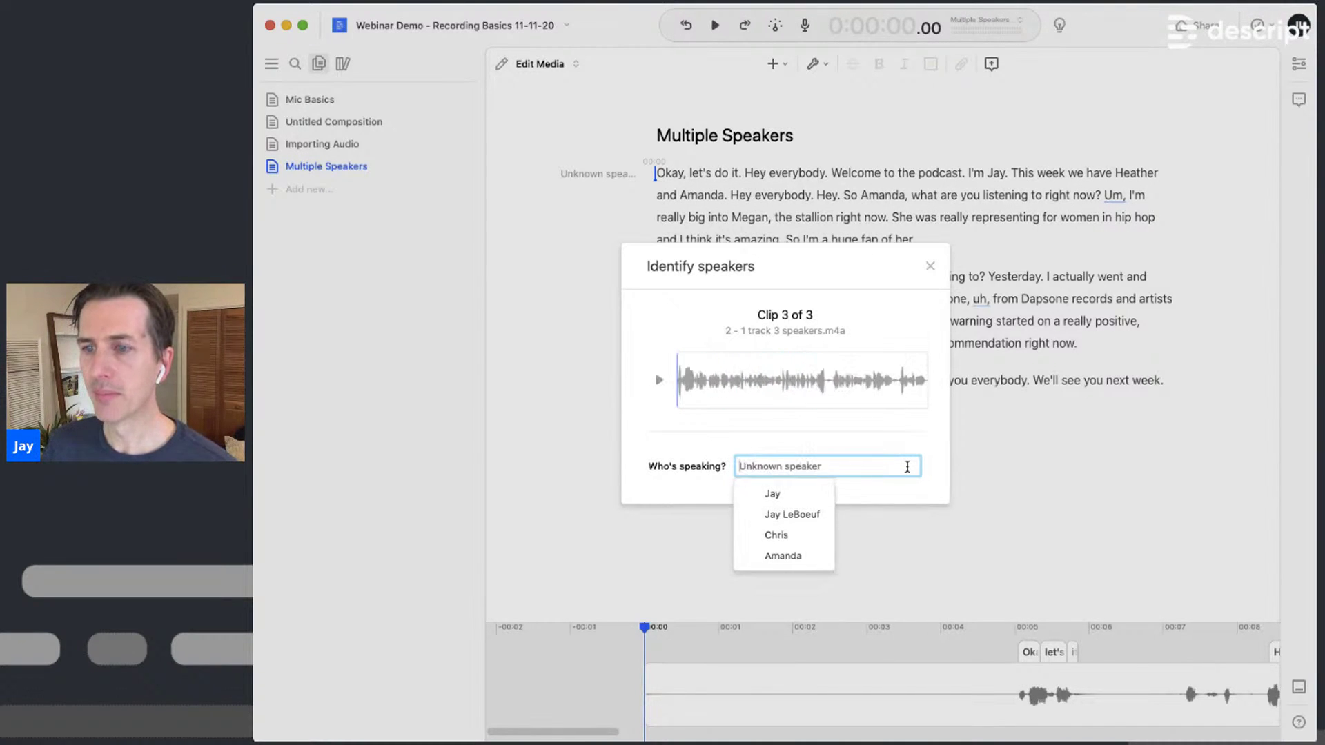
type("Heather")
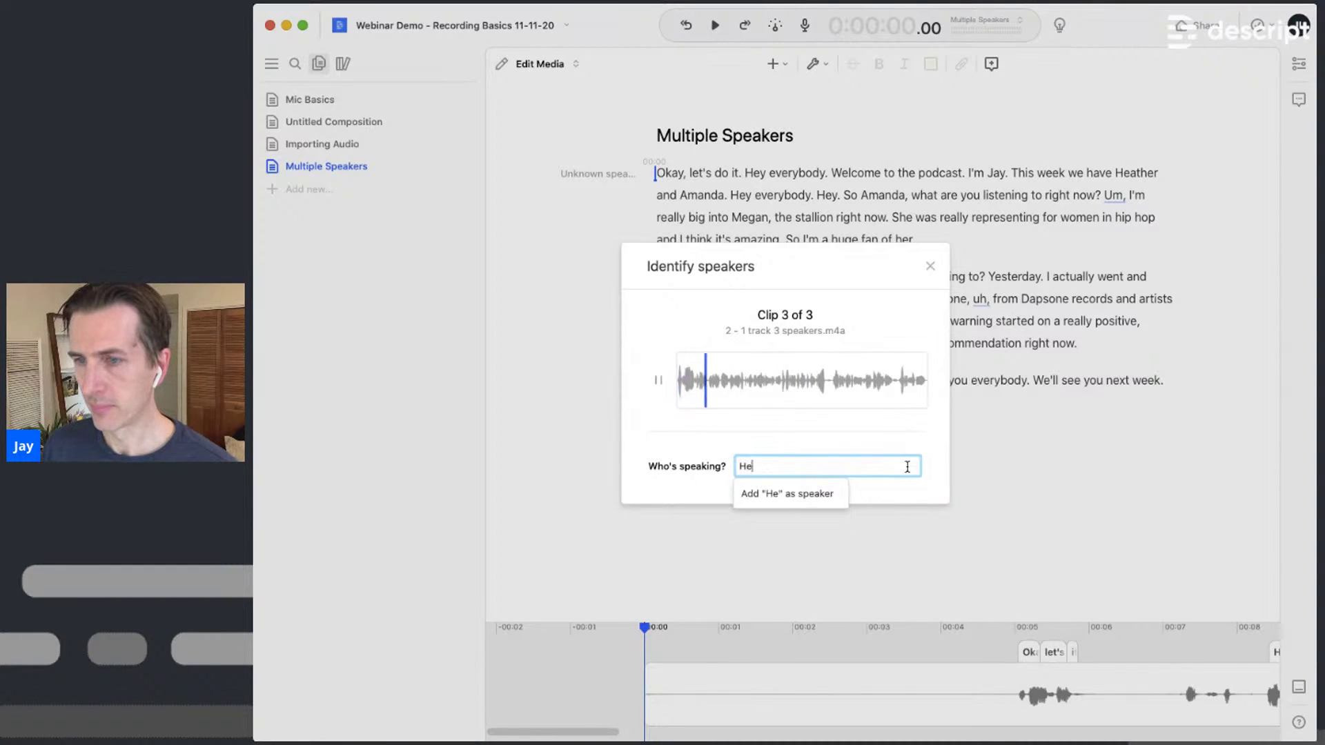
key("Return")
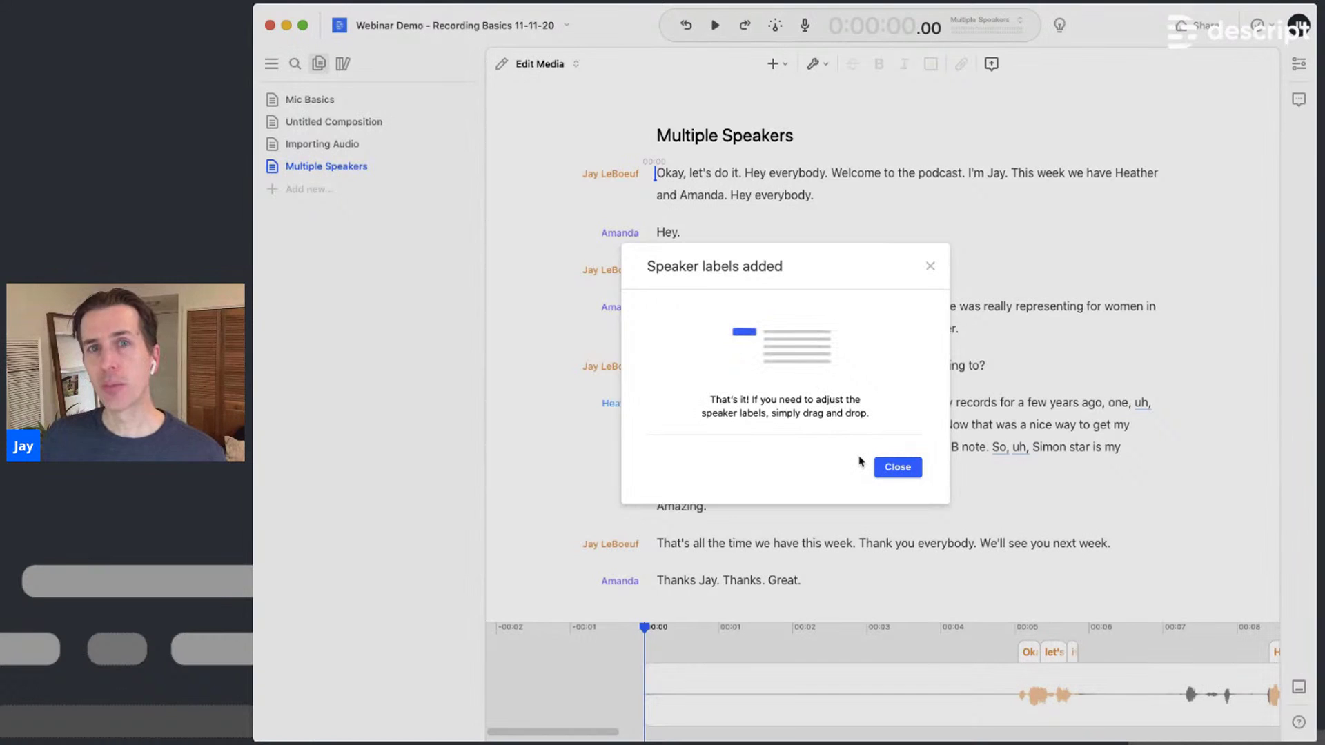
Move the speaker label so the guest's turn begins at "She was really representing…"
left_click(909, 471)
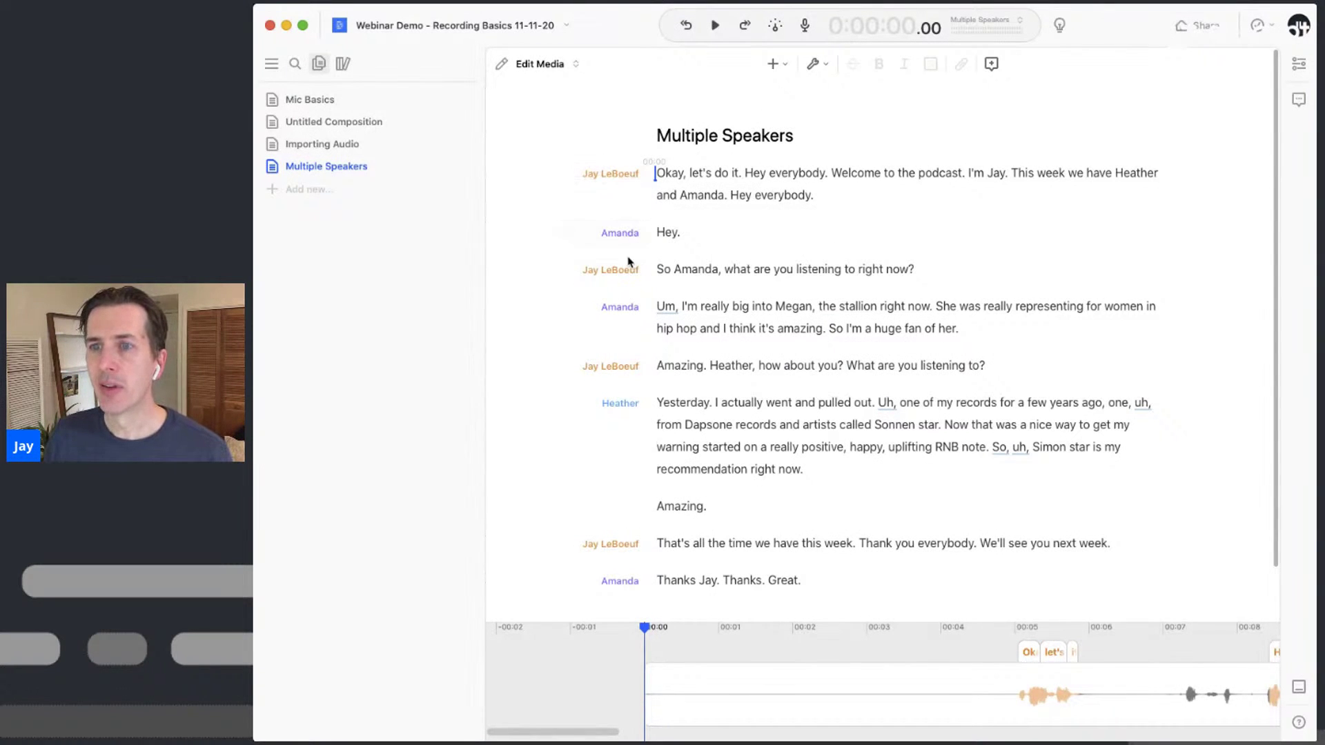
double_click(666, 405)
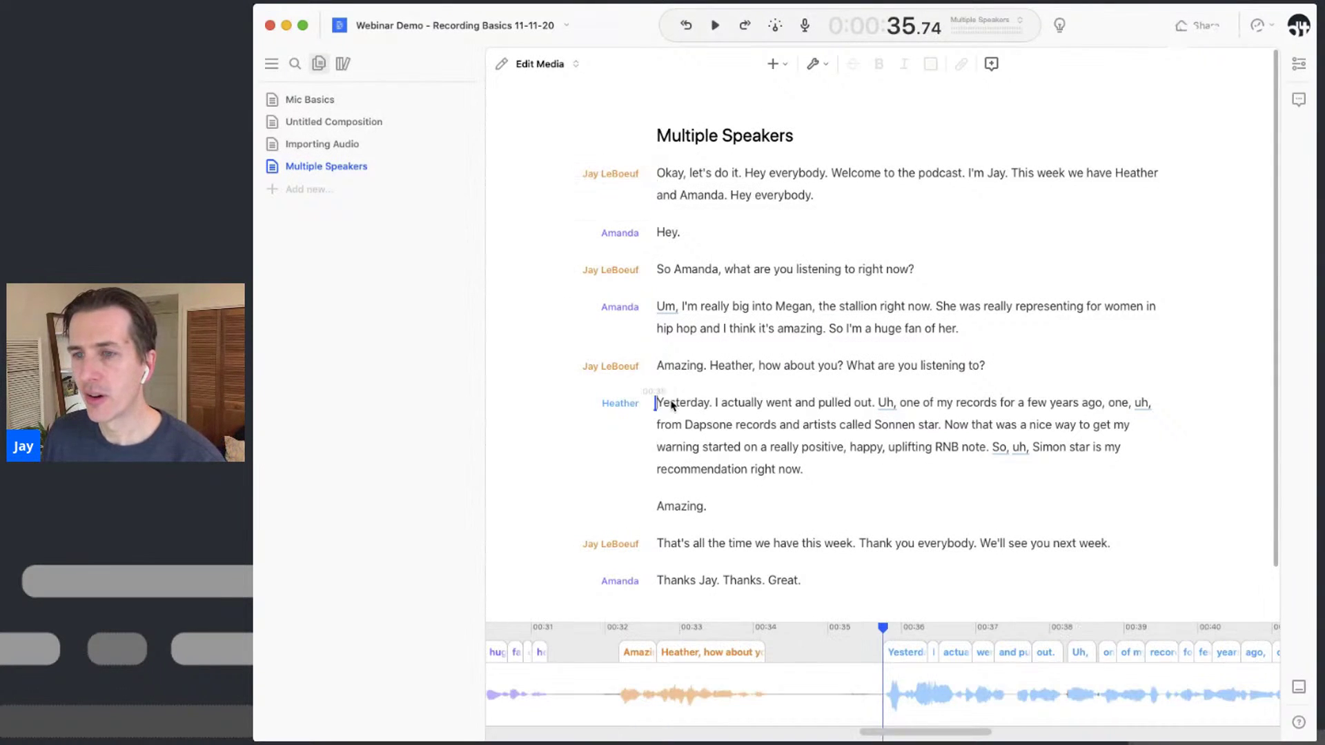
key("space")
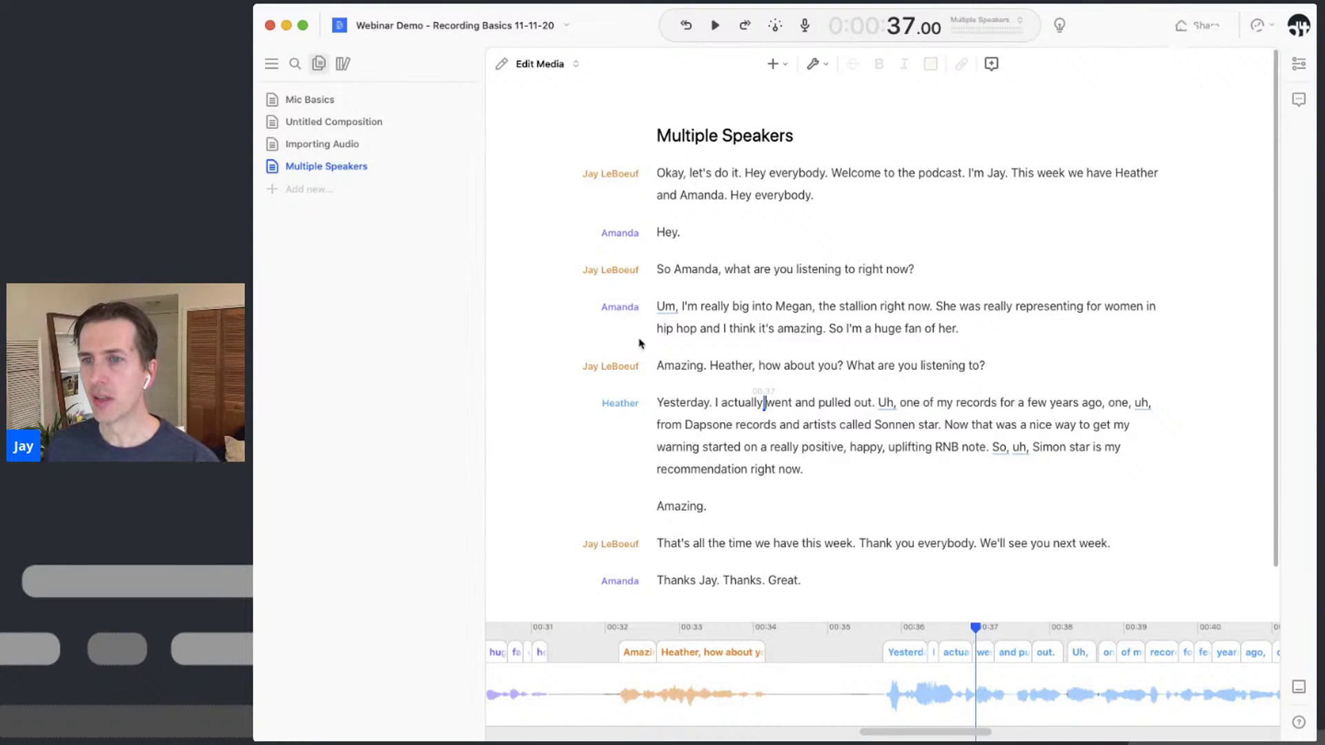
scroll(591, 312, "down", 2)
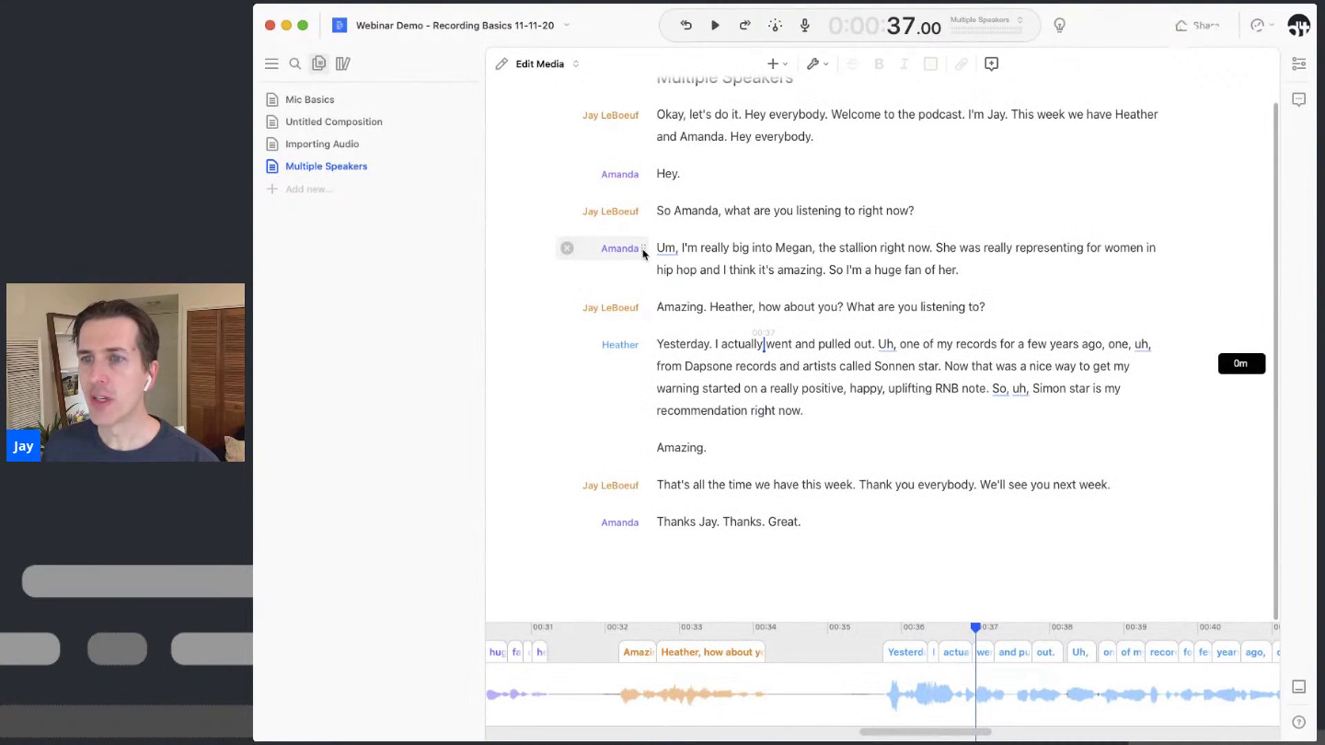
left_click_drag(642, 251, 644, 253)
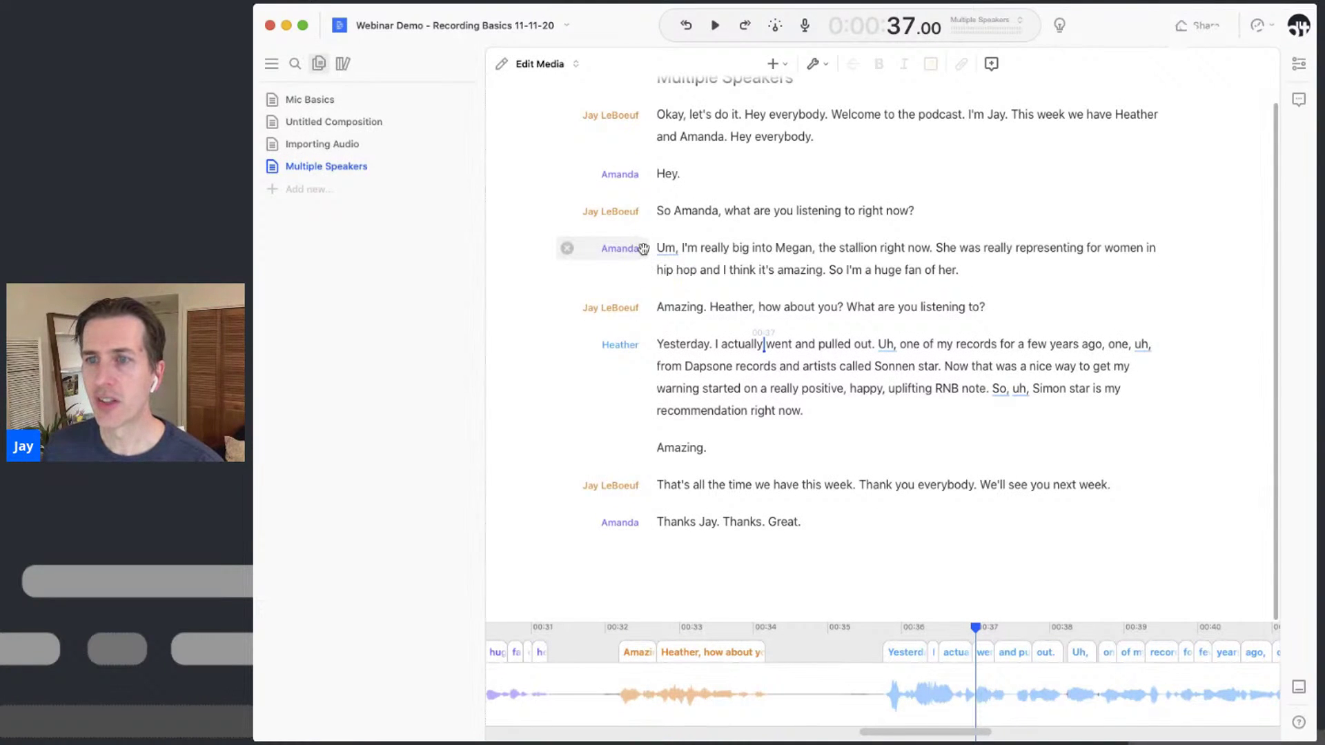
left_click_drag(644, 250, 942, 247)
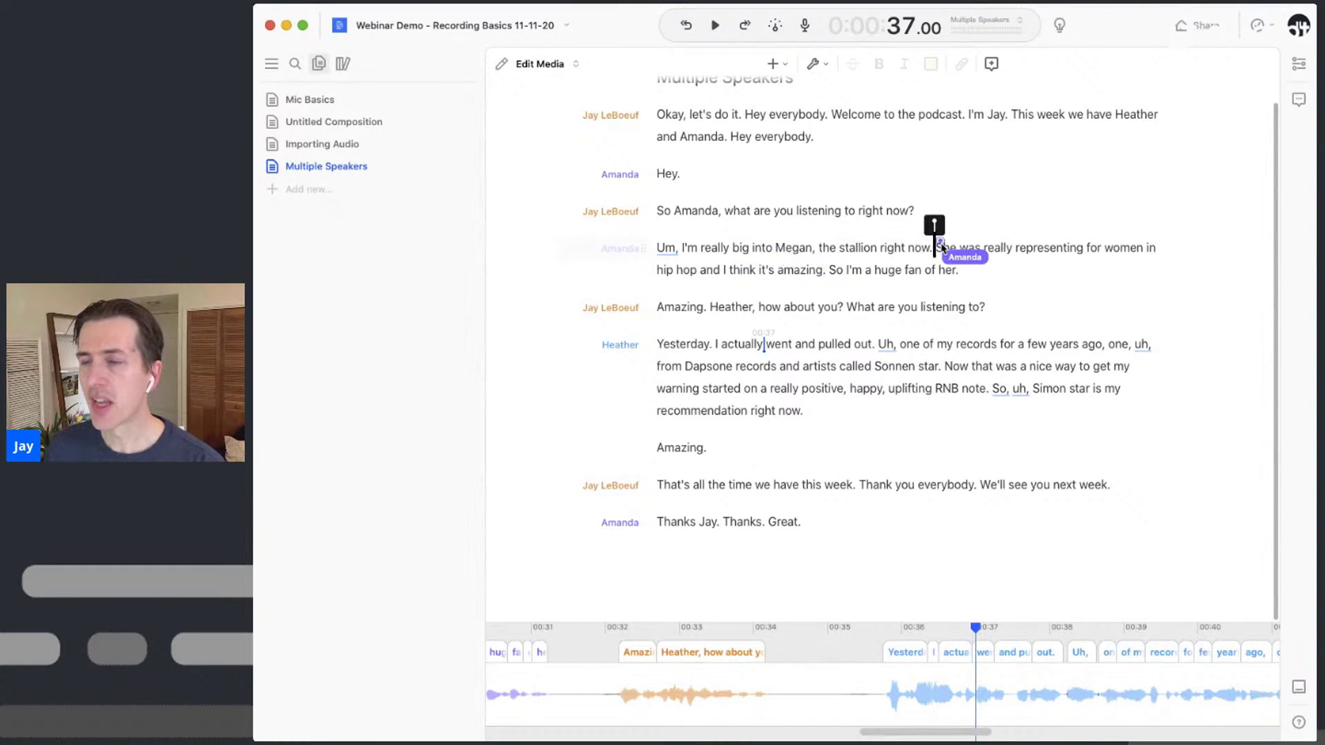
left_click_drag(940, 247, 940, 247)
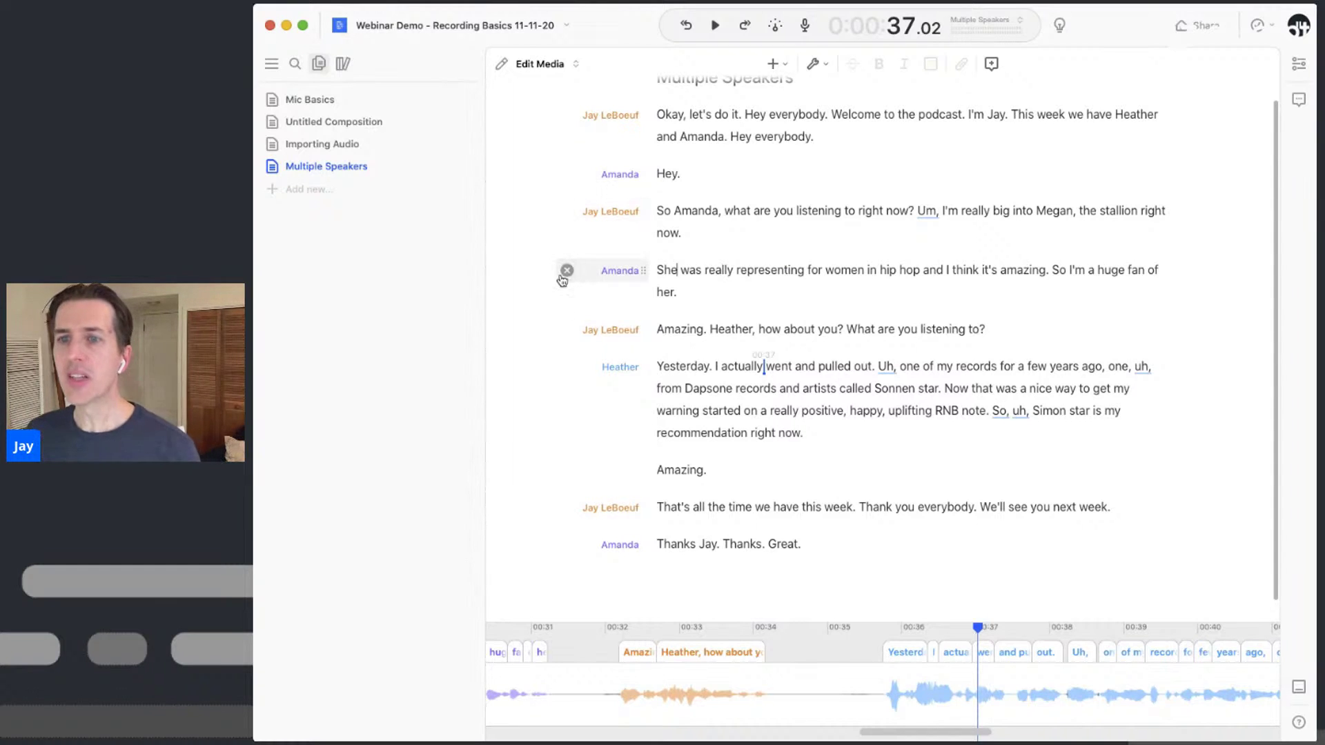
Remove the later guest speaker label so that paragraph joins the host's
mouse_move(564, 329)
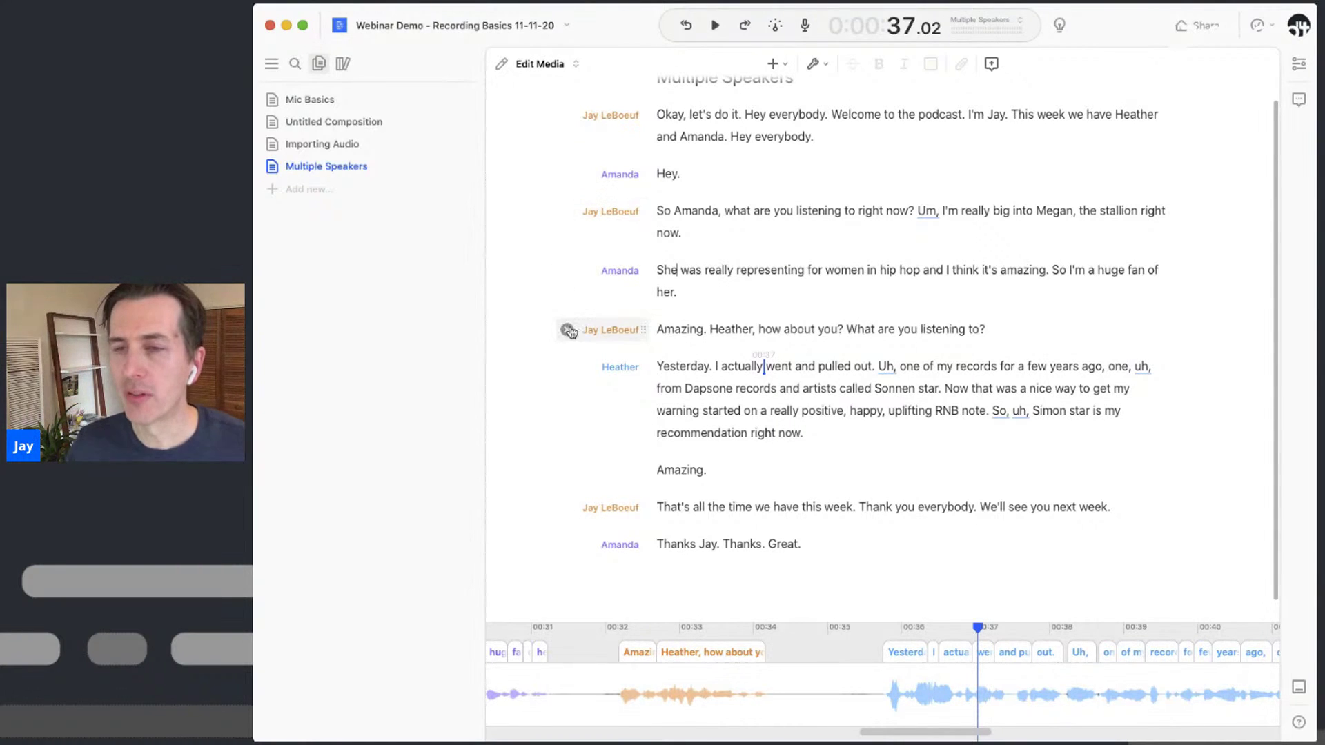
mouse_move(569, 366)
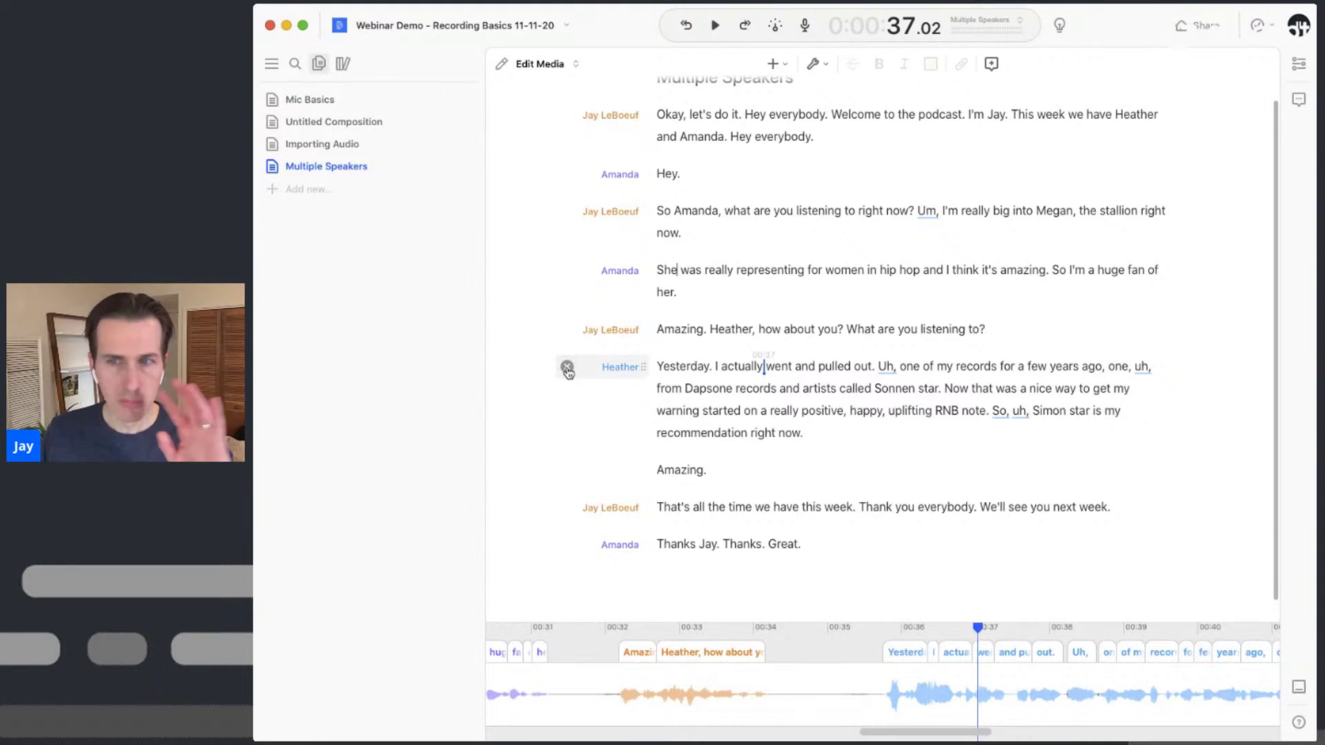
left_click(568, 372)
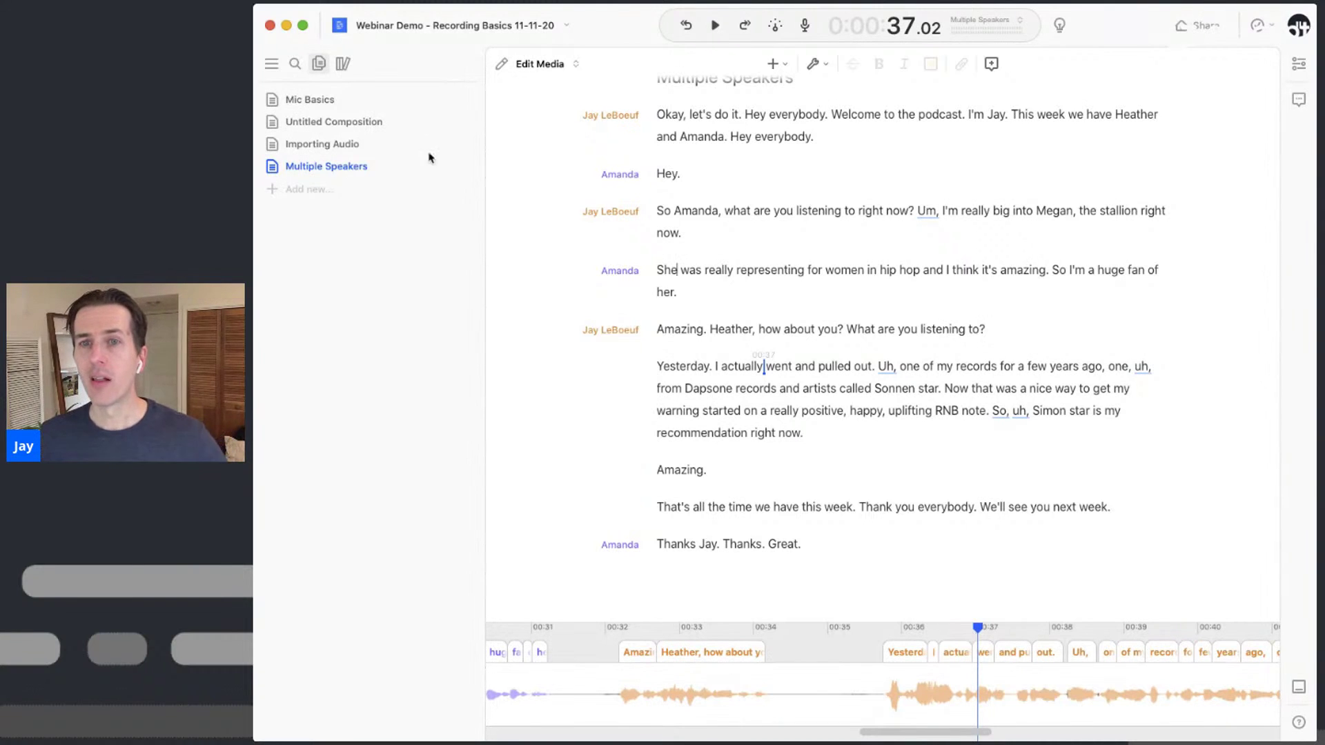
Add a new empty Untitled Composition to the project from the sidebar's Add new menu
left_click(316, 189)
left_click(319, 215)
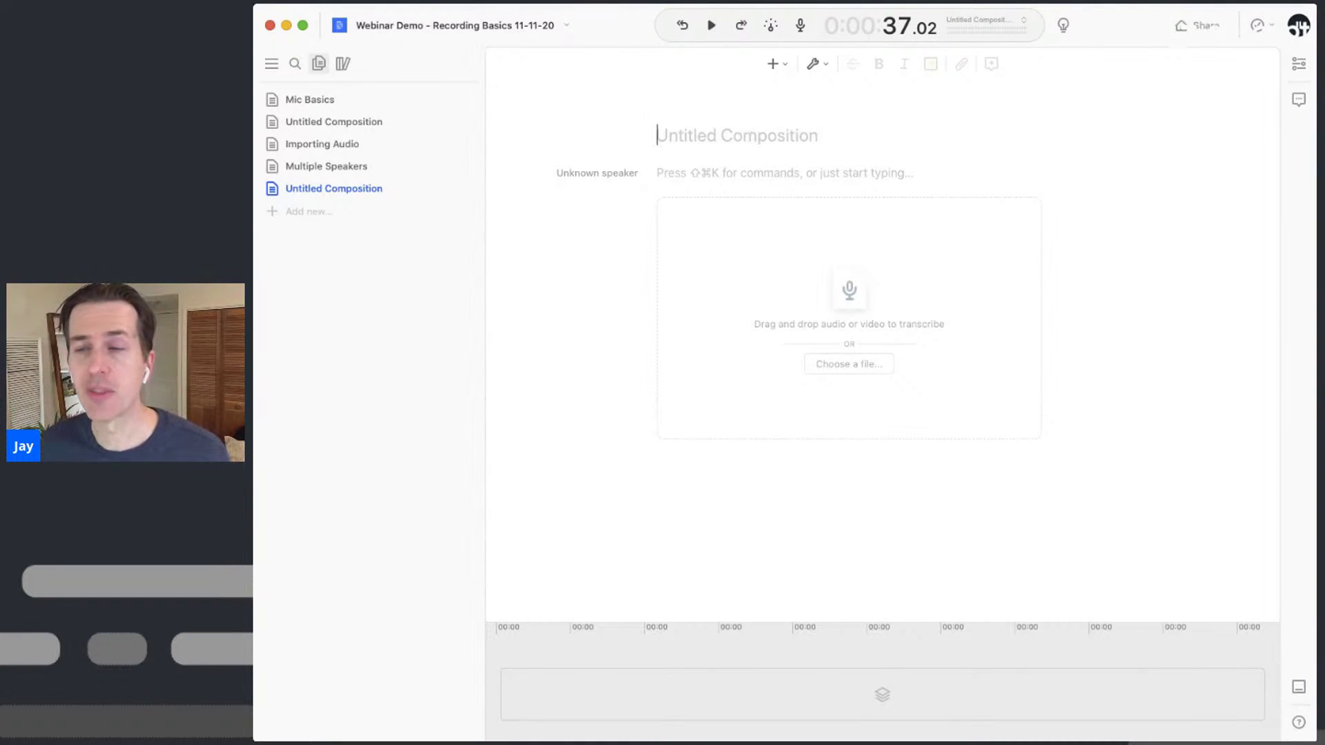
key("super+Tab")
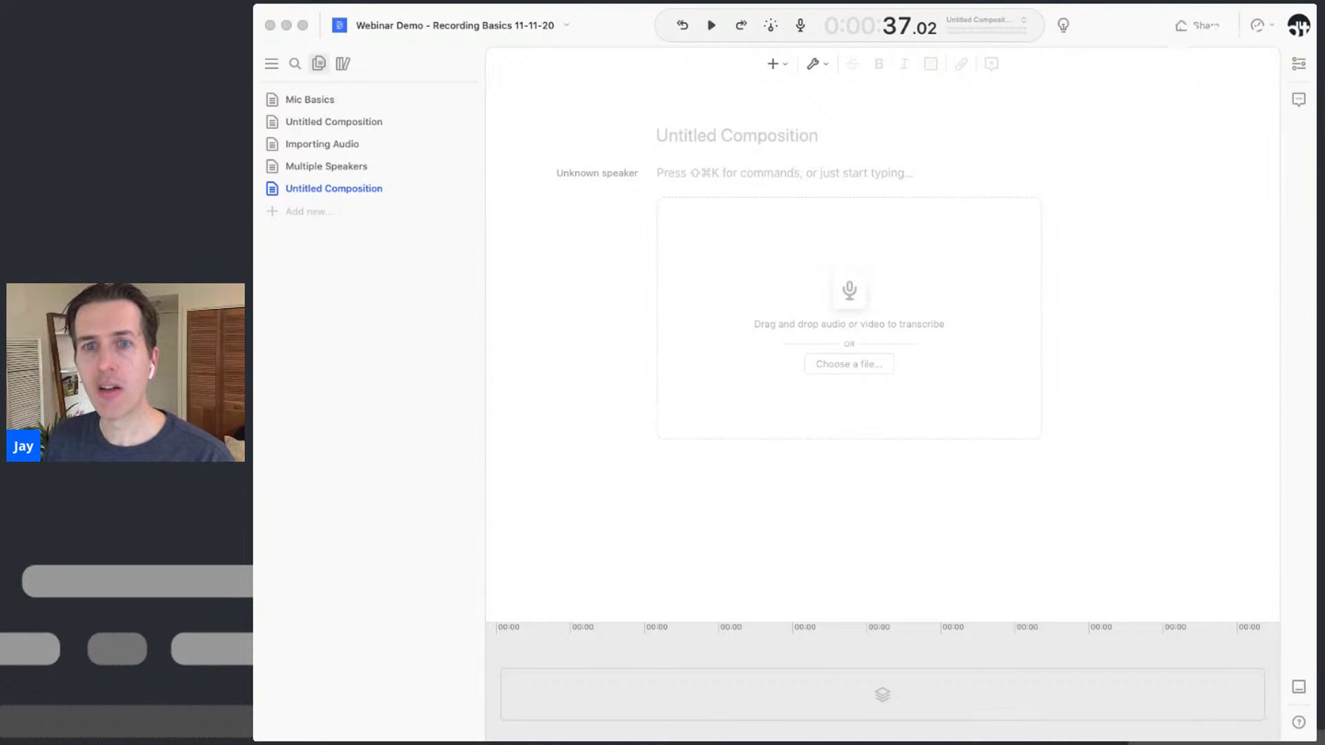
Drag Amanda.m4a, Jay.m4a and Heather.m4a from Finder into the new composition
left_click_drag(693, 251, 891, 285)
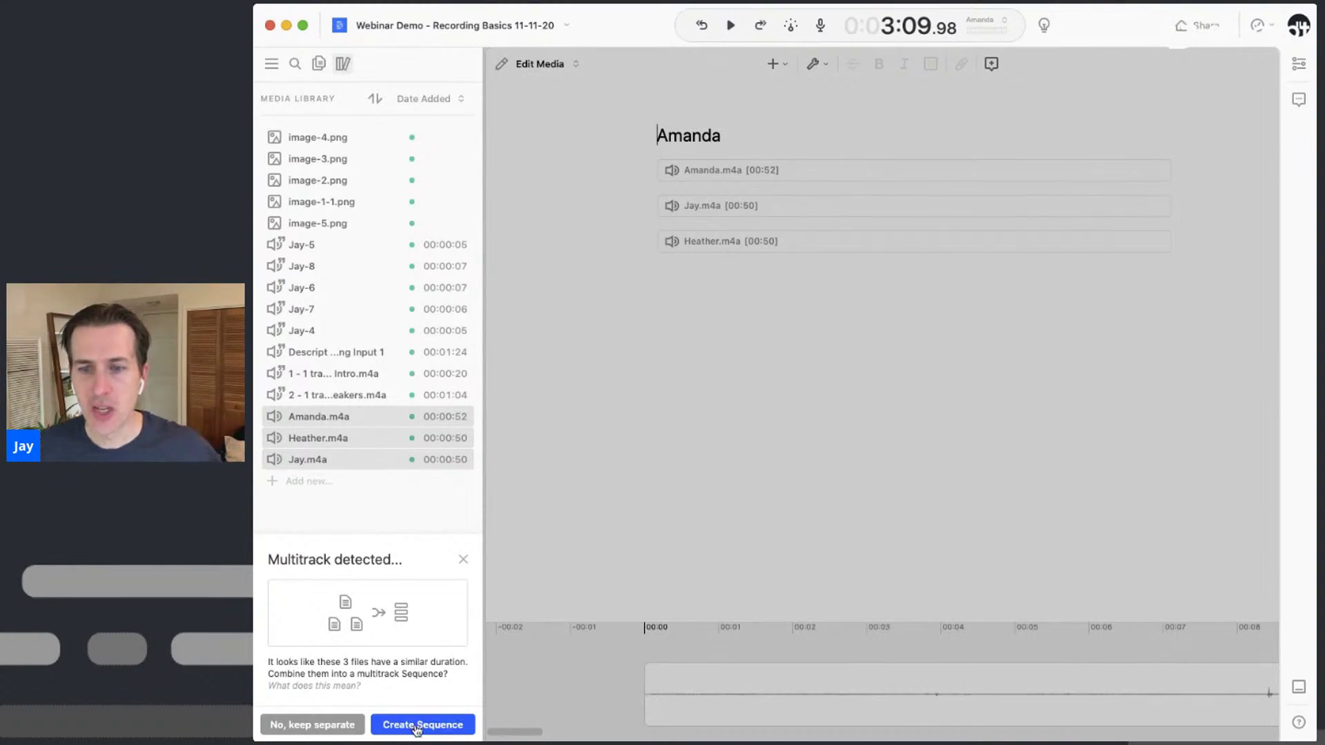
Combine the three files into one multitrack sequence and assign Amanda.m4a its matching speaker
left_click(417, 725)
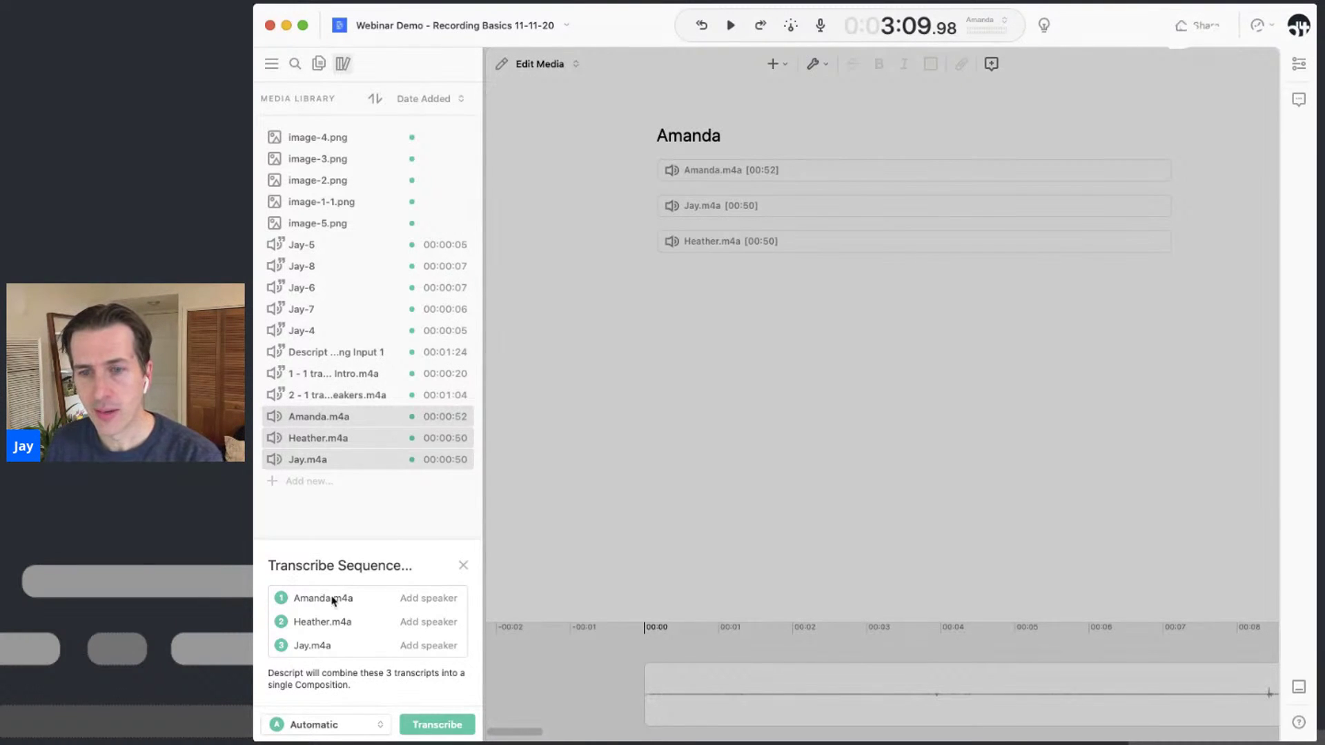
left_click(437, 599)
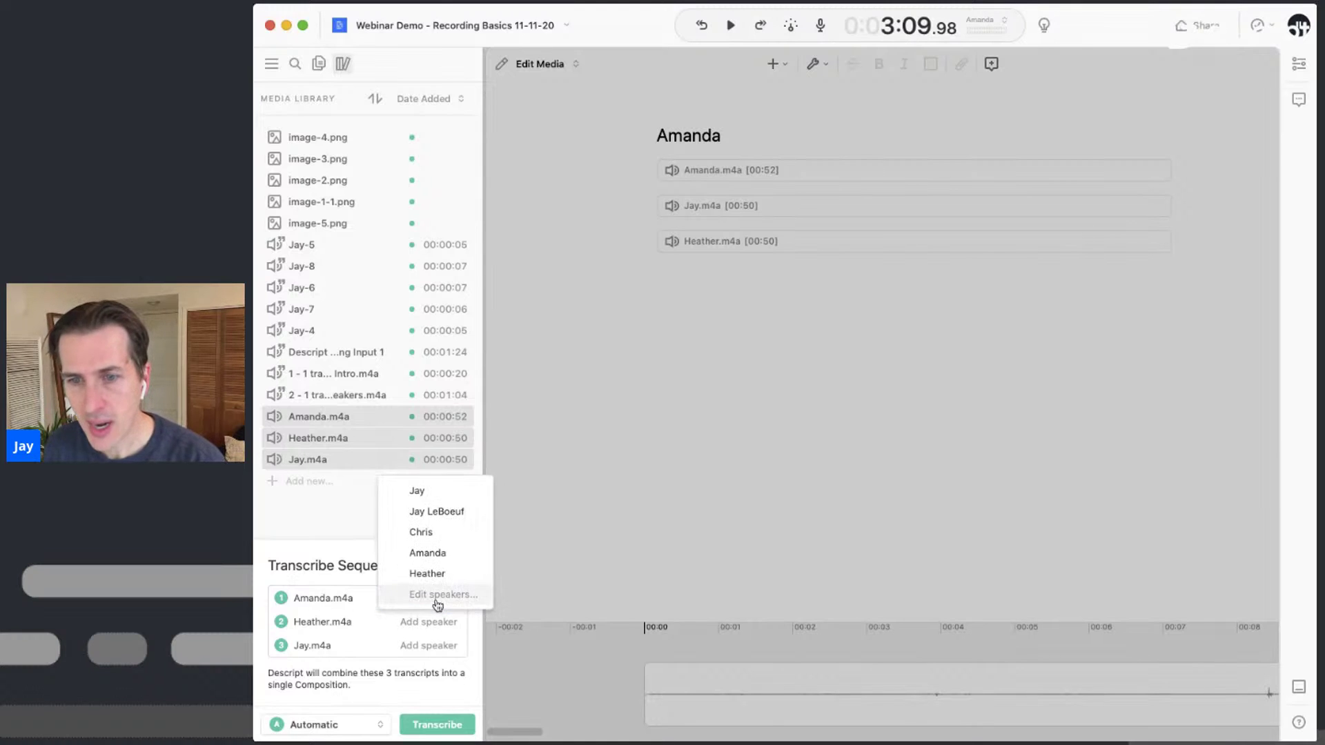
type("Aman")
key("Return")
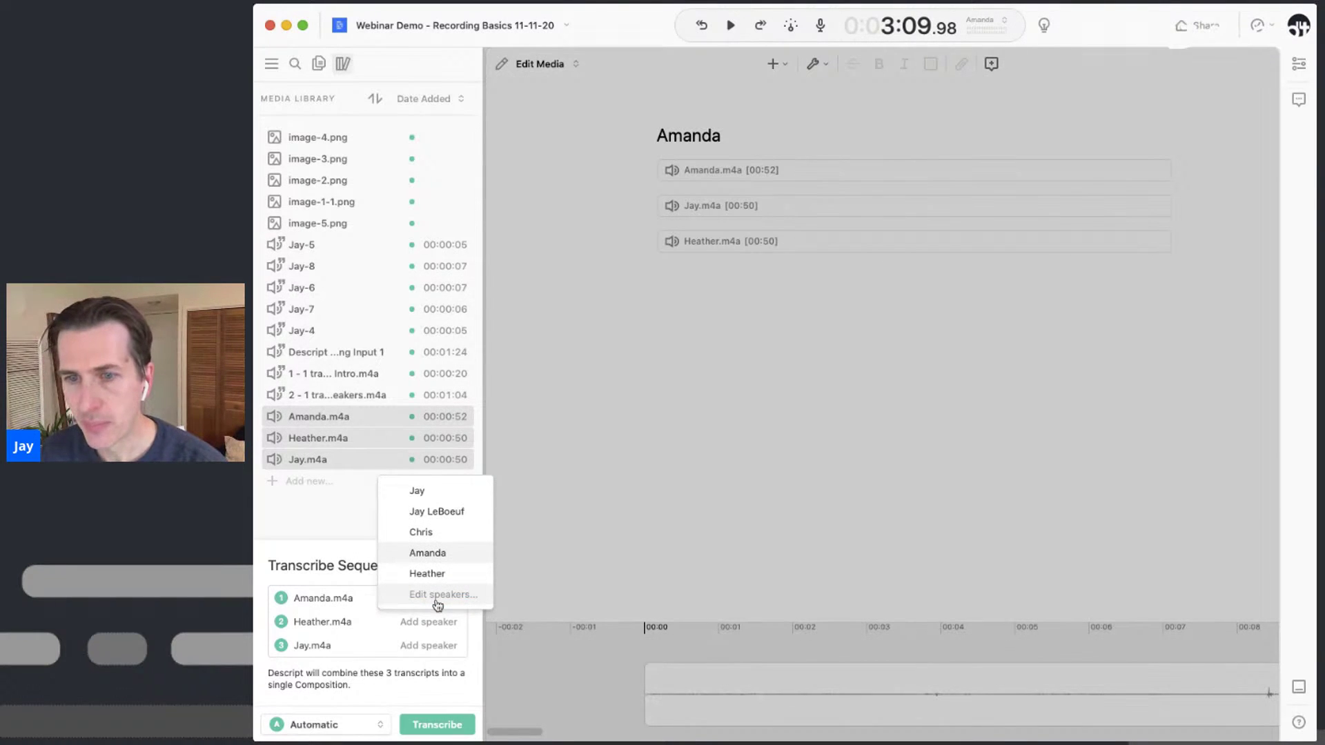
left_click(417, 554)
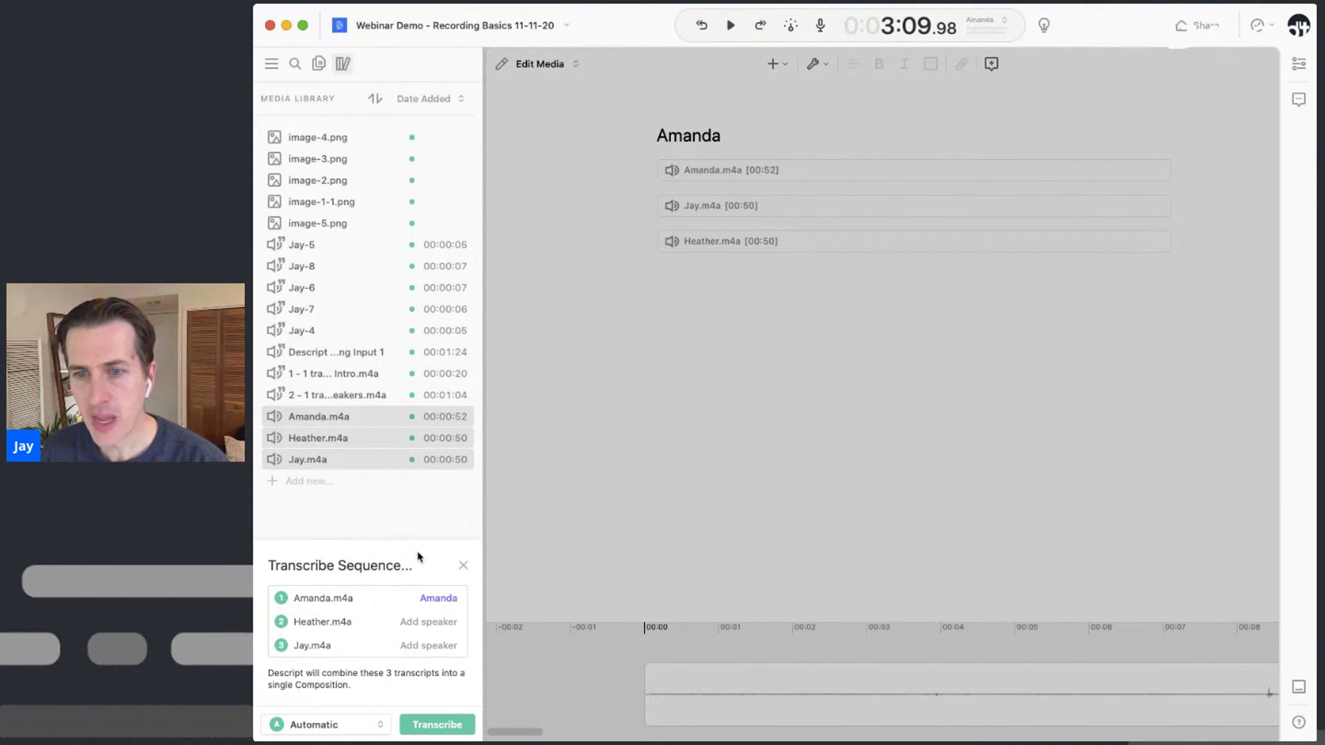
Assign Heather.m4a and Jay.m4a their matching speakers, then start transcribing the sequence
left_click(432, 623)
type("Hea")
key("Return")
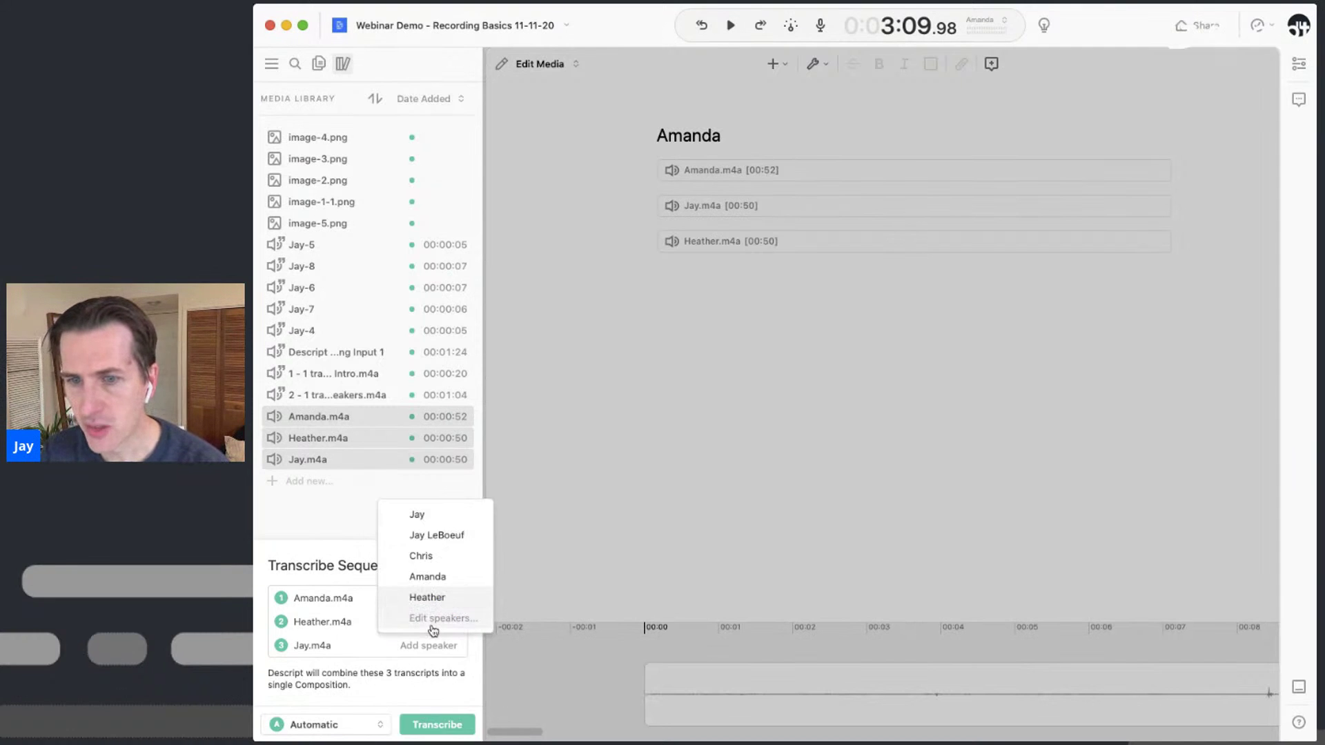
key("Return")
left_click(442, 646)
type("Hat")
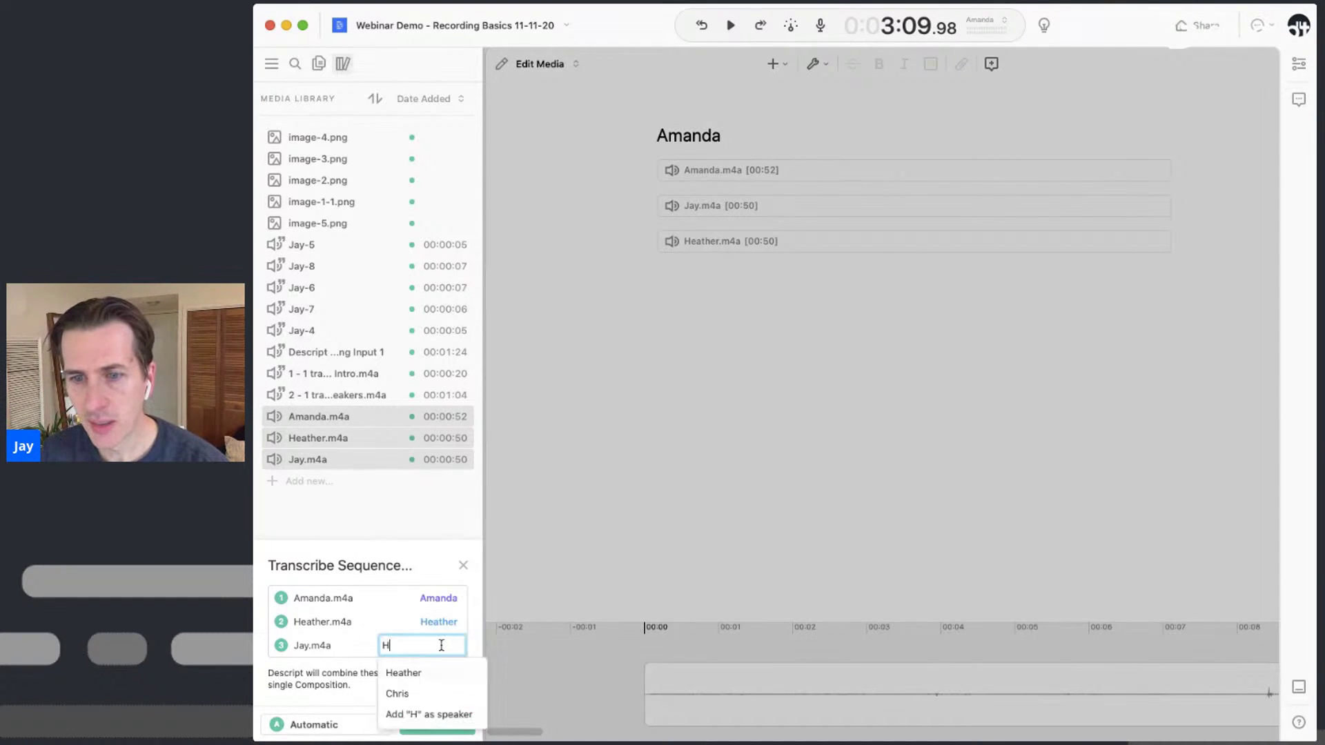
key("BackSpace")
key("BackSpace")
key("BackSpace")
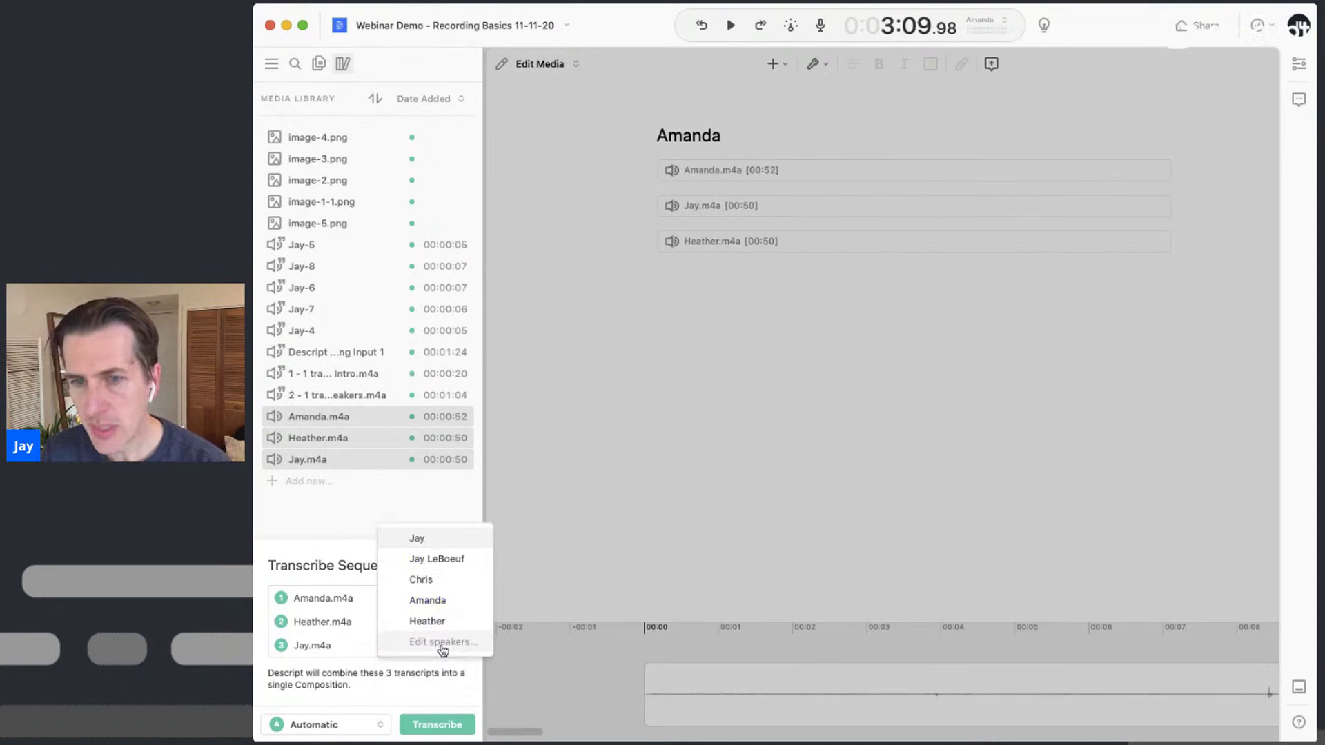
left_click(440, 541)
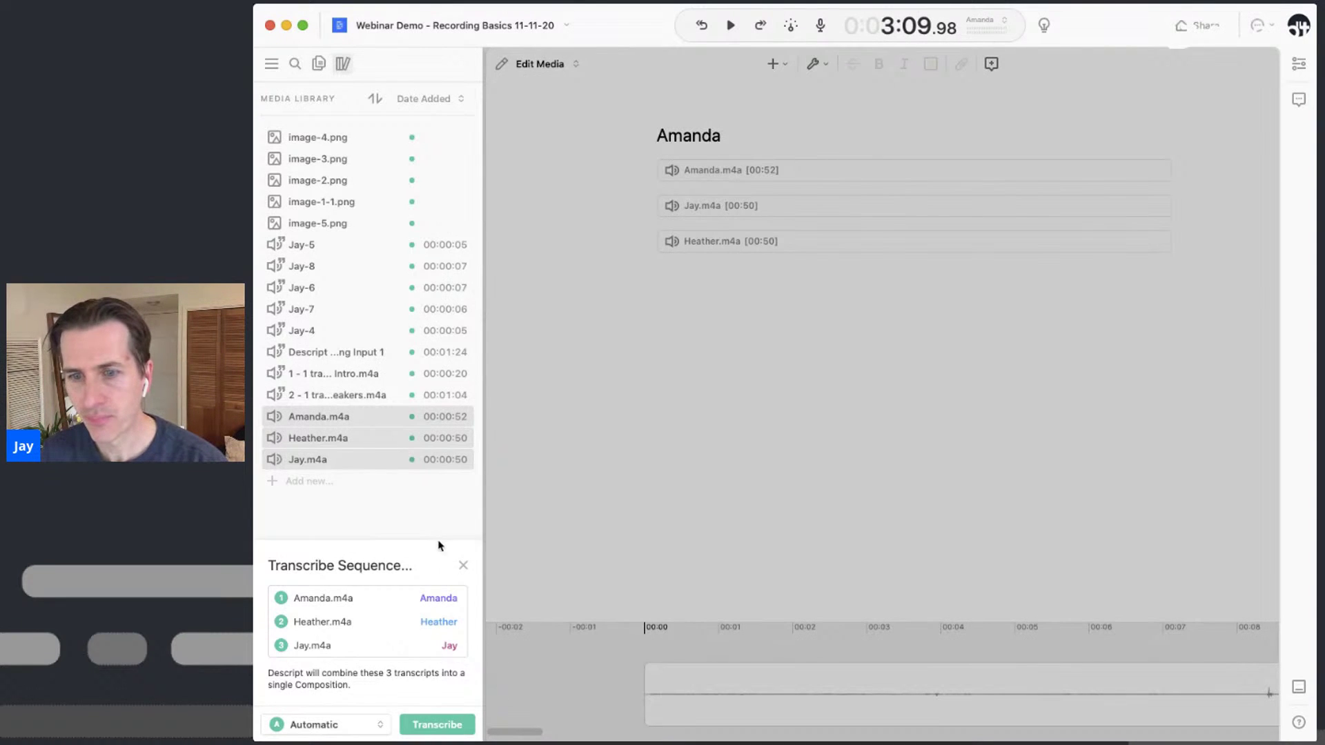
left_click(438, 725)
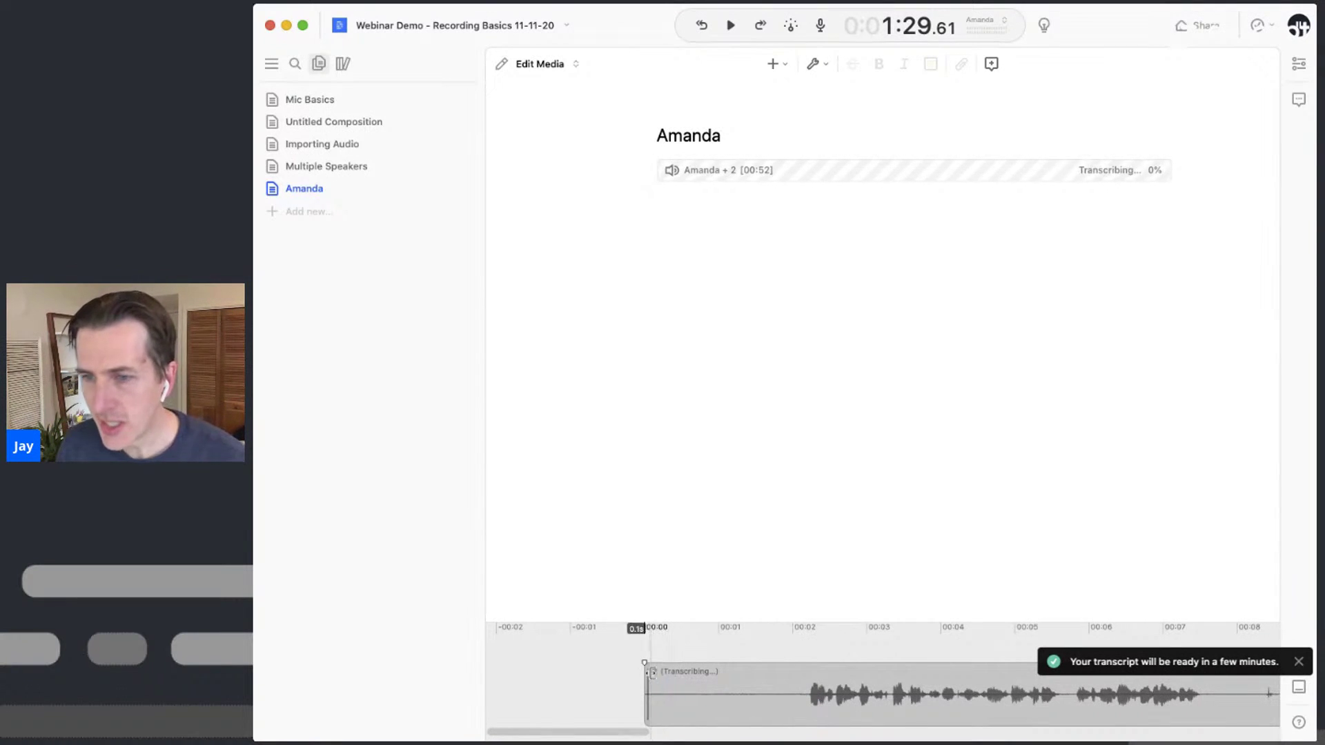
Enlarge the timeline and open the Amanda + 2 sequence clip with Edit sequence
left_click(703, 626)
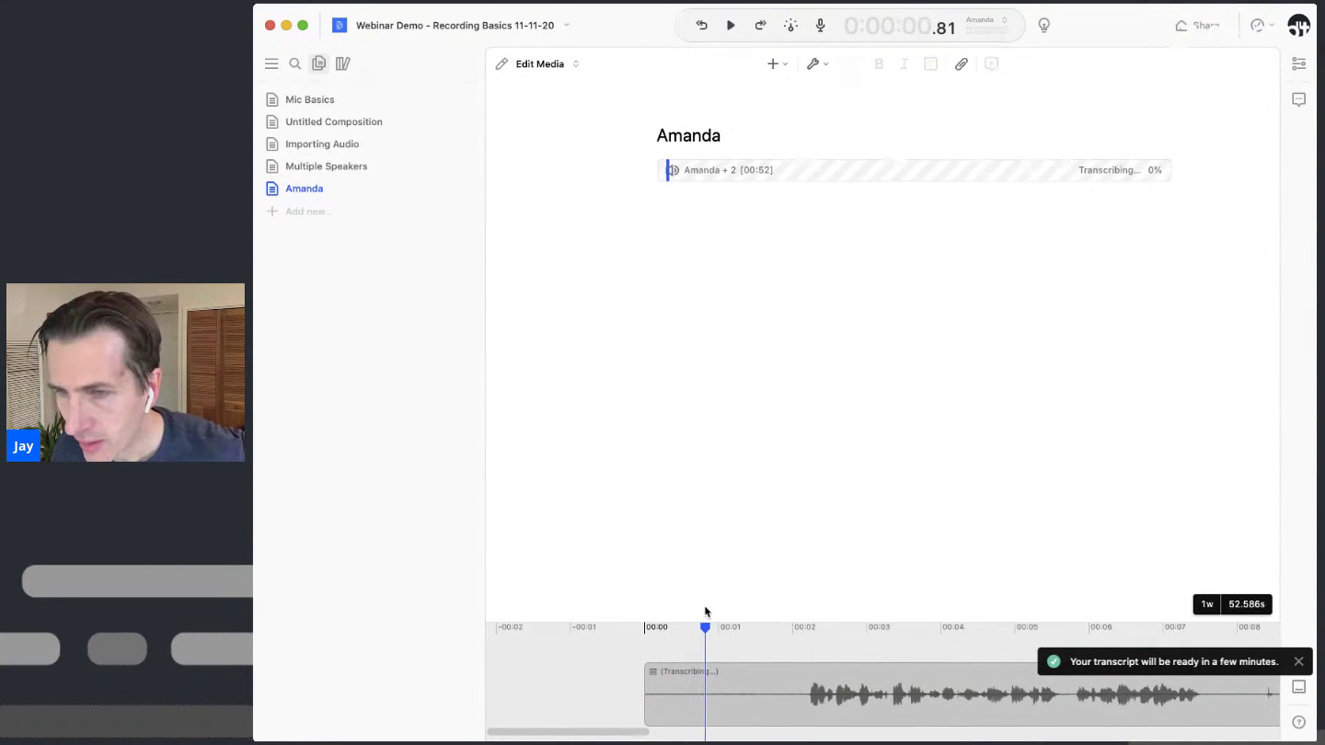
left_click_drag(701, 620, 734, 343)
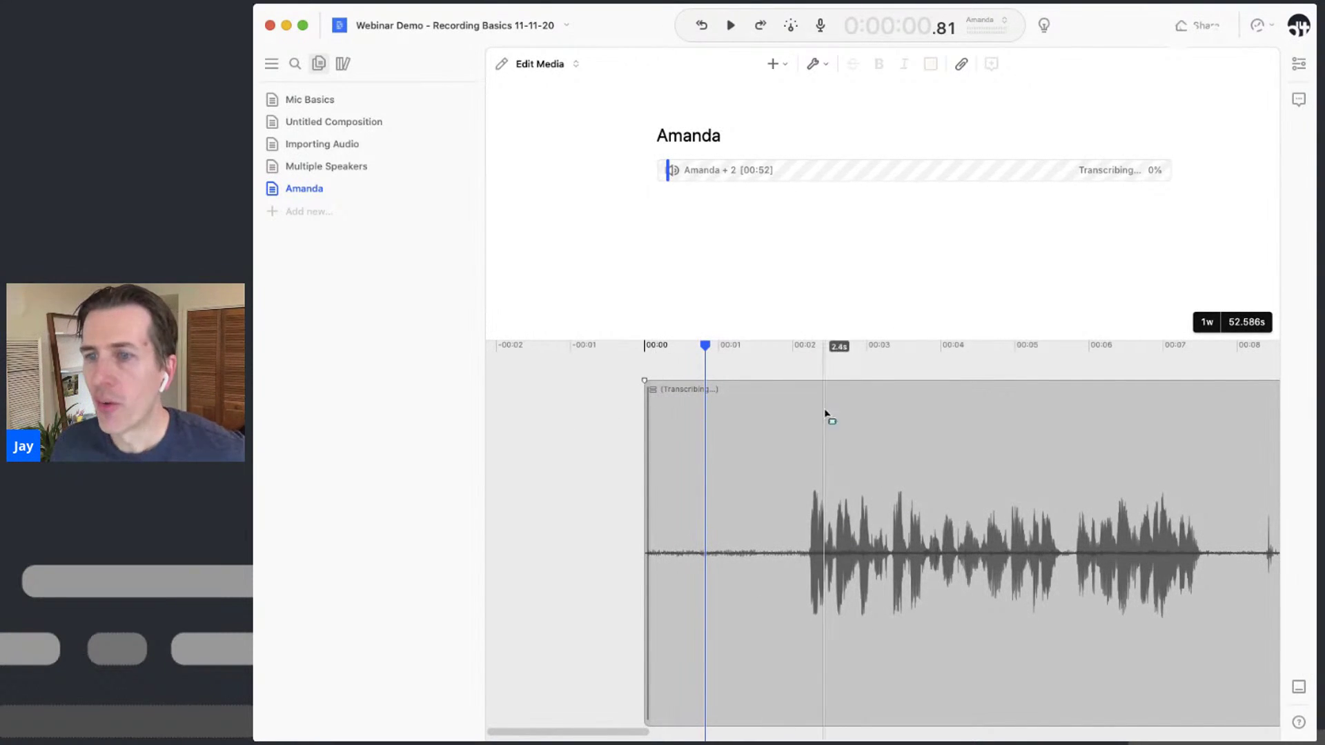
right_click(870, 433)
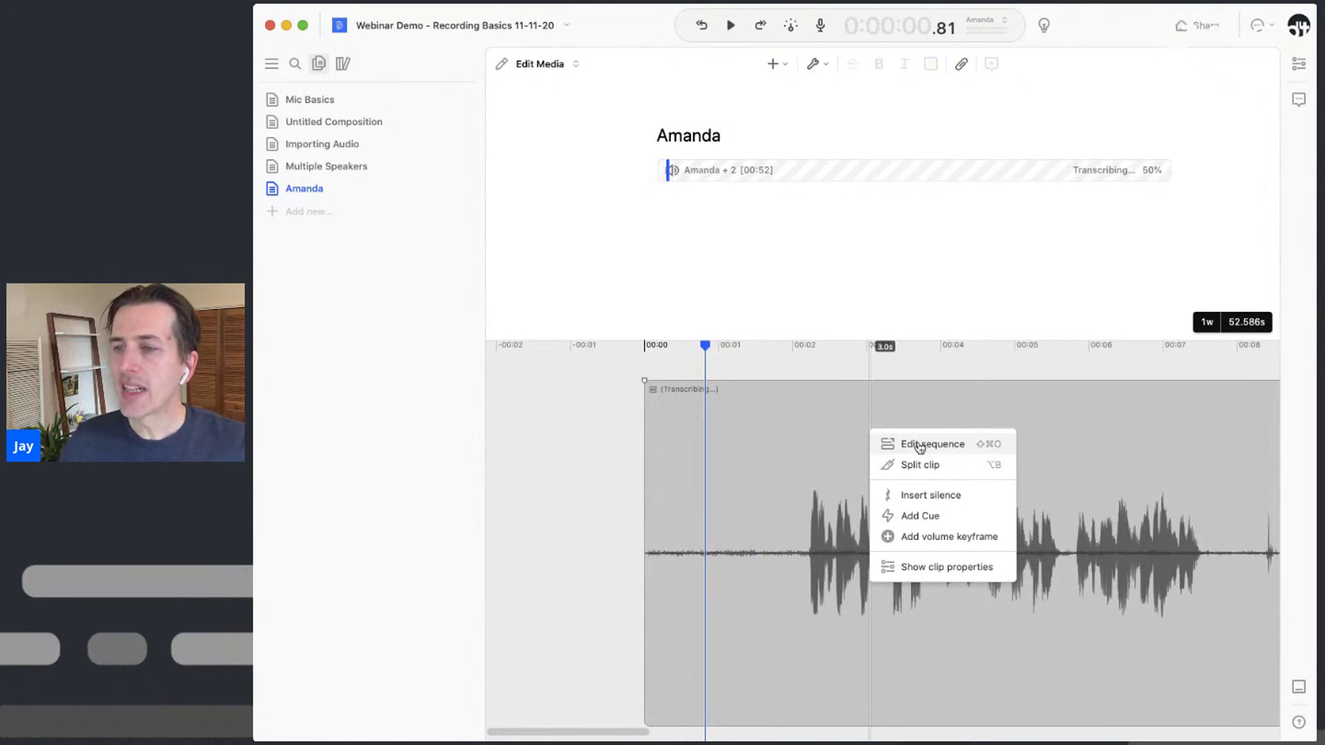
left_click(920, 448)
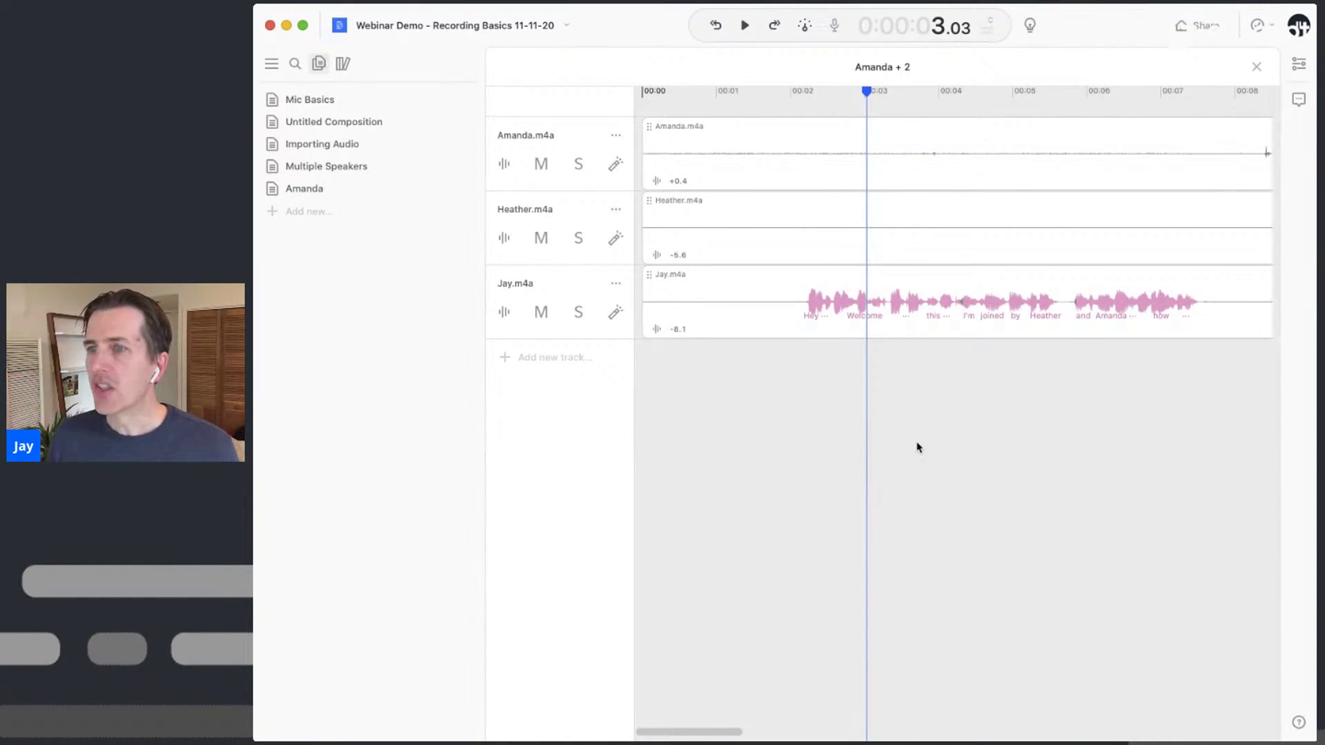
scroll(1062, 325, "down", 5)
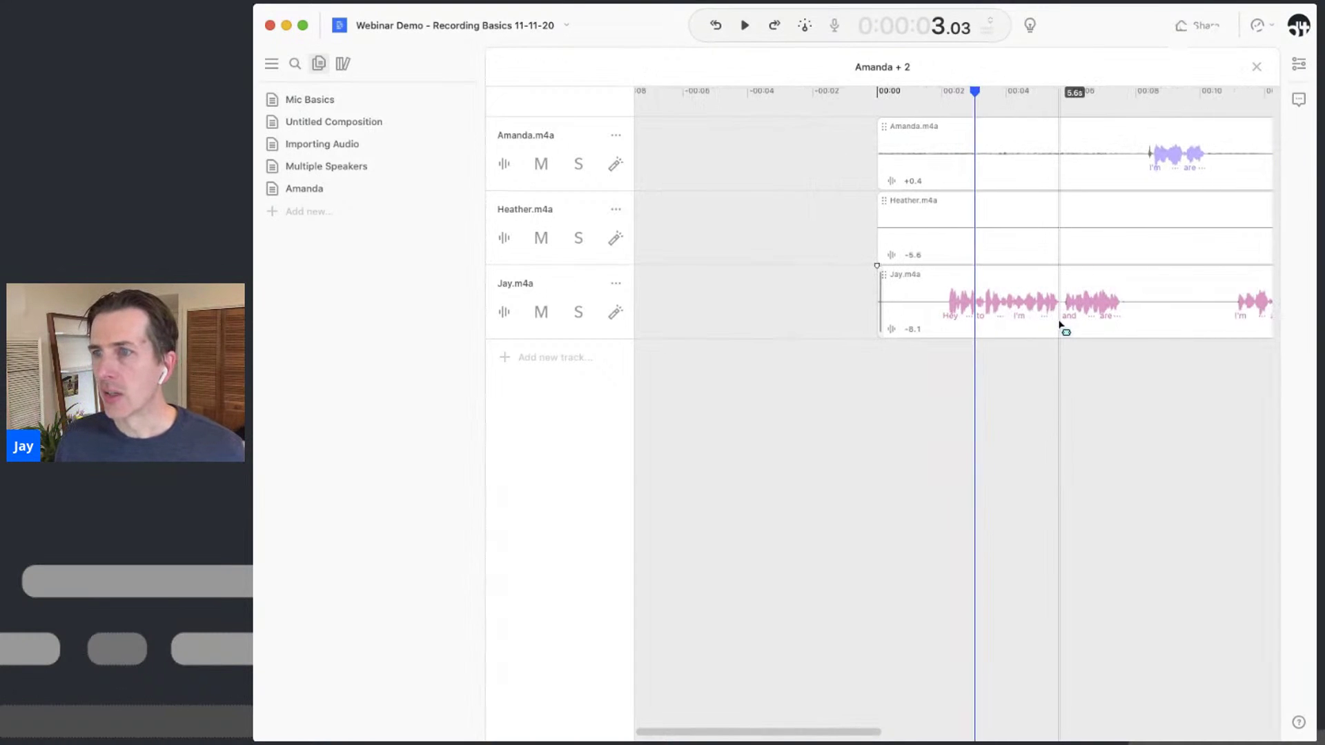
scroll(1061, 324, "right", 10)
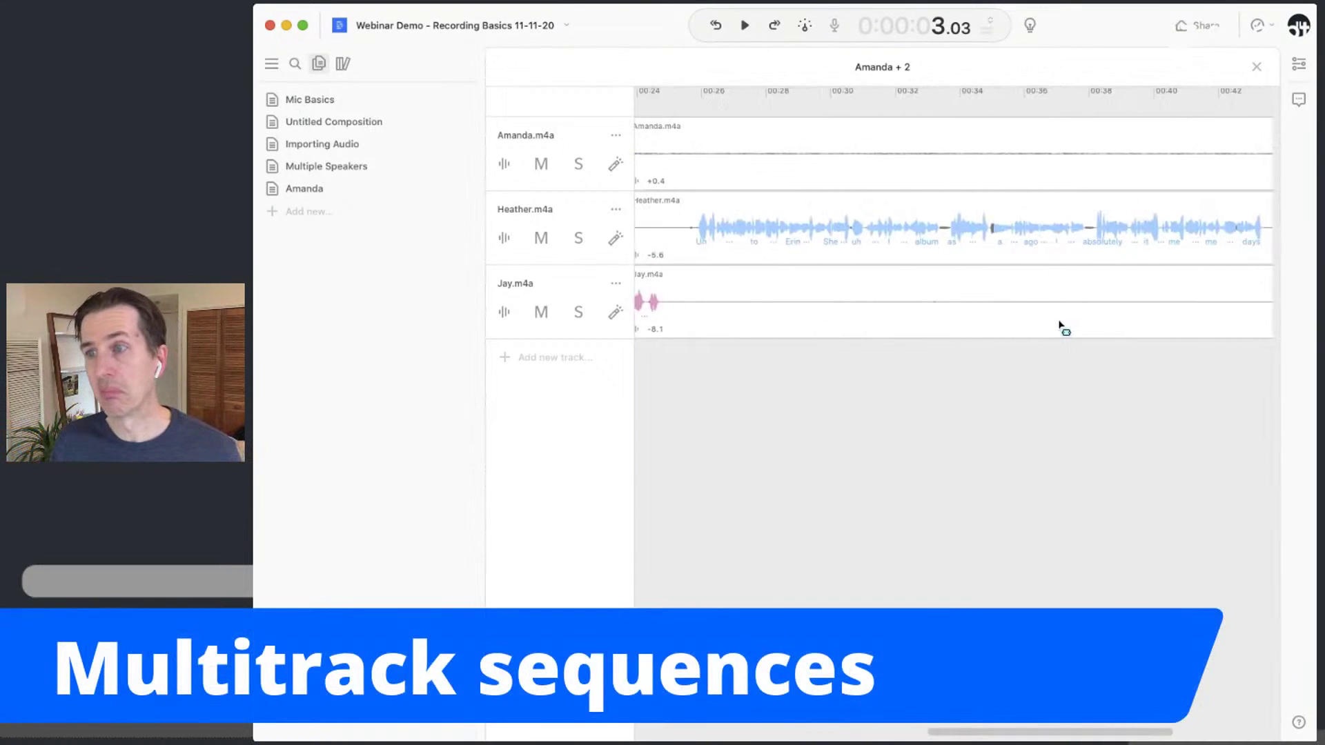
scroll(1061, 324, "right", 3)
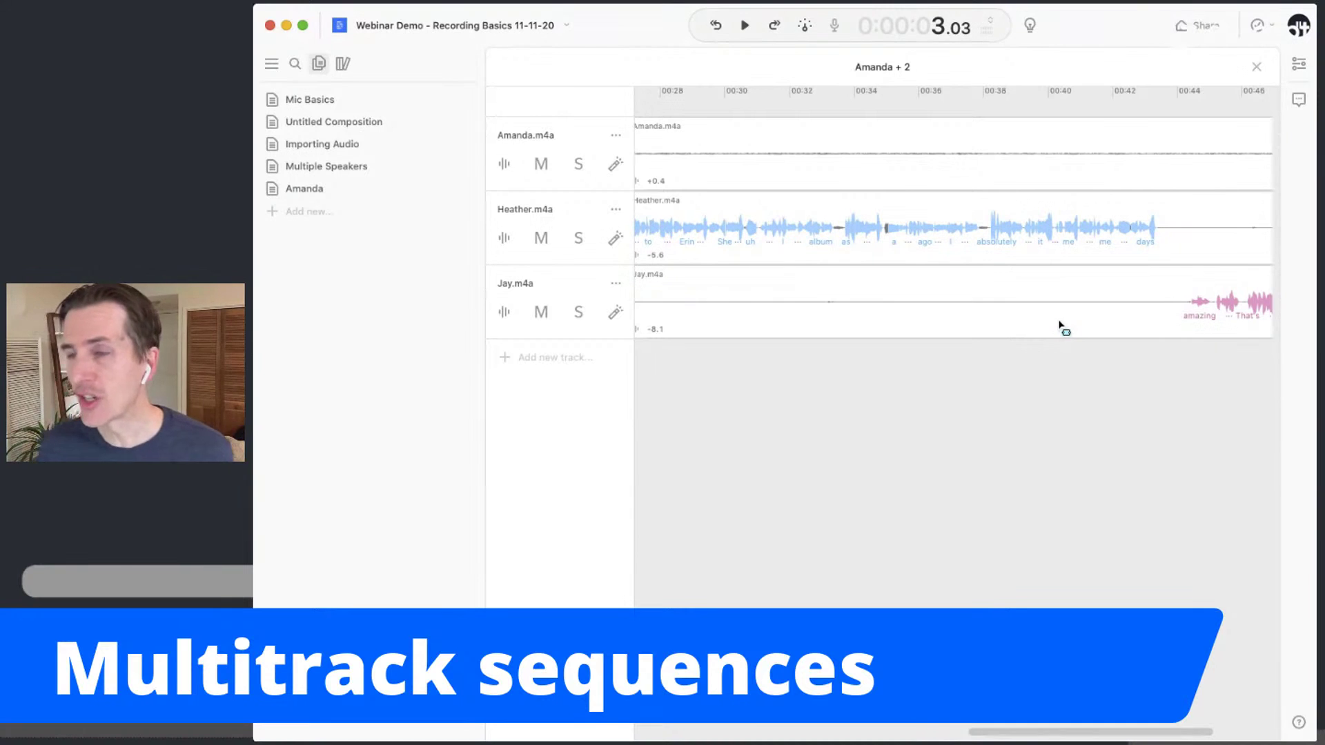
scroll(1061, 325, "left", 10)
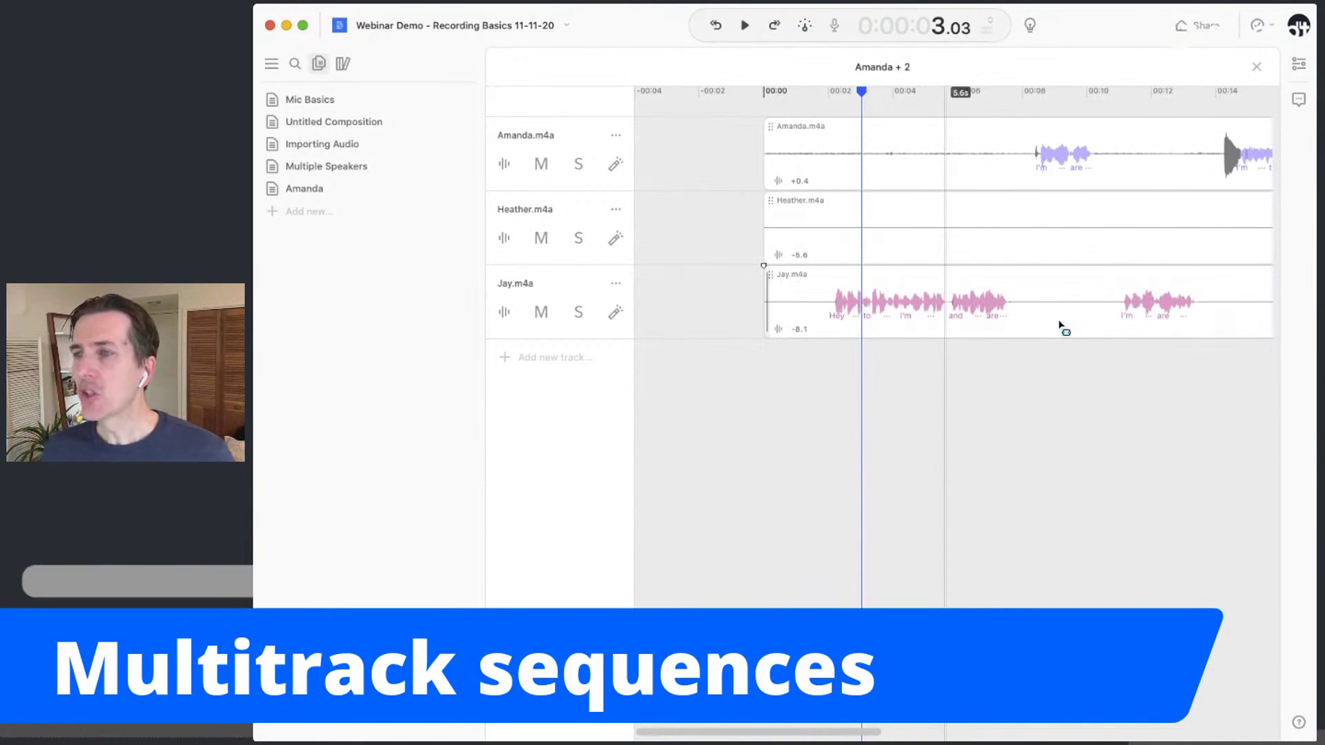
scroll(925, 298, "right", 4)
scroll(925, 298, "left", 1)
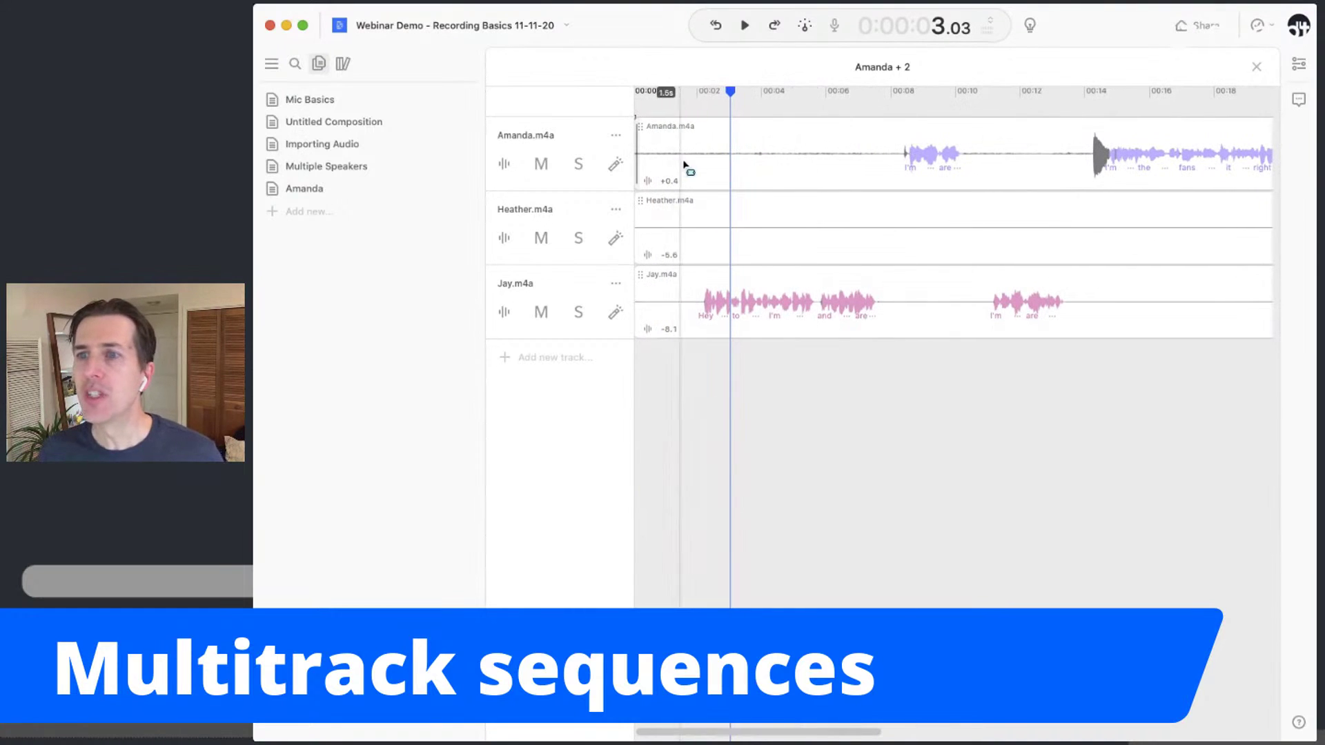
scroll(711, 162, "left", 1)
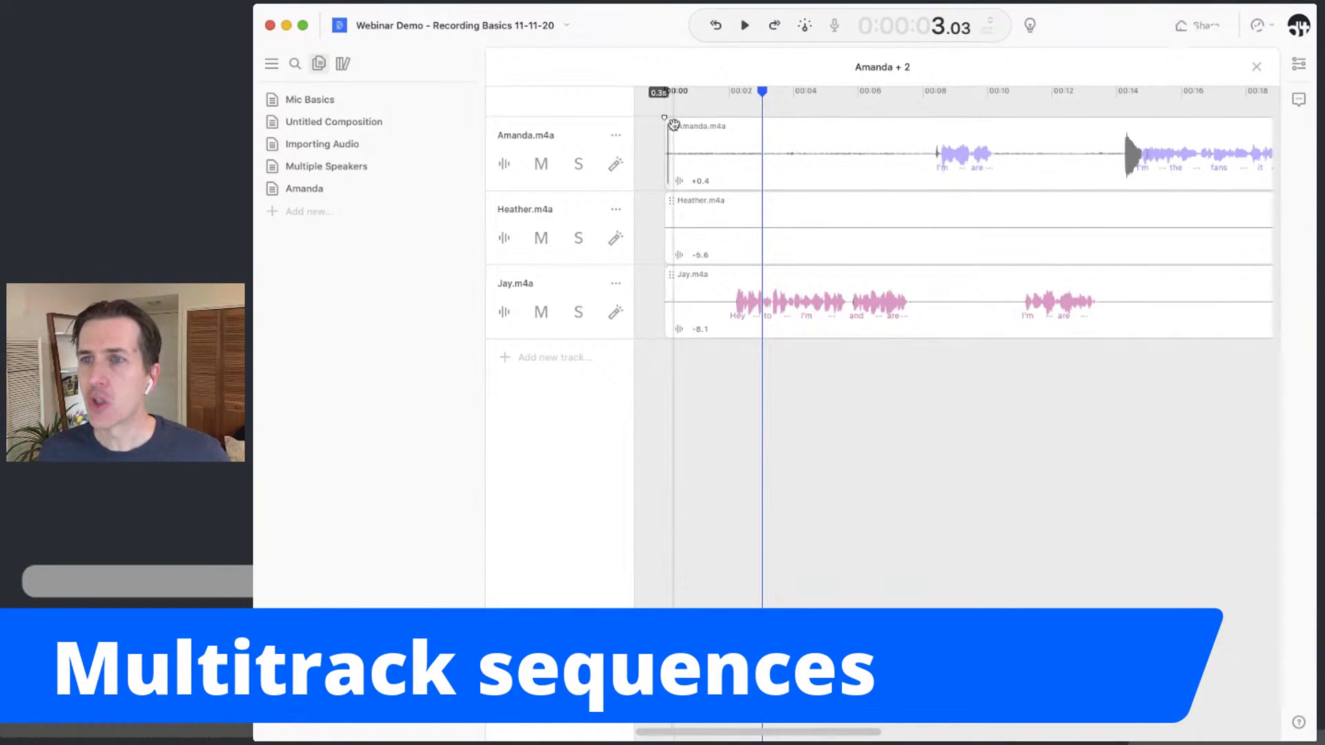
Shift the Amanda.m4a clip slightly later and play back from about 5.7 s to check
left_click_drag(673, 125, 691, 127)
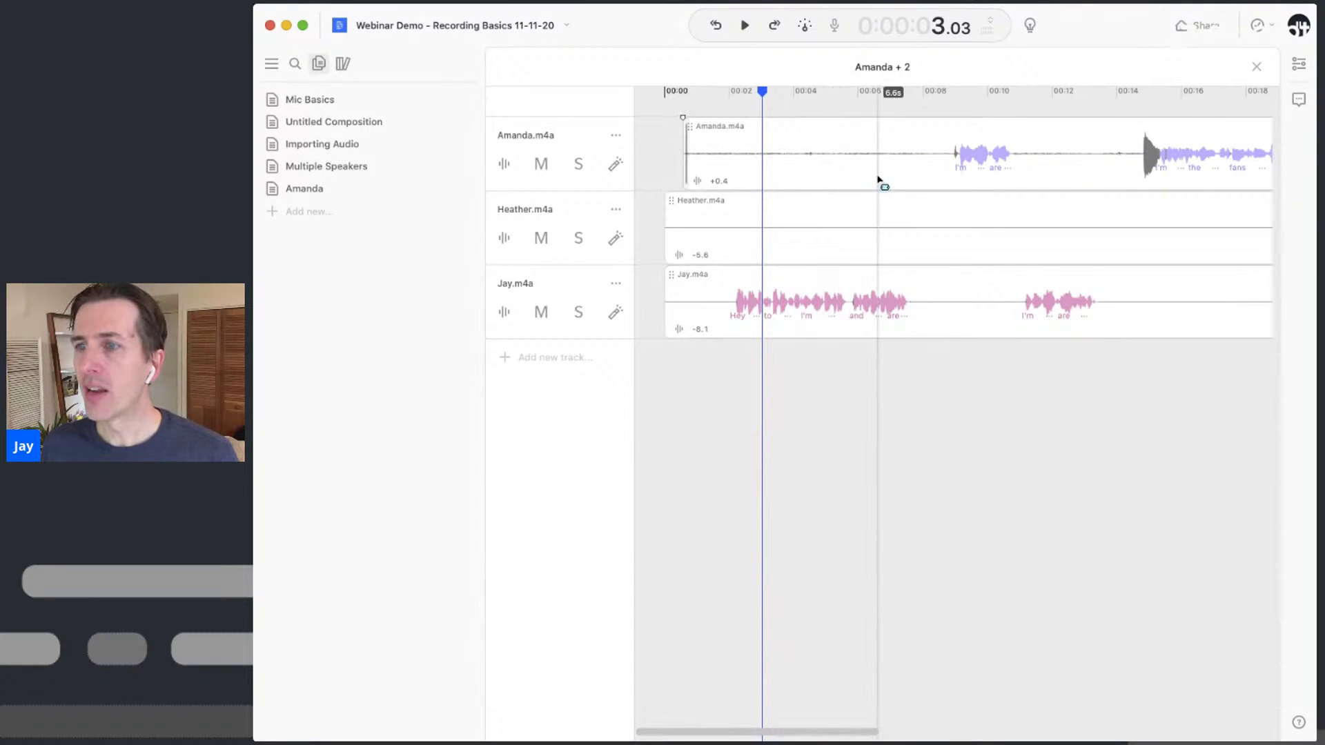
left_click(850, 166)
key("space")
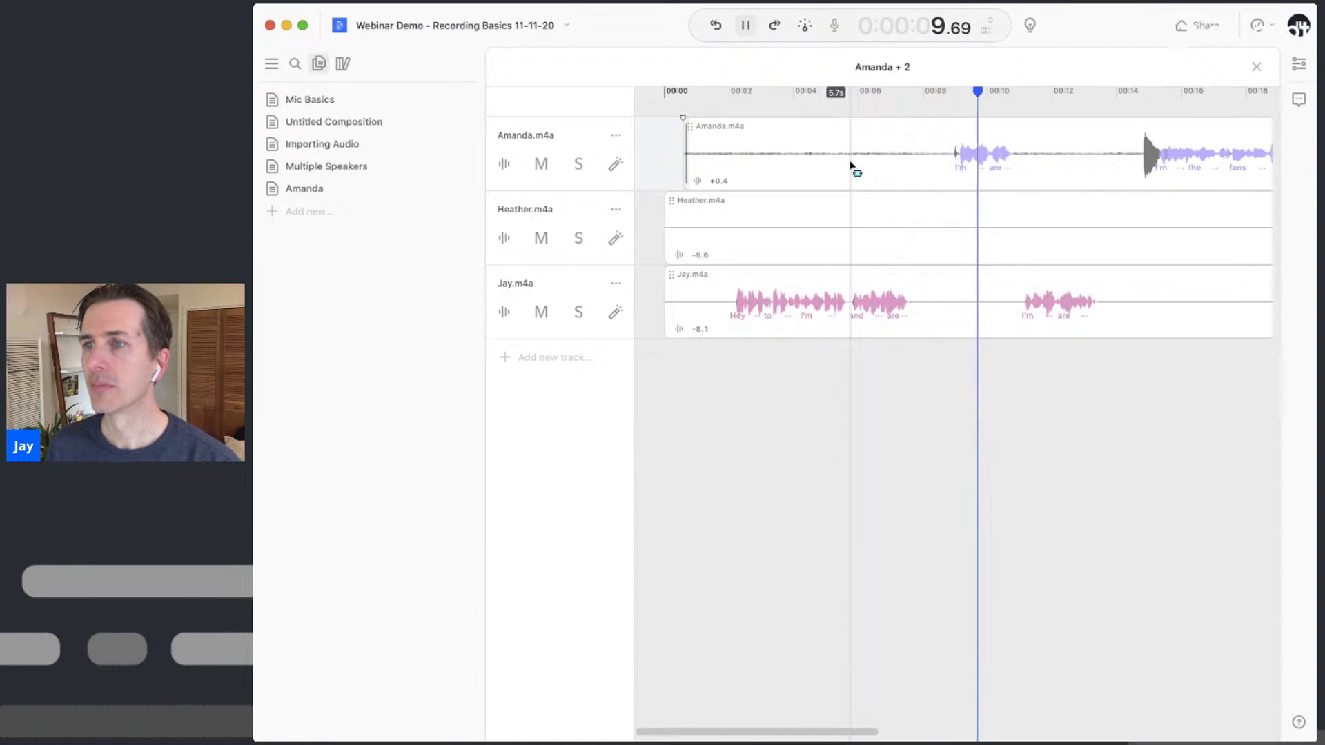
key("space")
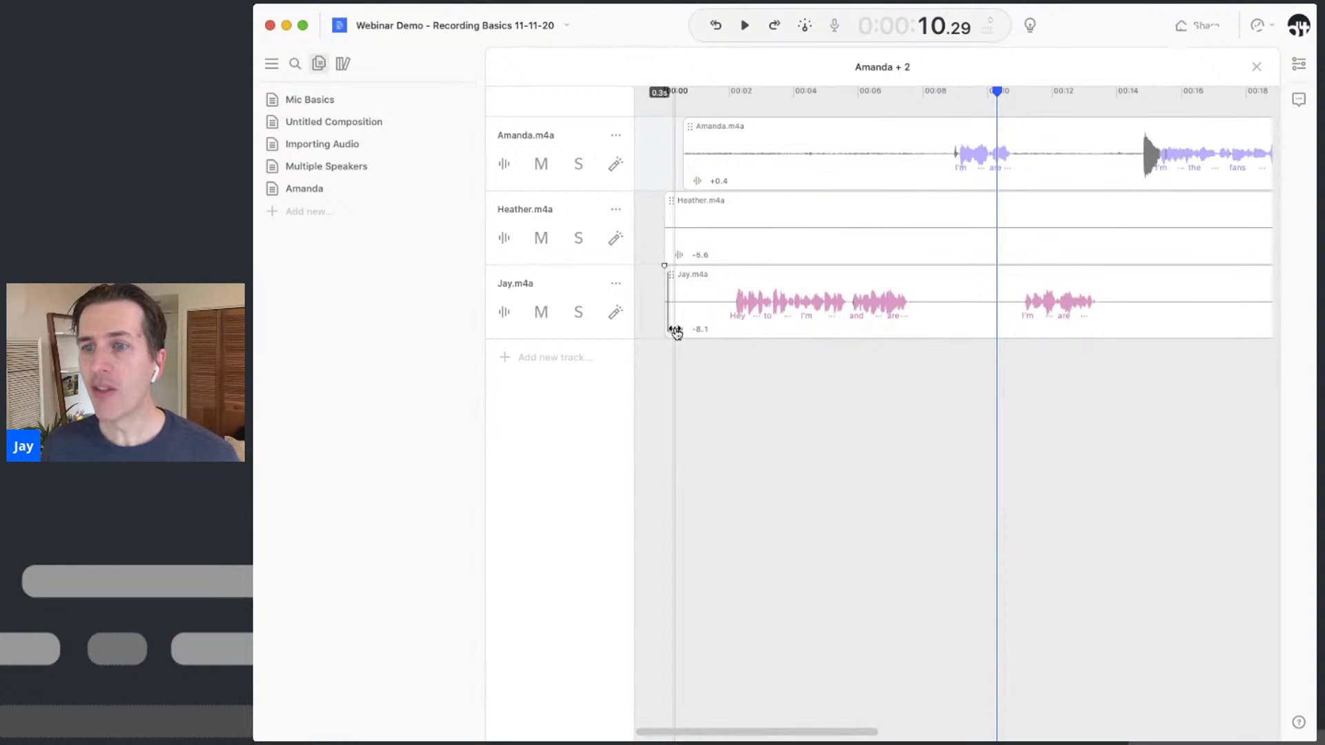
Raise Jay.m4a's gain, listen from about 5.5 s, then settle it back at -8.0
left_click_drag(676, 333, 683, 333)
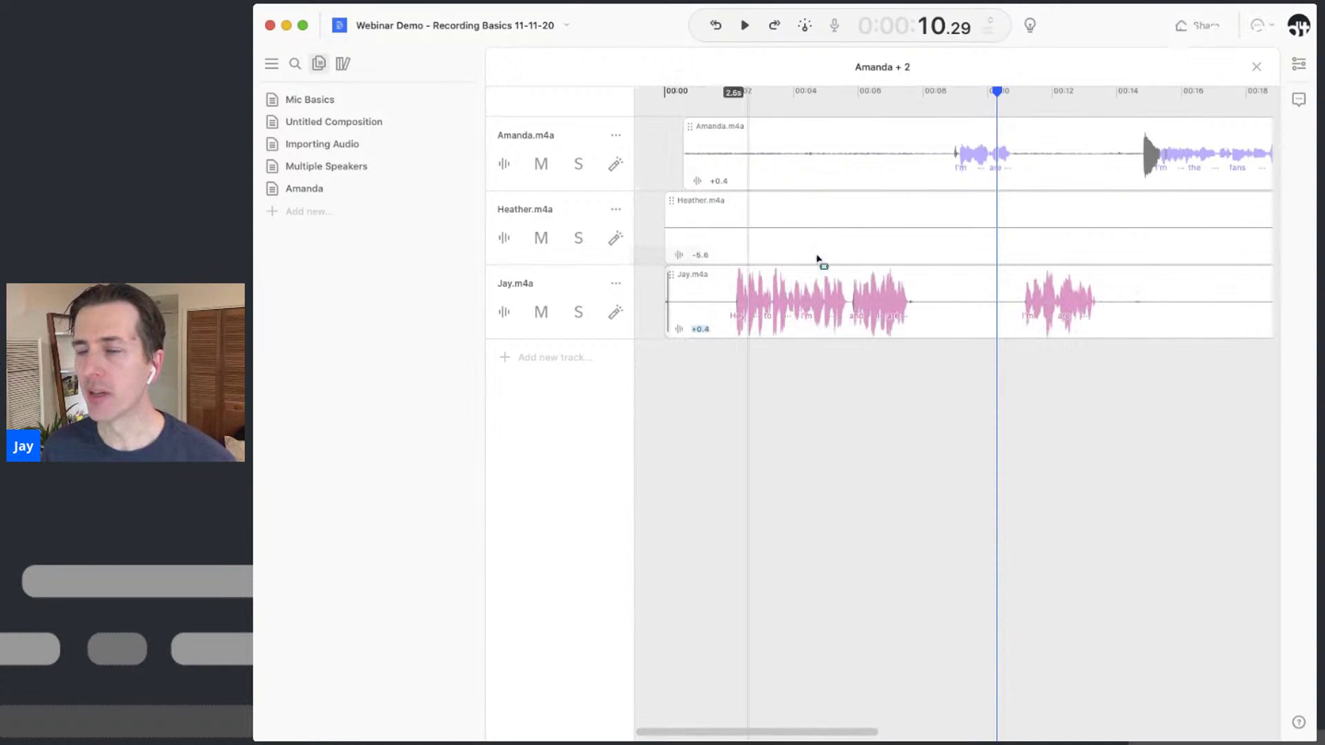
left_click(841, 93)
key("space")
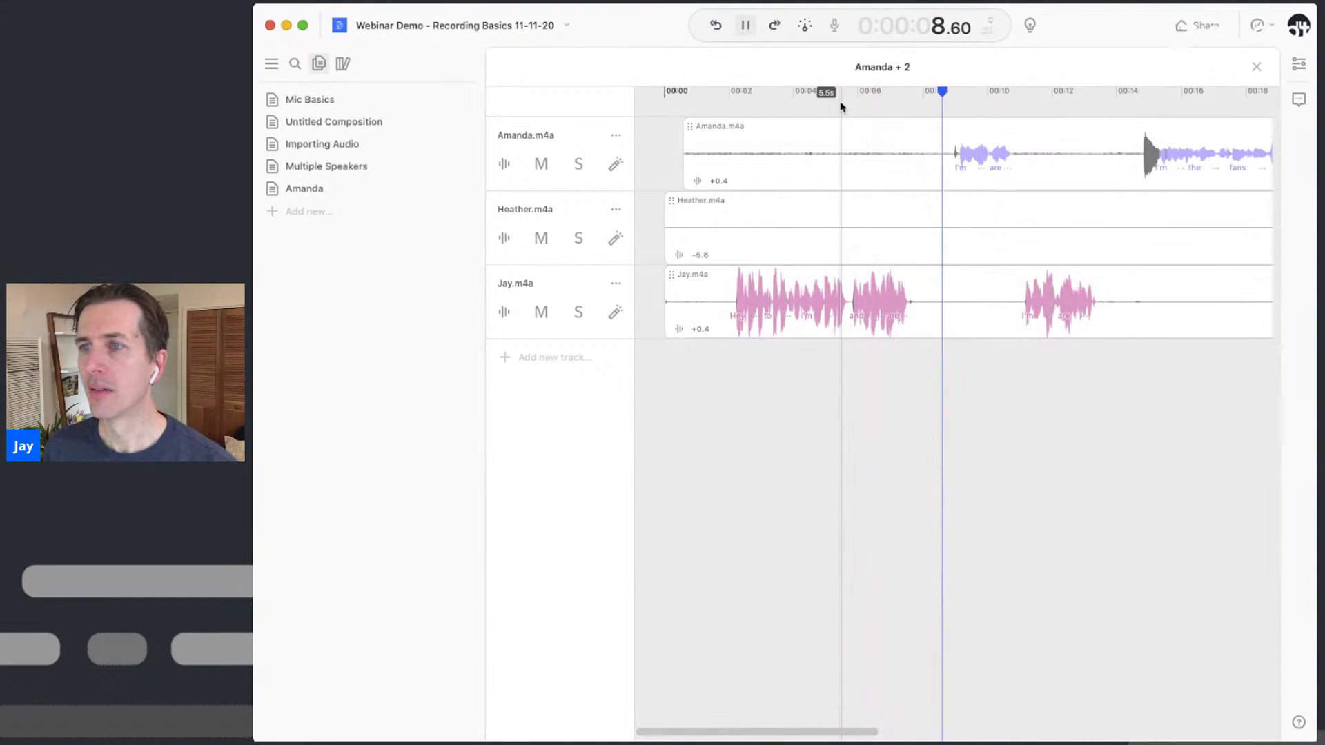
key("space")
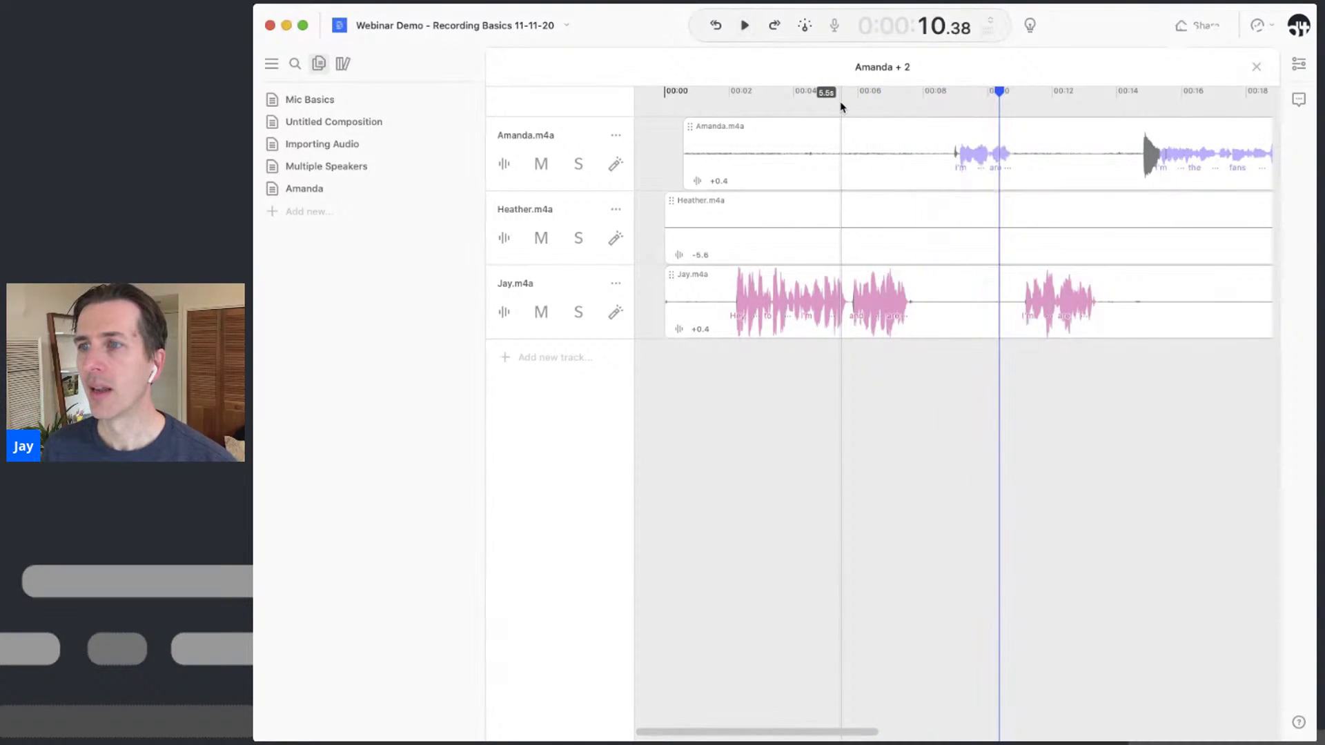
left_click_drag(680, 330, 685, 332)
left_click(699, 330)
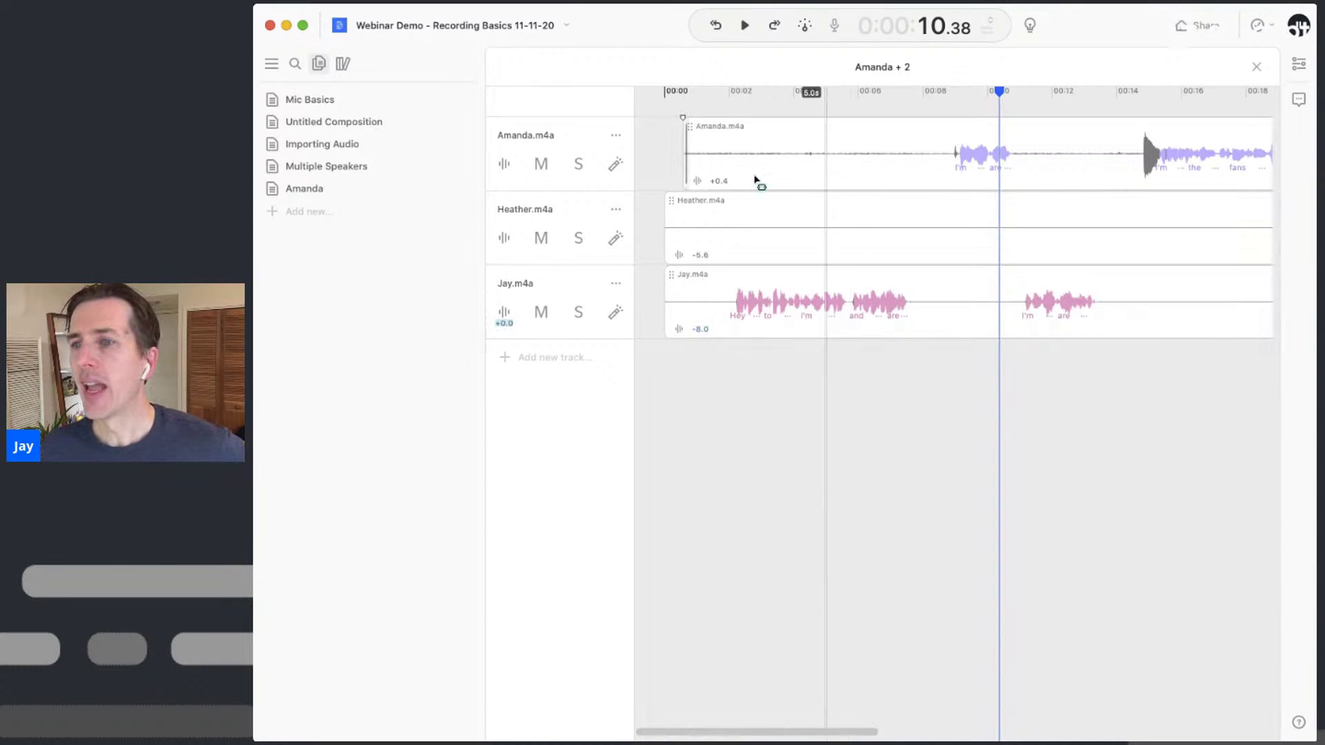
Delete the 15-second silent span ending at 51.2 s from Amanda's track
scroll(873, 212, "right", 3)
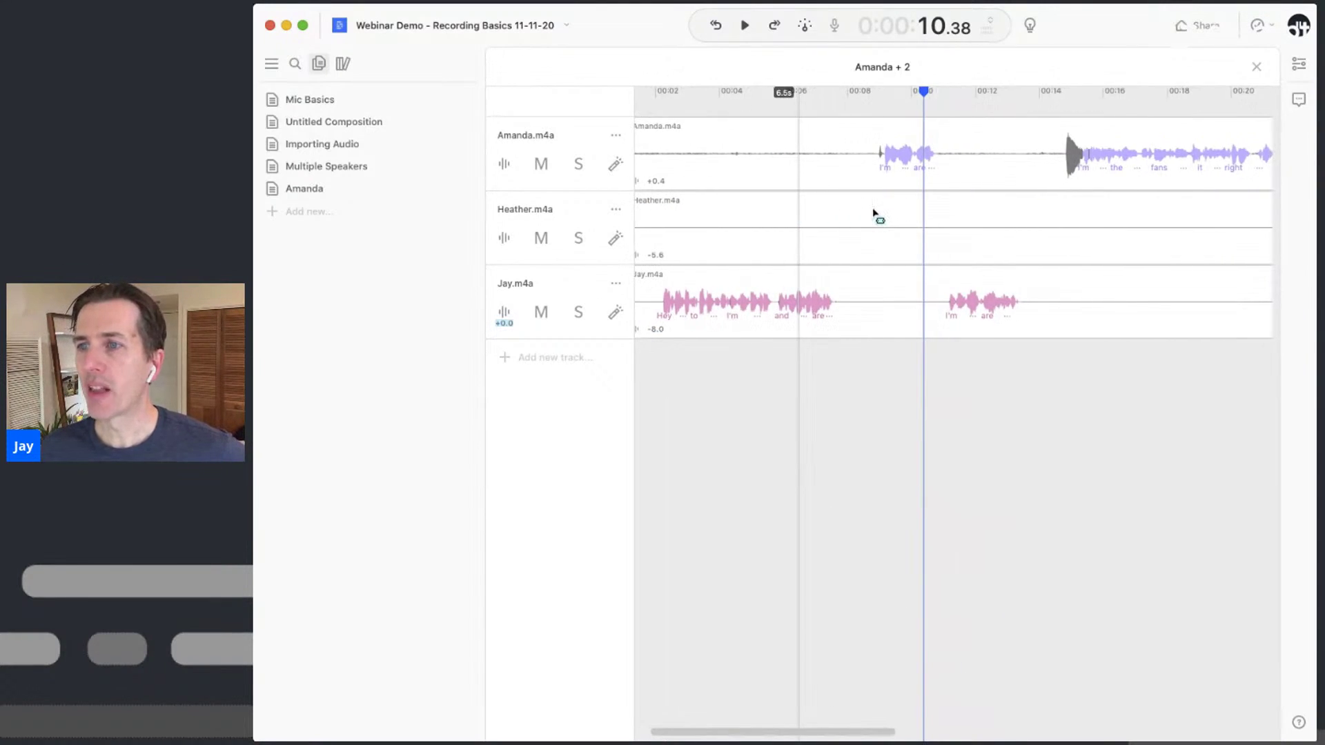
scroll(1123, 257, "right", 15)
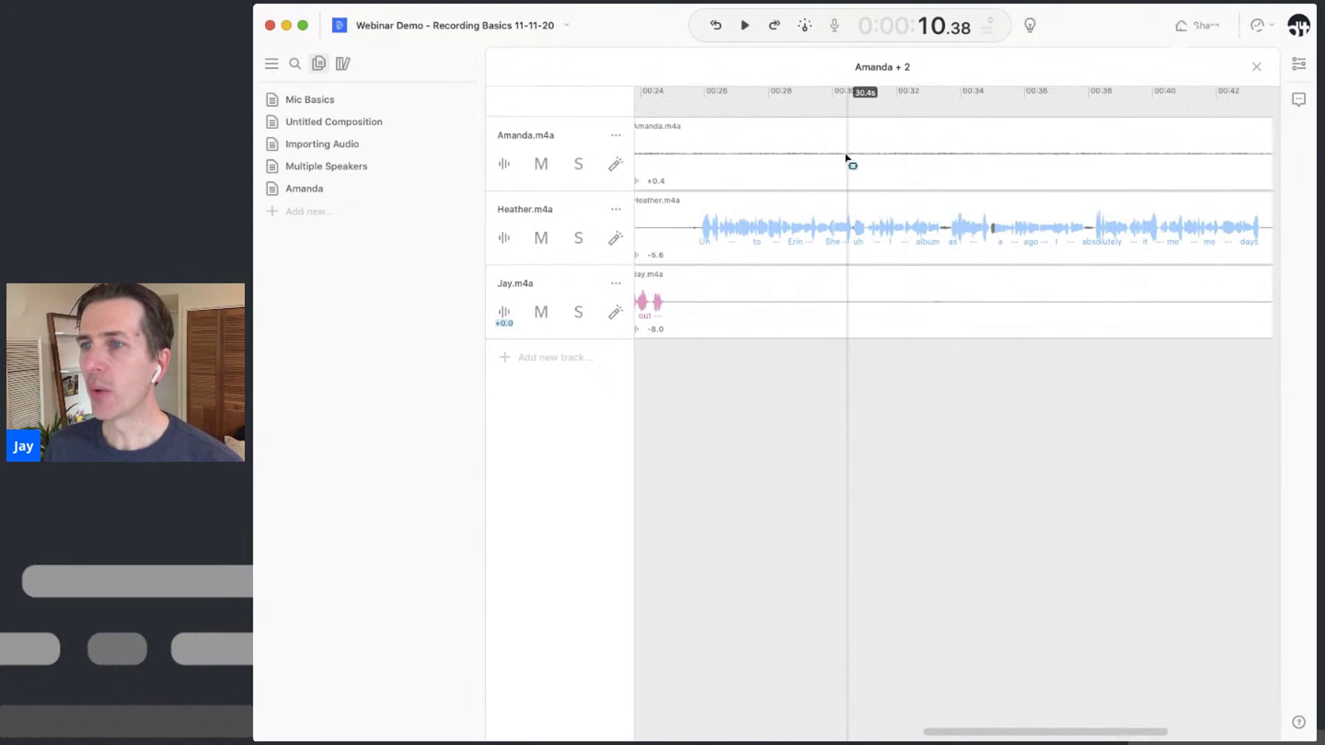
left_click_drag(644, 159, 1148, 162)
scroll(1148, 168, "right", 8)
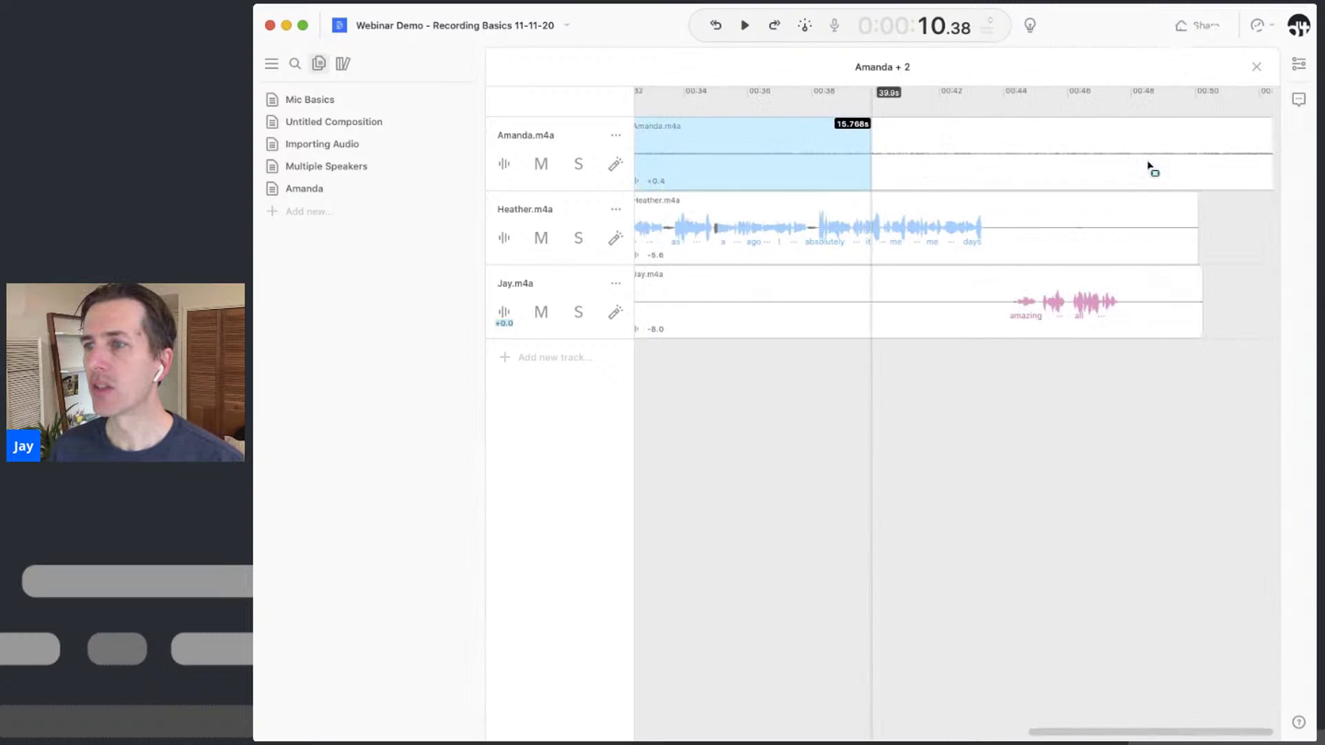
left_click(1194, 165)
left_click_drag(1196, 162, 708, 163)
key("Delete")
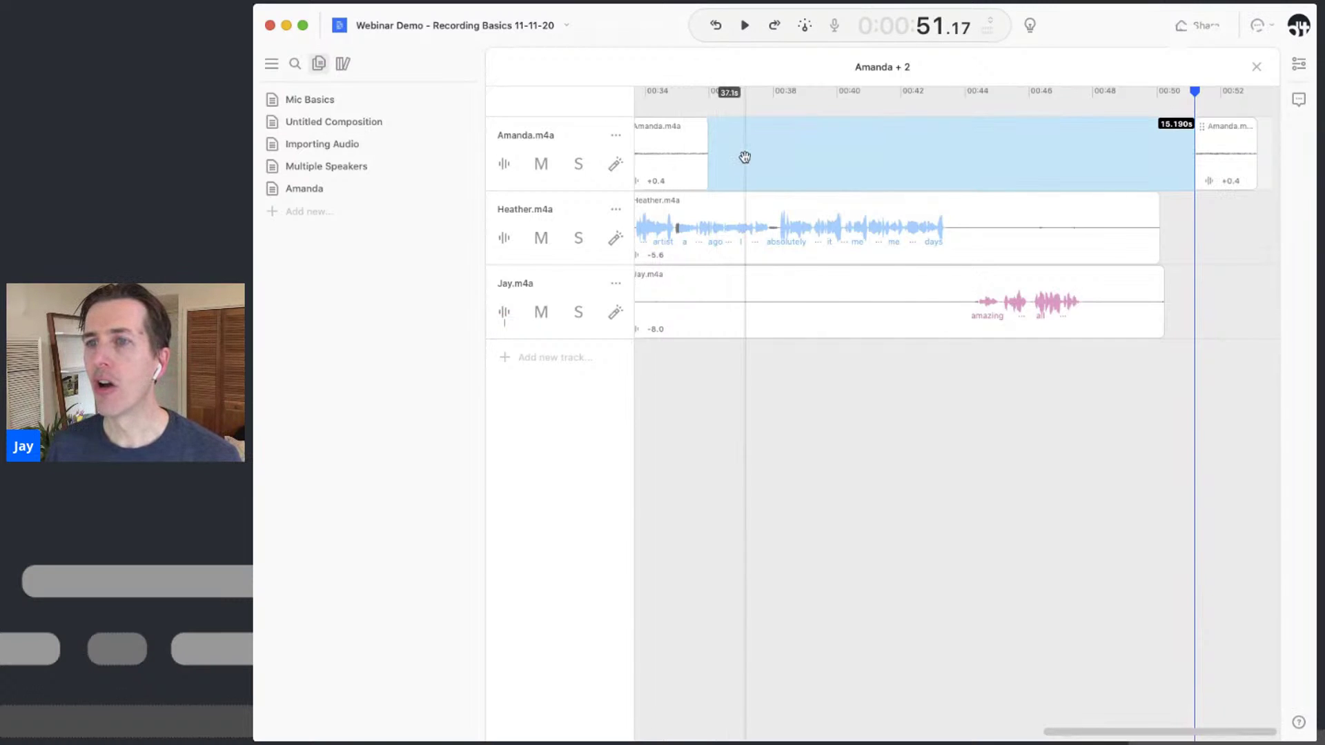
Delete a 4.35-second range around 00:16–00:20 from both Heather's and Jay's tracks
scroll(747, 161, "left", 10)
left_click(829, 229)
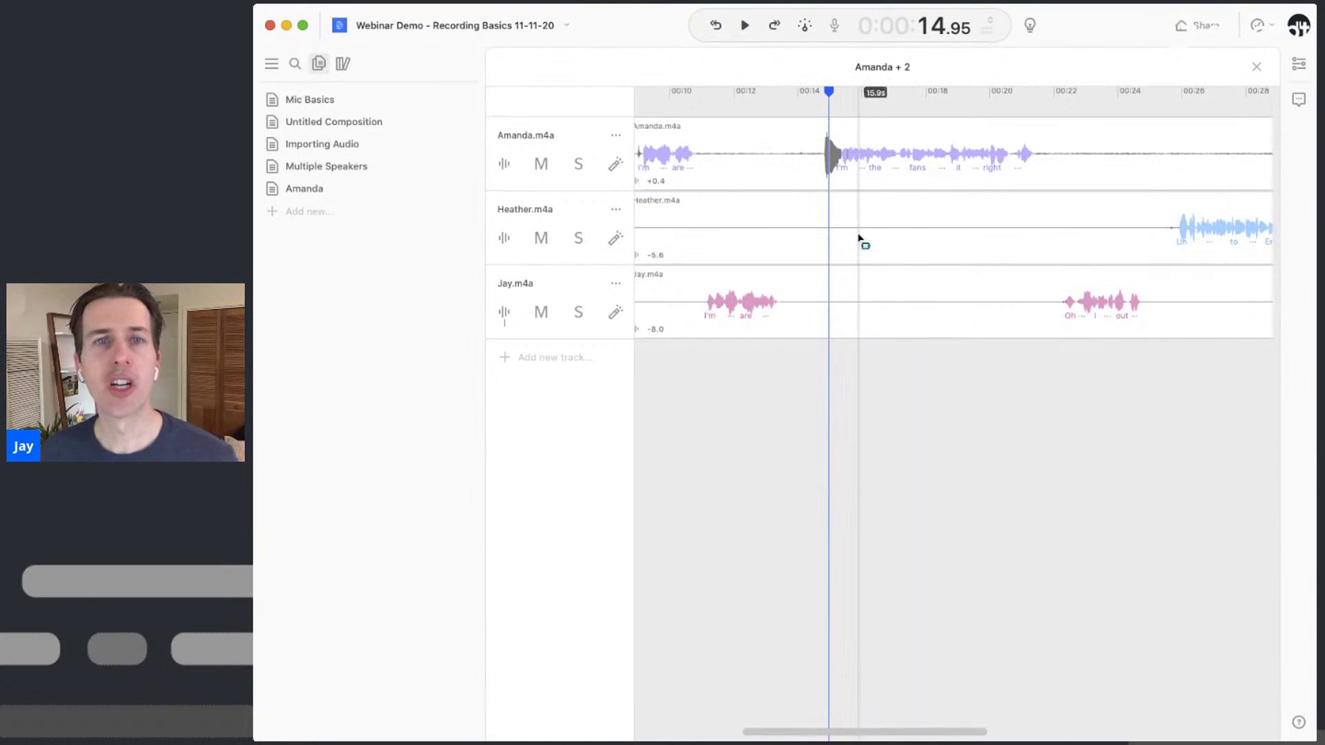
left_click_drag(859, 238, 997, 236)
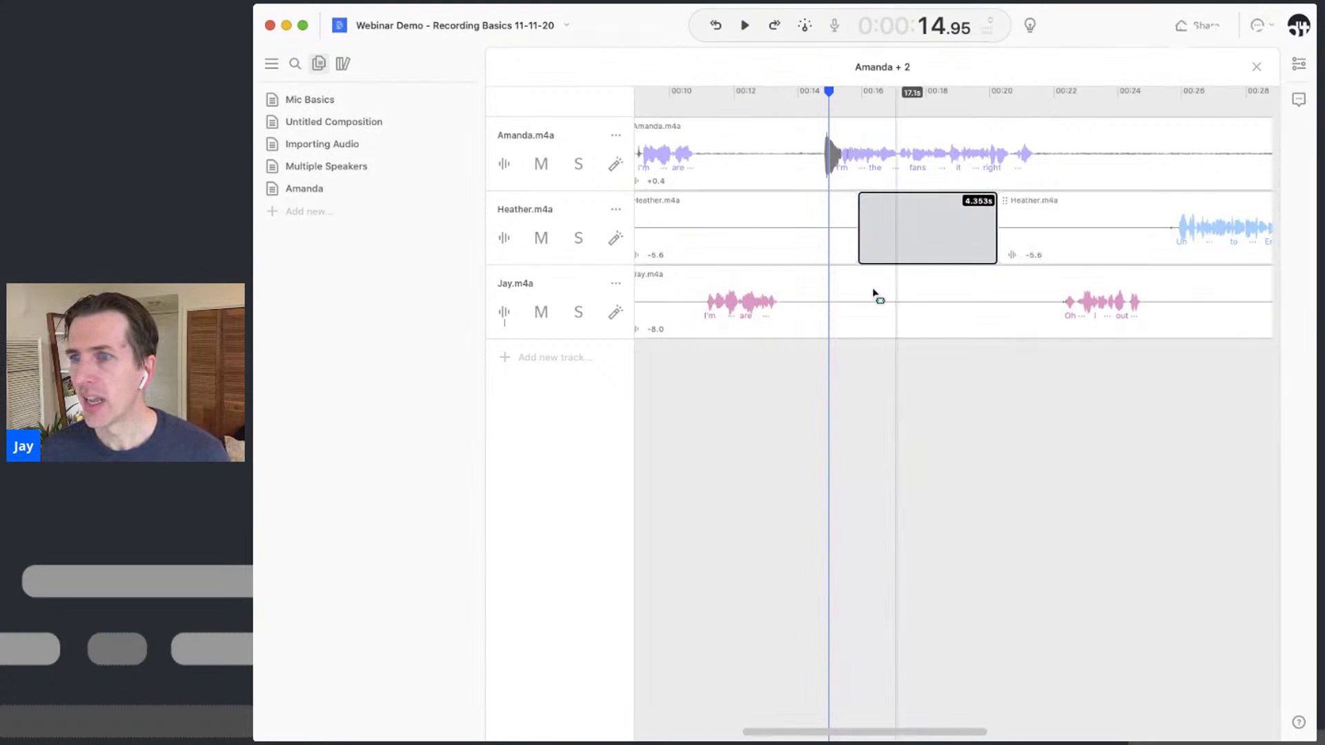
left_click_drag(874, 293, 1009, 292)
key("Delete")
left_click(958, 432)
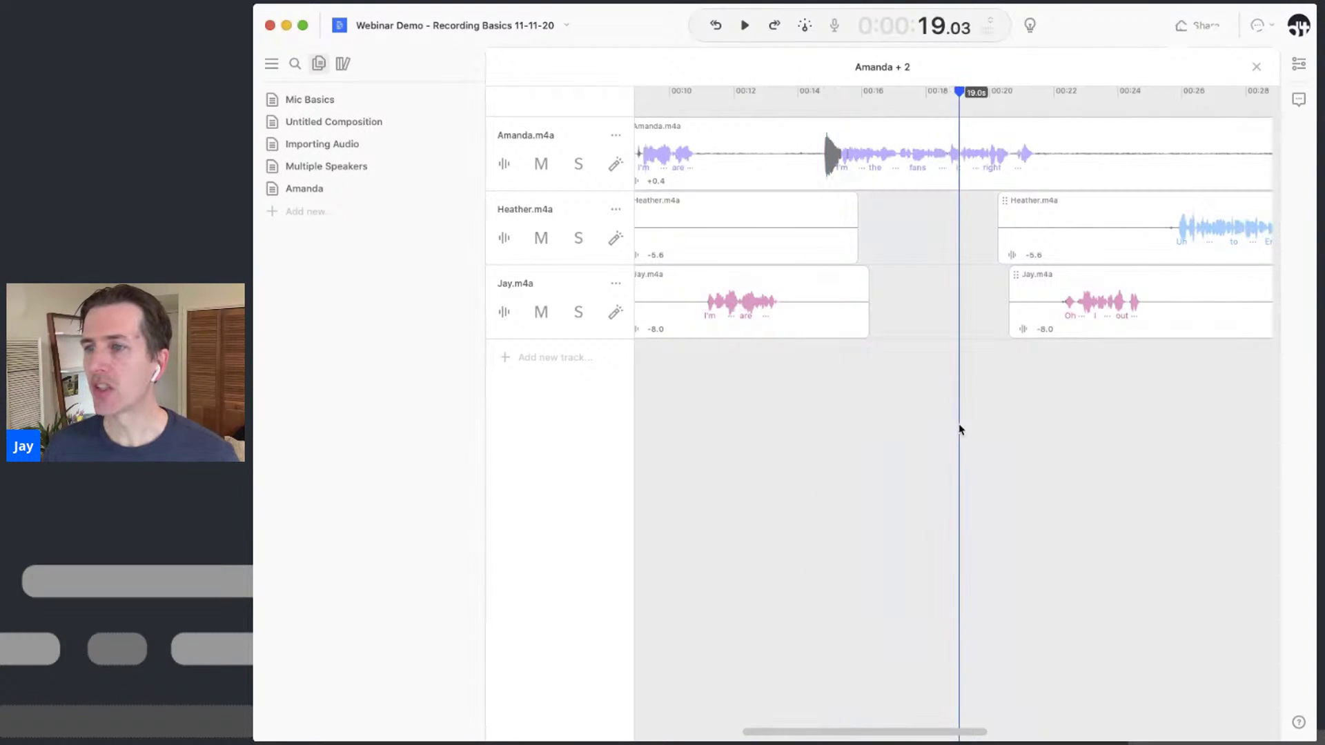
Close the Amanda + 2 sequence editor and expand the transcript to show the full conversation
left_click(1257, 68)
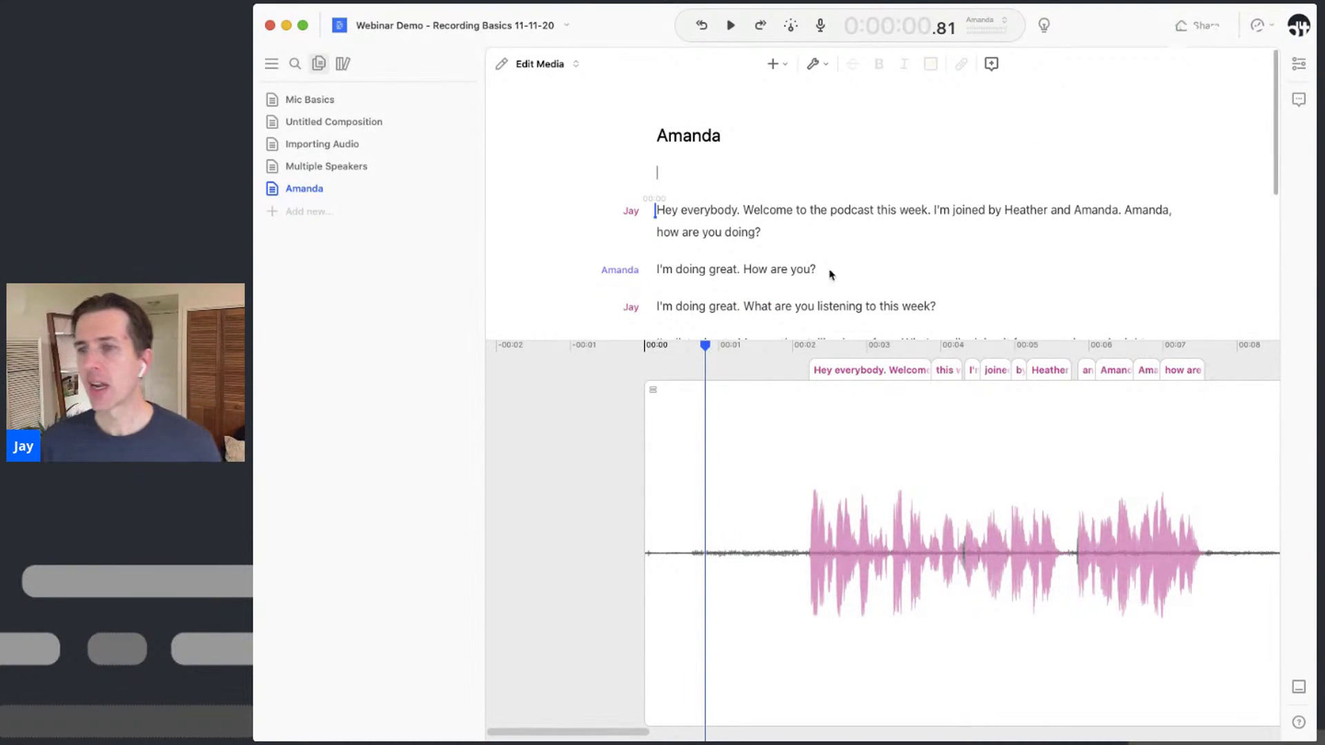
left_click_drag(849, 340, 757, 623)
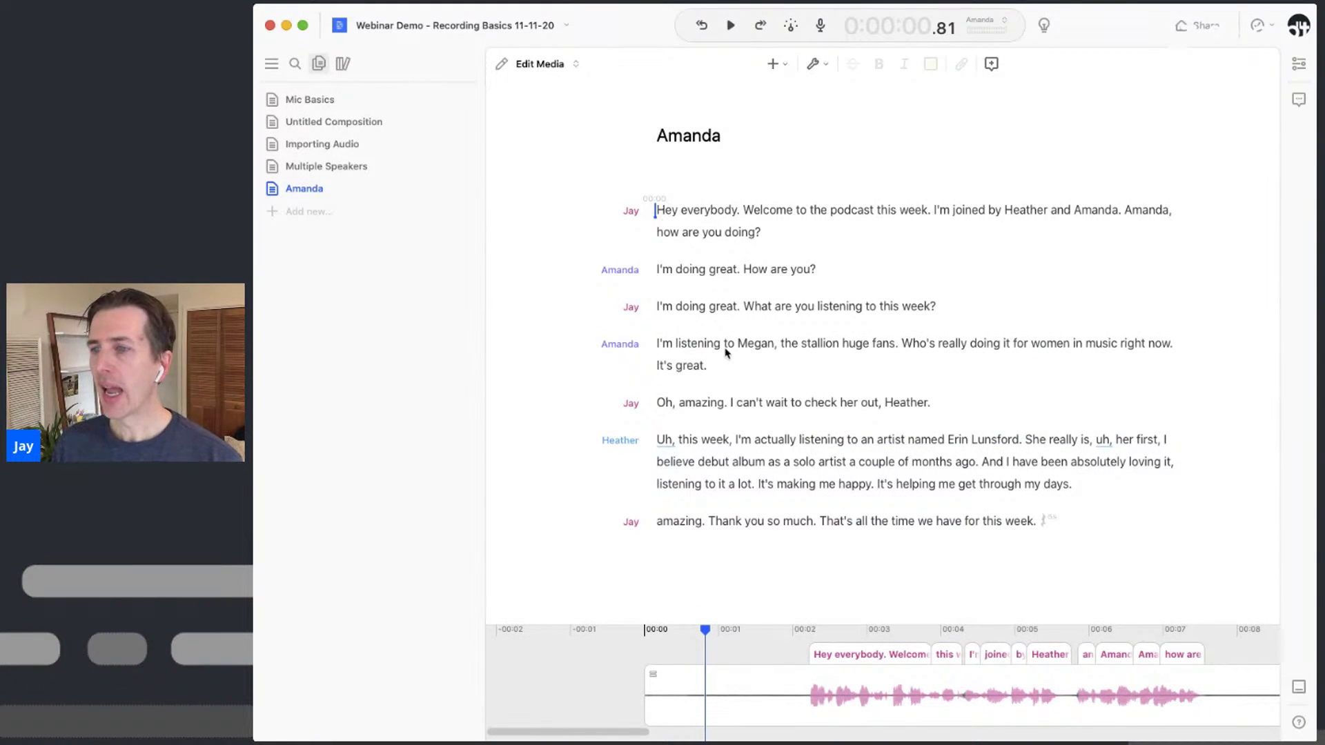
left_click(839, 442)
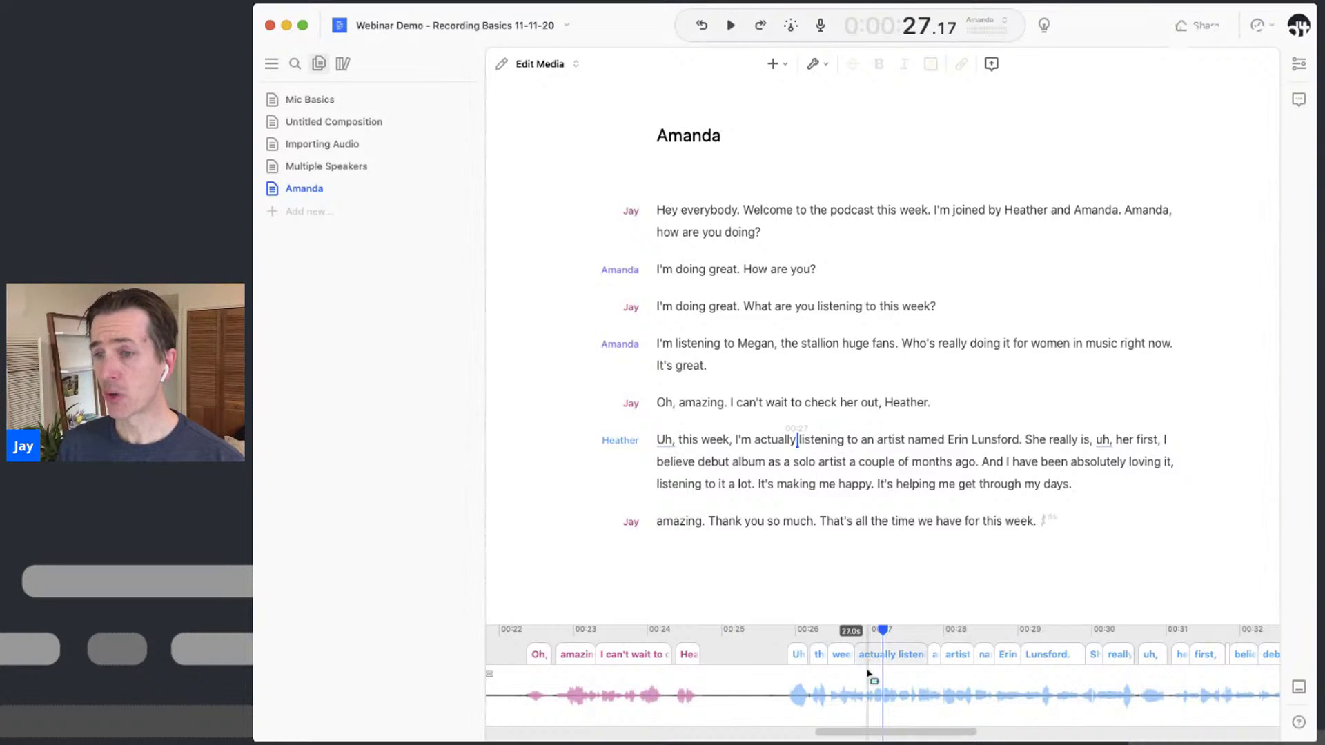
scroll(862, 679, "down", 2)
scroll(862, 680, "right", 10)
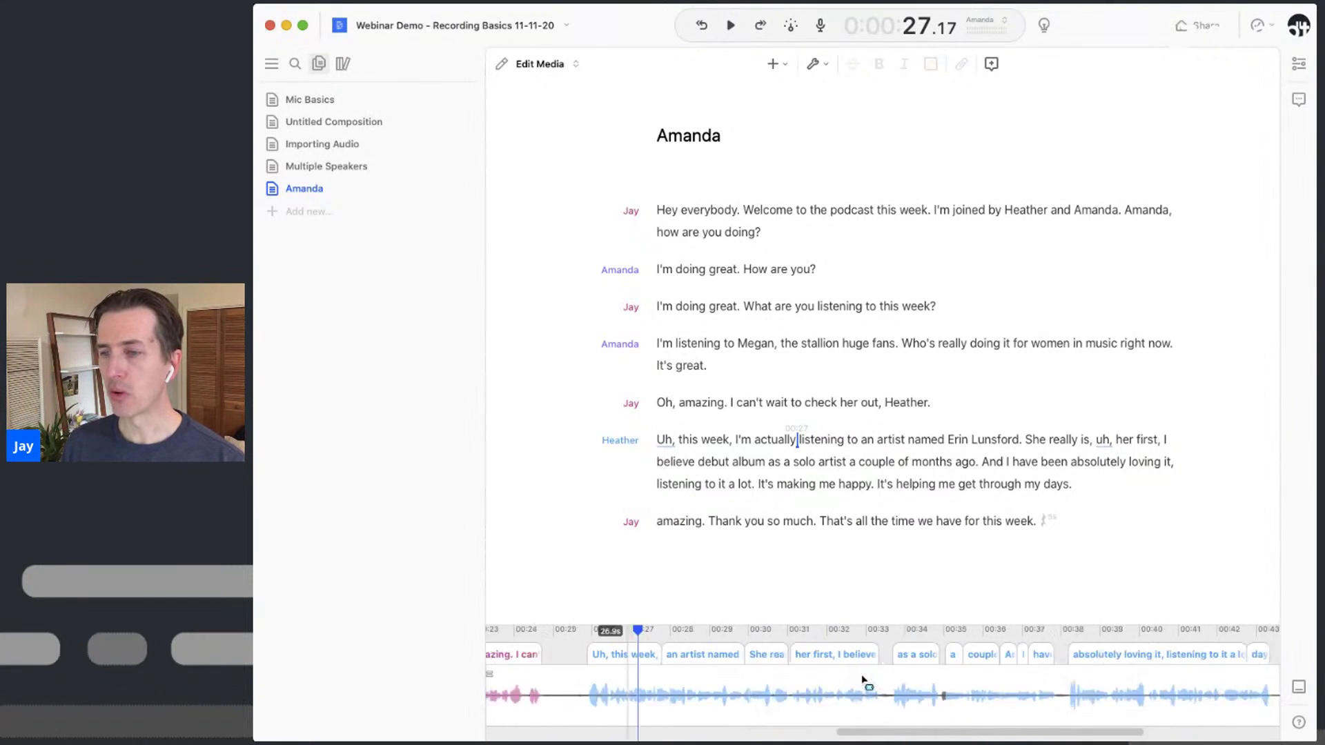
scroll(862, 679, "left", 6)
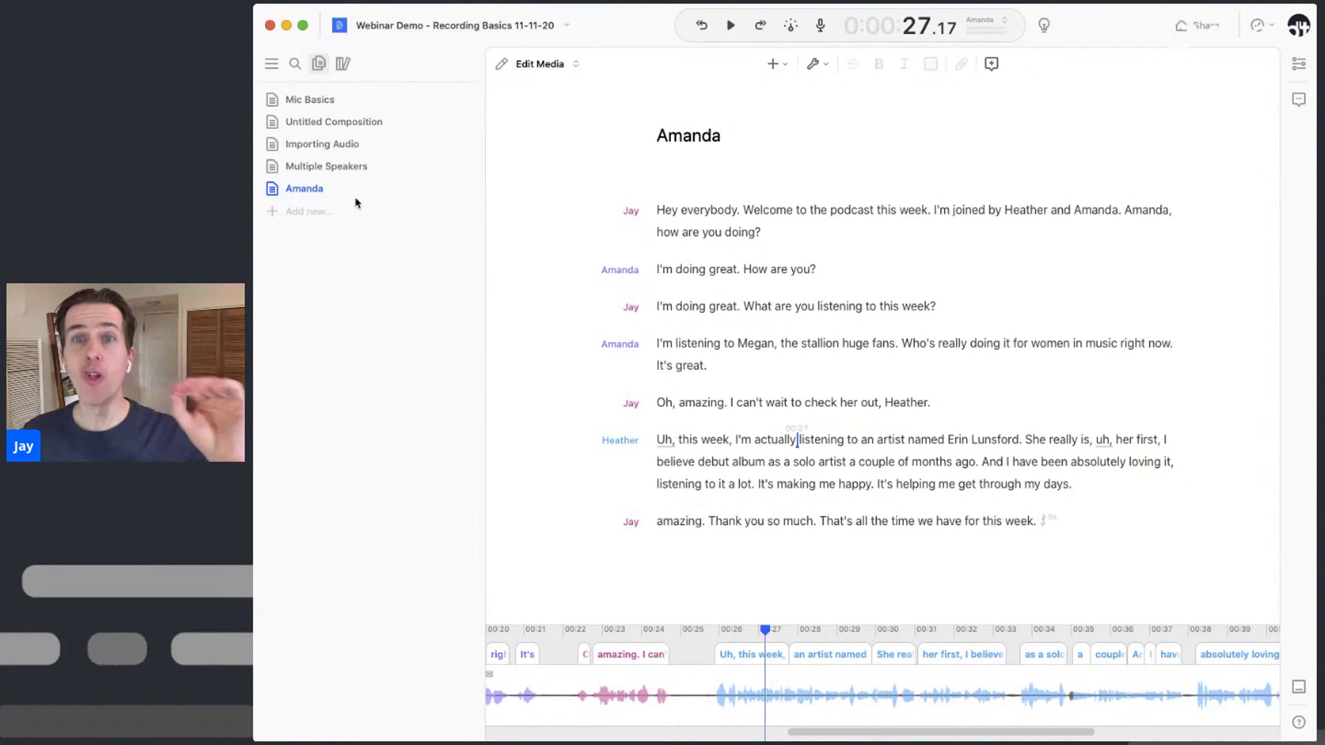
Add a composition from the sidebar and title it 'Importing with a Transcript'
left_click(320, 220)
left_click(317, 238)
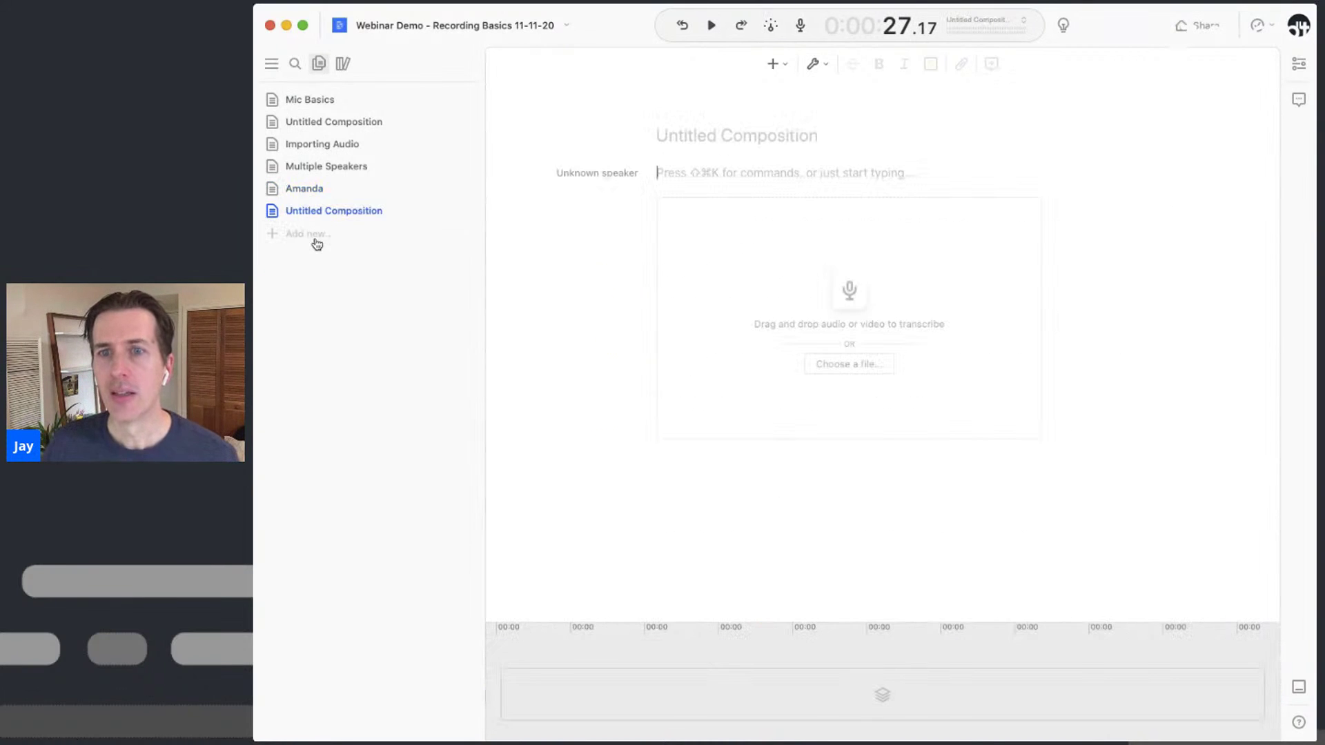
type("Importing with a Transcript")
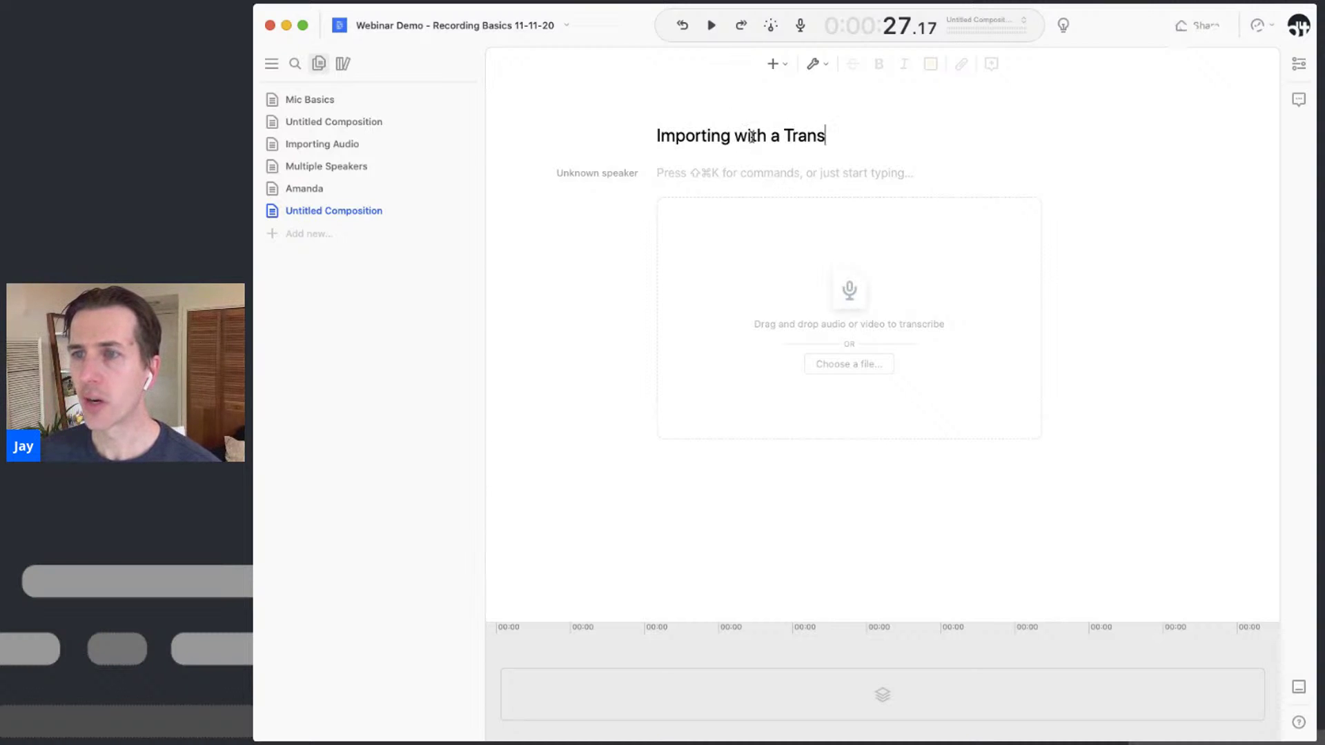
key("Return")
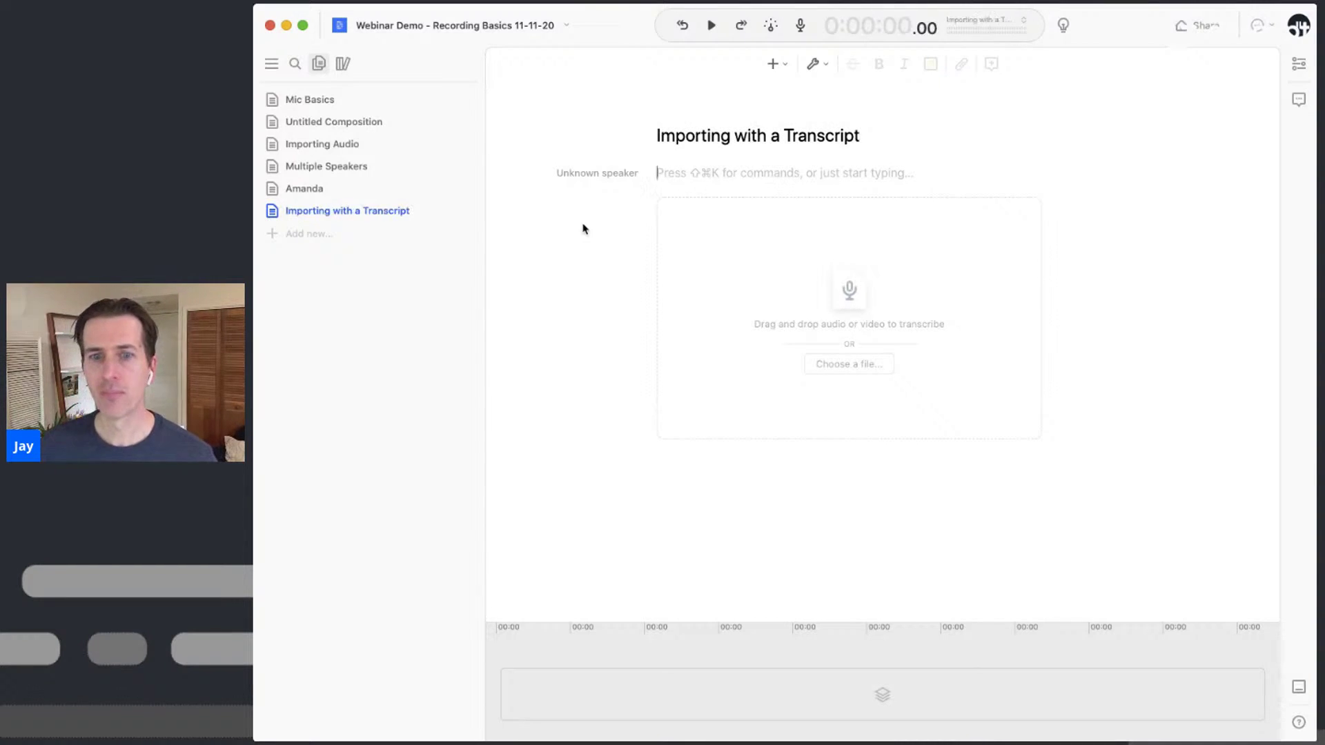
key("super+Tab")
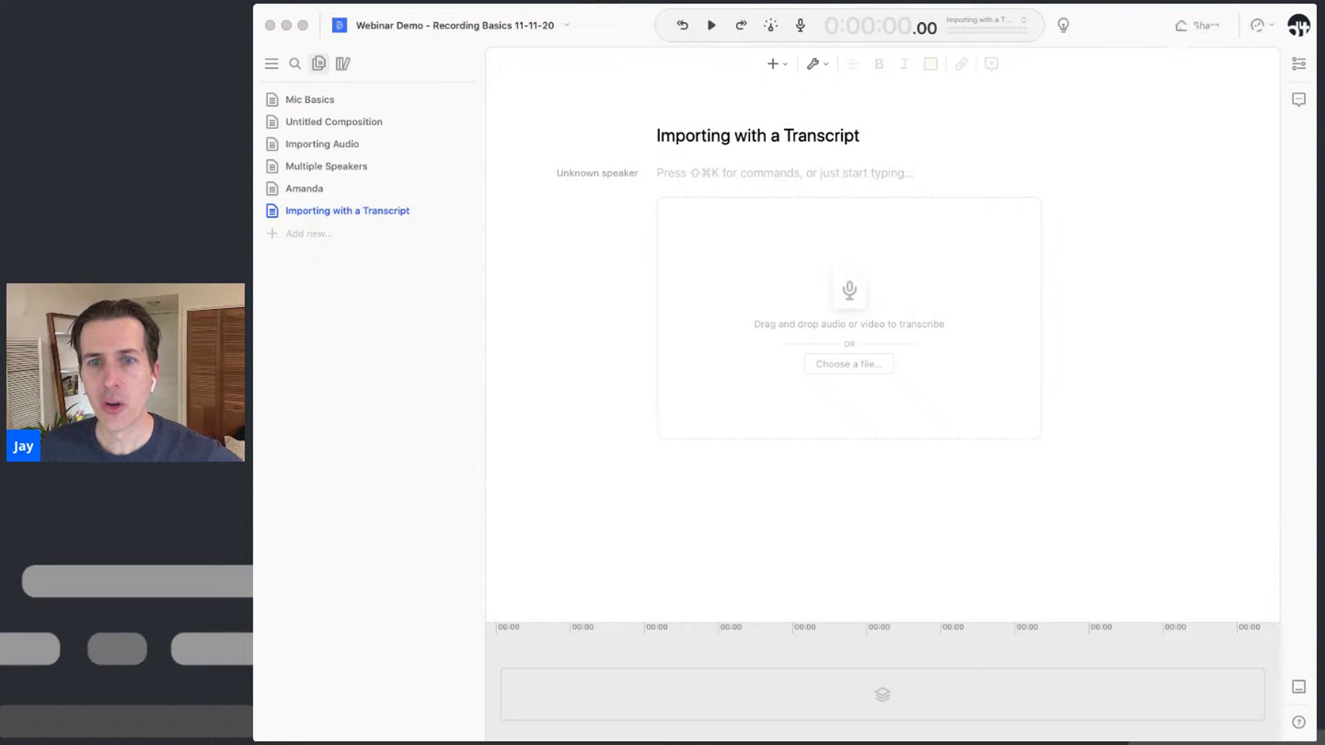
Drop 'Amanda - voice over.m4a' from Finder into the Importing with a Transcript composition
left_click_drag(386, 233, 823, 291)
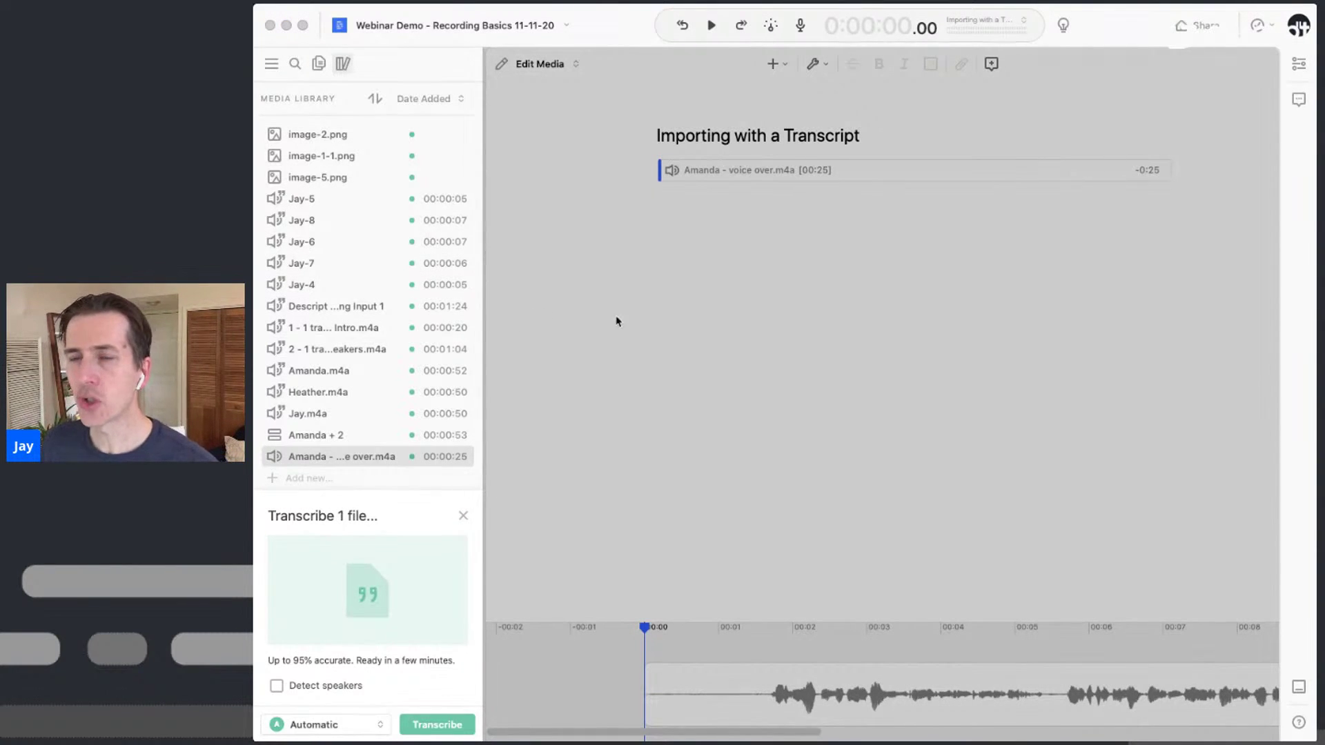
left_click(629, 25)
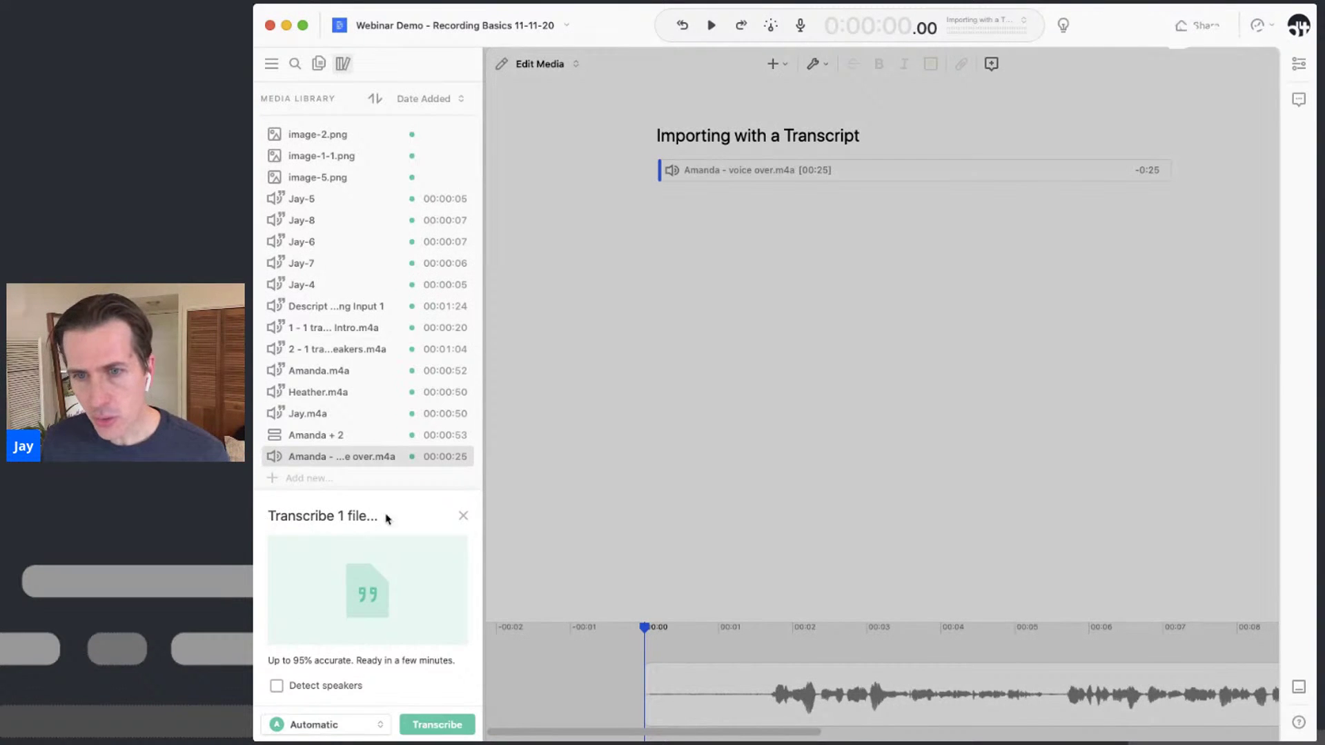
Switch transcription to Import Transcript, paste the prepared text, and sync it to the voice-over clip
left_click(337, 730)
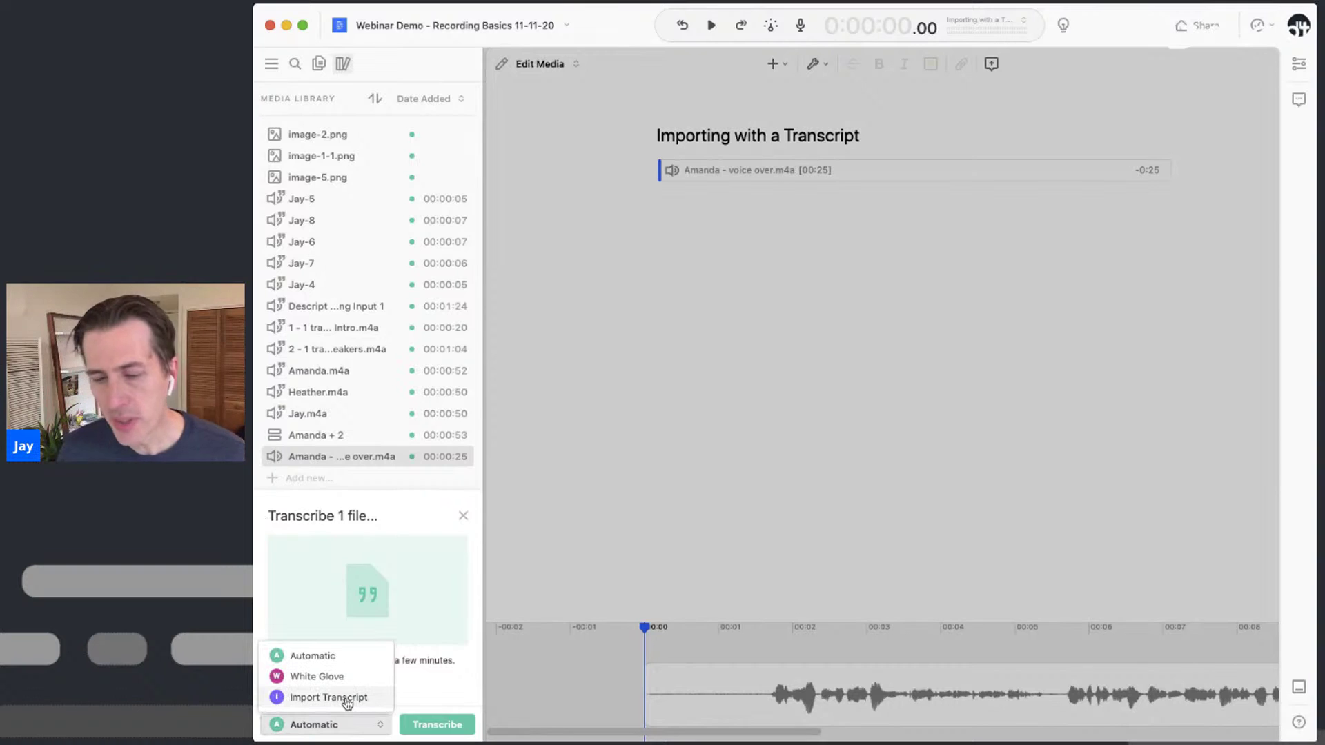
left_click(347, 699)
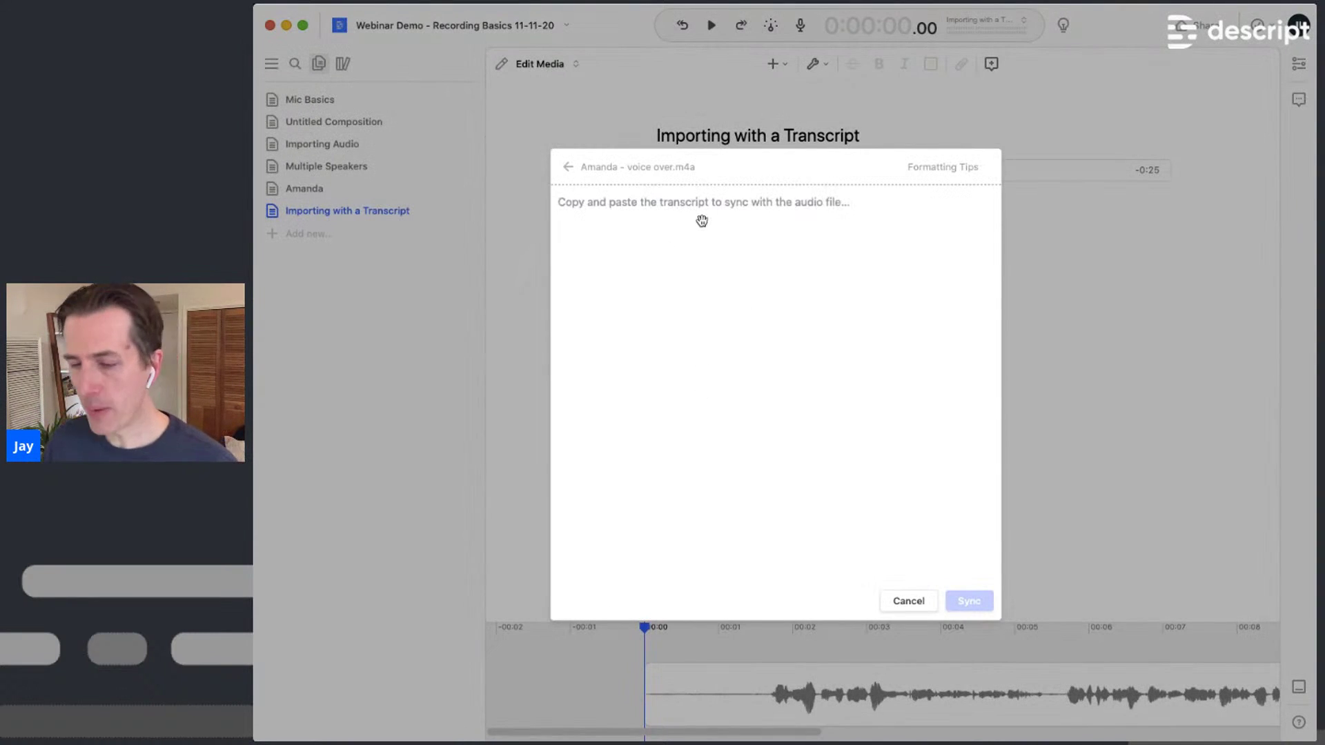
type("Houston rapper Megan Thee Stallion began gaining attention in 2016, first with a standout verse on various-artists rap showcase The Houston Cypher. Sexually charged lyrics and nonstop confidence defined her style, and she quickly took off locally. Several one-off tracks led to 2017's Make It Hot mixtape and 2018's follow-up project, Tina Snow.")
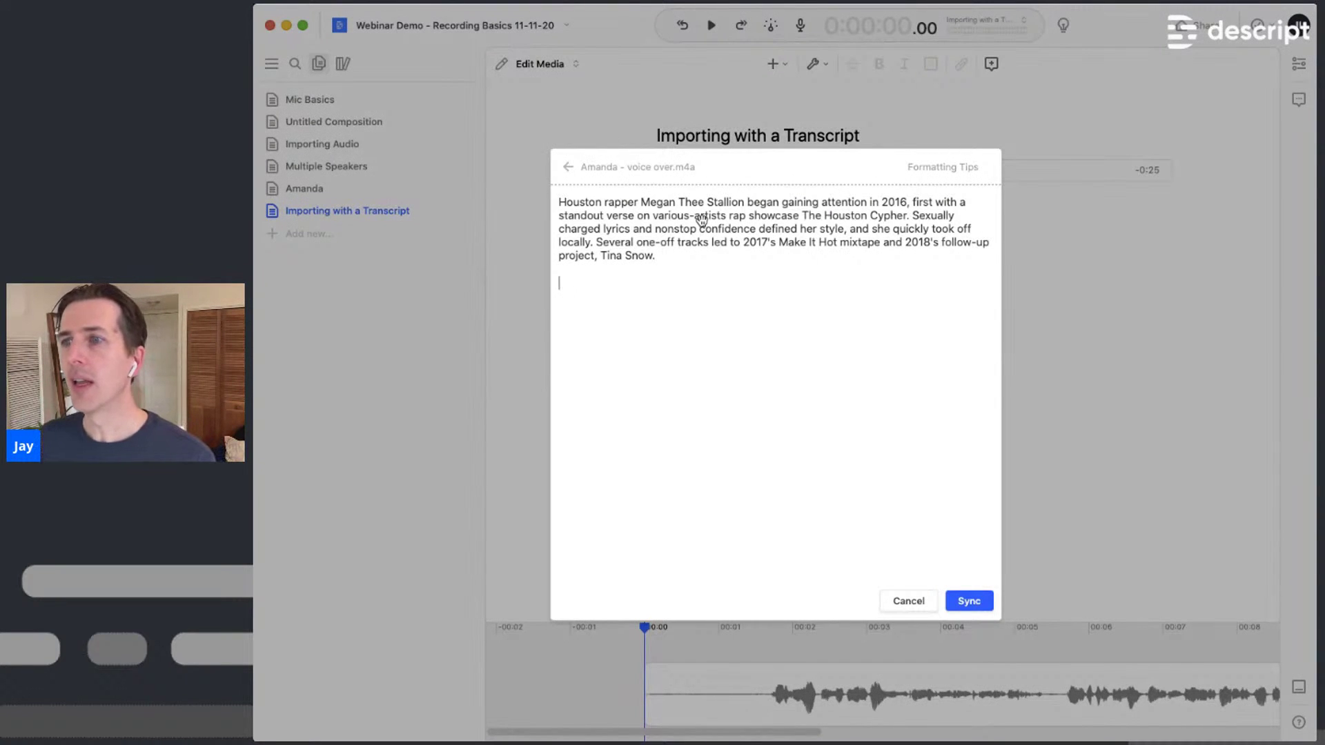
left_click(982, 605)
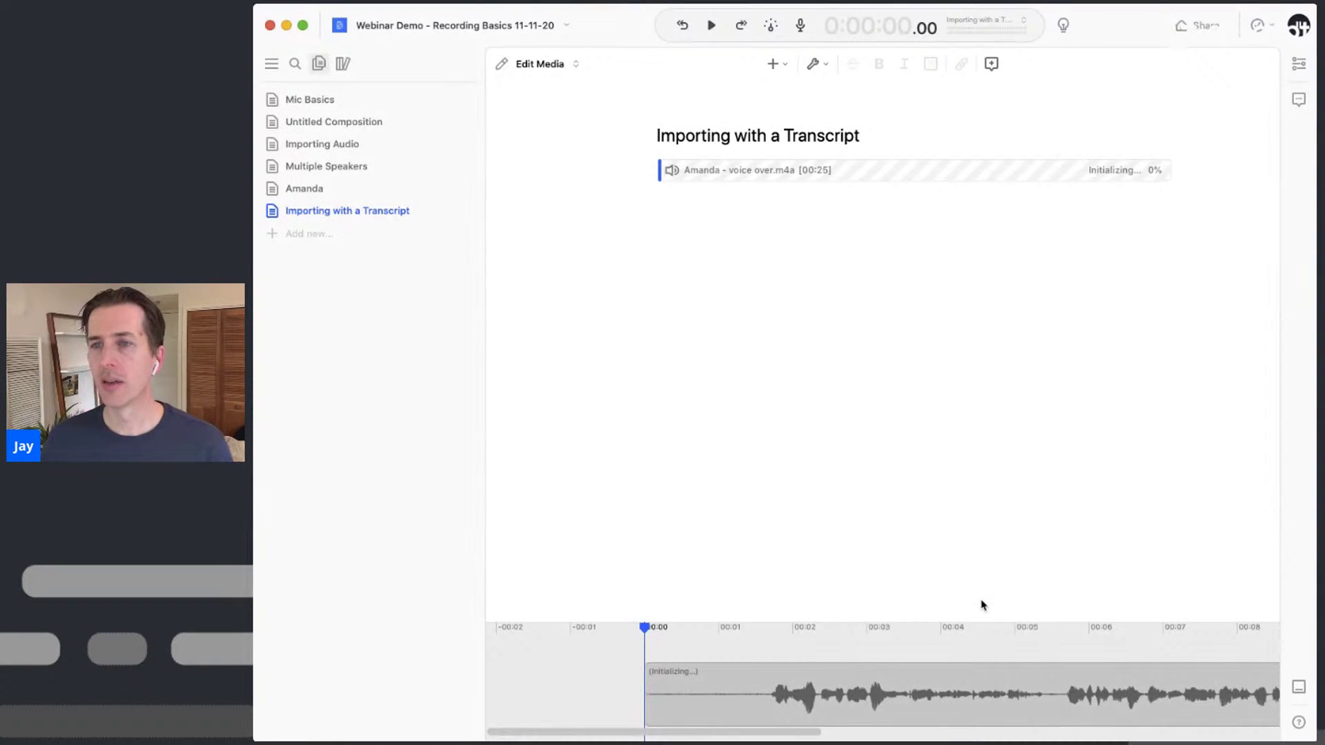
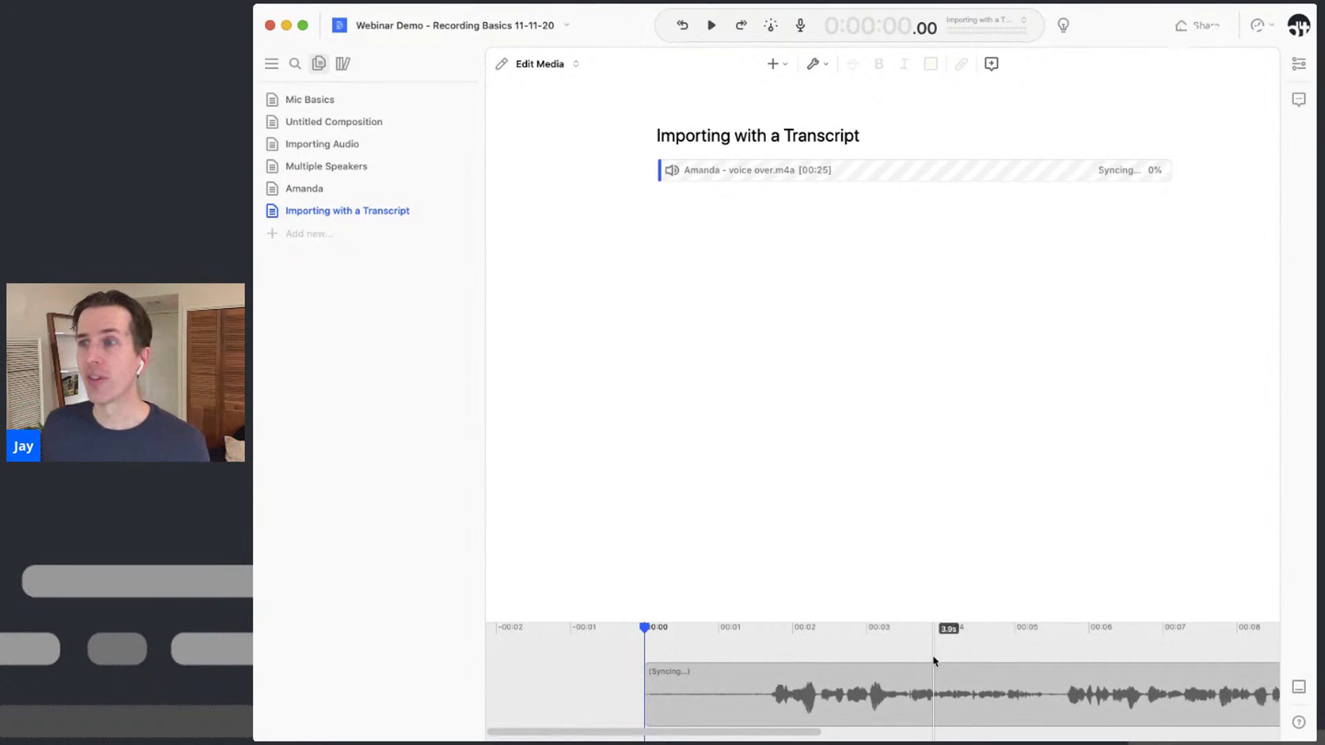
Create a new empty composition titled 'Video'
left_click(329, 238)
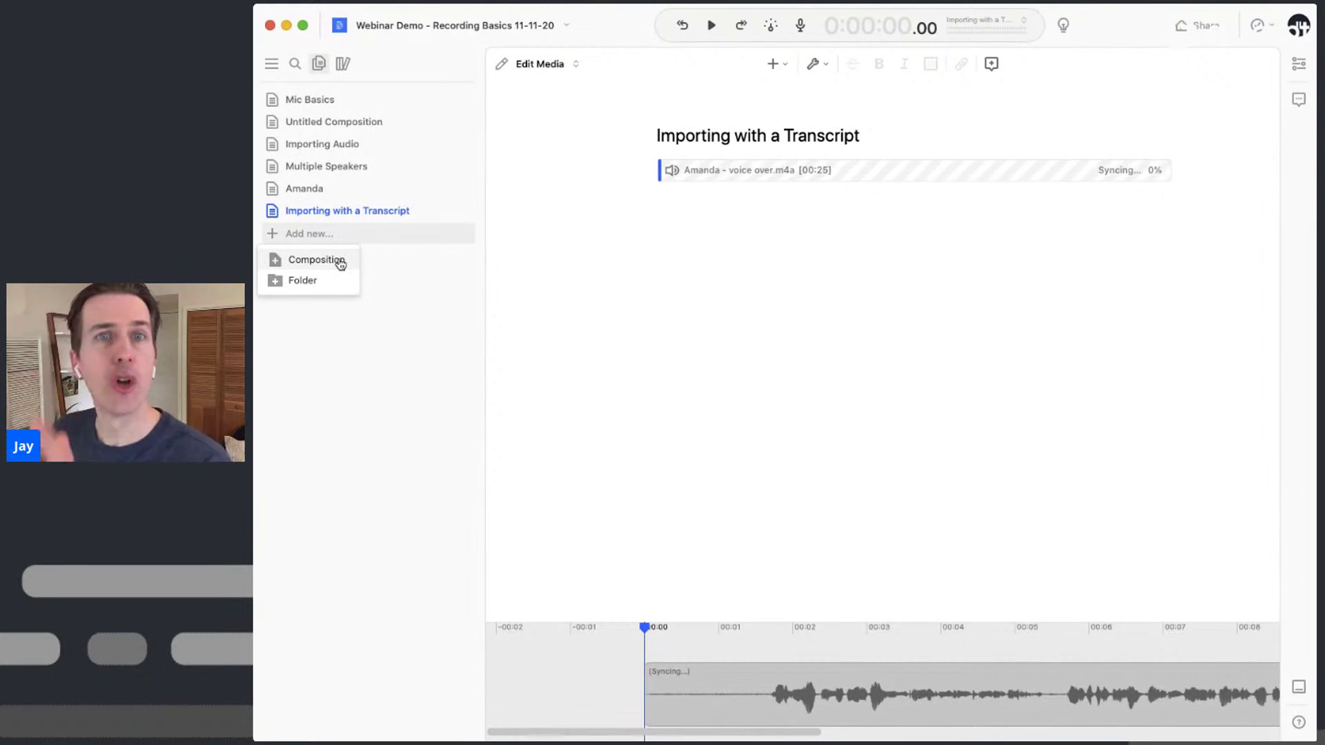
left_click(340, 264)
type("Video")
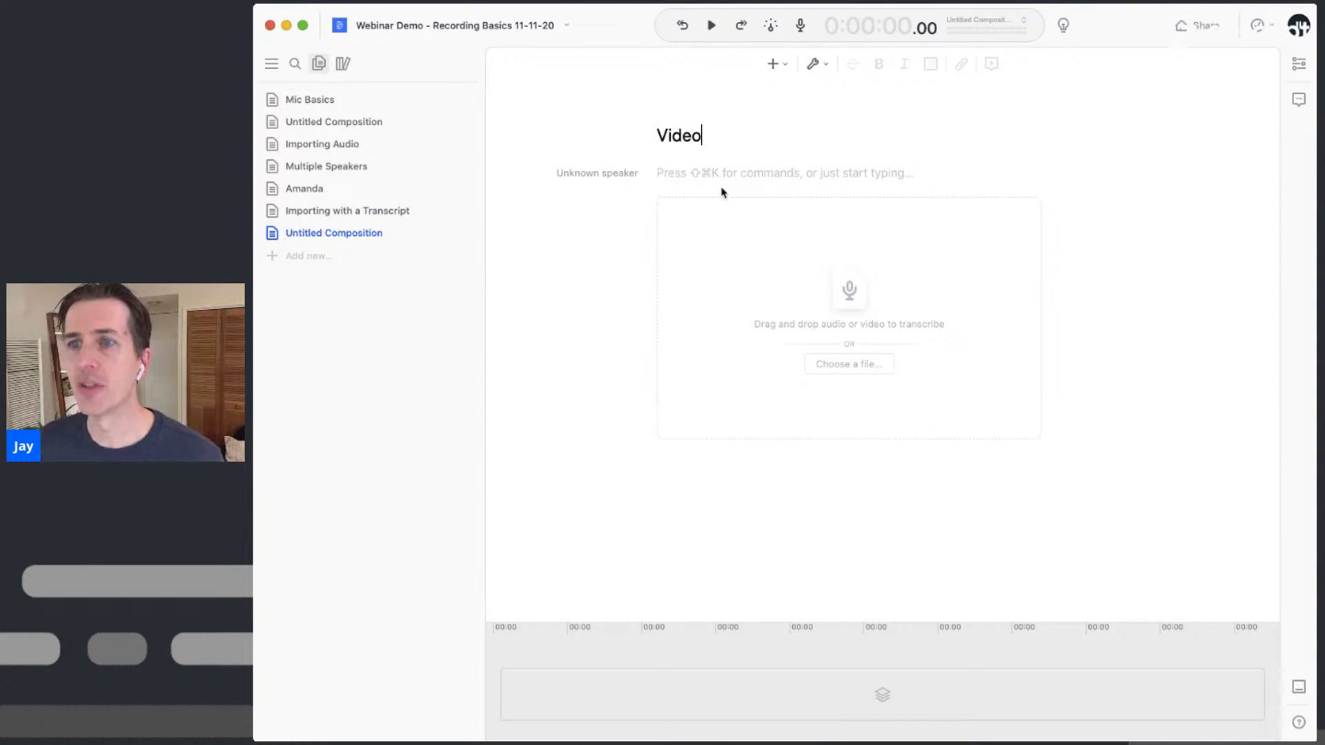
left_click(730, 176)
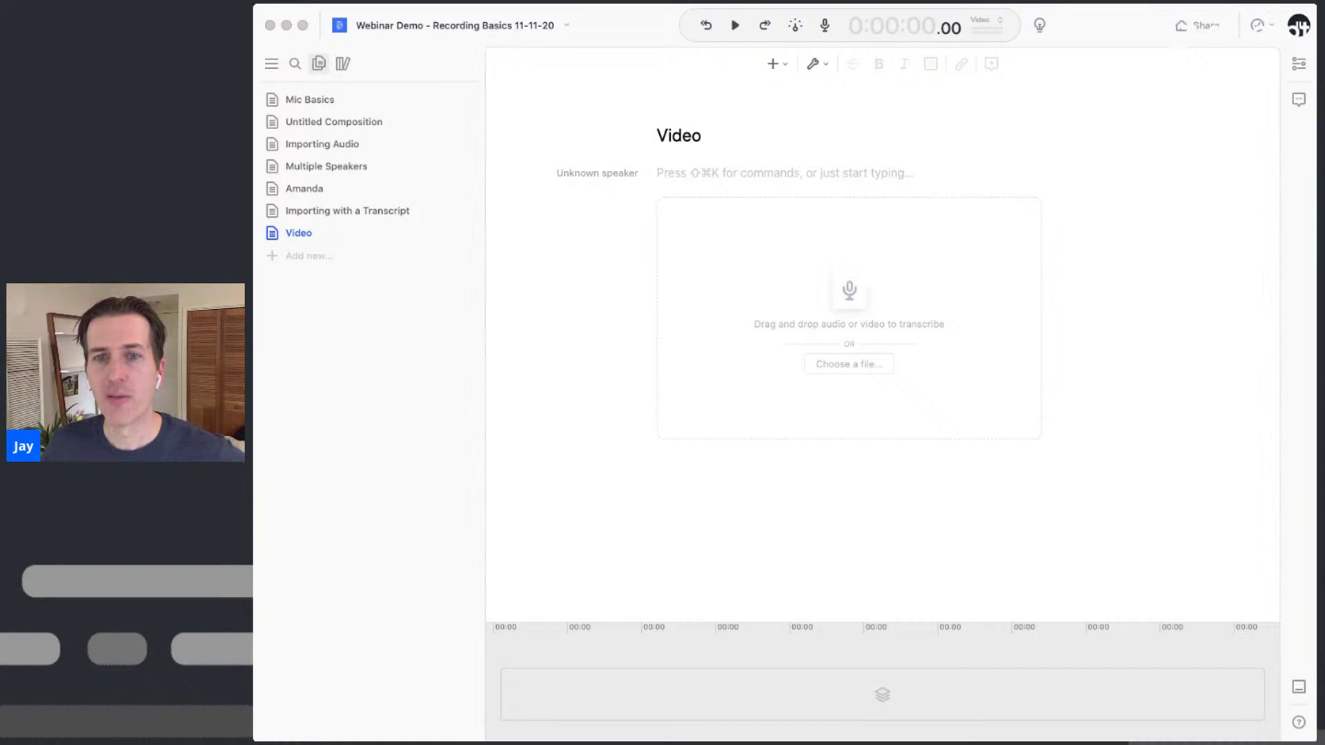
Import '5 - zoom_1.mp4' into Video and transcribe it with speaker detection for 3 speakers
left_click_drag(862, 184, 871, 311)
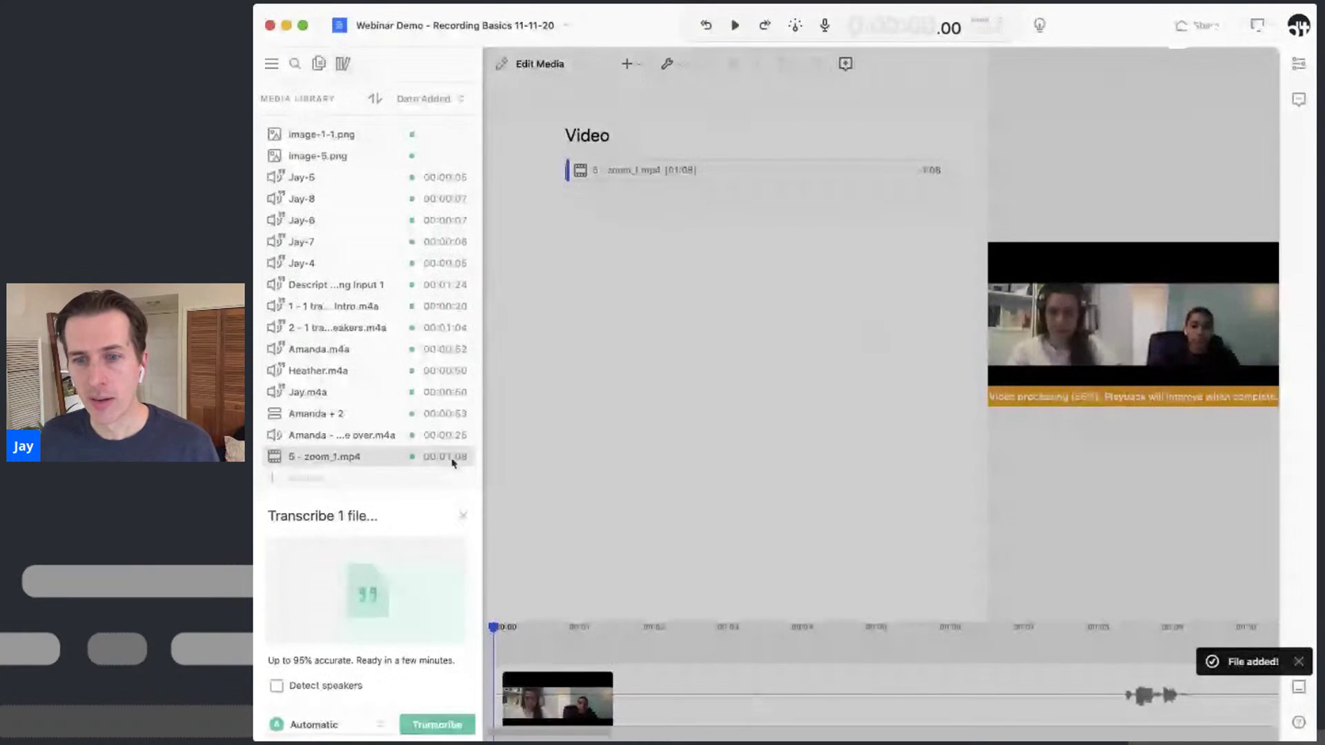
left_click(330, 690)
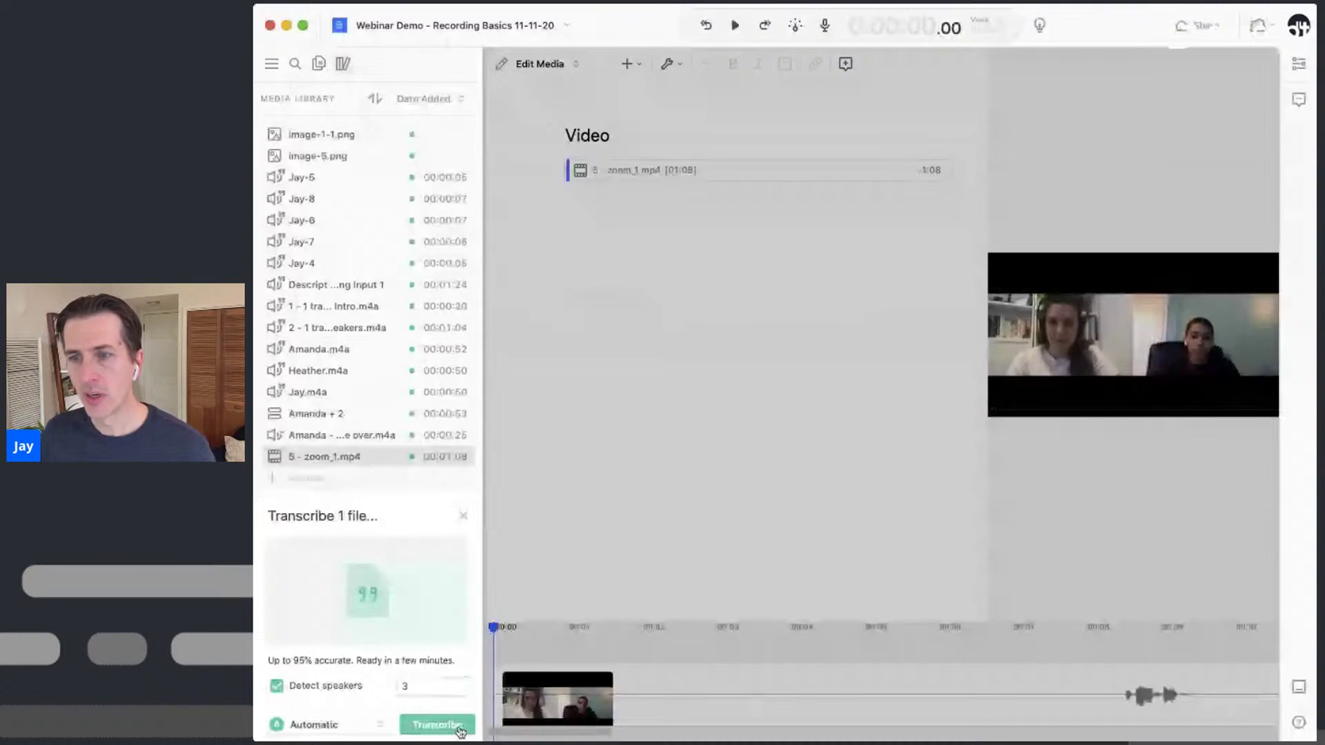
left_click(458, 726)
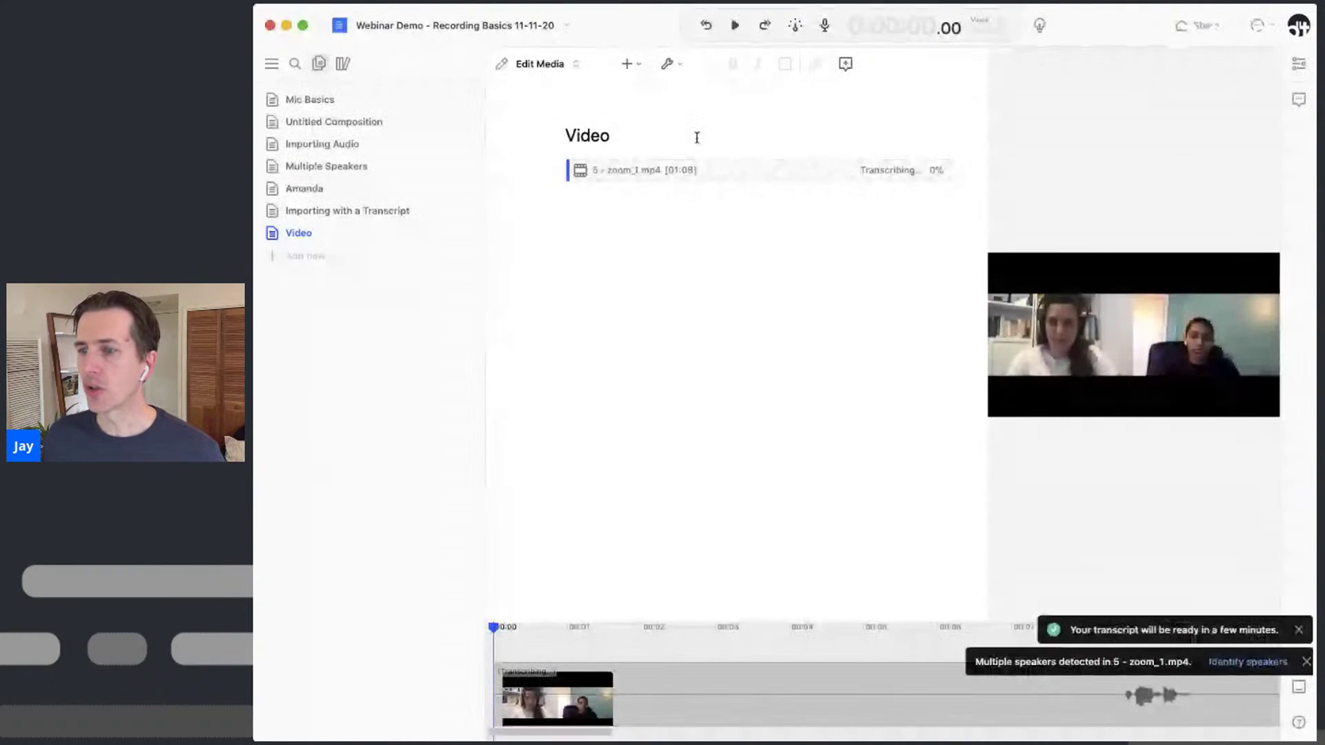
Pick a speaker name for each of the three detected speaker clips
left_click(1239, 662)
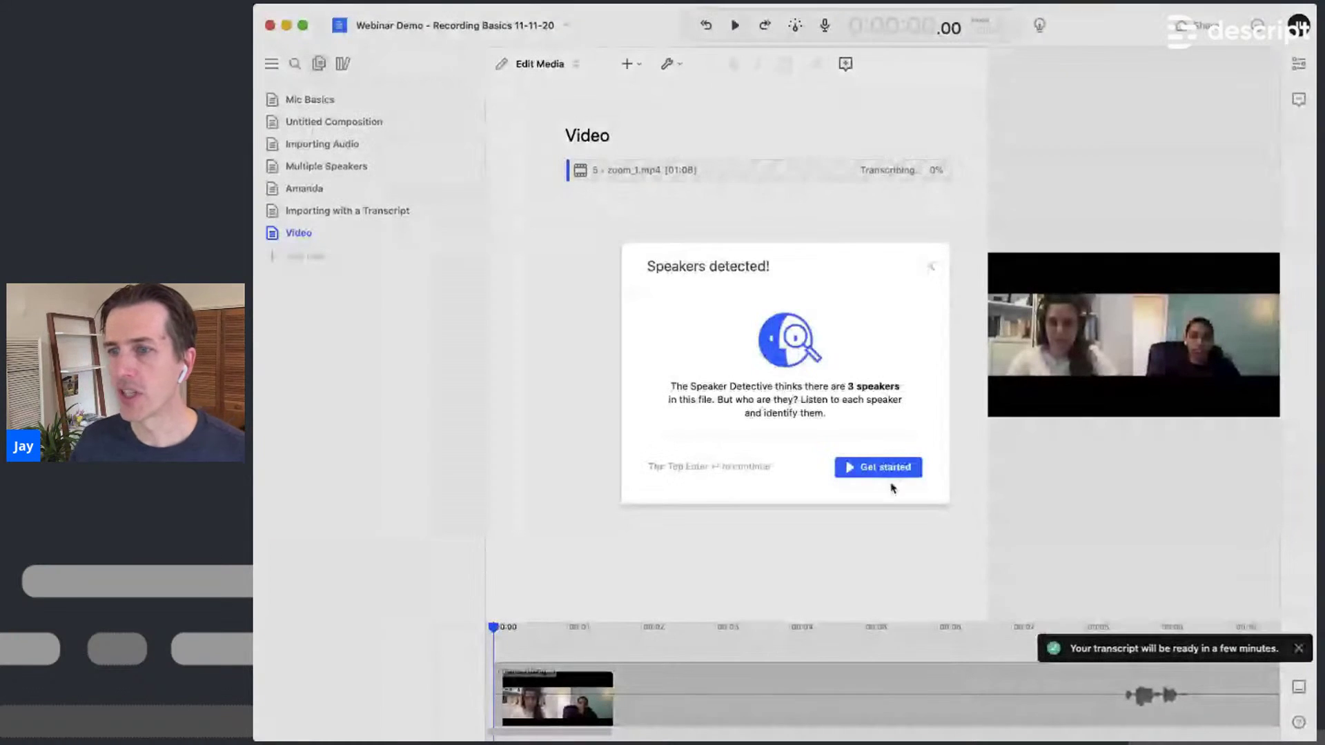
left_click(867, 468)
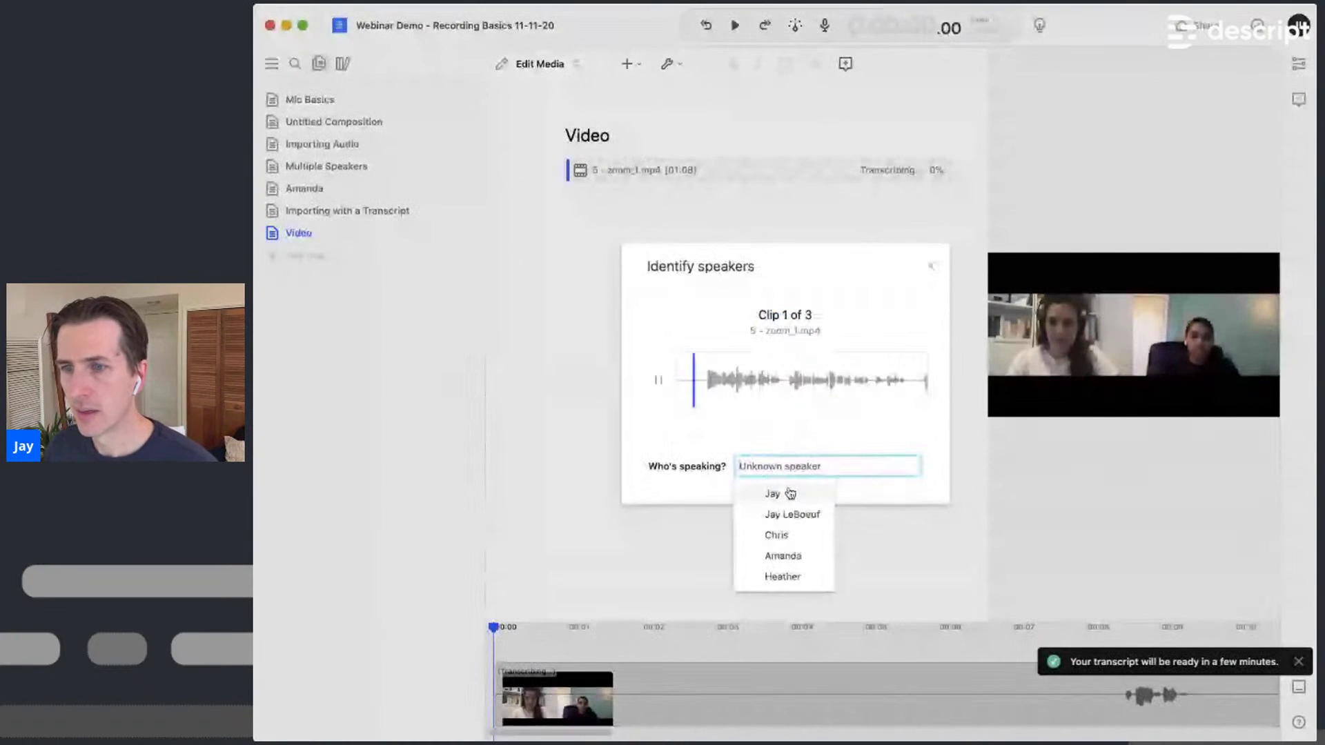
left_click(797, 557)
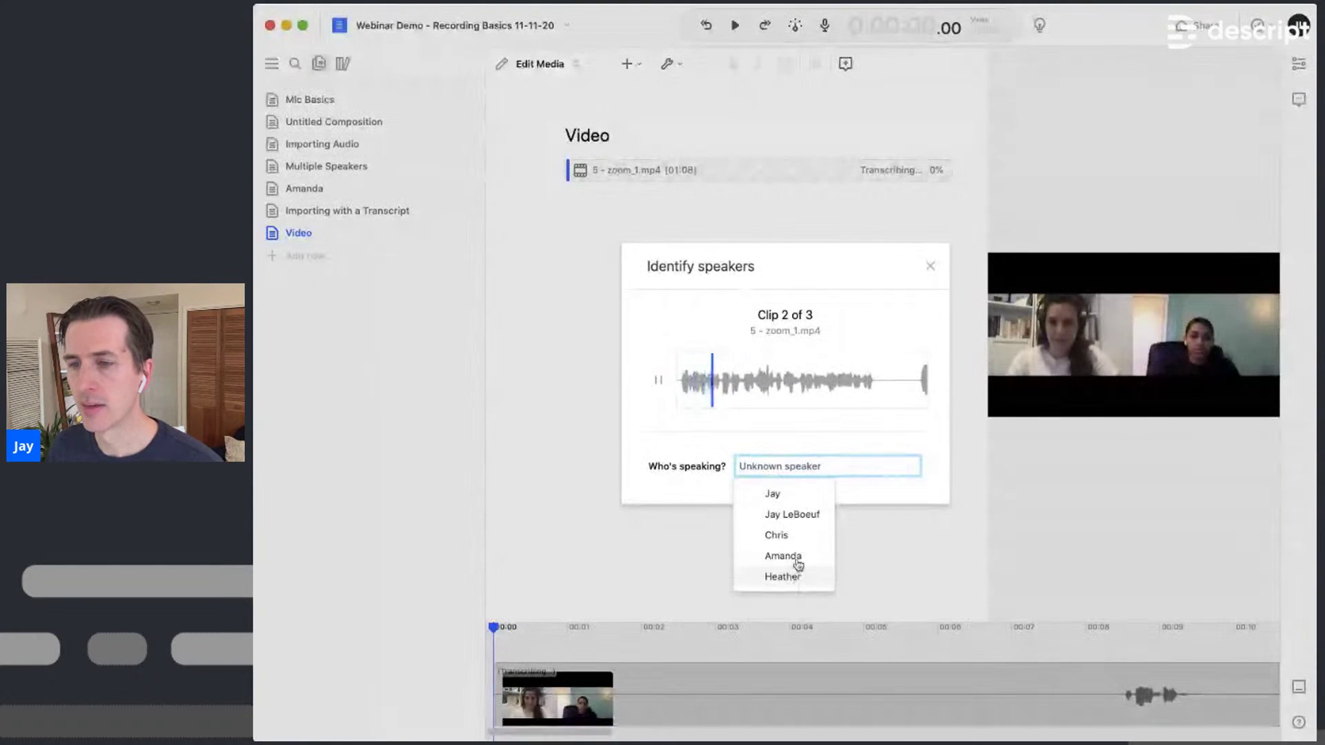
left_click(803, 501)
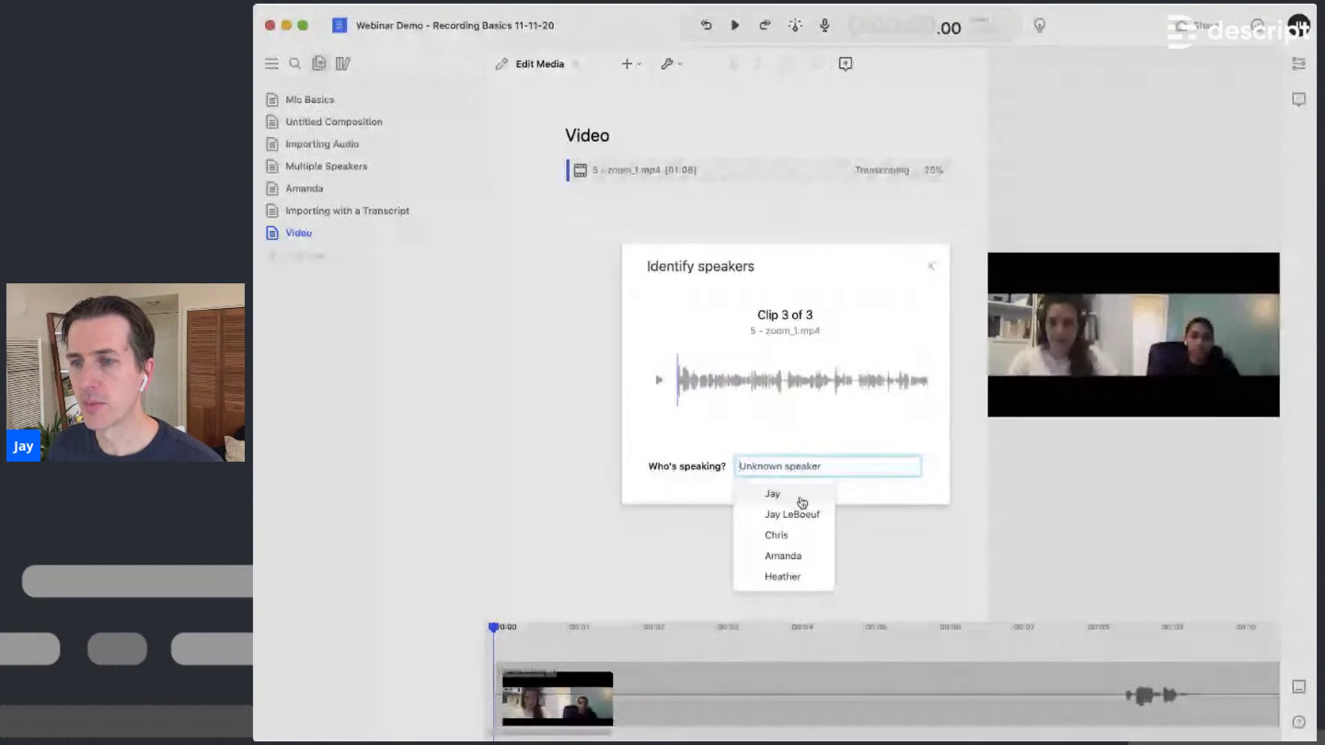
left_click(798, 578)
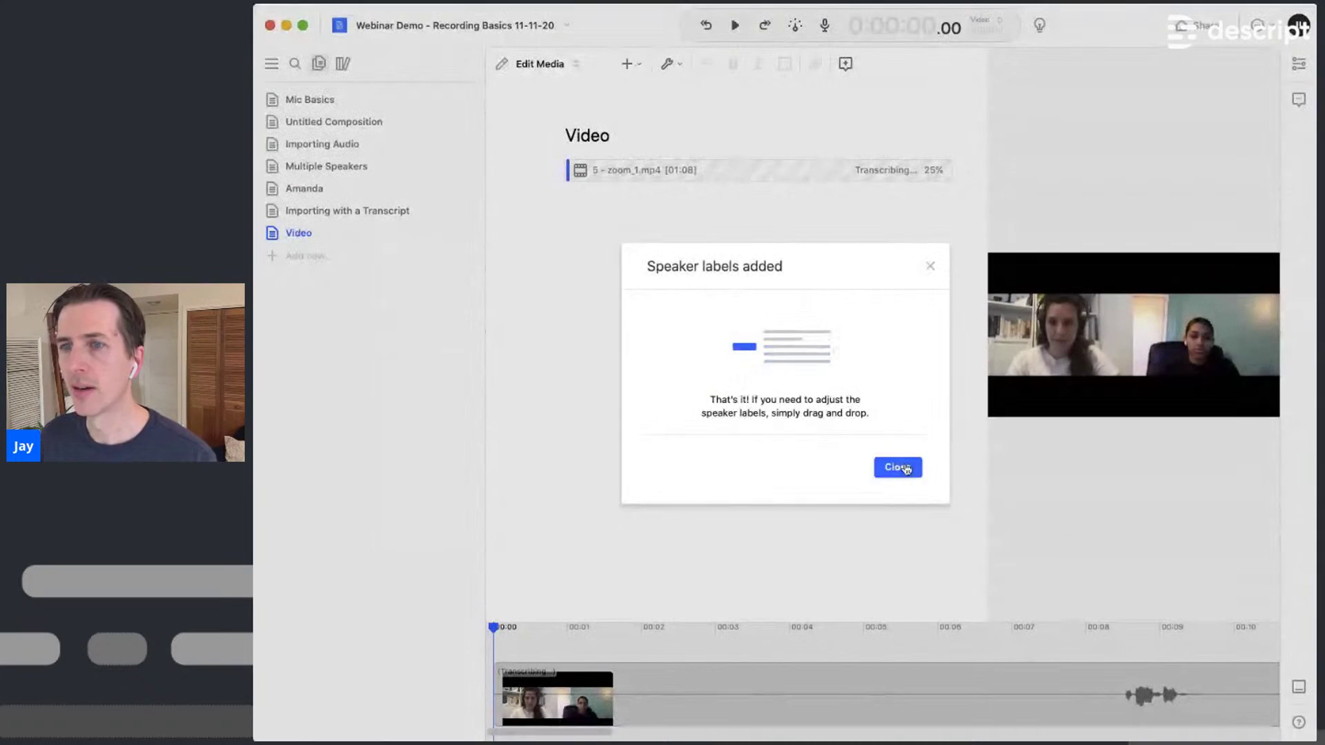
left_click(903, 467)
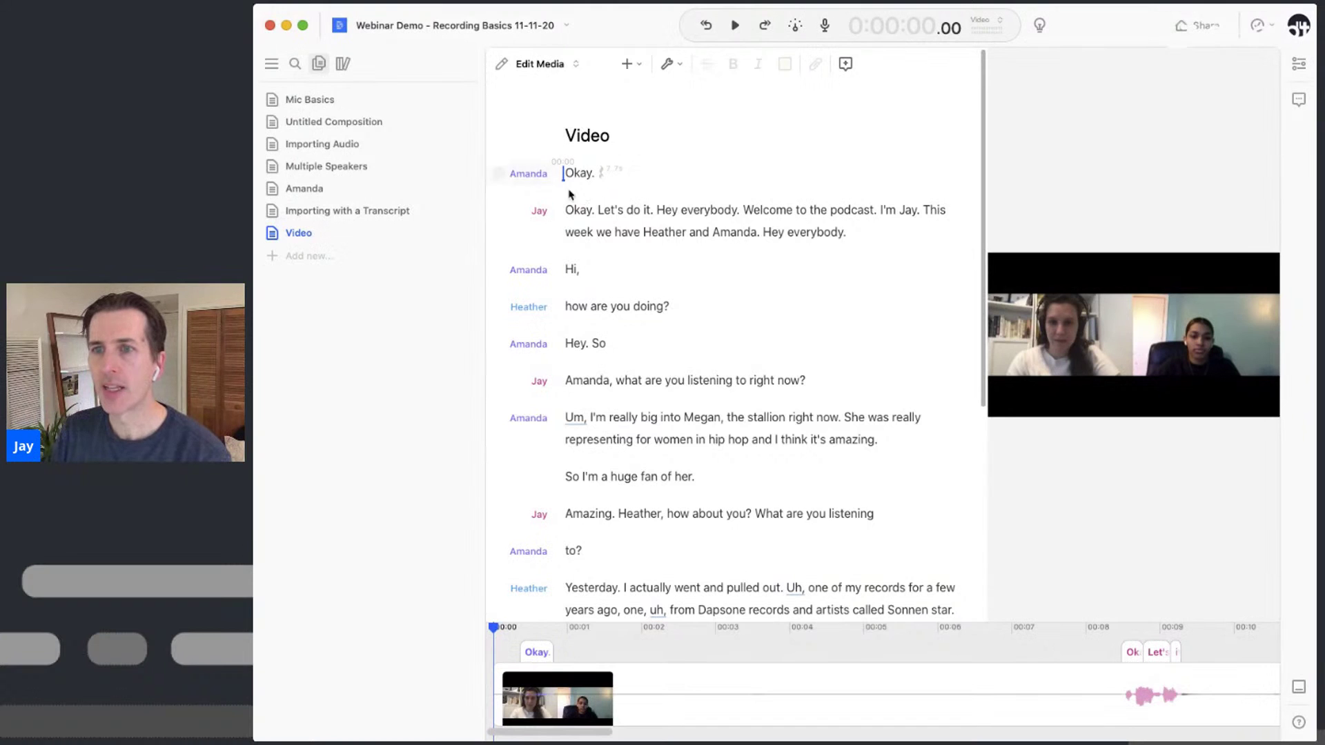
Review the Video transcript by playing it back from the word 'I'm'
scroll(611, 263, "down", 5)
scroll(611, 269, "down", 4)
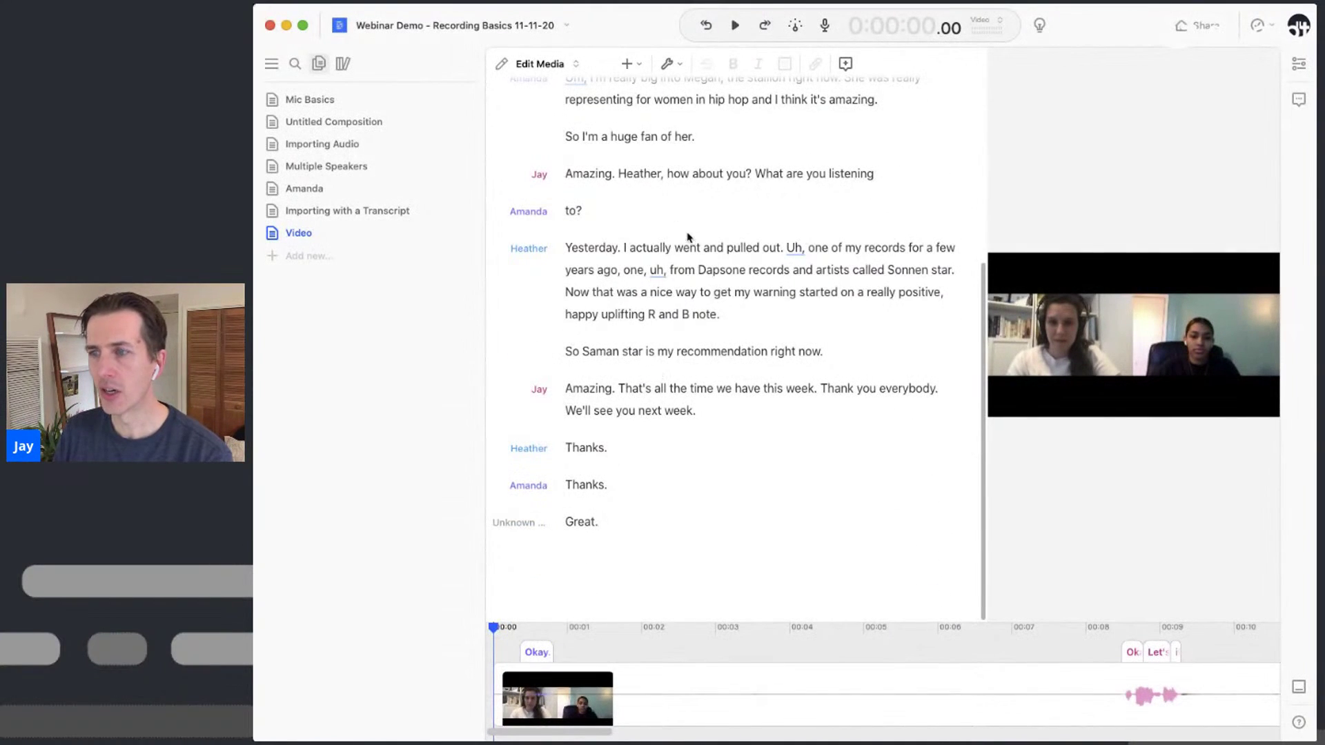
scroll(678, 224, "up", 9)
left_click(591, 419)
key("space")
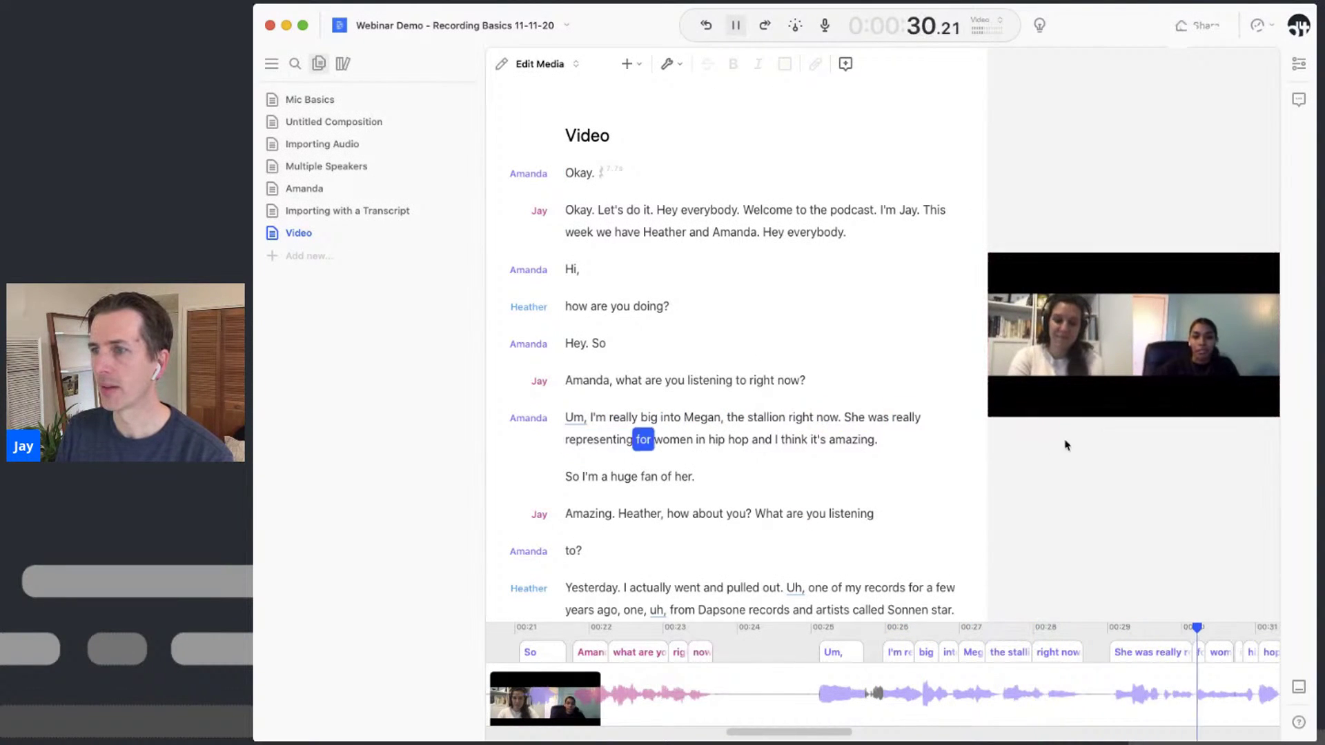
key("space")
Delete the opening 'Okay.' and welcome paragraph plus both closing 'Thanks.' lines
left_click_drag(570, 178, 869, 242)
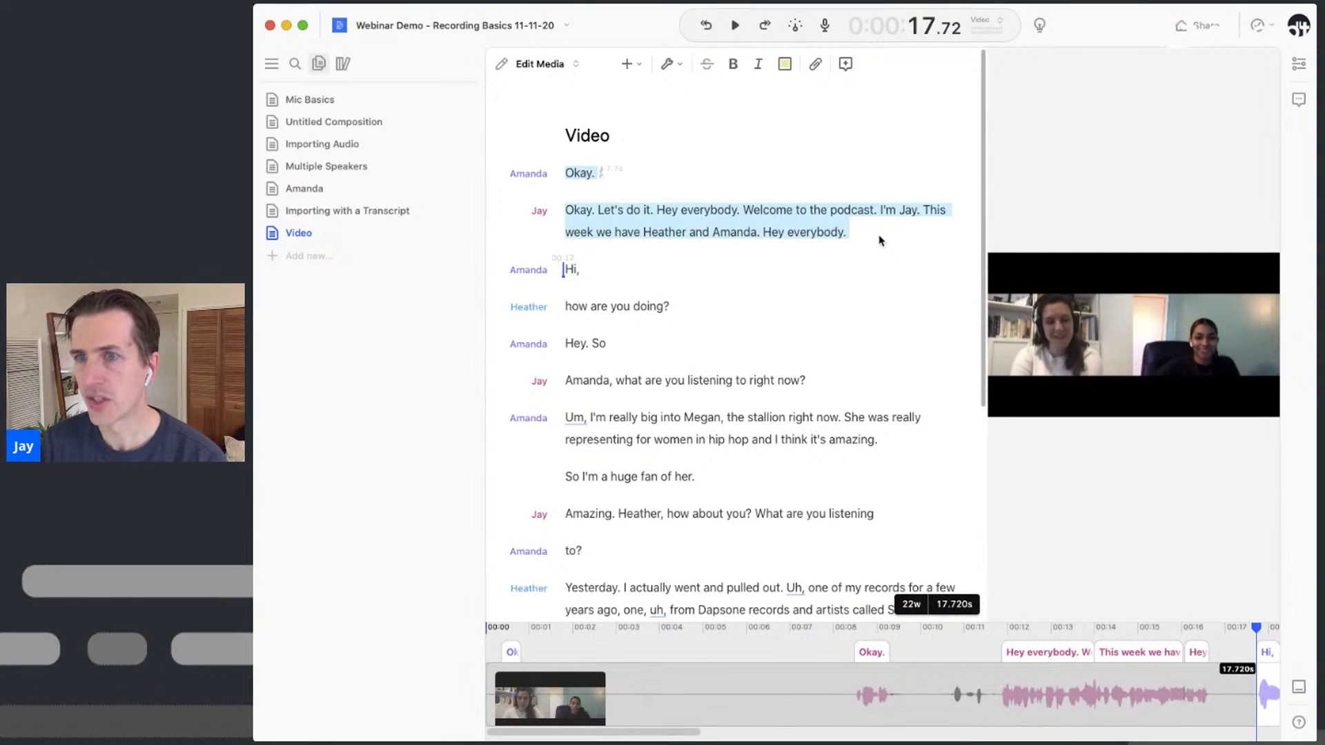
key("BackSpace")
scroll(621, 258, "down", 5)
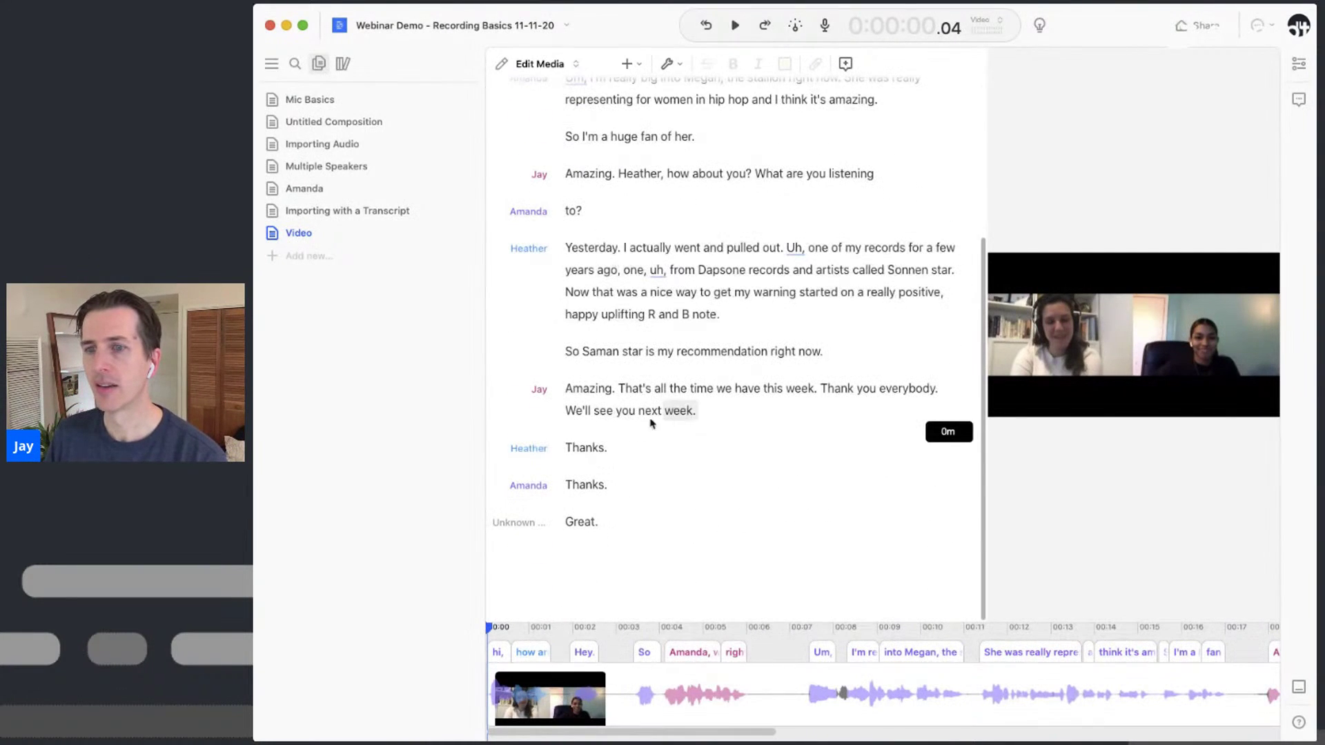
left_click_drag(591, 445, 621, 512)
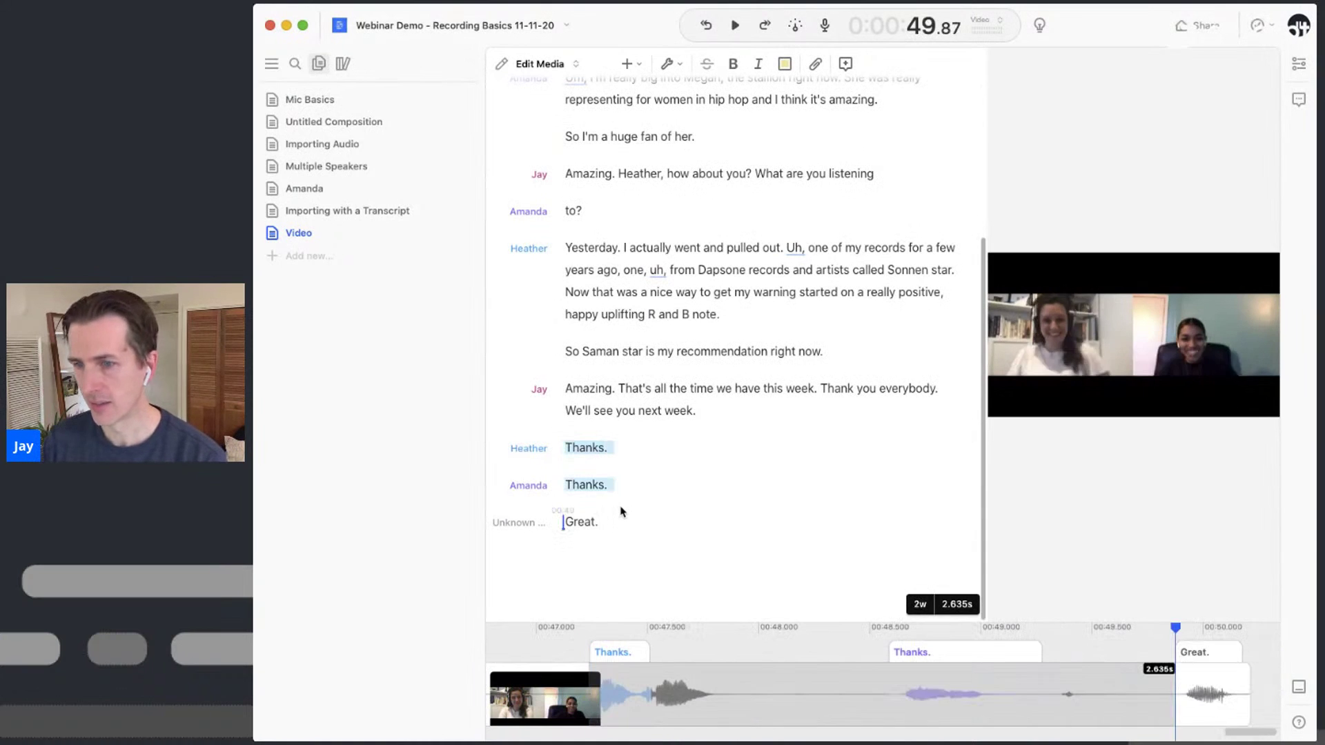
key("BackSpace")
Move the Yesterday paragraph to follow 'So I'm a huge fan of her.' and play it back
left_click(680, 325)
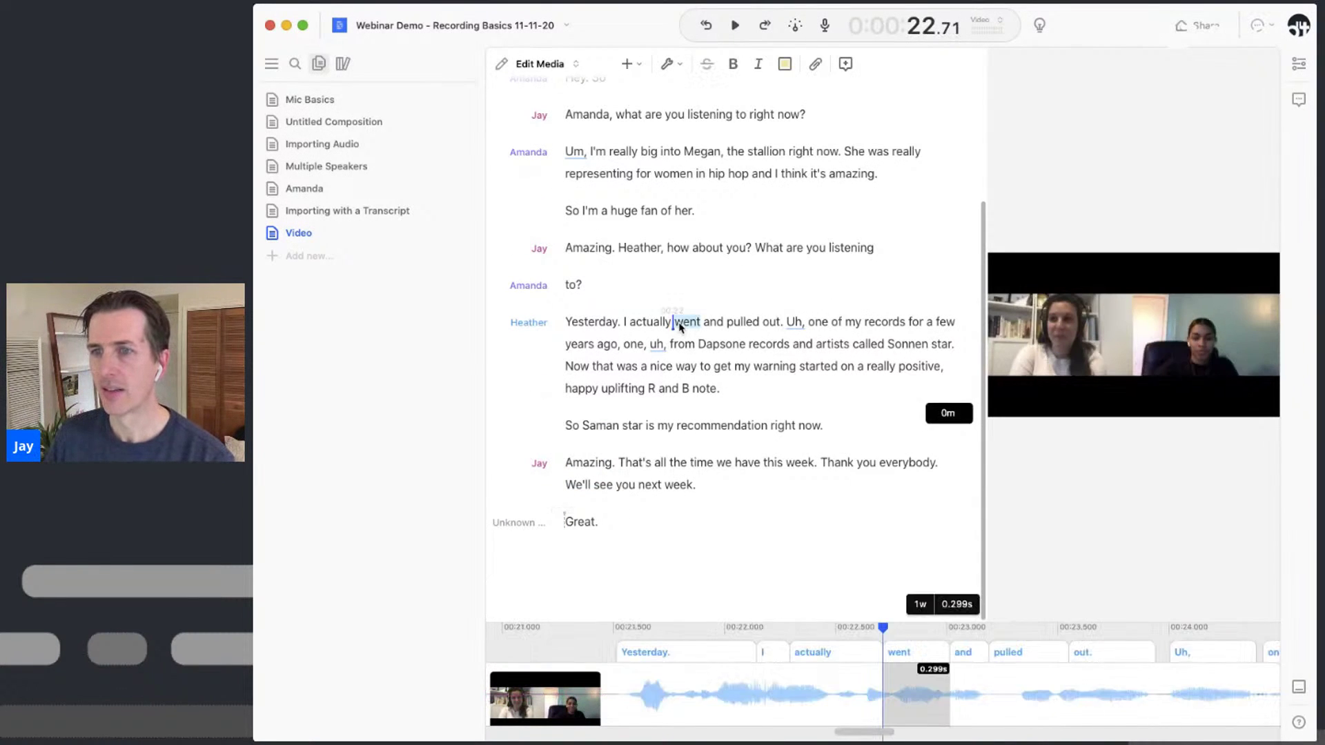
triple_click(680, 325)
key("super+c")
key("BackSpace")
left_click(749, 316)
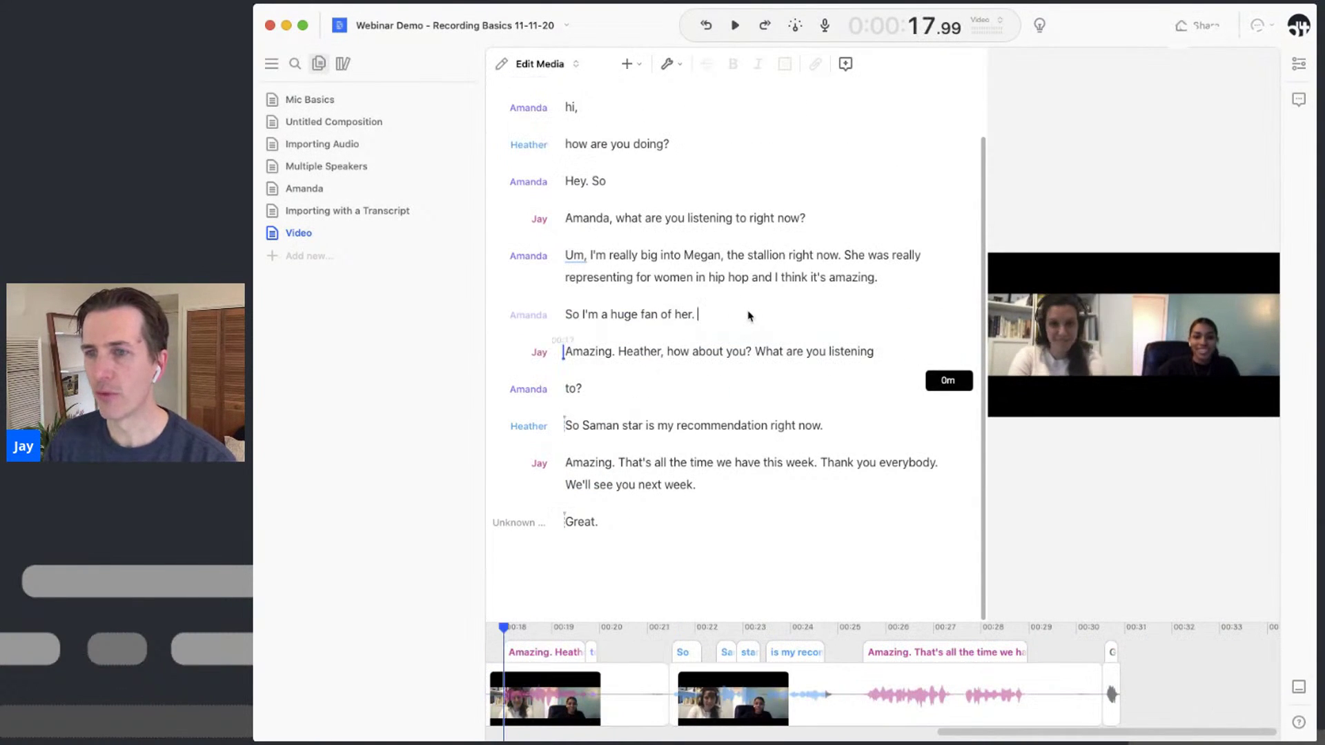
key("Return")
key("super+v")
left_click(646, 279)
key("space")
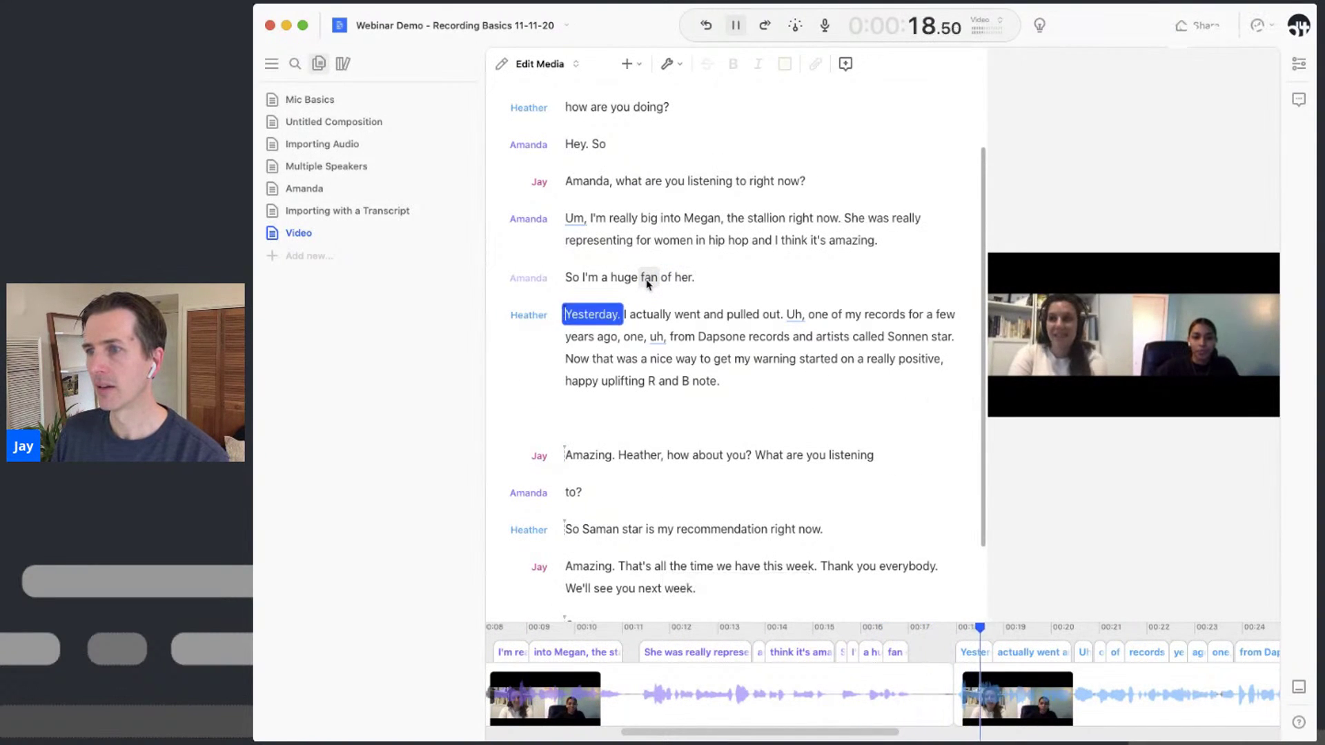
key("space")
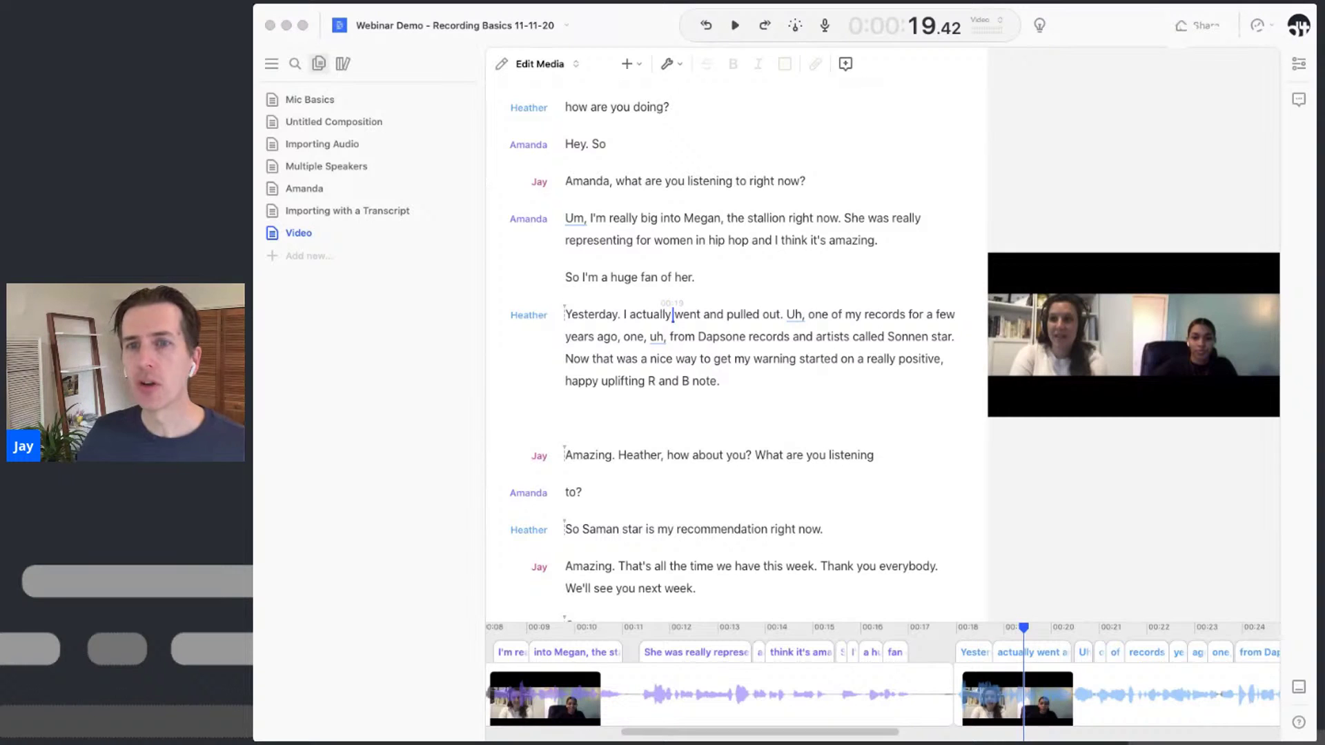
Add another new empty composition to the project
left_click(315, 264)
left_click(316, 264)
left_click(336, 283)
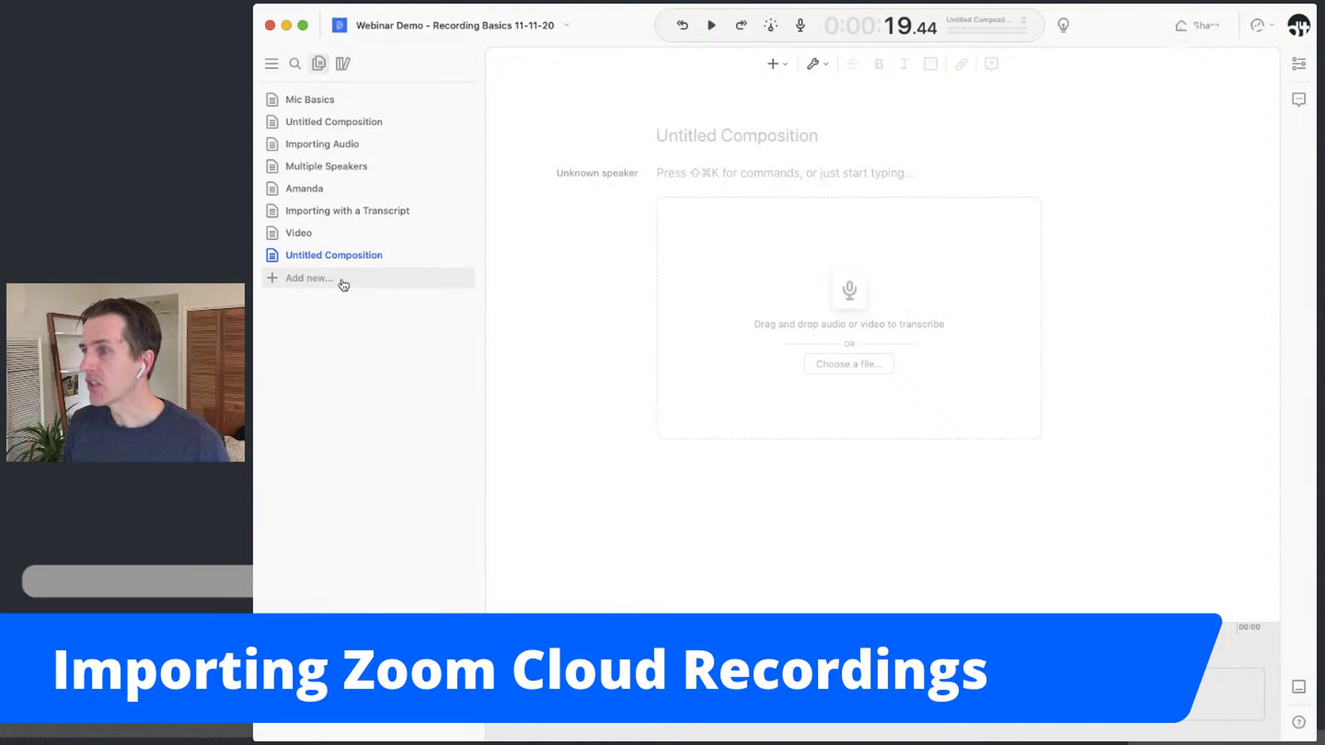
Paste the Zoom cloud recording share link on the composition's first line and select it
key("super+Tab")
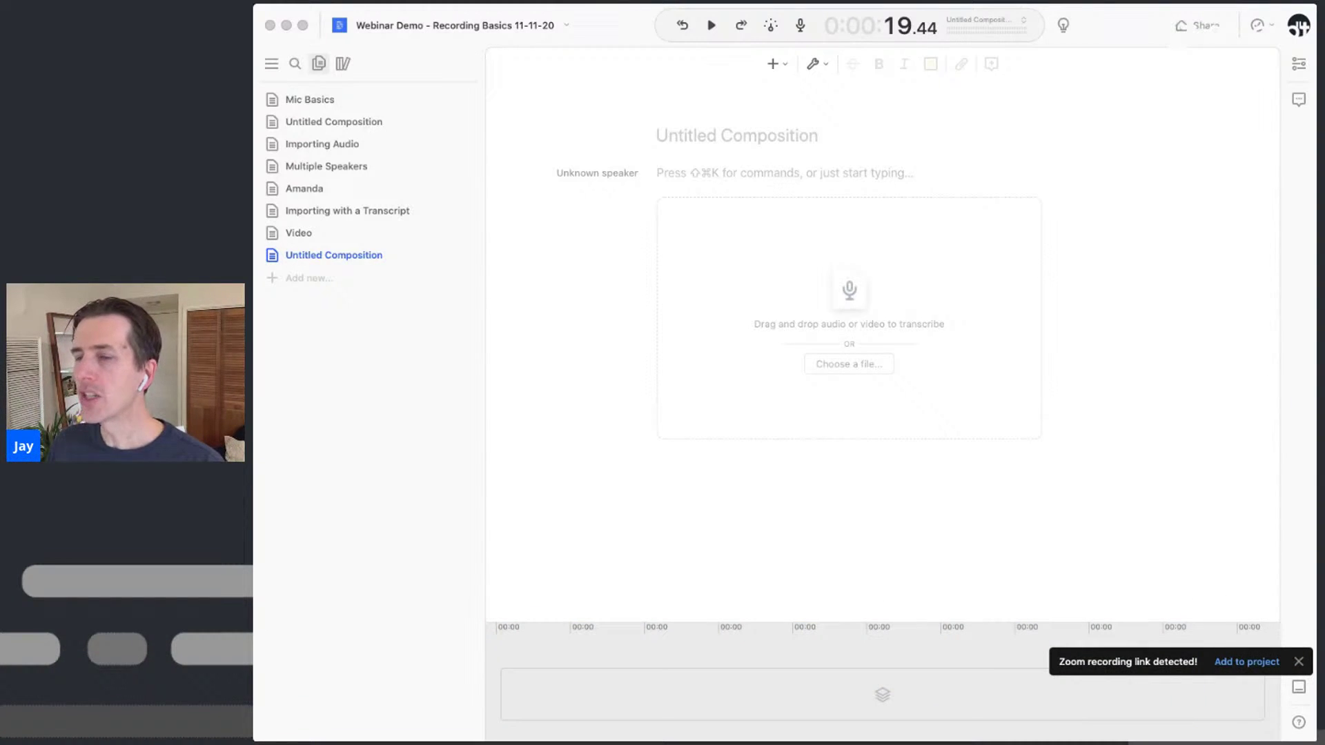
left_click(668, 176)
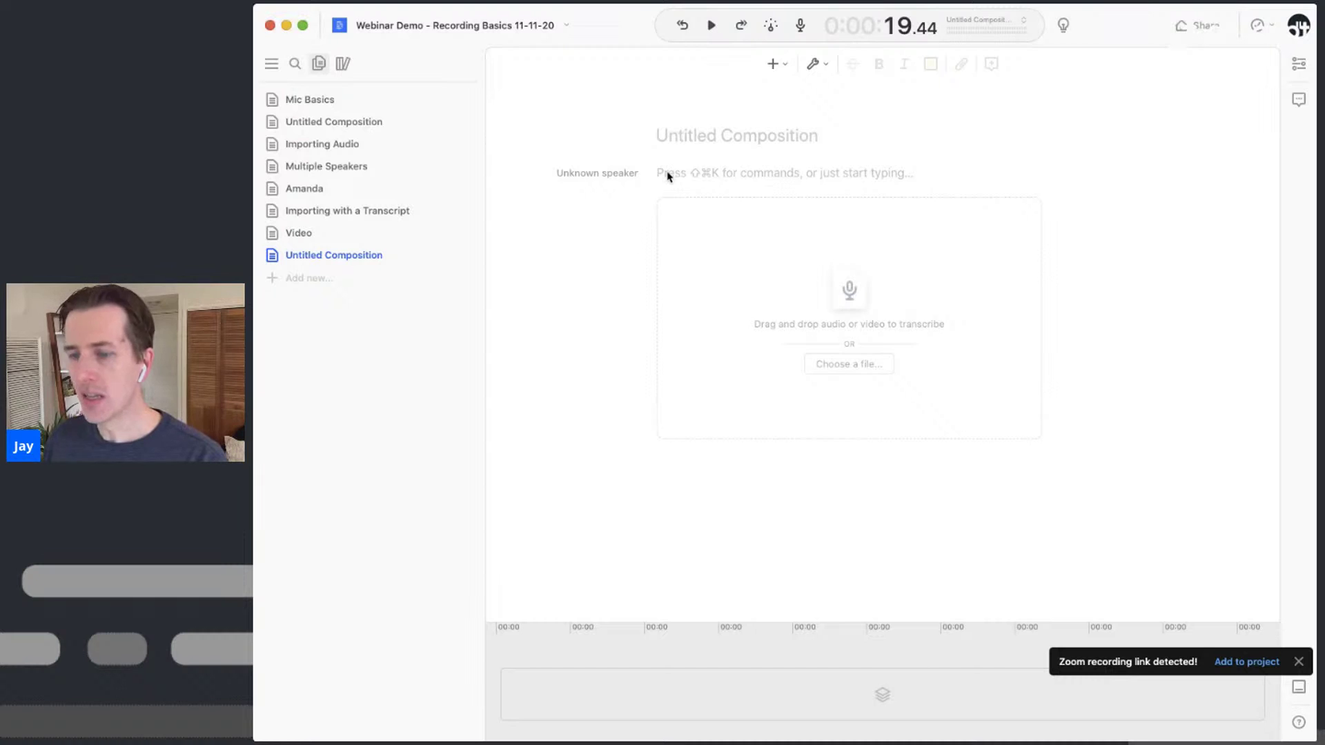
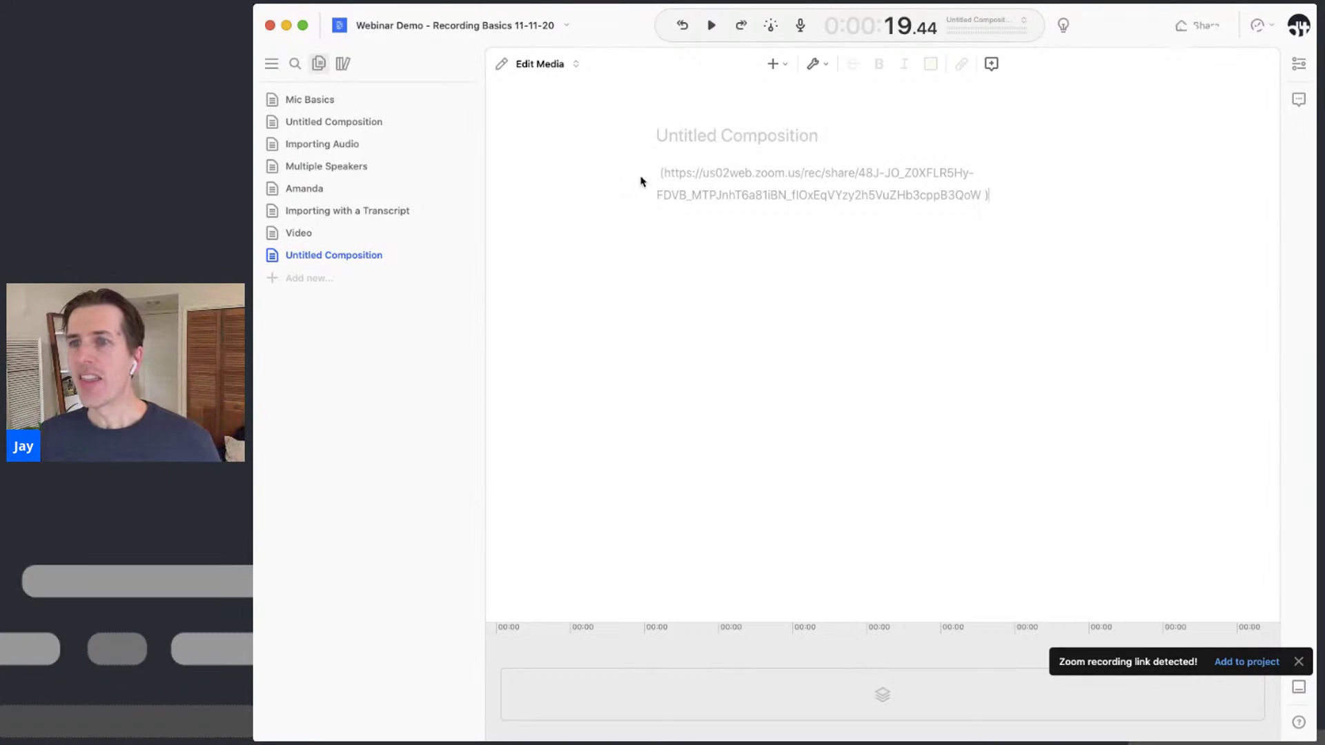
double_click(678, 176)
left_click_drag(678, 176, 944, 214)
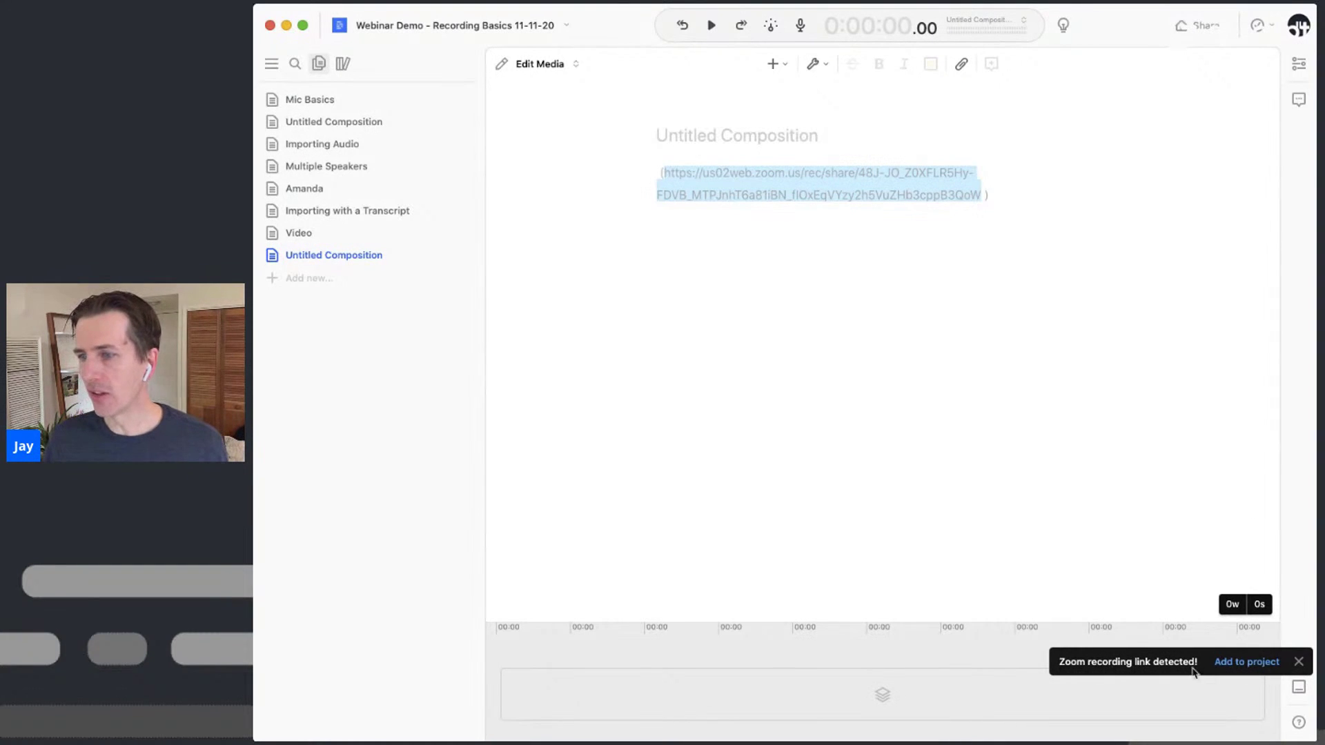
Add the linked Zoom recording to the project and transcribe it with speaker detection
left_click(1262, 662)
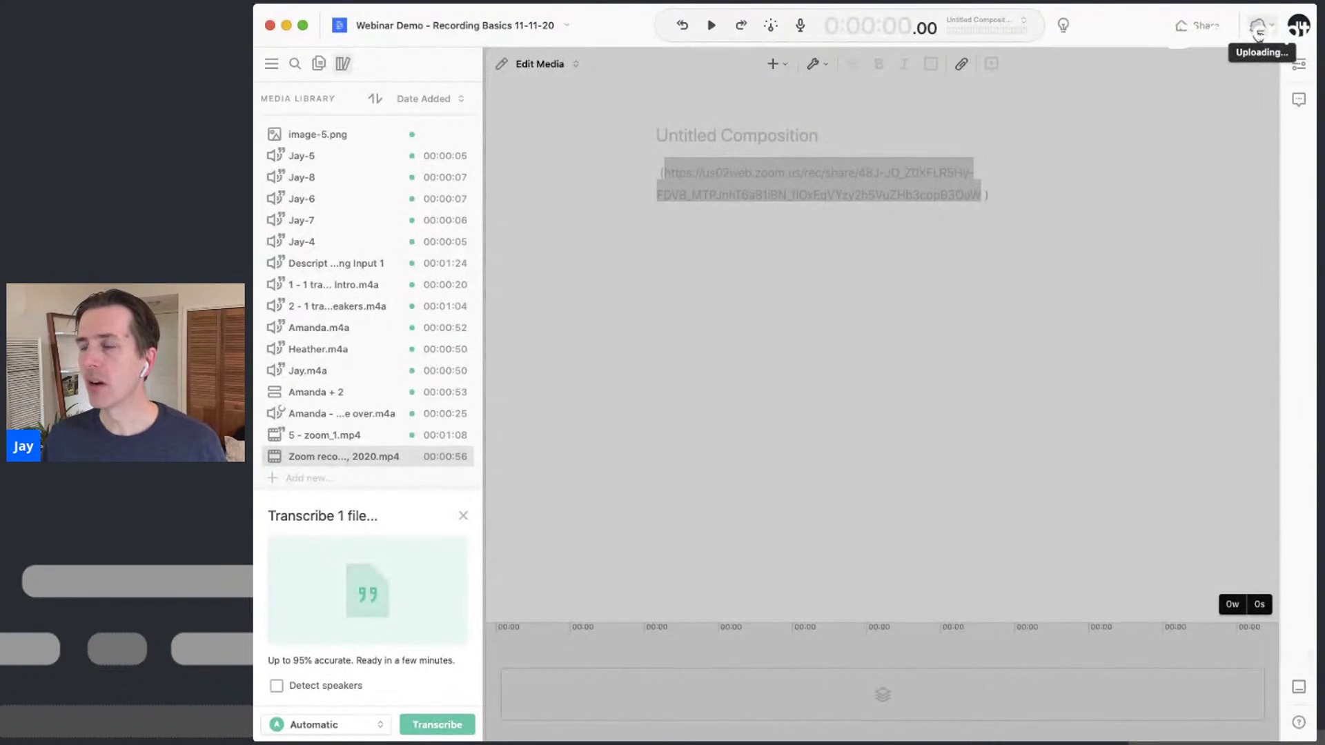
left_click(344, 691)
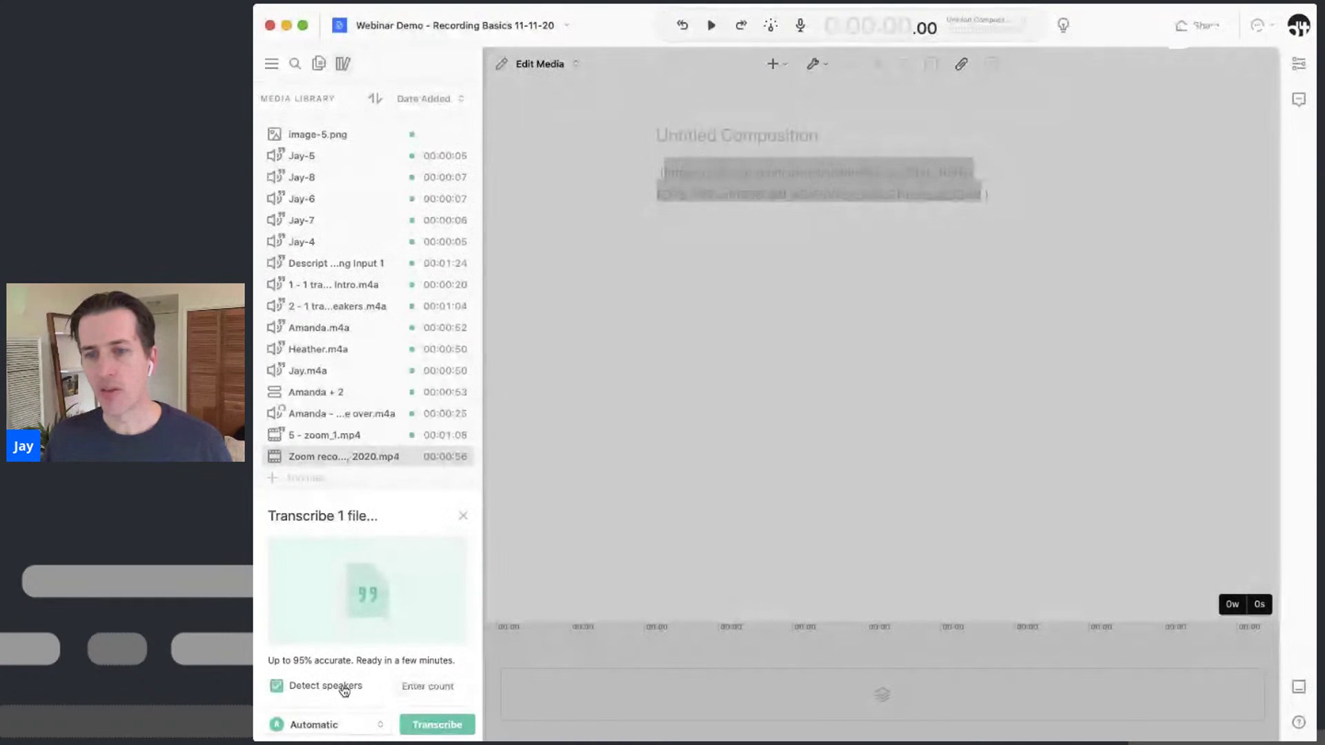
left_click(448, 730)
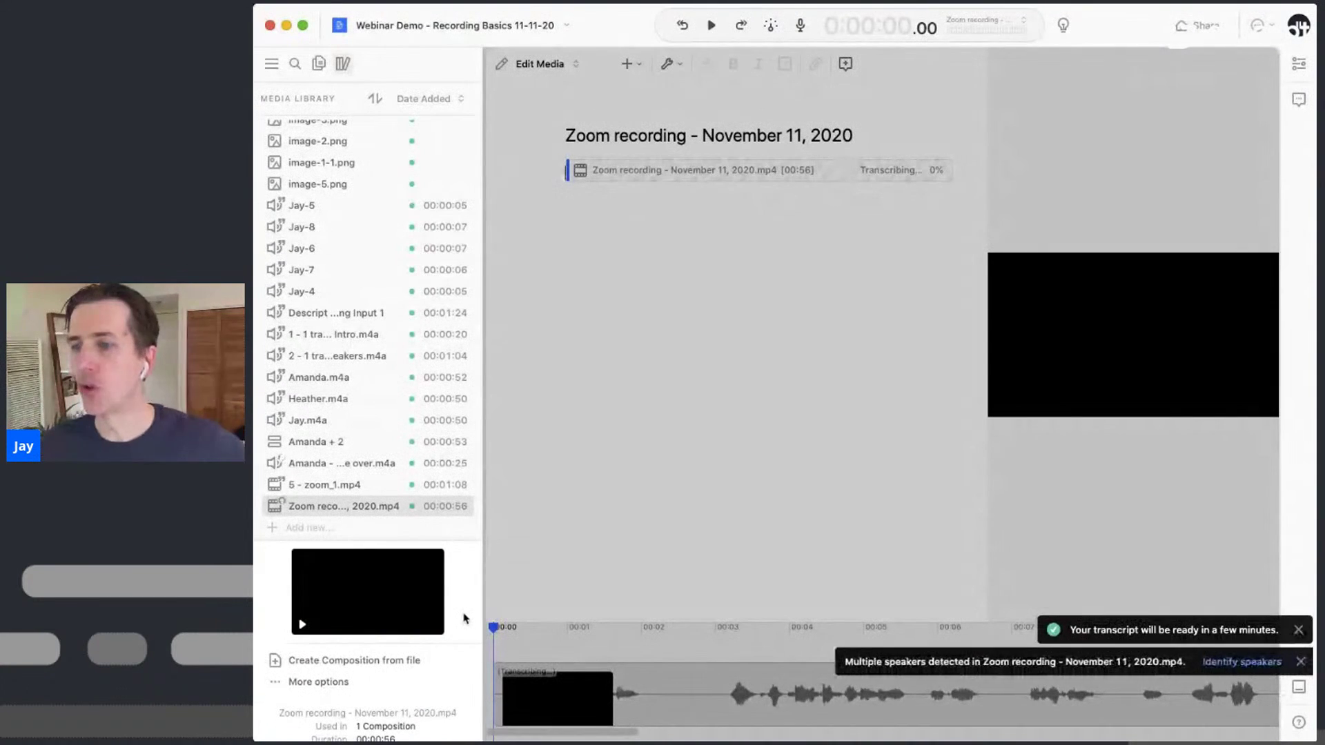
Identify the Zoom speakers as Heather for clip 1 and Jay for clip 2
left_click(1235, 662)
left_click(878, 468)
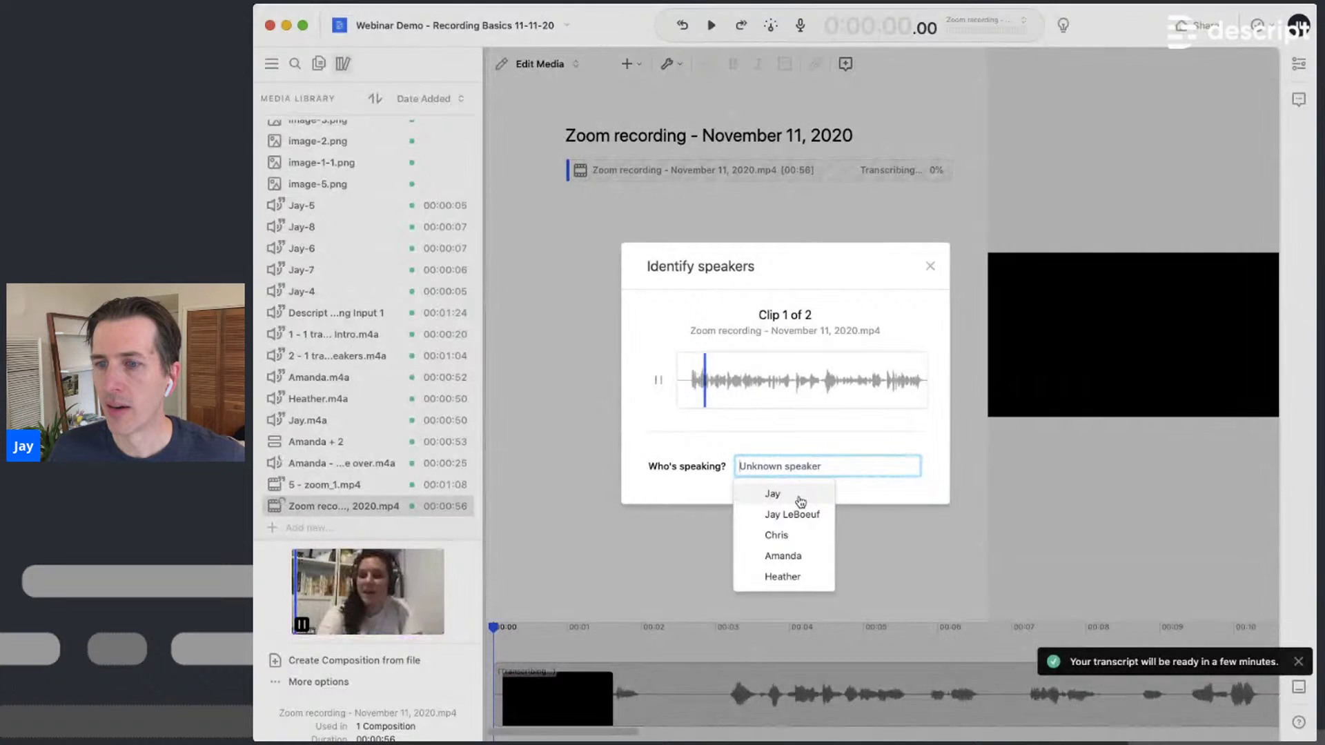
left_click(789, 575)
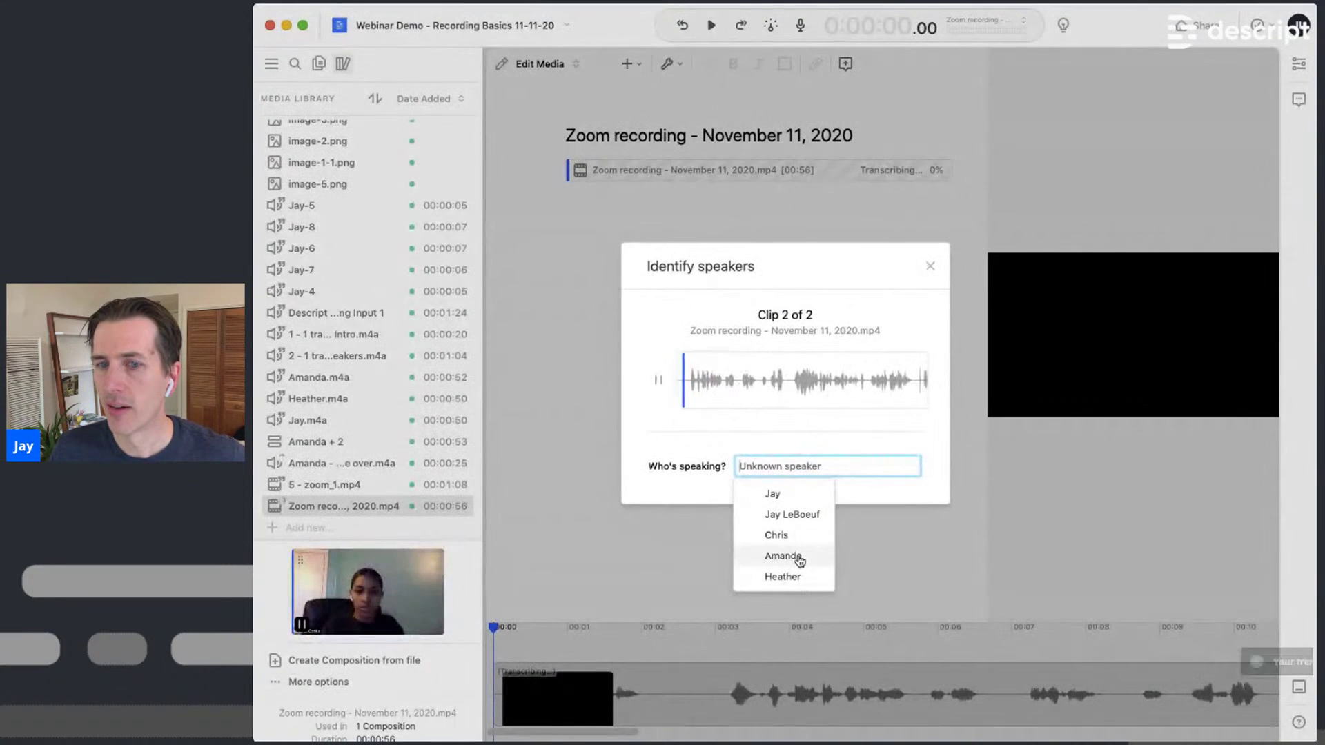
left_click(799, 498)
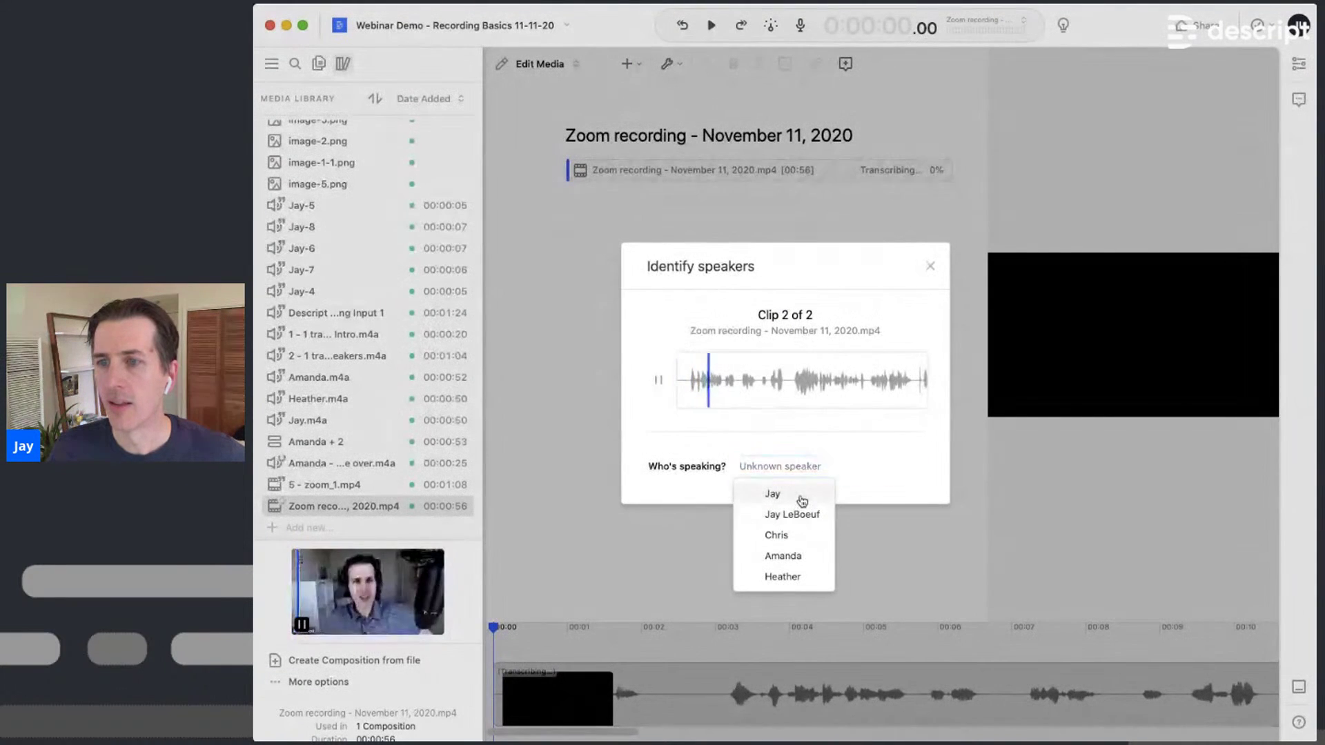
left_click(882, 469)
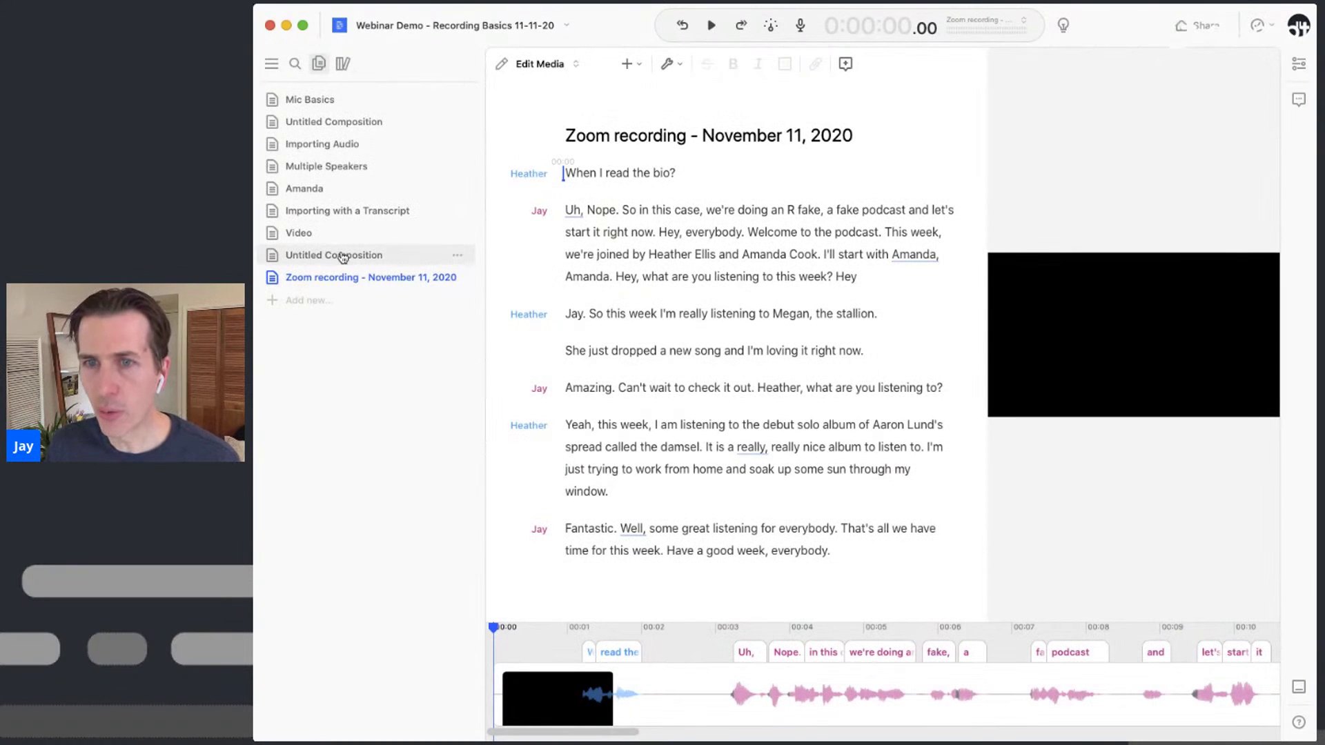
Switch to the Untitled Composition from the sidebar
left_click(345, 258)
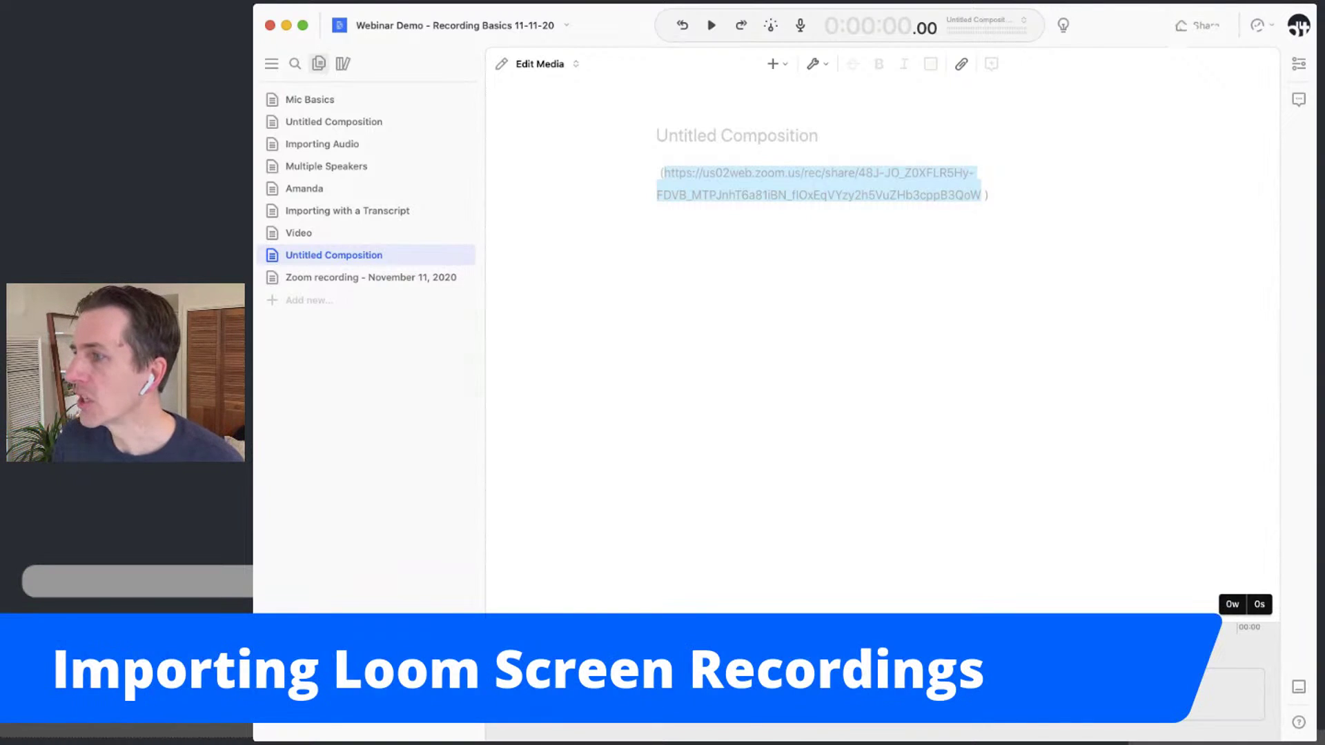
On a new line below the Zoom URL, paste the copied link twice to add two media clips
key("super+Tab")
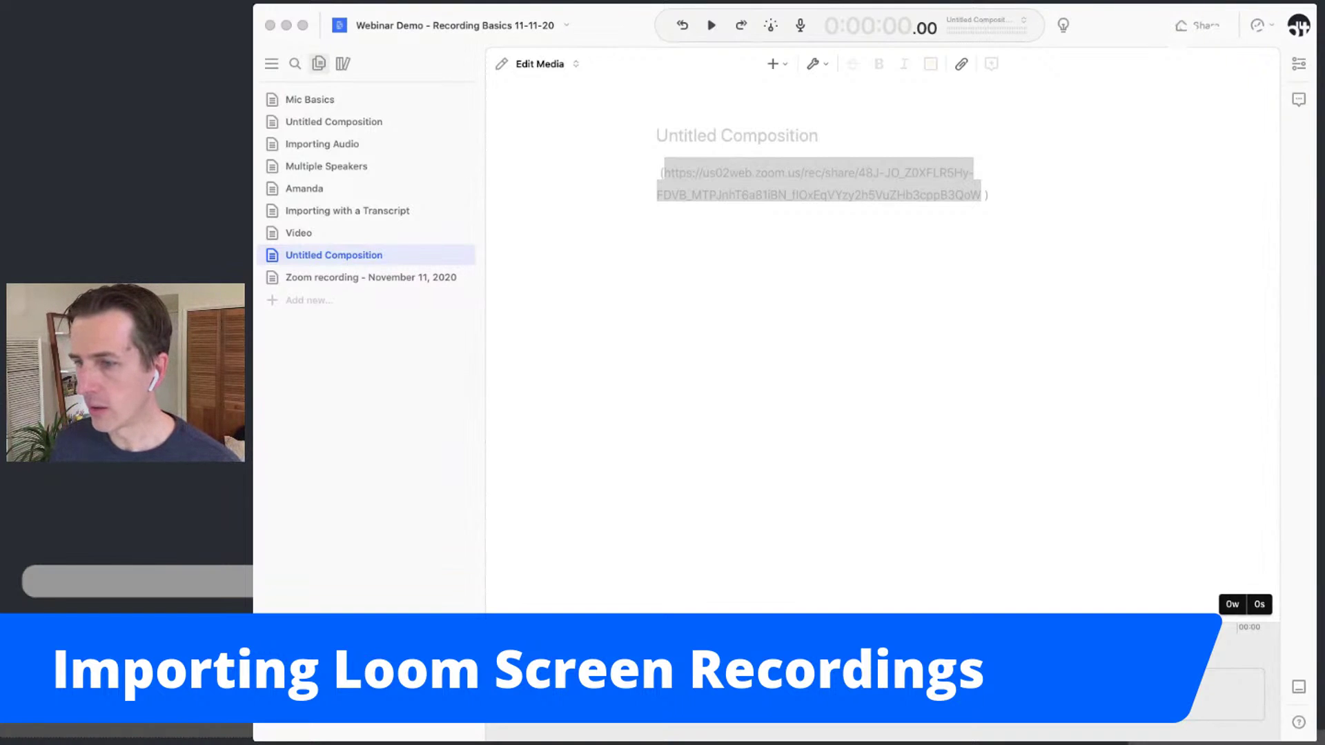
left_click(822, 218)
left_click(1014, 207)
key("Return")
key("super+v")
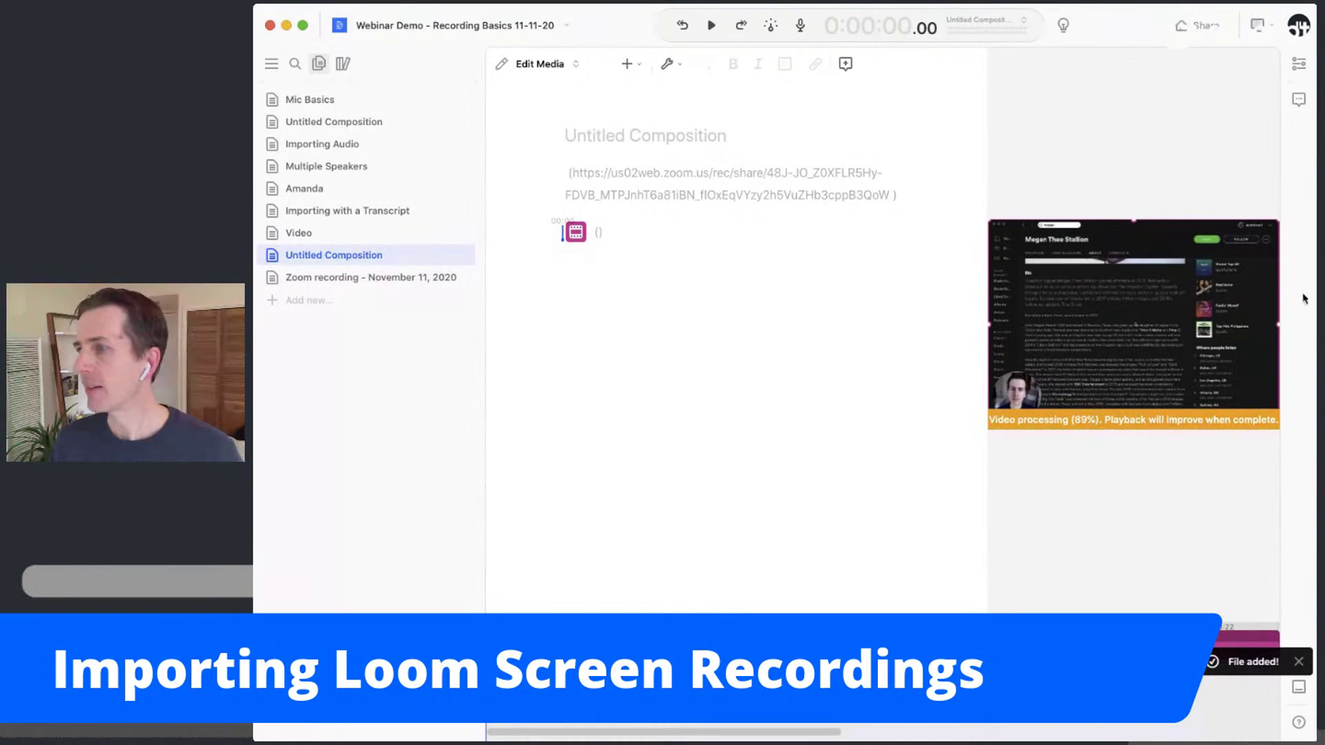
left_click(639, 228)
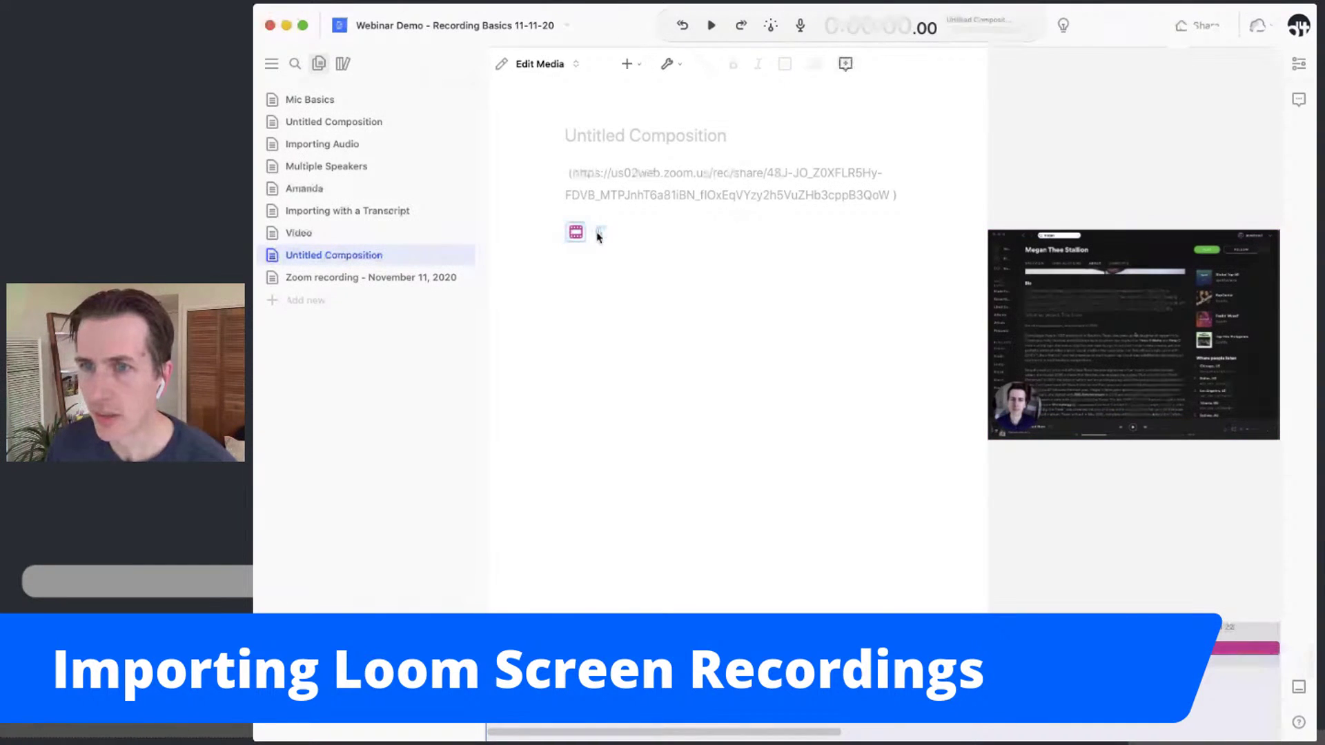
key("super+v")
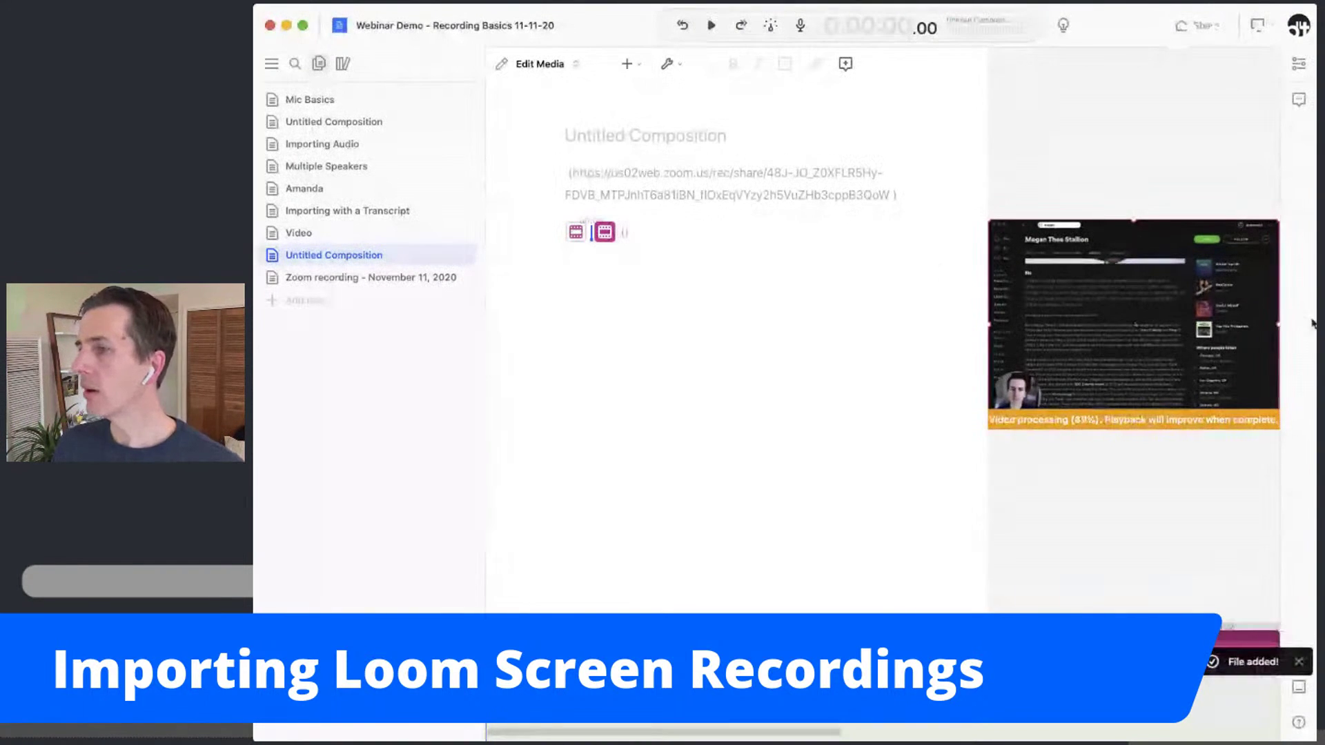
left_click(690, 221)
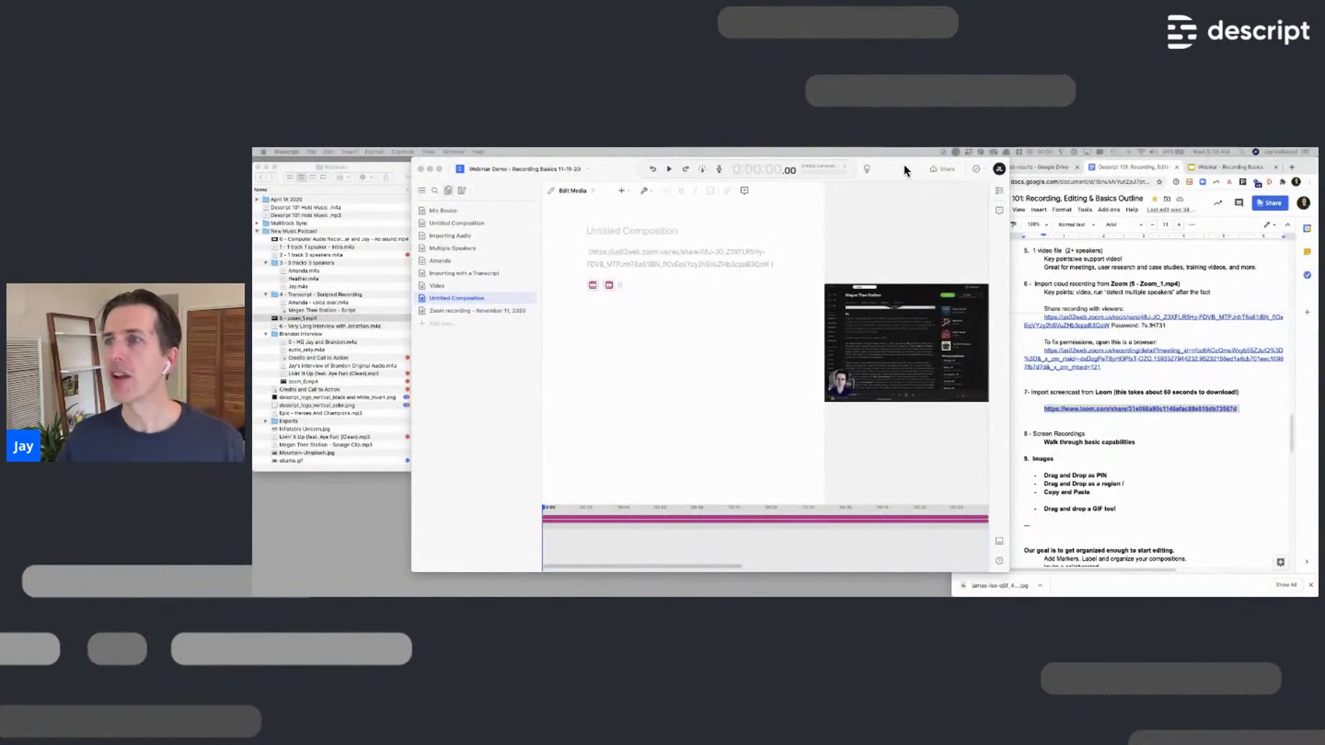
Copy the Loom share link from the outline document
left_click_drag(897, 168, 923, 172)
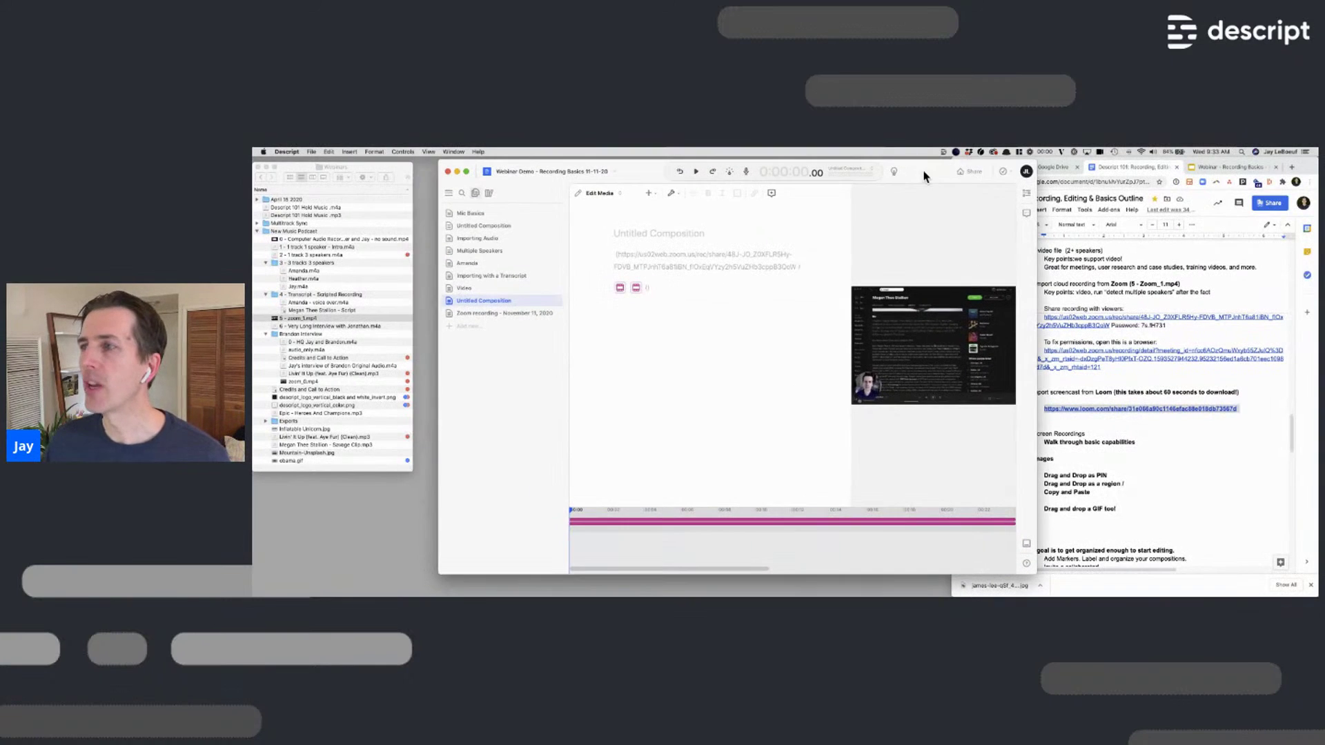
left_click(1114, 378)
left_click(1068, 393)
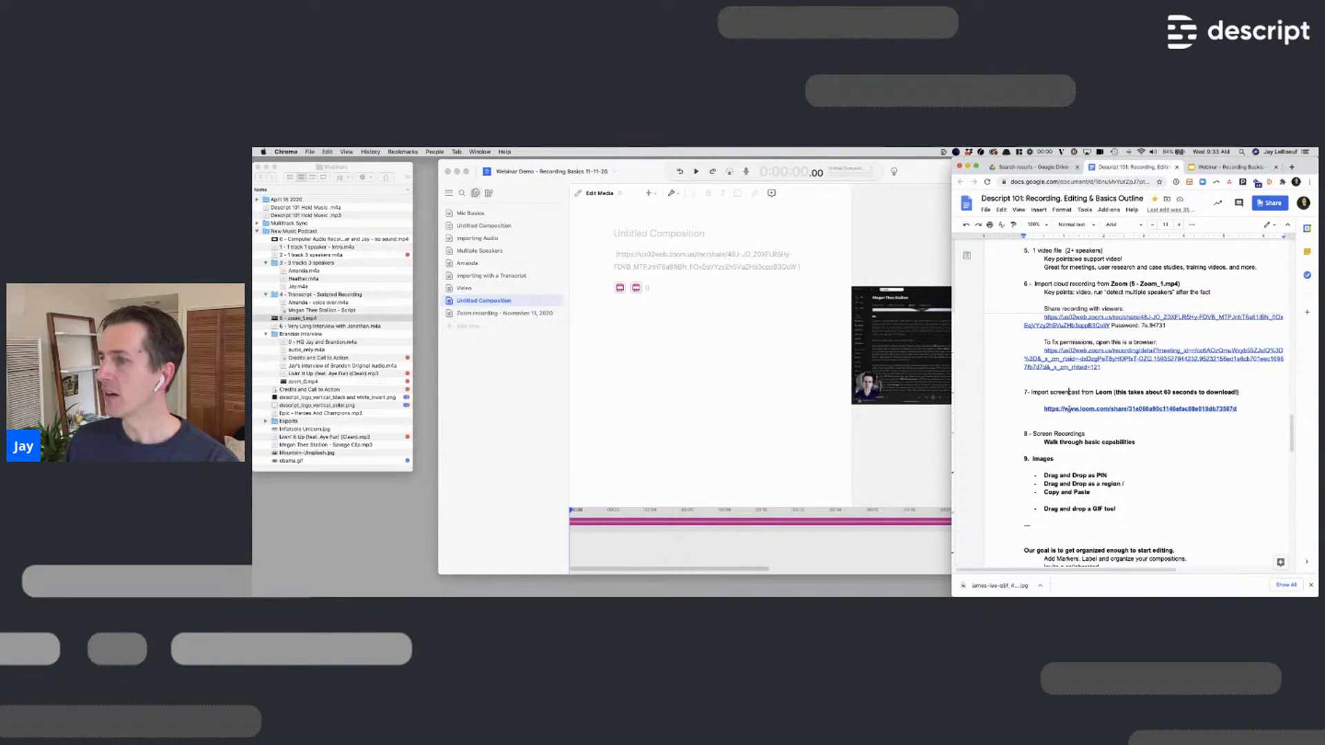
left_click_drag(1038, 408, 1246, 406)
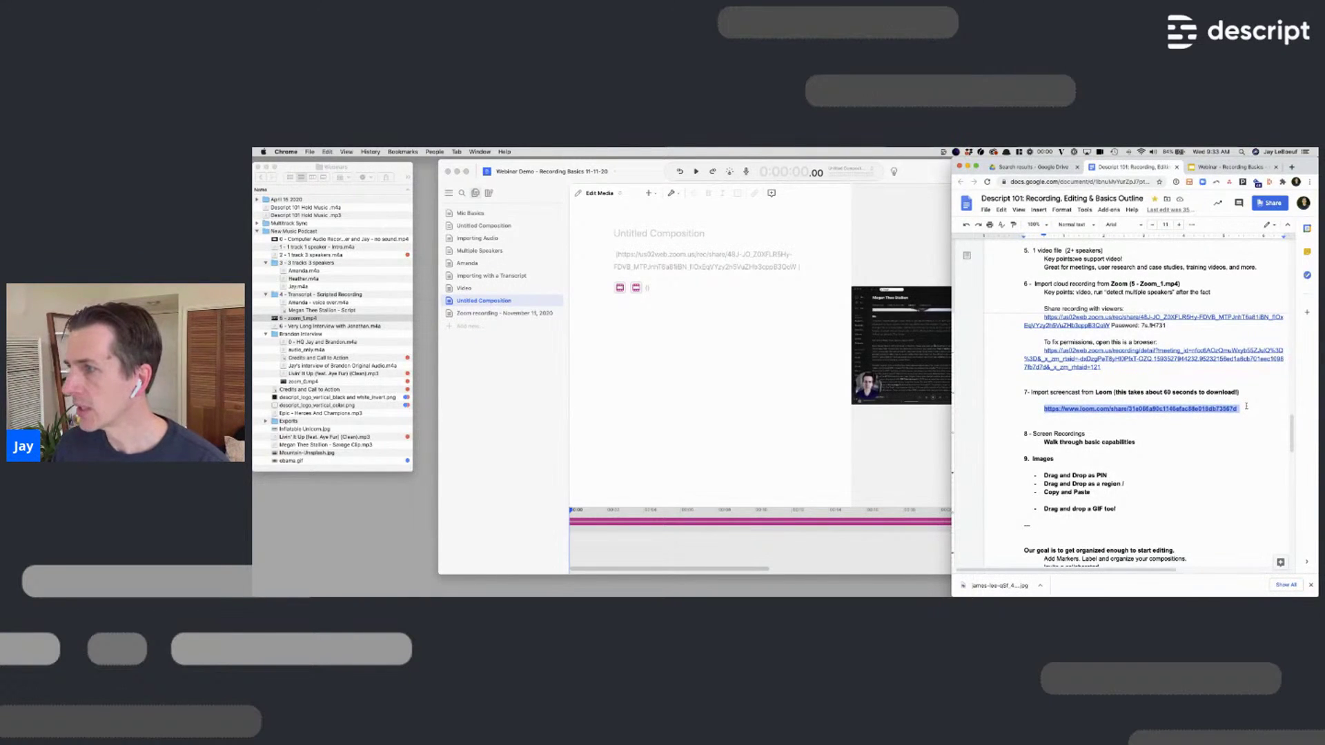
left_click(1247, 406)
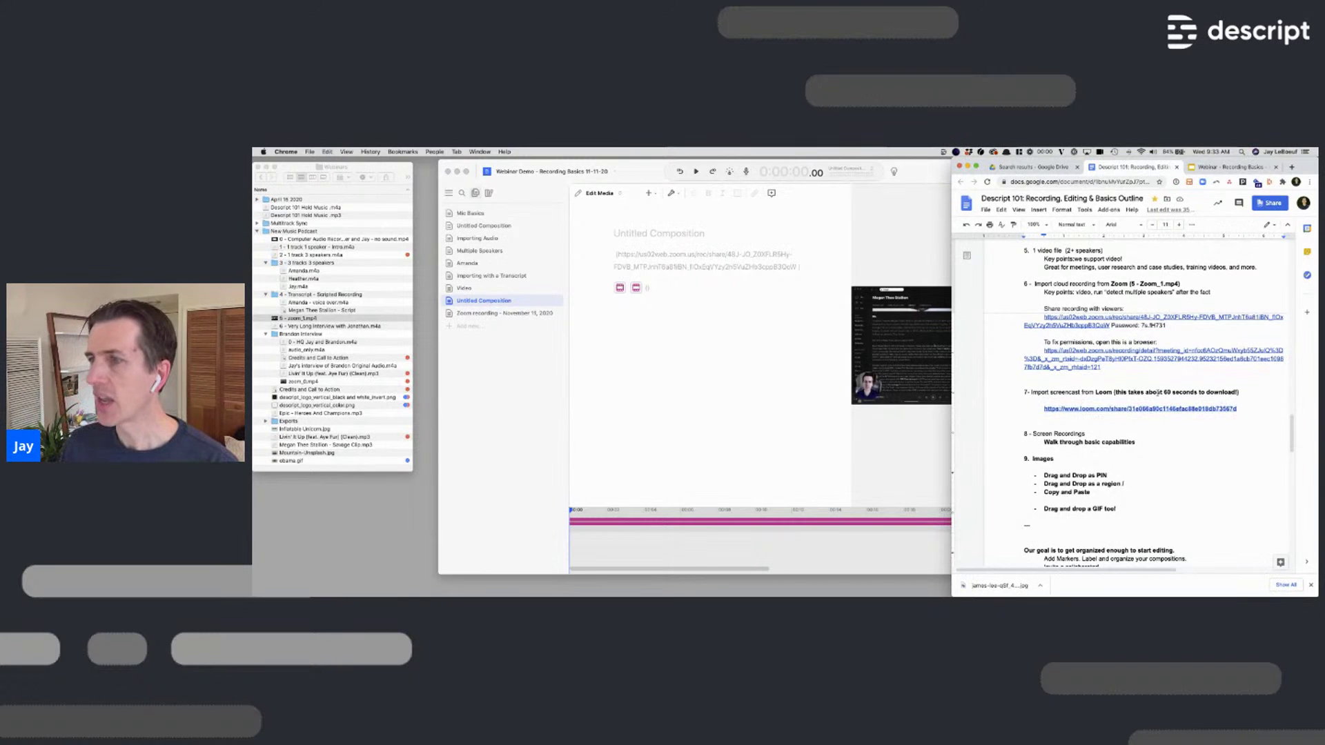
Create a 'Loom Import' composition, paste the Loom link, and transcribe the recording
left_click(467, 326)
left_click(467, 326)
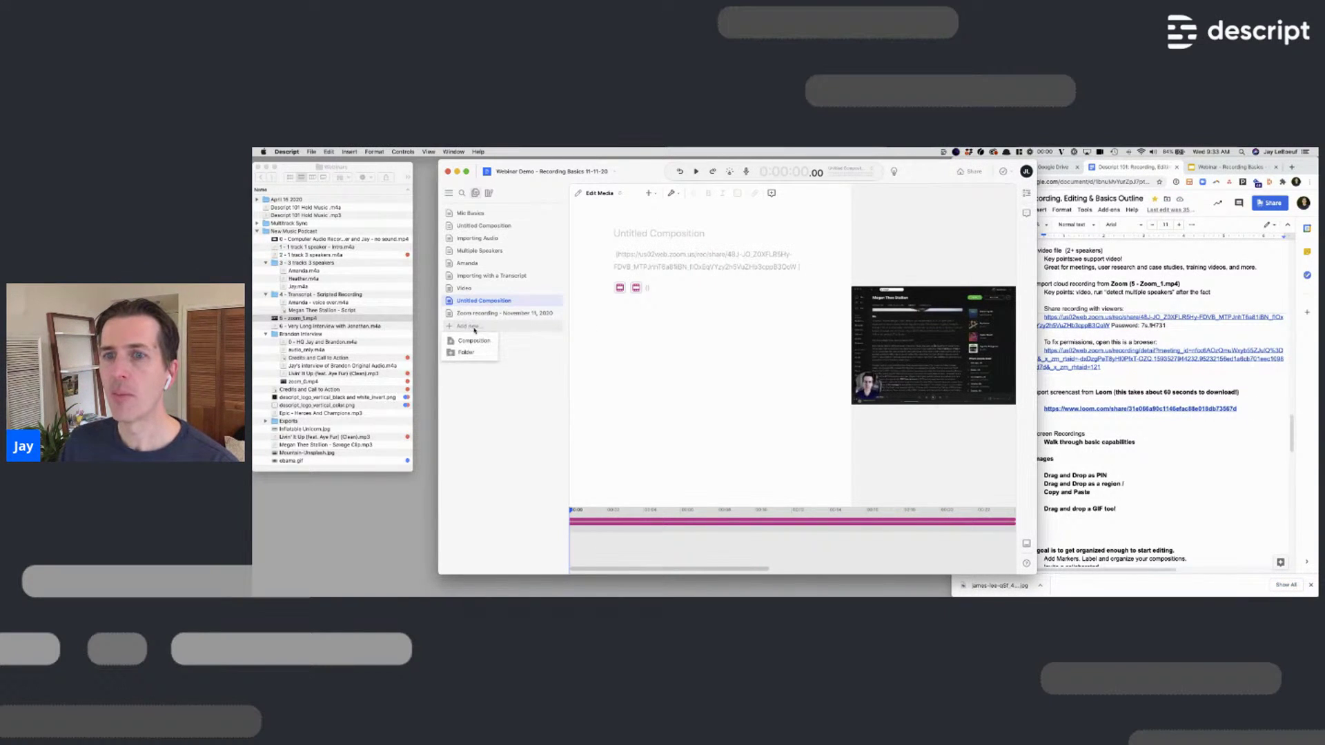
left_click(470, 341)
type("Loom Import")
left_click(684, 256)
key("super+v")
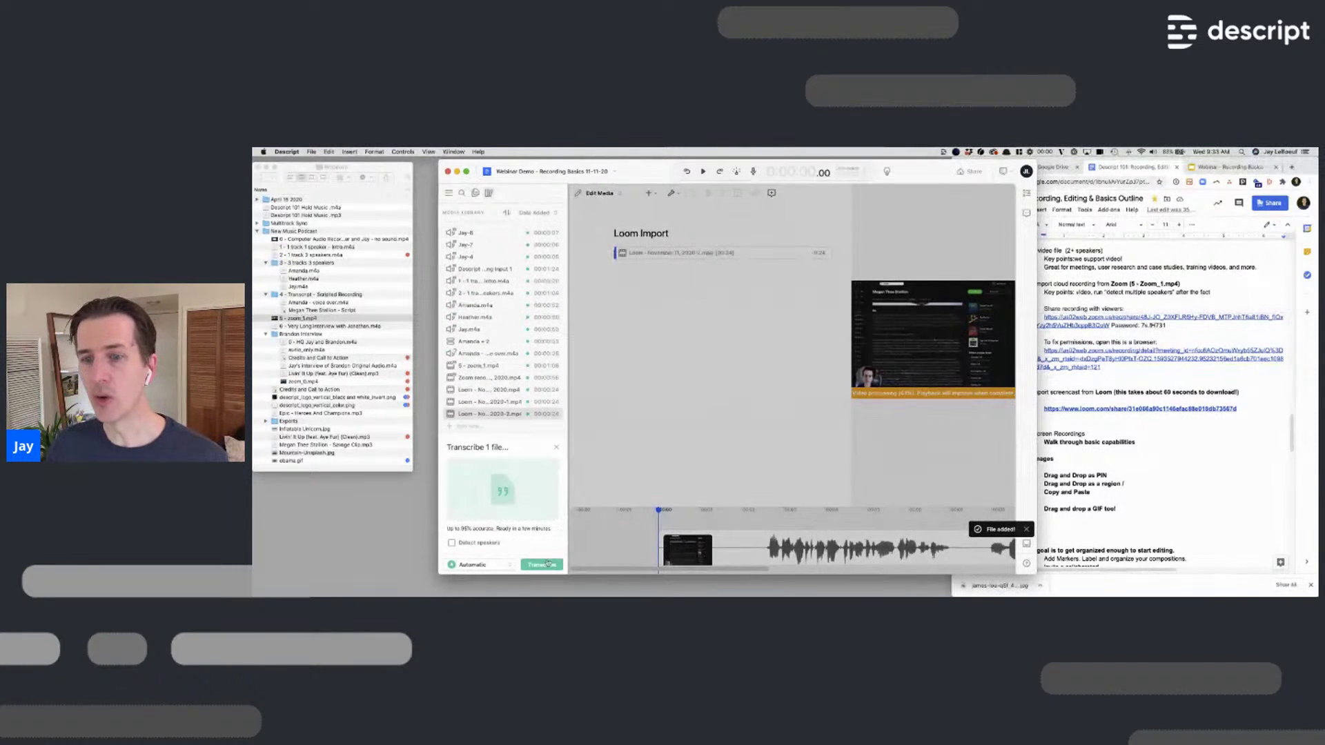
left_click(542, 565)
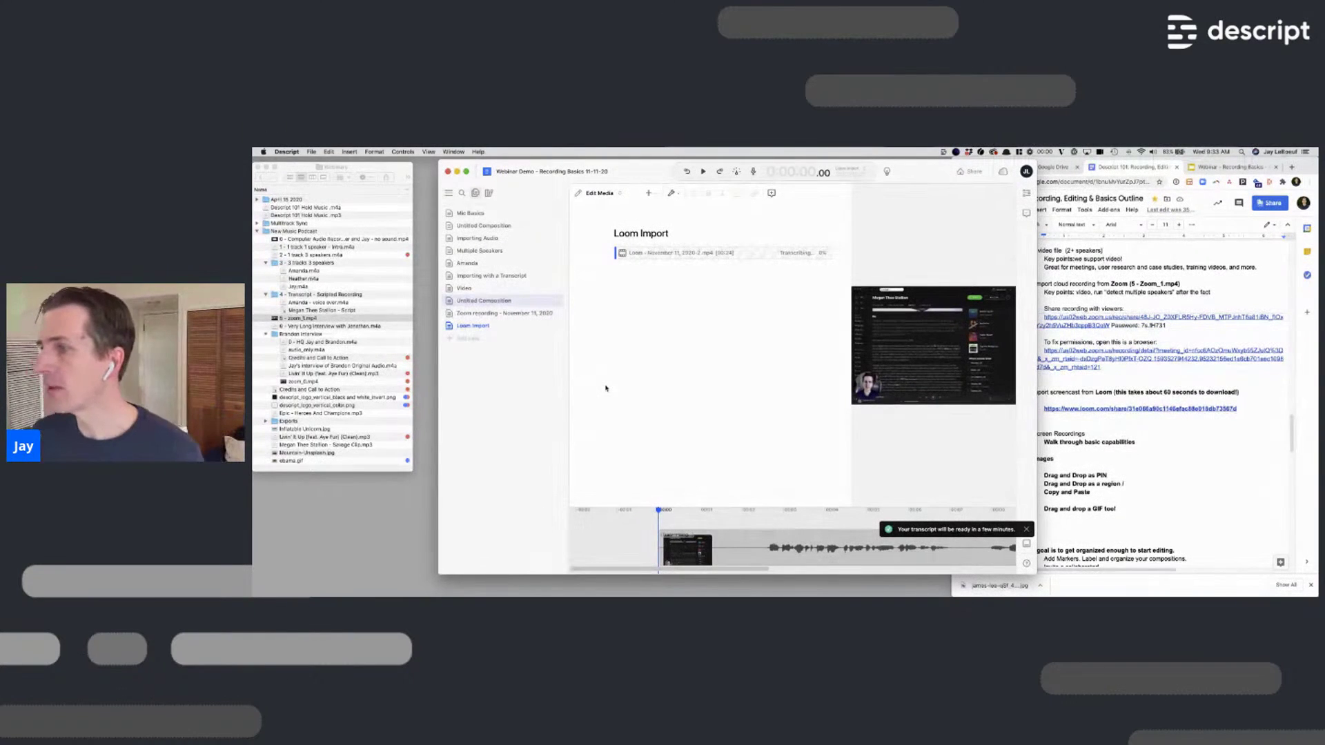
Scroll through the outline document, then bring the Descript window back to the front
left_click(1098, 427)
scroll(1099, 428, "down", 1)
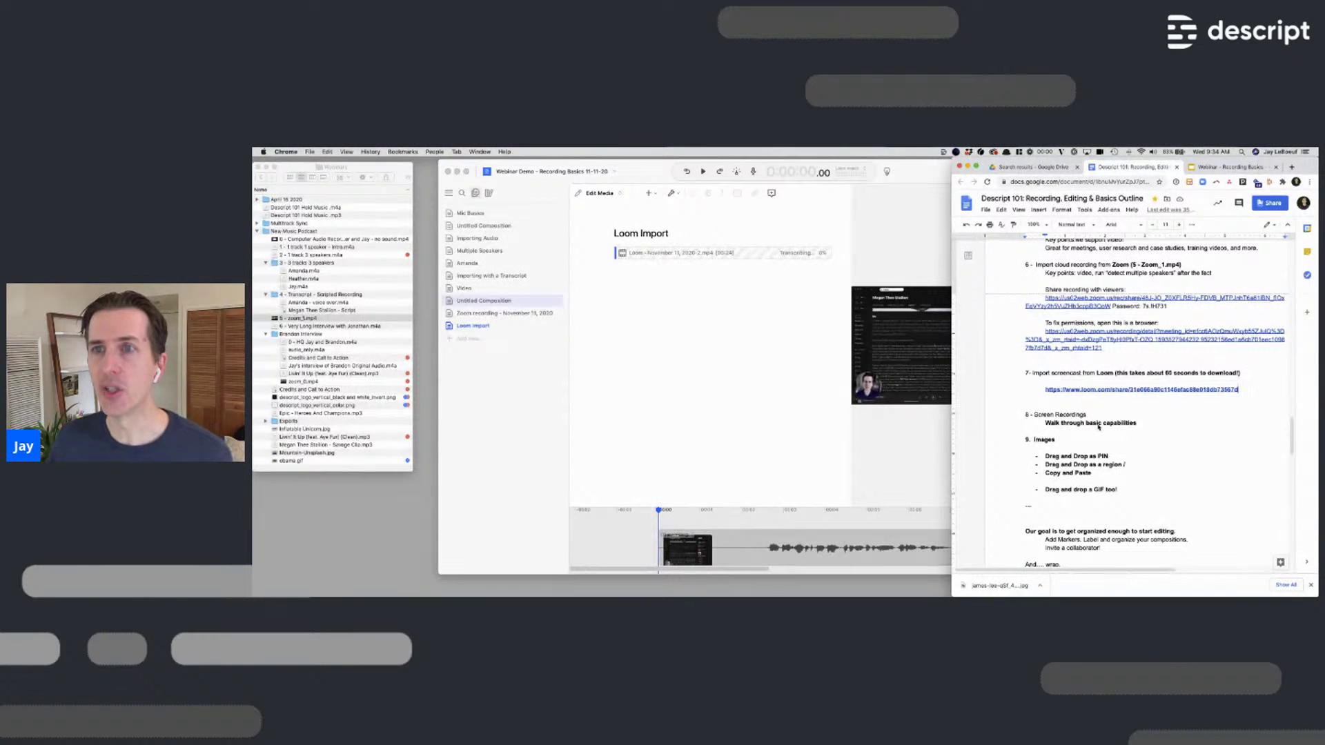
left_click(925, 174)
left_click_drag(926, 174, 913, 172)
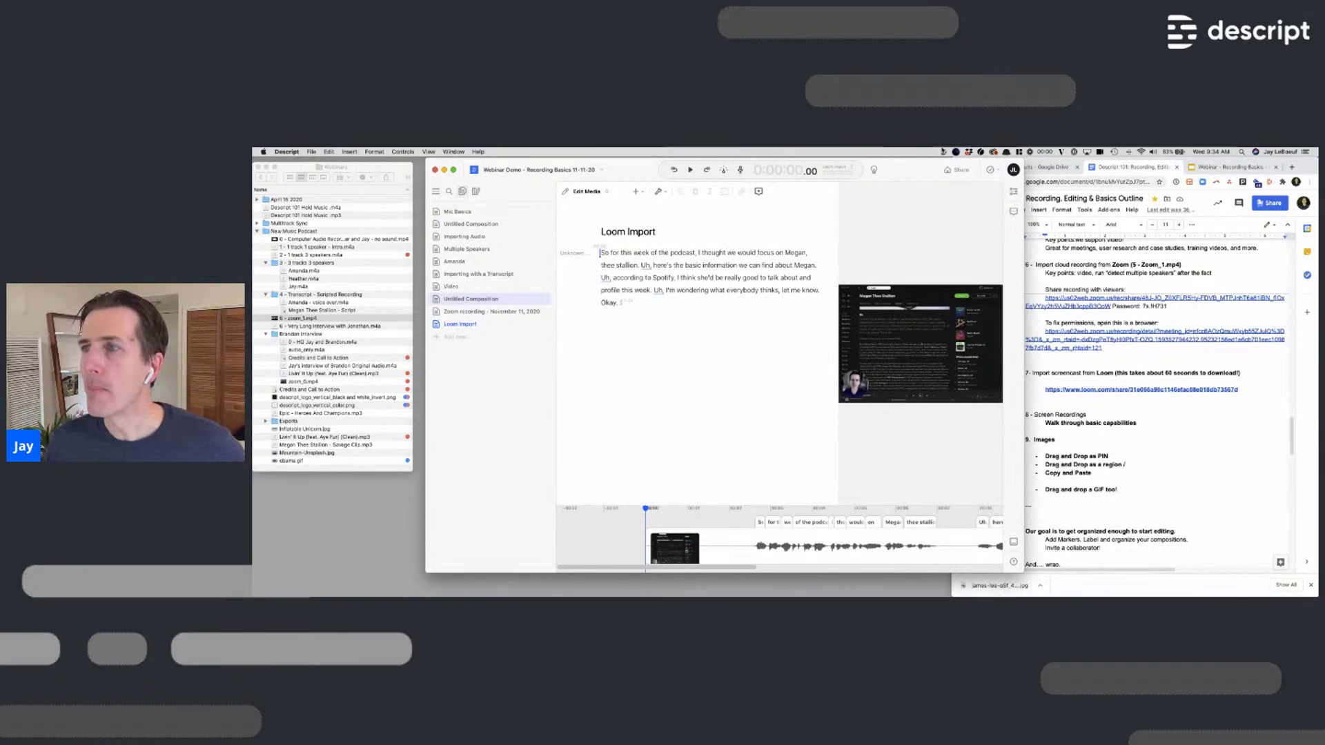
In the menu-bar recorder, select the HD Pro Webcam C920 camera and MacBook Pro Microphone
left_click(943, 152)
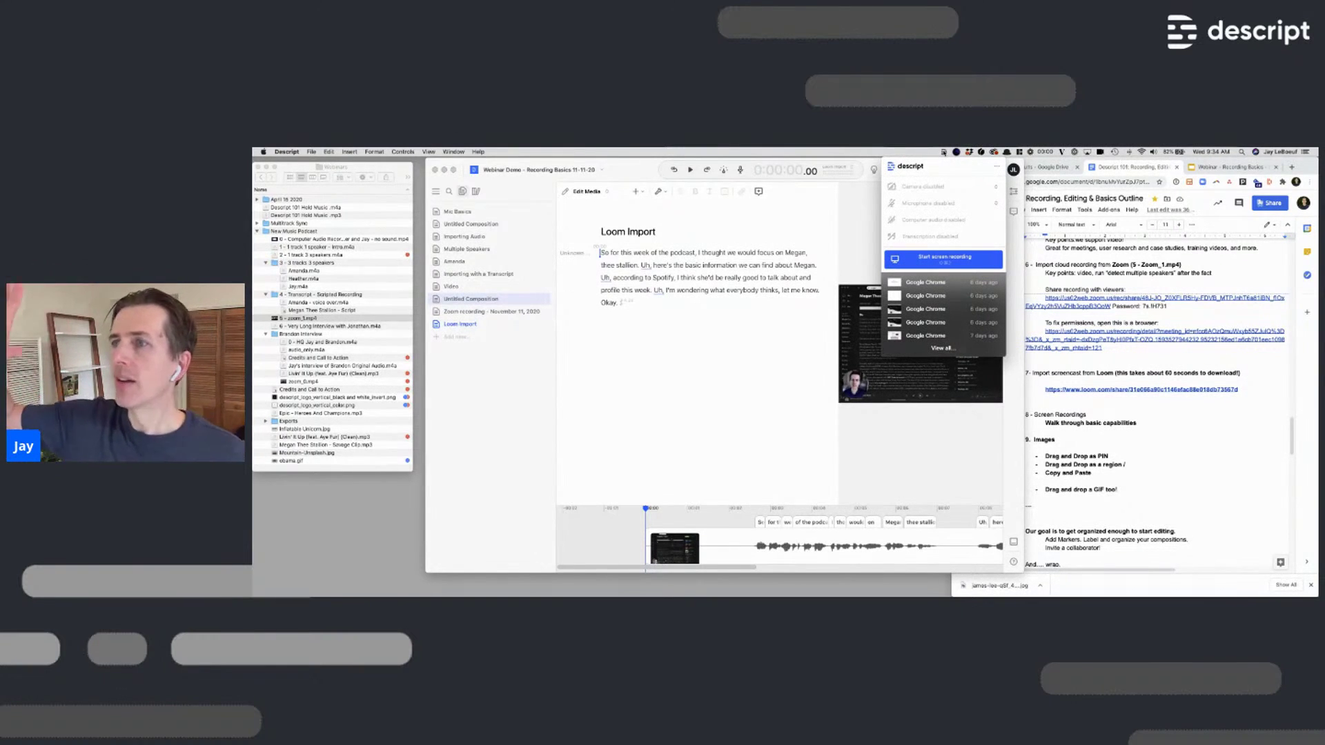
left_click(933, 187)
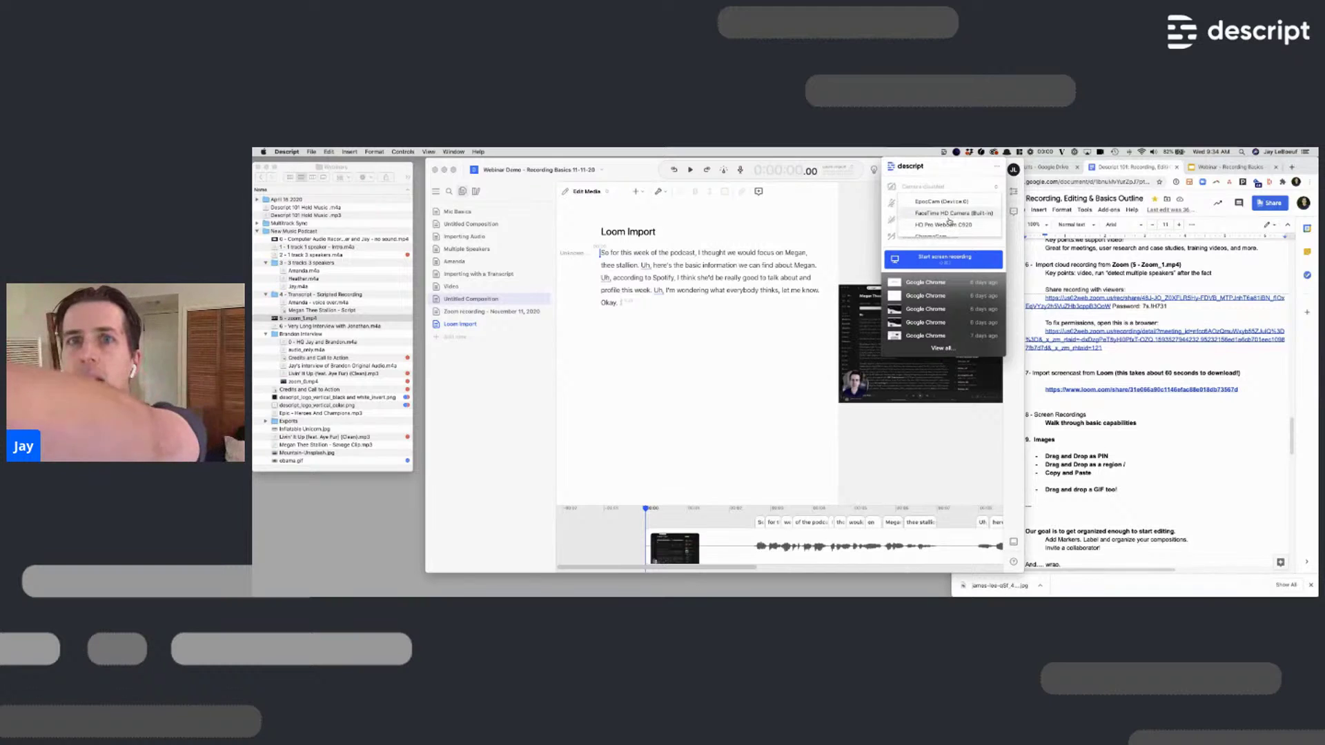
left_click(950, 224)
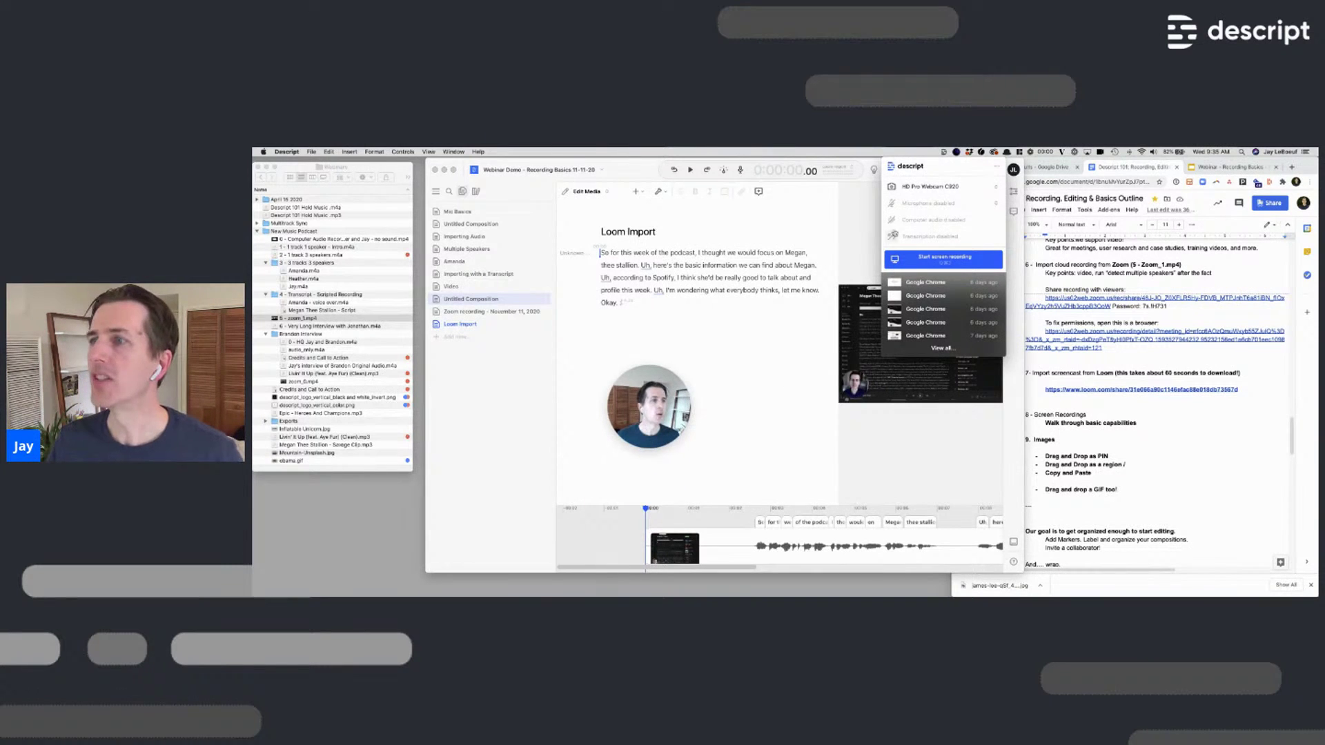
left_click(952, 205)
left_click(953, 231)
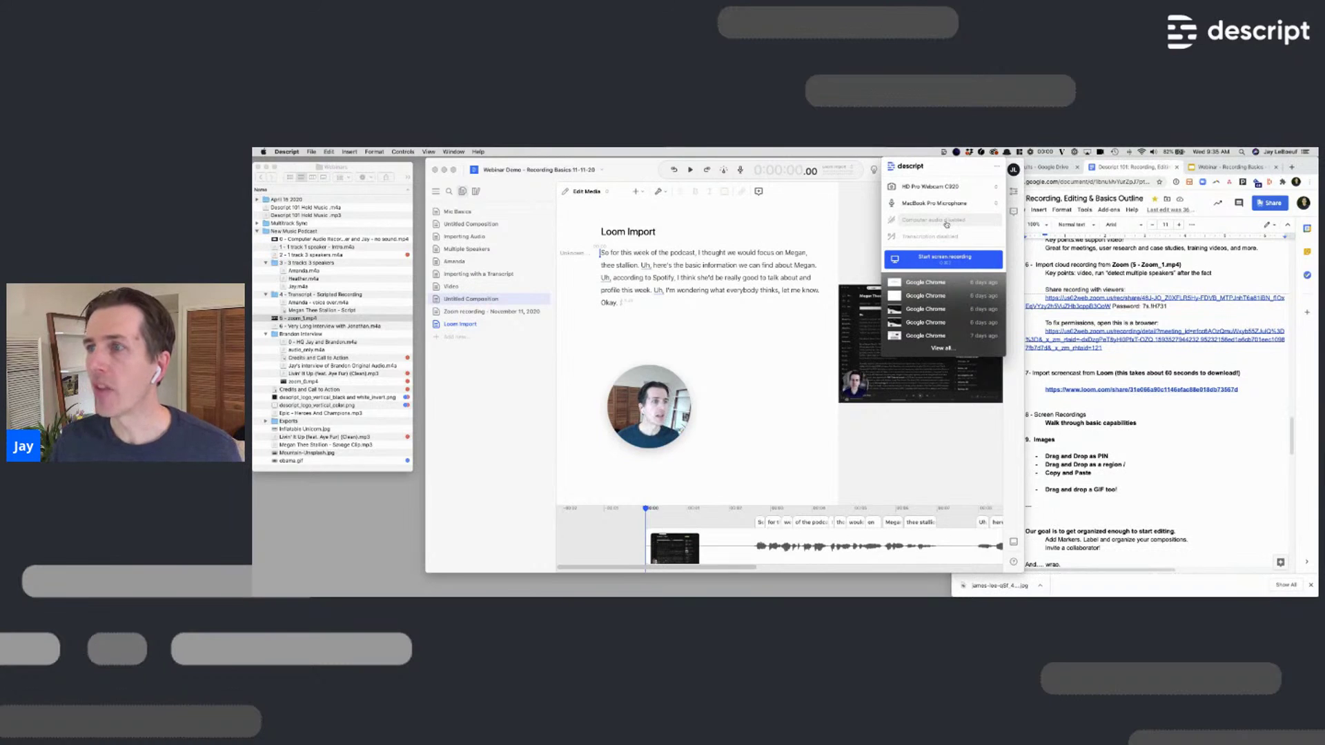
Turn transcription on, switch the camera off, and start a screen recording
left_click(950, 238)
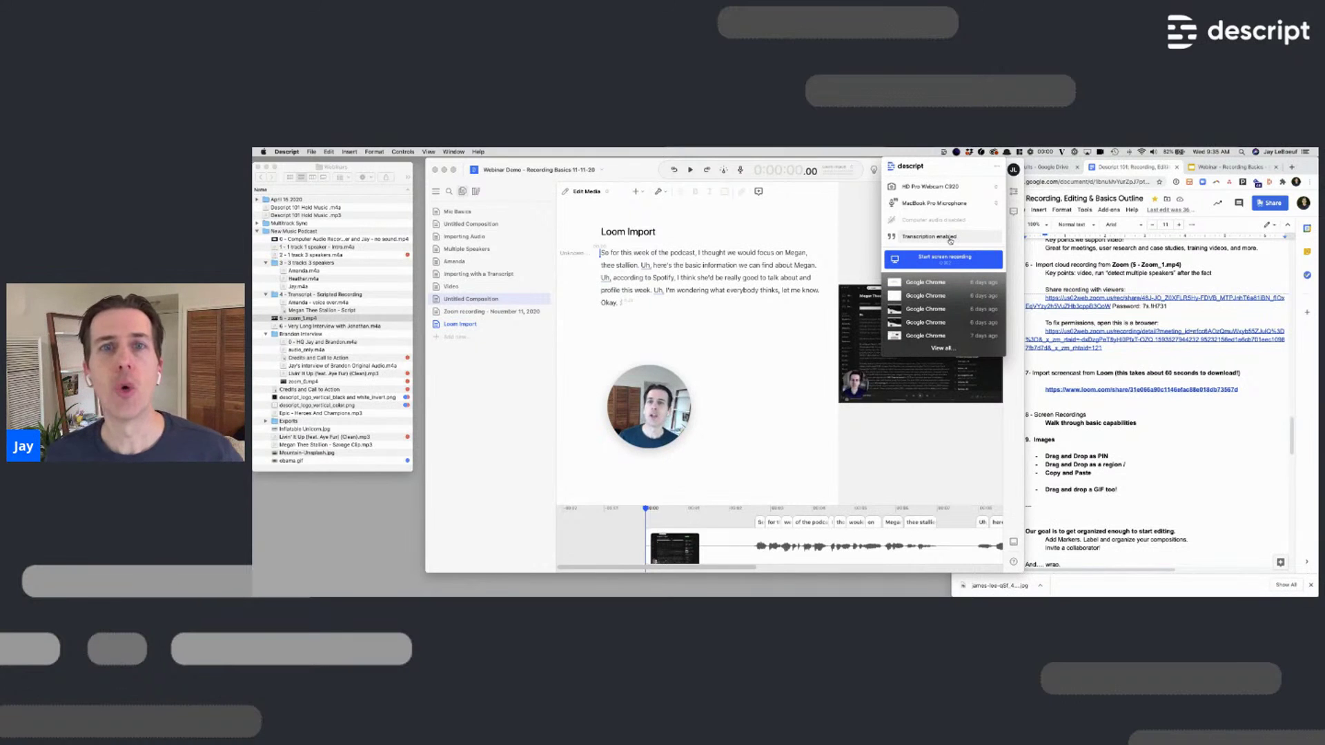
left_click(937, 187)
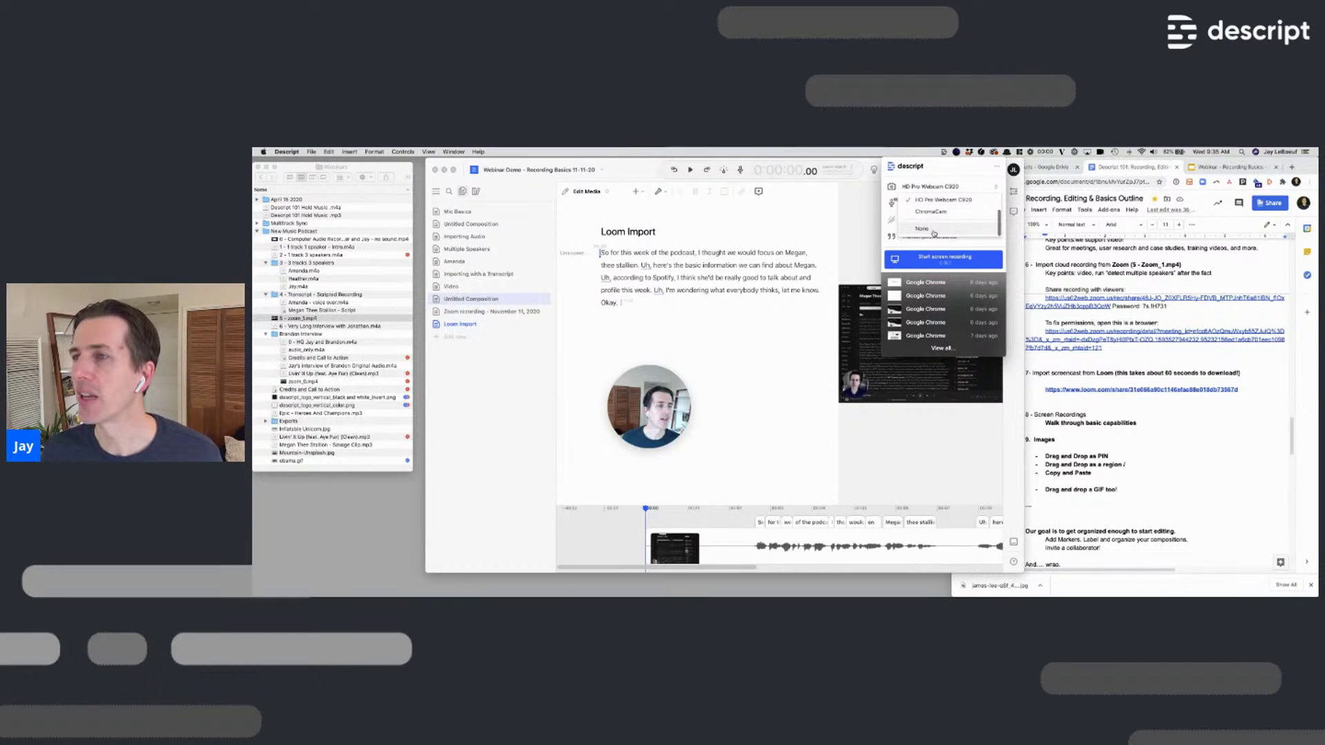
left_click(932, 234)
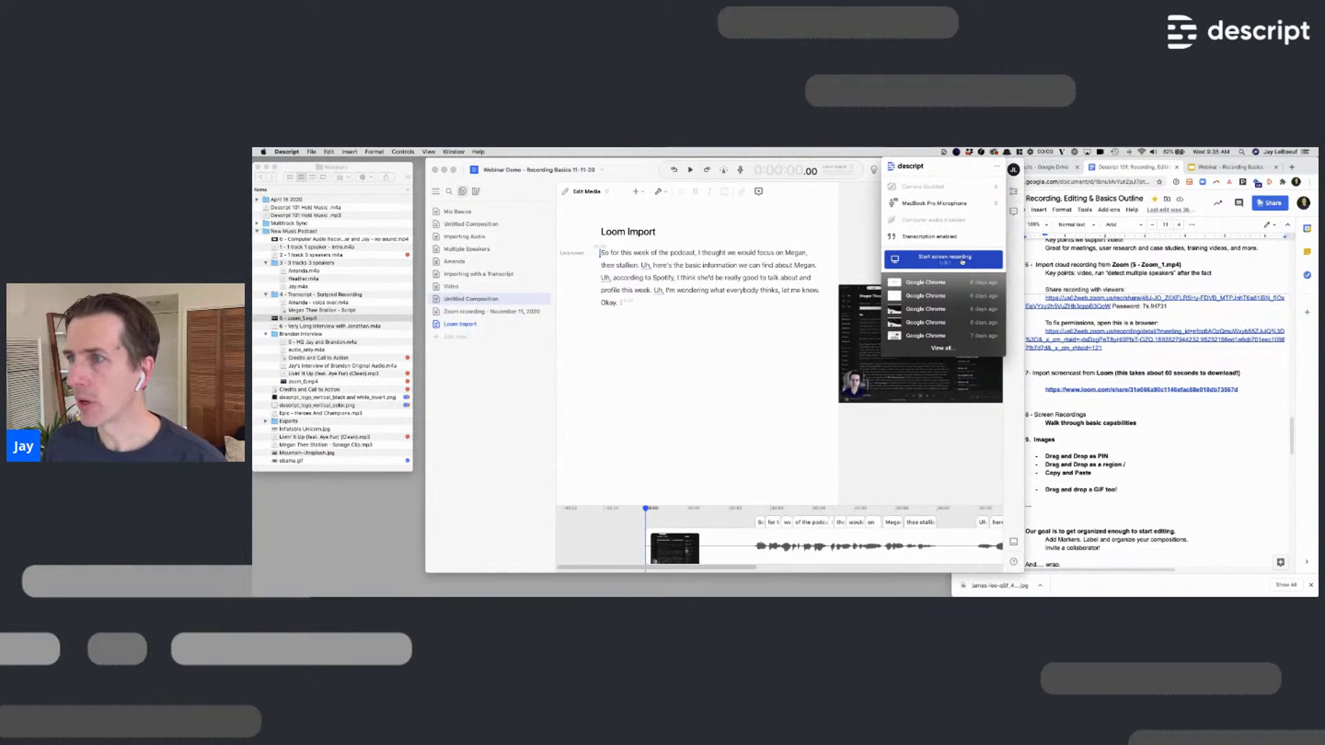
left_click(962, 261)
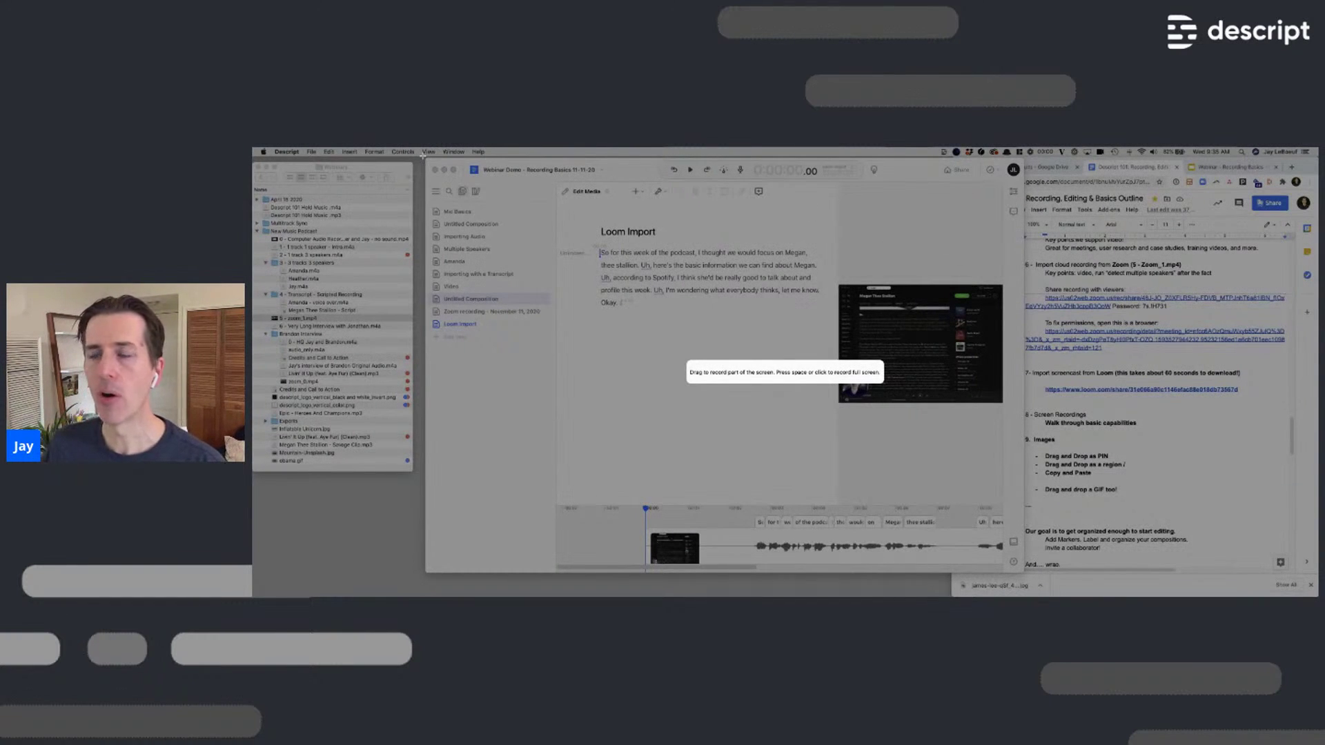
Record the Descript window region and move playback to 'Uh, here's' in the transcript
left_click_drag(422, 156, 1025, 575)
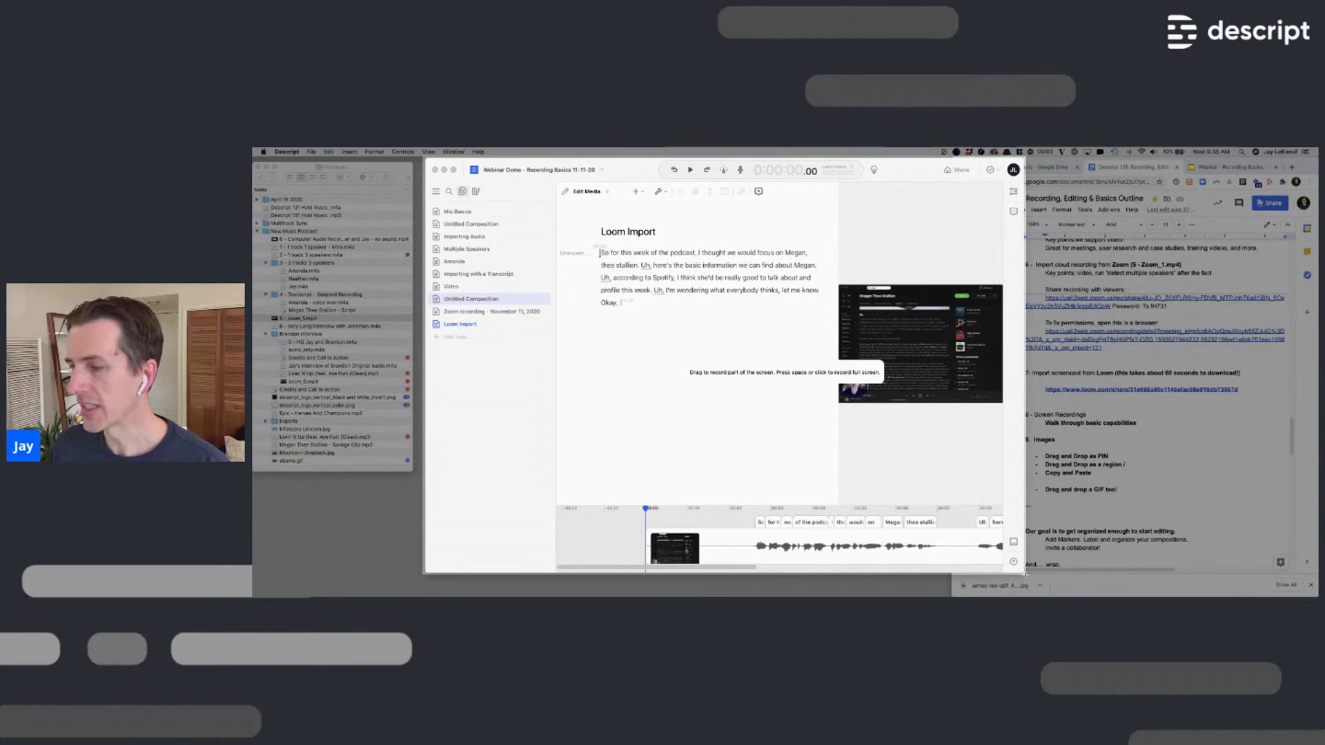
left_click_drag(1025, 574, 1026, 576)
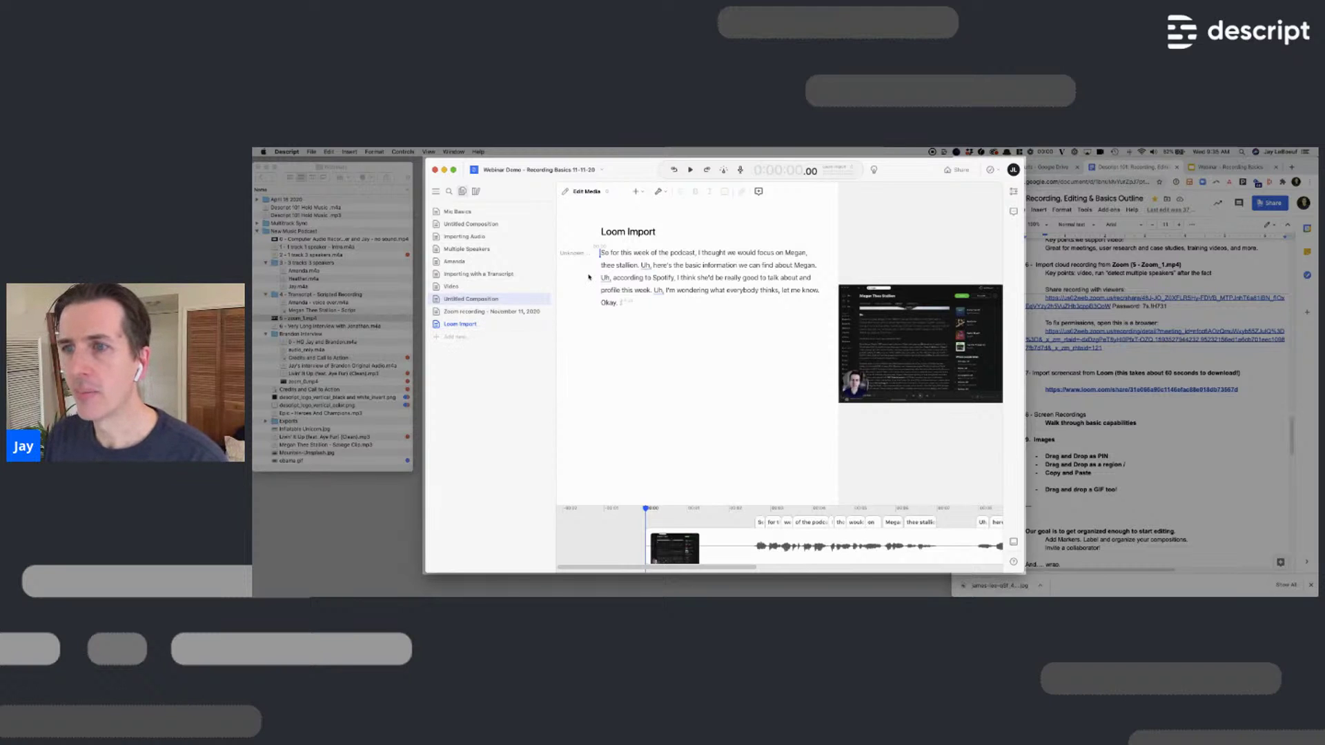
left_click(678, 268)
left_click(649, 267)
left_click(644, 267)
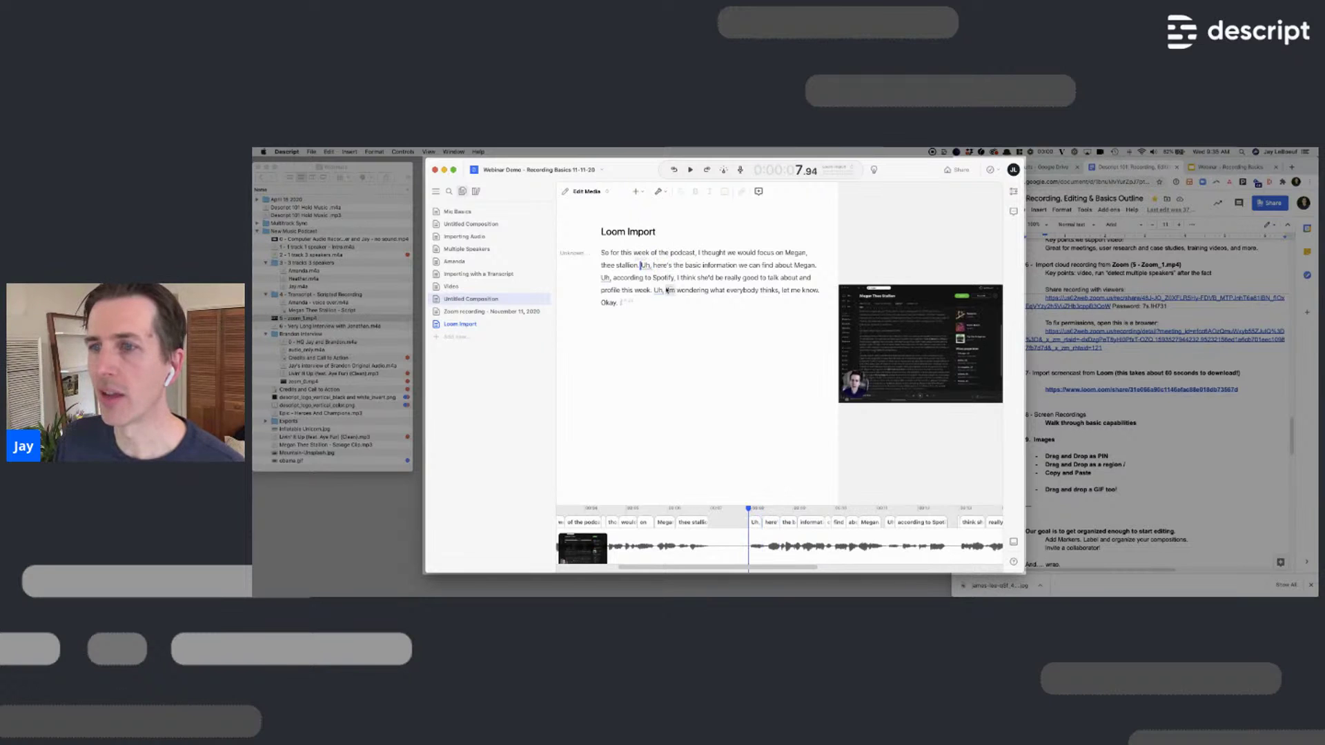
Delete the sentence about Megan's basic information and stop the recording
left_click(650, 291, "shift")
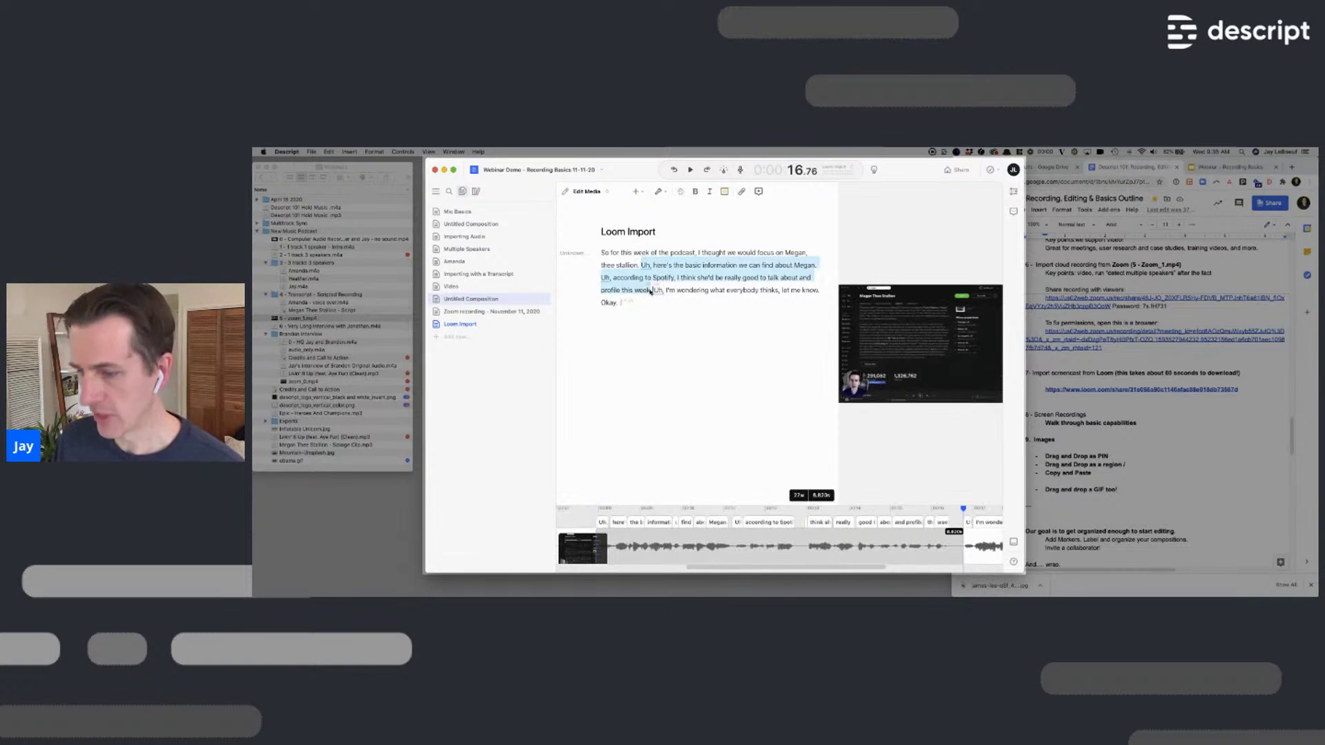
key("BackSpace")
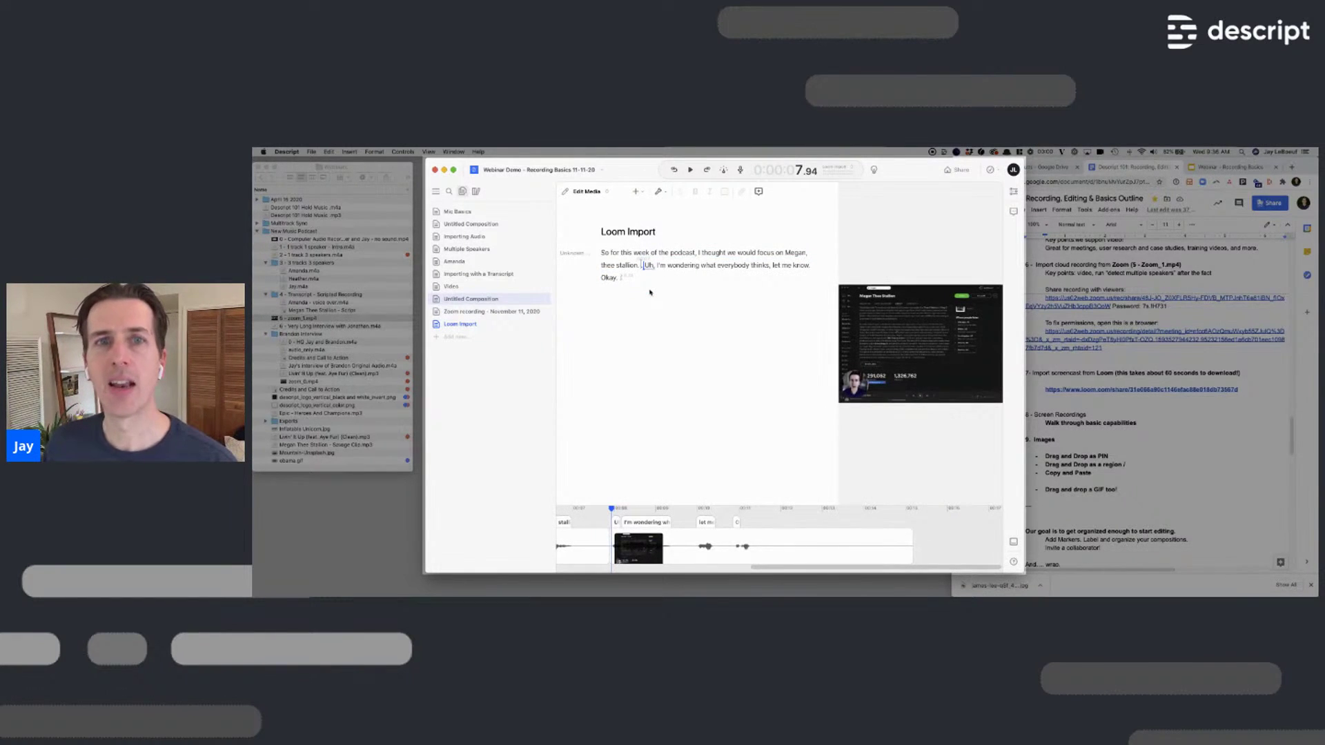
left_click(933, 153)
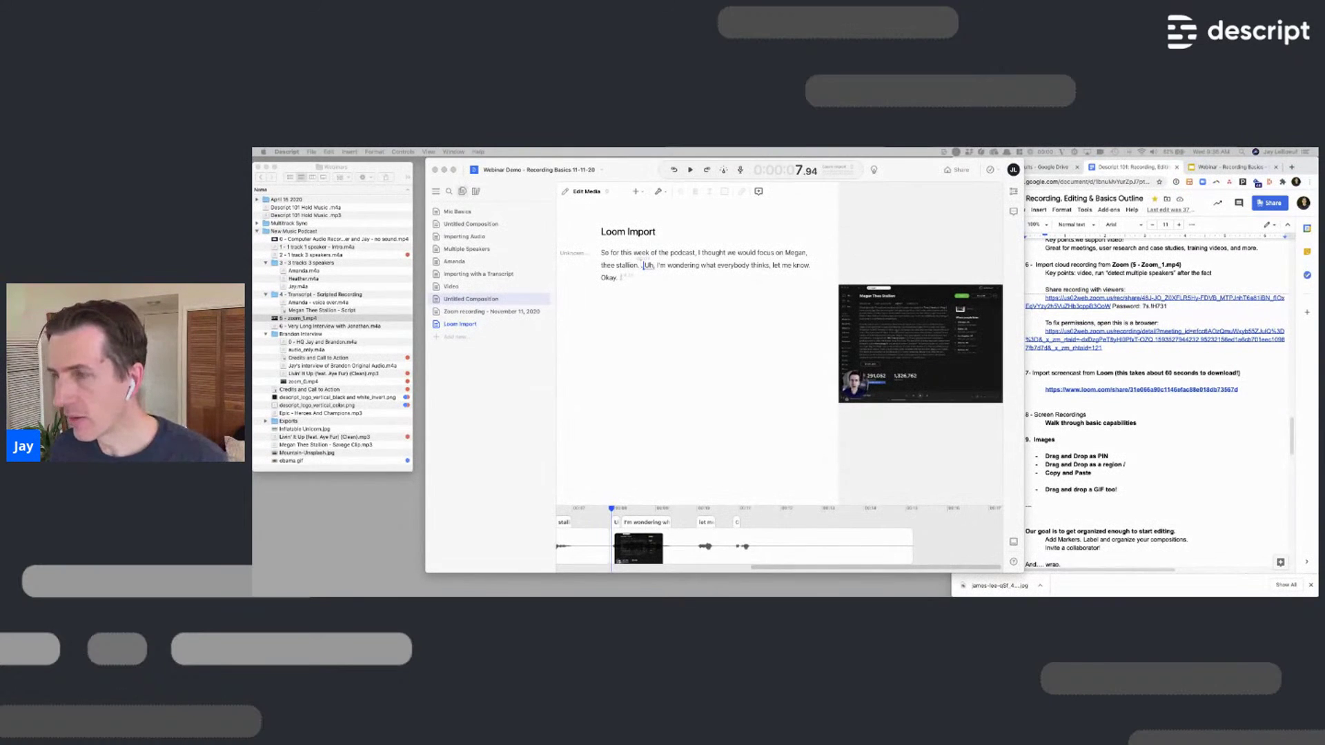
Add a new empty composition to the project
left_click(944, 152)
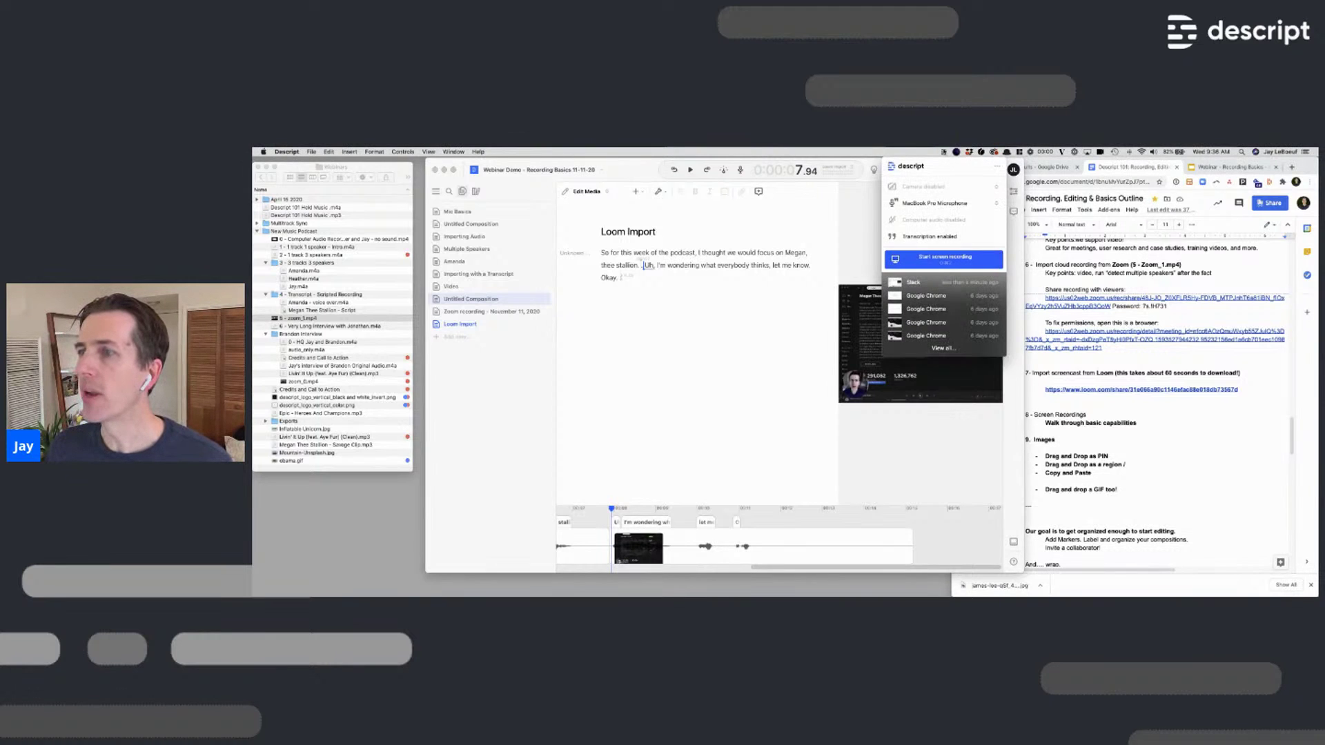
left_click(944, 151)
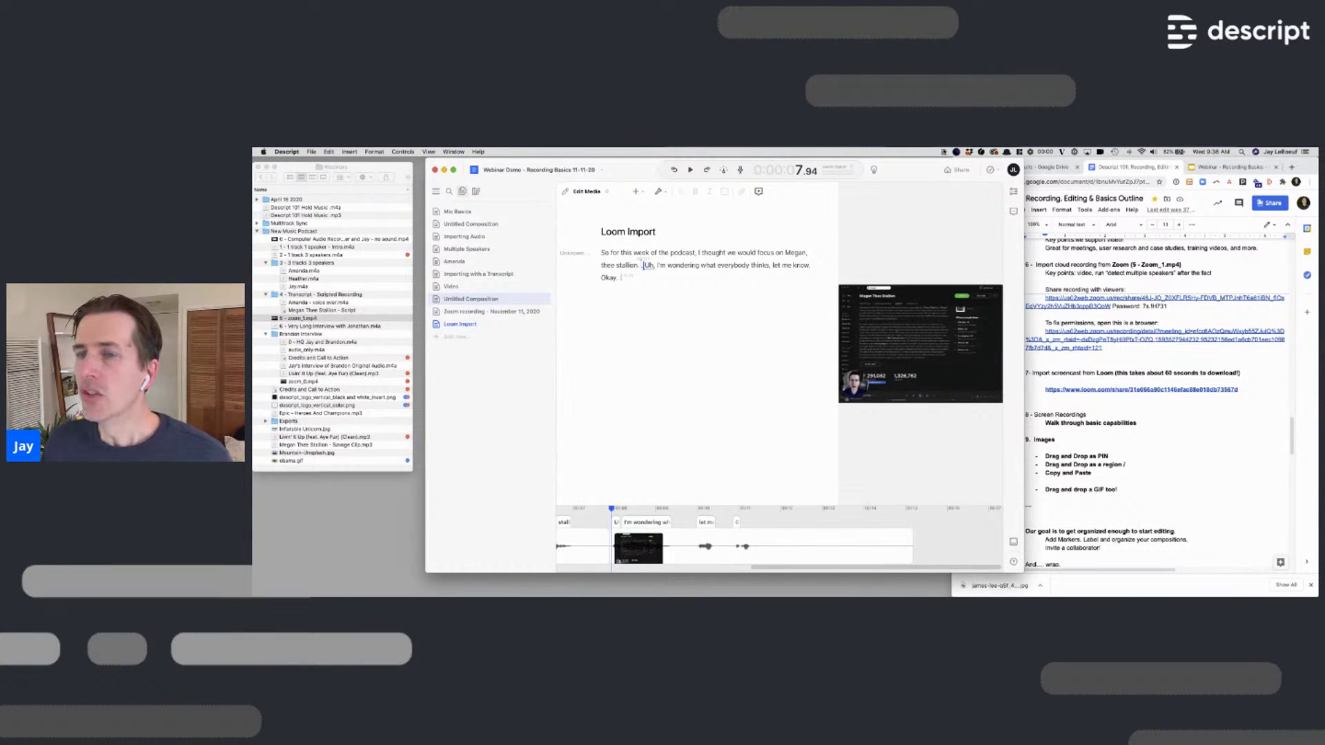
left_click(457, 336)
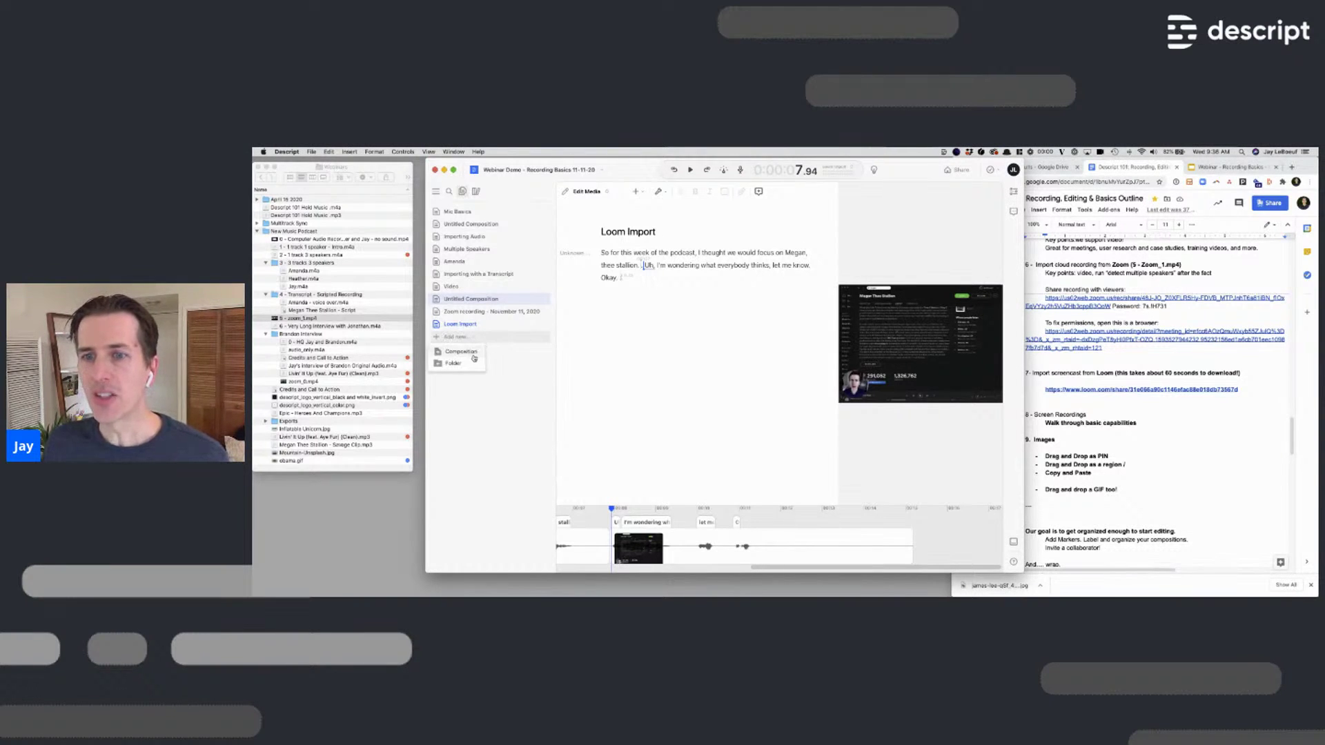
left_click(461, 351)
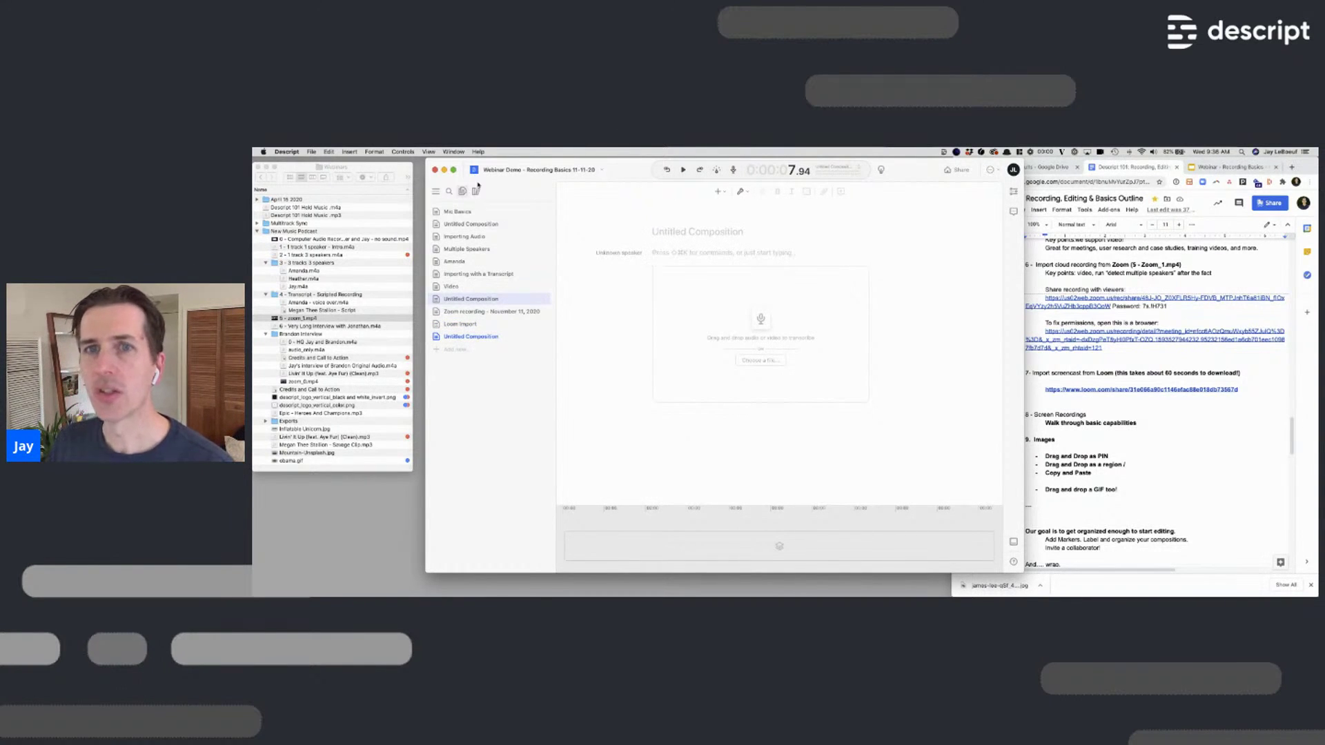
Paste the recorded screen clip into the new composition via Edit > Paste
left_click(330, 152)
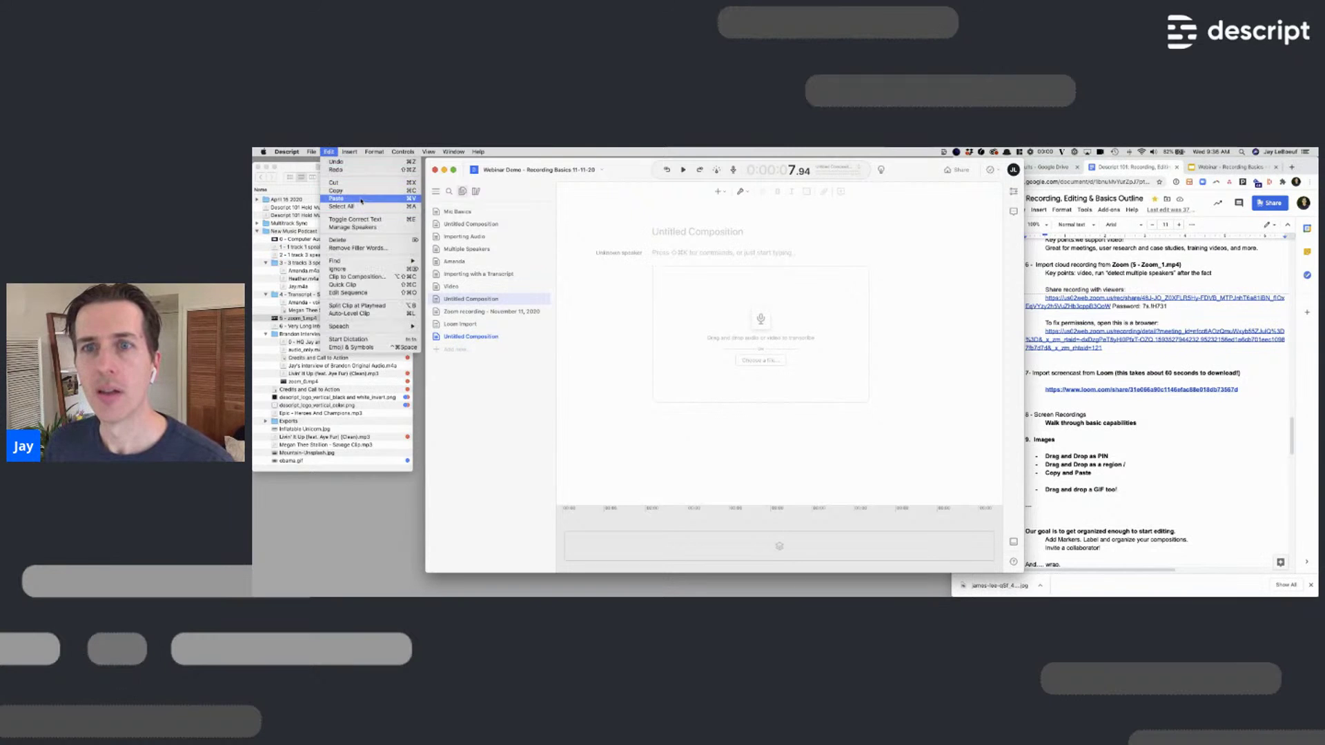
left_click(361, 199)
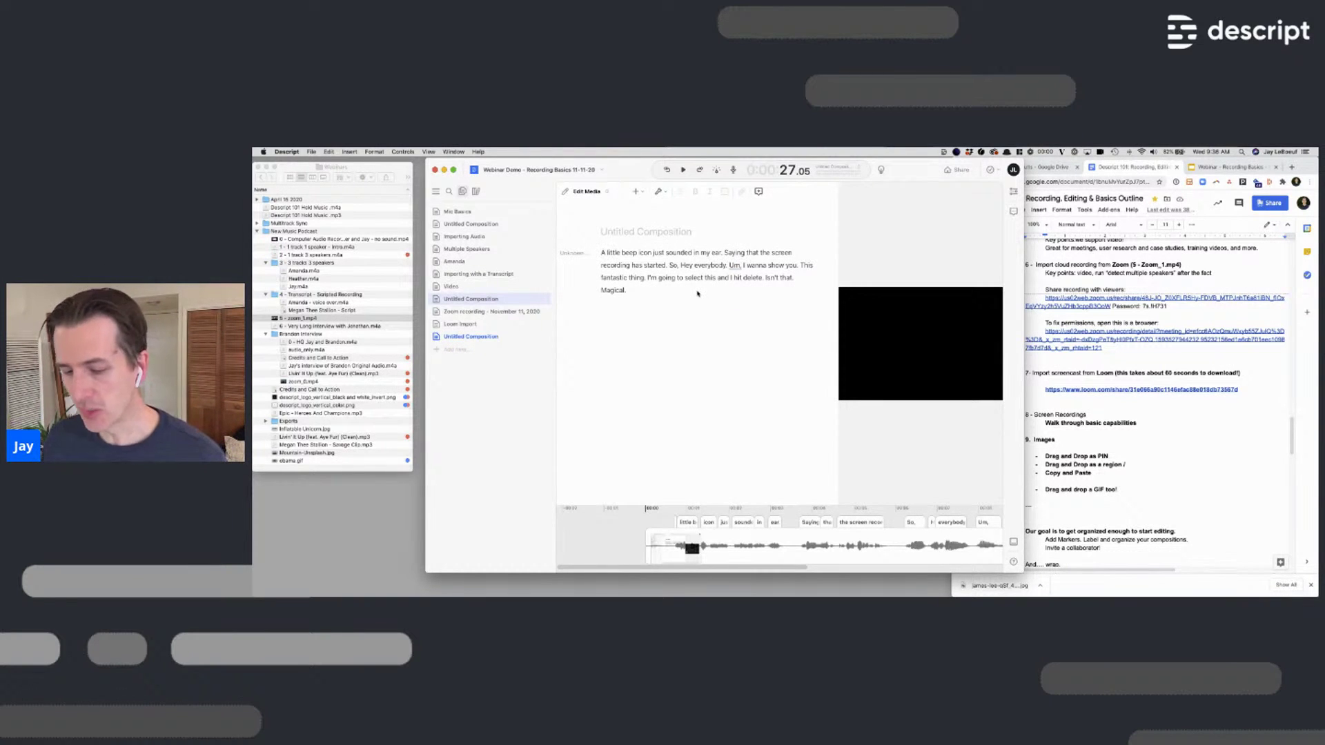
left_click(943, 152)
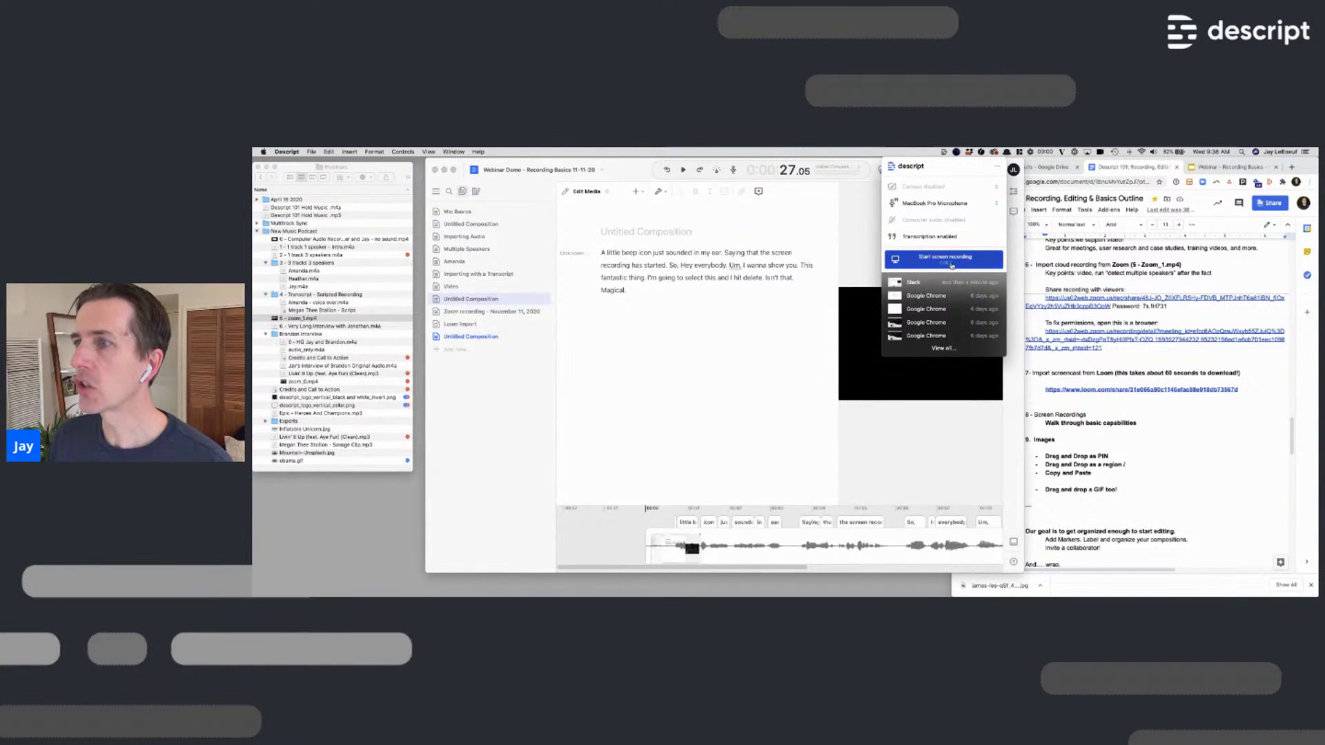
Record a dragged screen region, then play the new 'Talk for a few seconds.' paragraph
left_click(950, 262)
left_click_drag(508, 208, 926, 316)
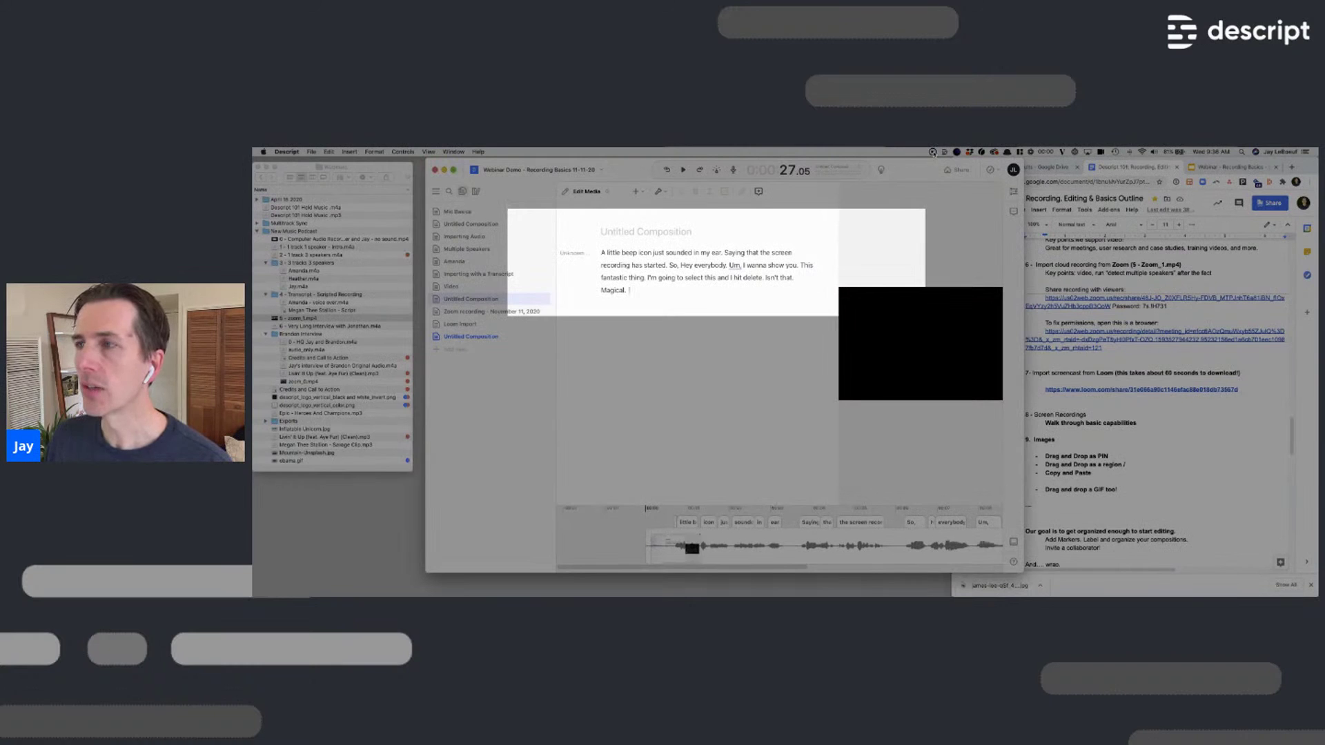
left_click(934, 153)
key("Return")
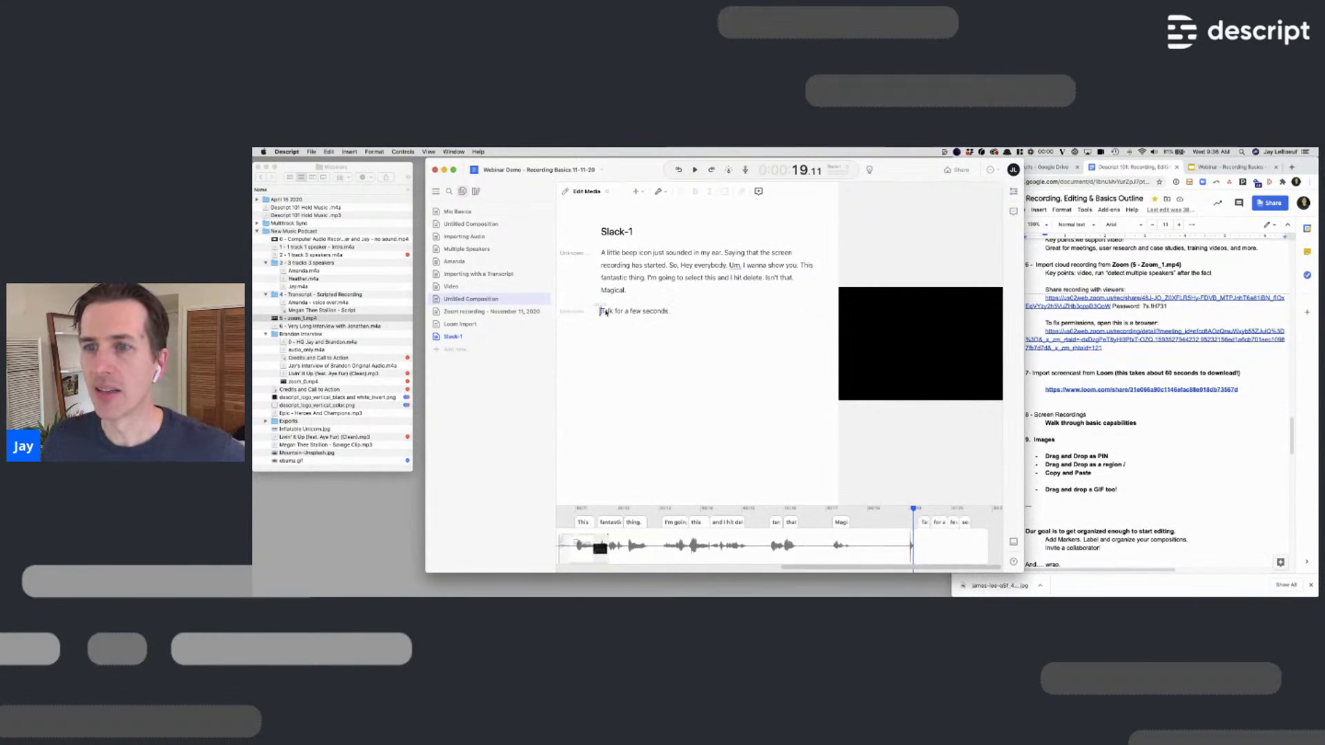
left_click(606, 311)
key("space")
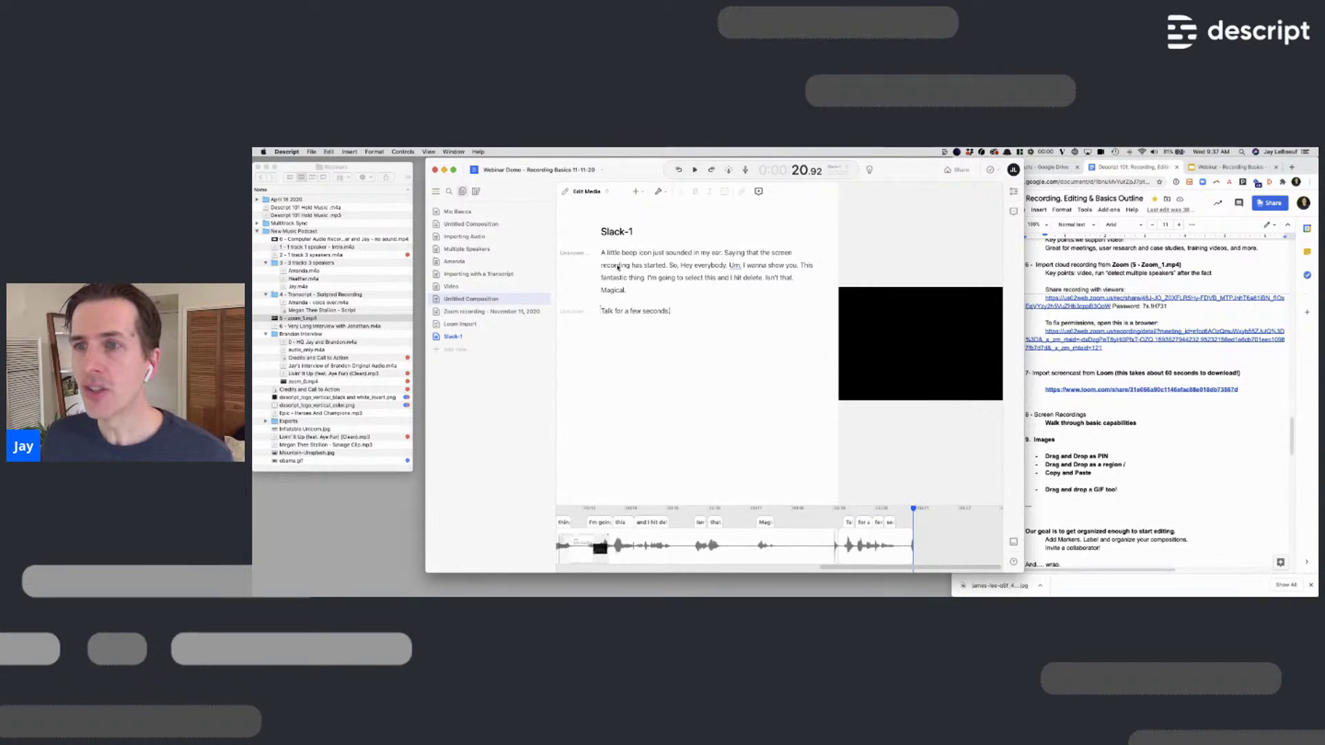
Delete 'So, Hey everybody. Um, I wanna show you.' from the transcript
left_click(643, 265)
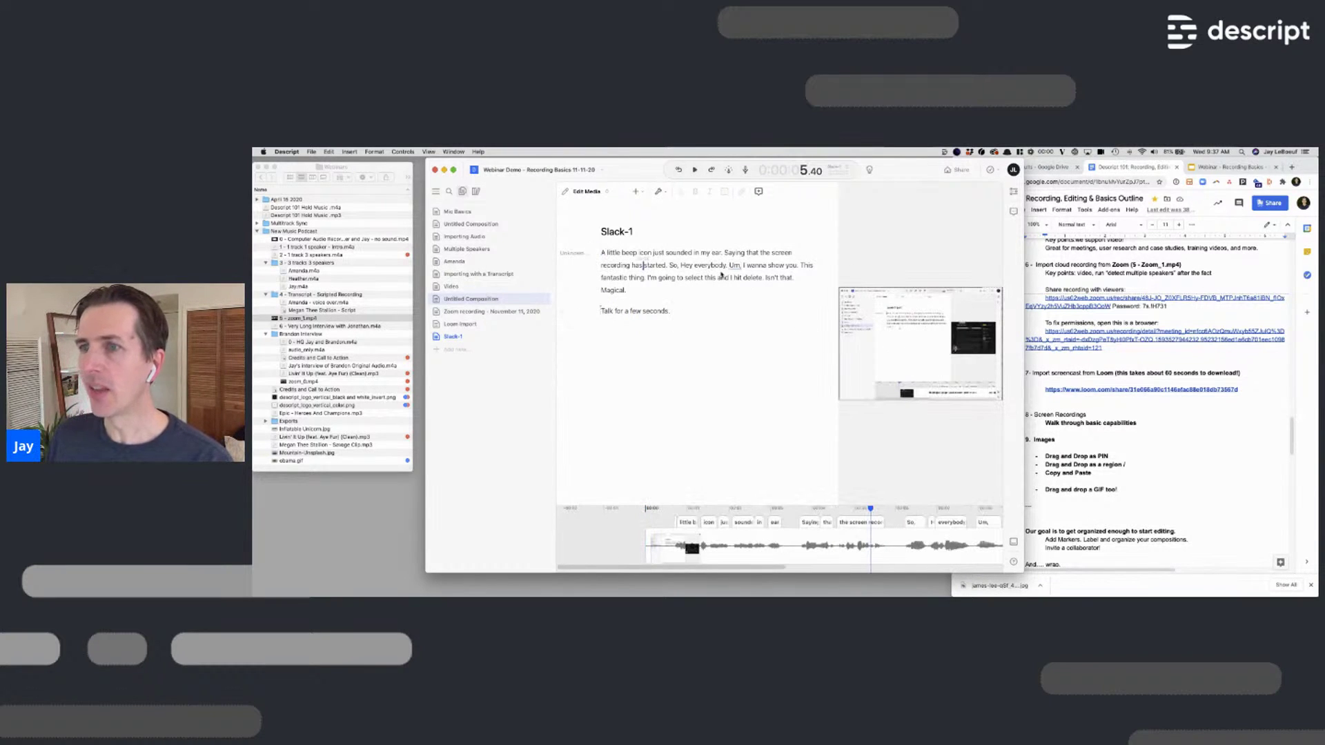
left_click(668, 265)
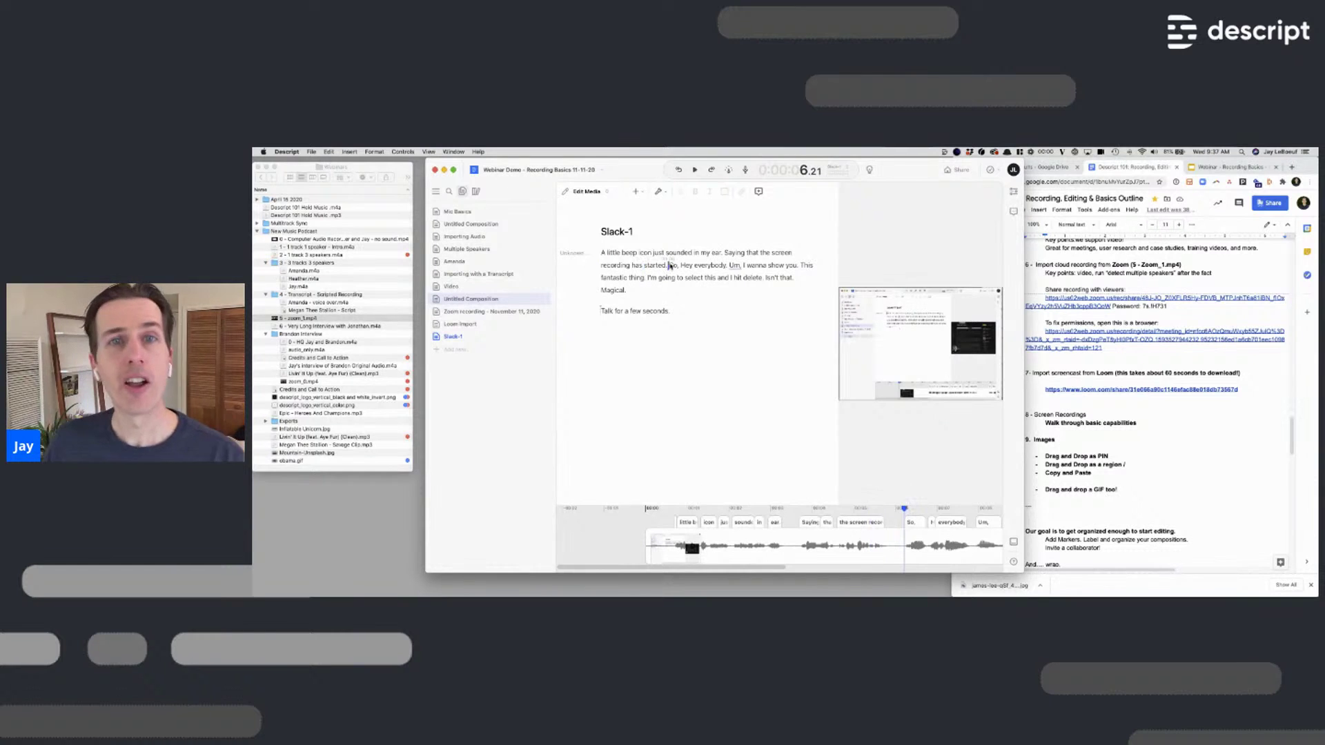
left_click(798, 267, "shift")
key("BackSpace")
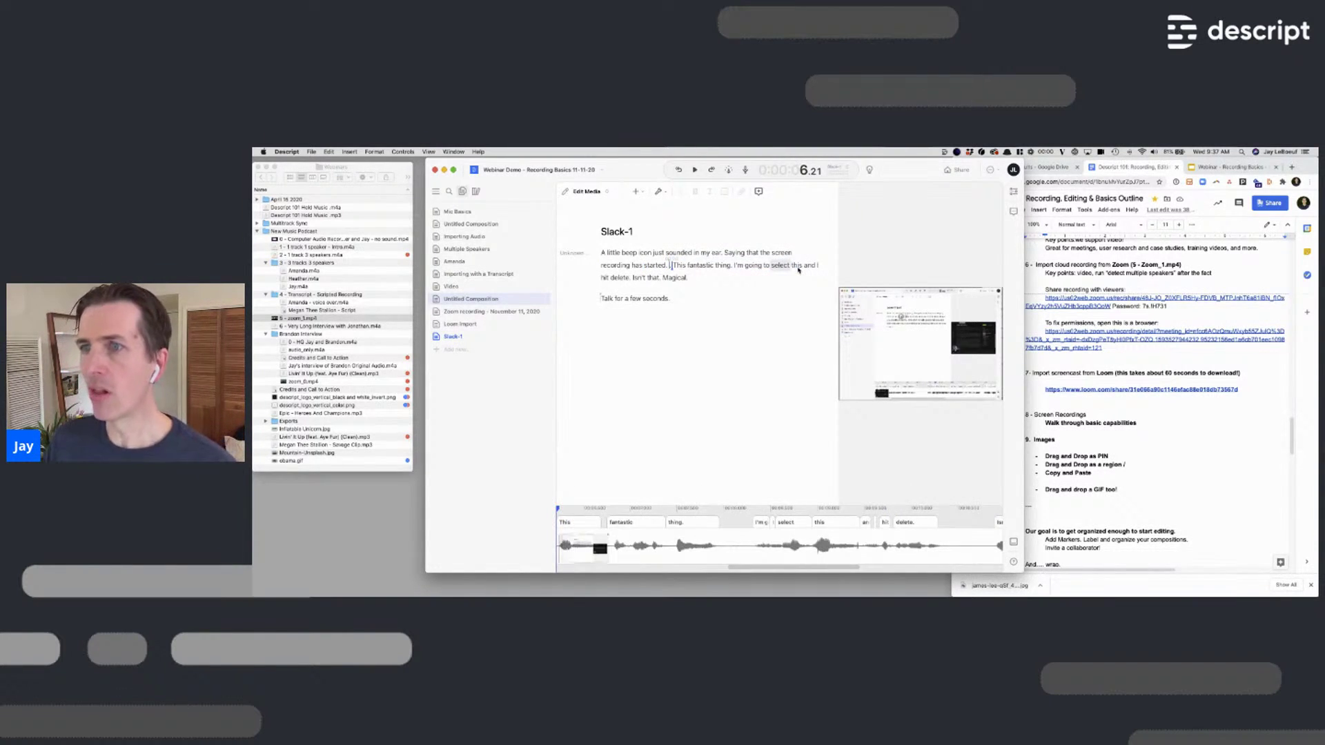
Delete 'isn't that. Magical.' from the transcript
double_click(639, 277)
left_click(688, 277, "shift")
key("BackSpace")
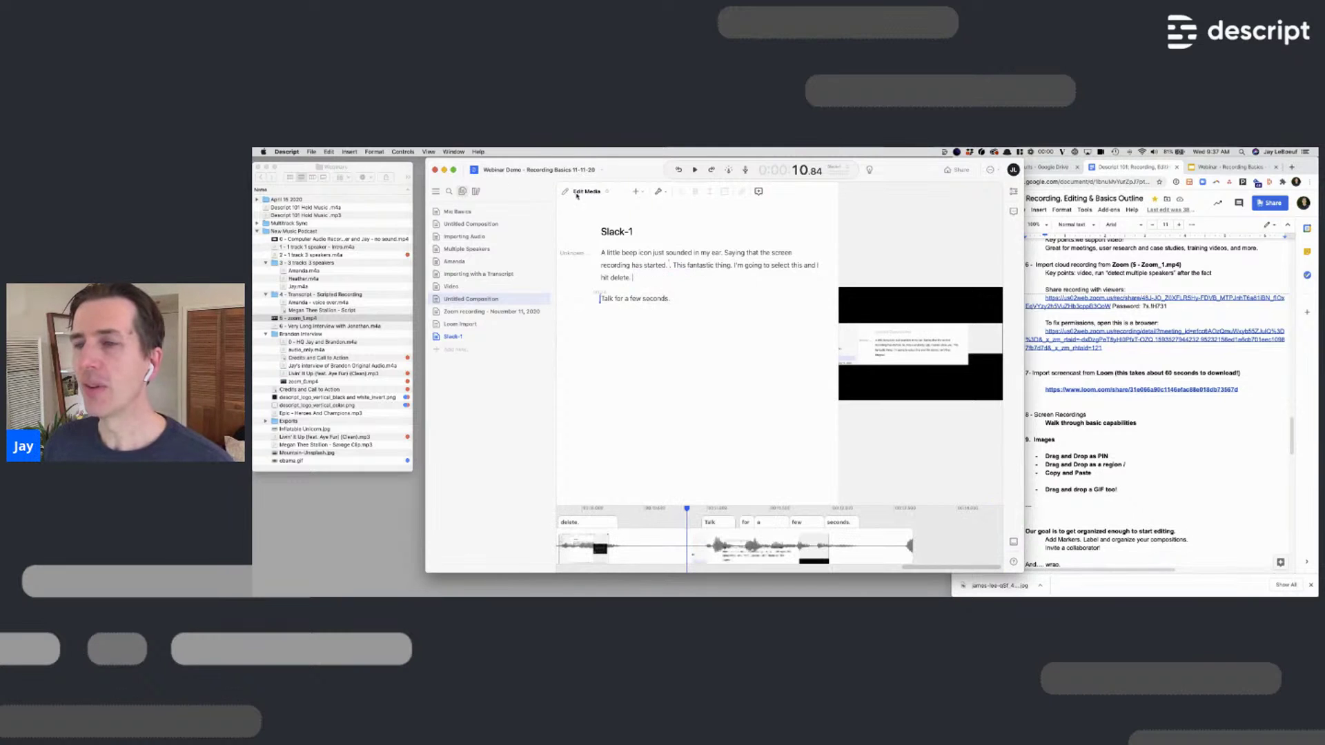
Apply Zoom and Pan on script track at 'started', increasing Keyframe 2's scale
left_click(657, 265)
key("super+k")
type("zoom")
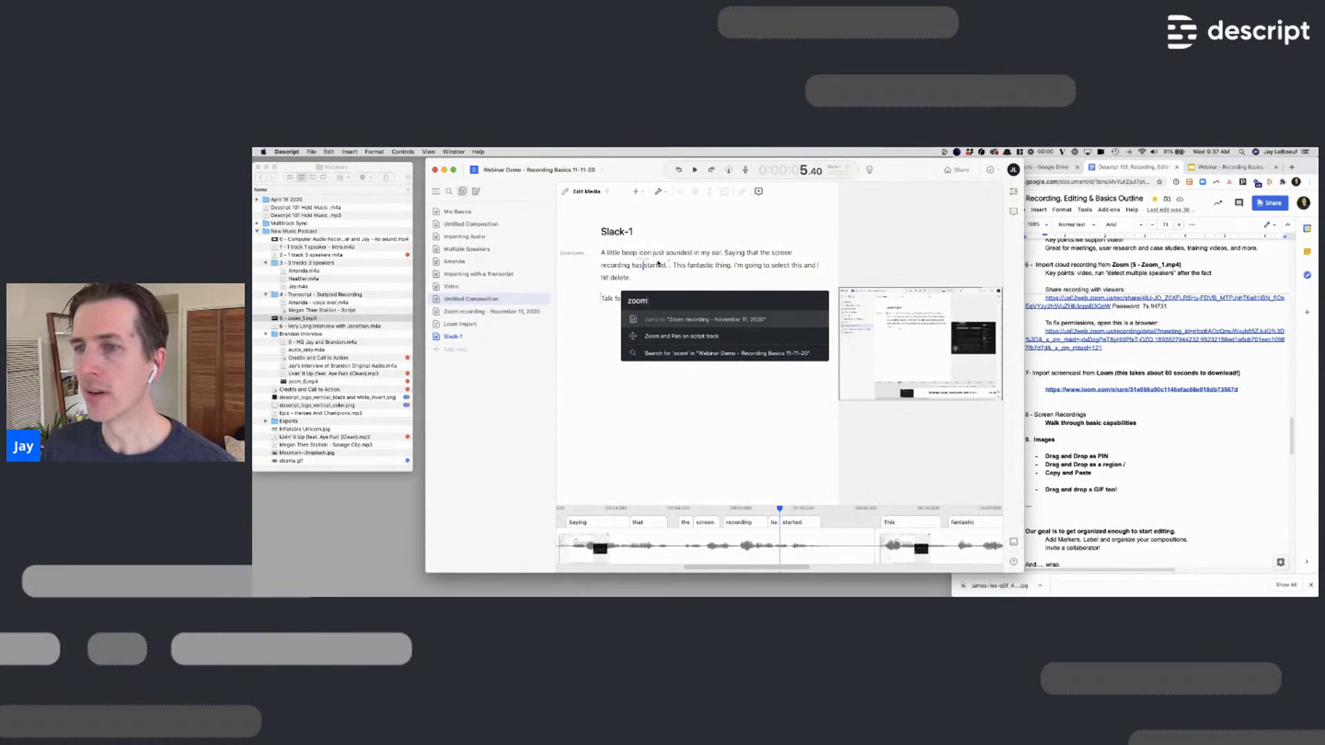
key("Down")
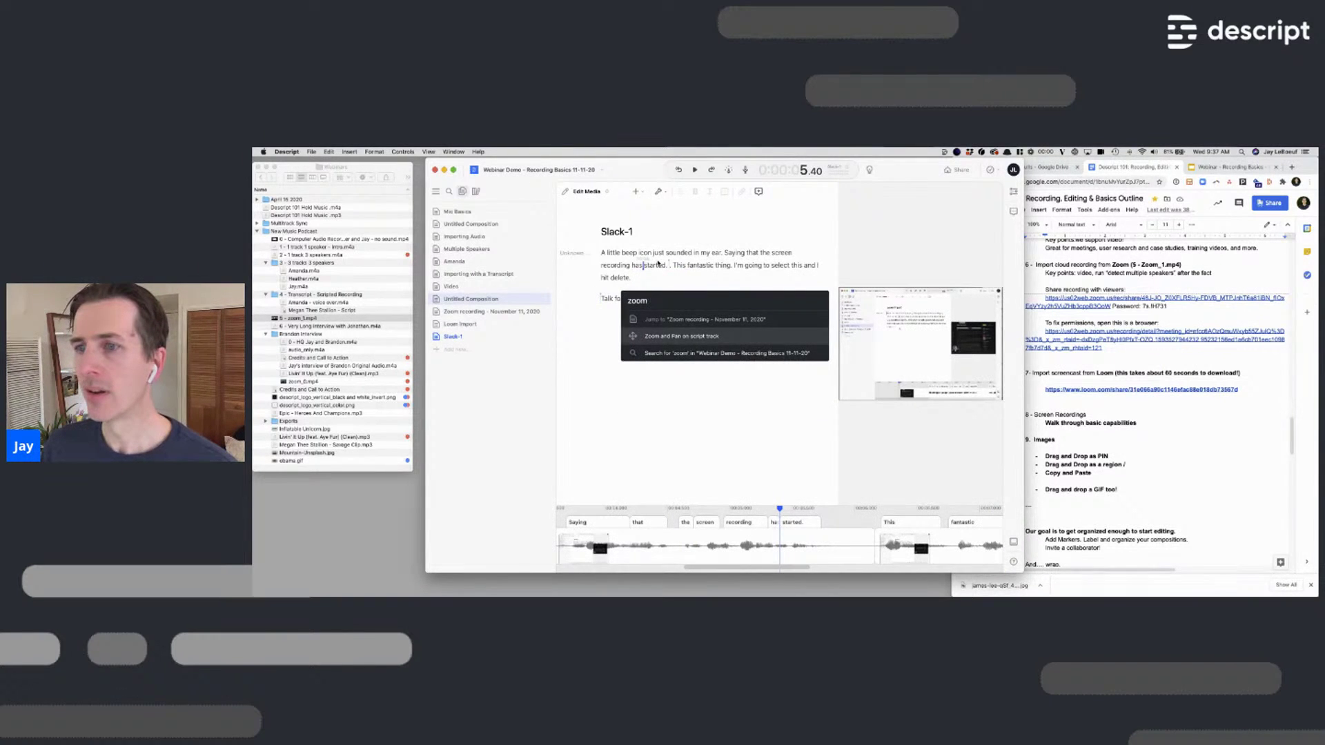
key("Return")
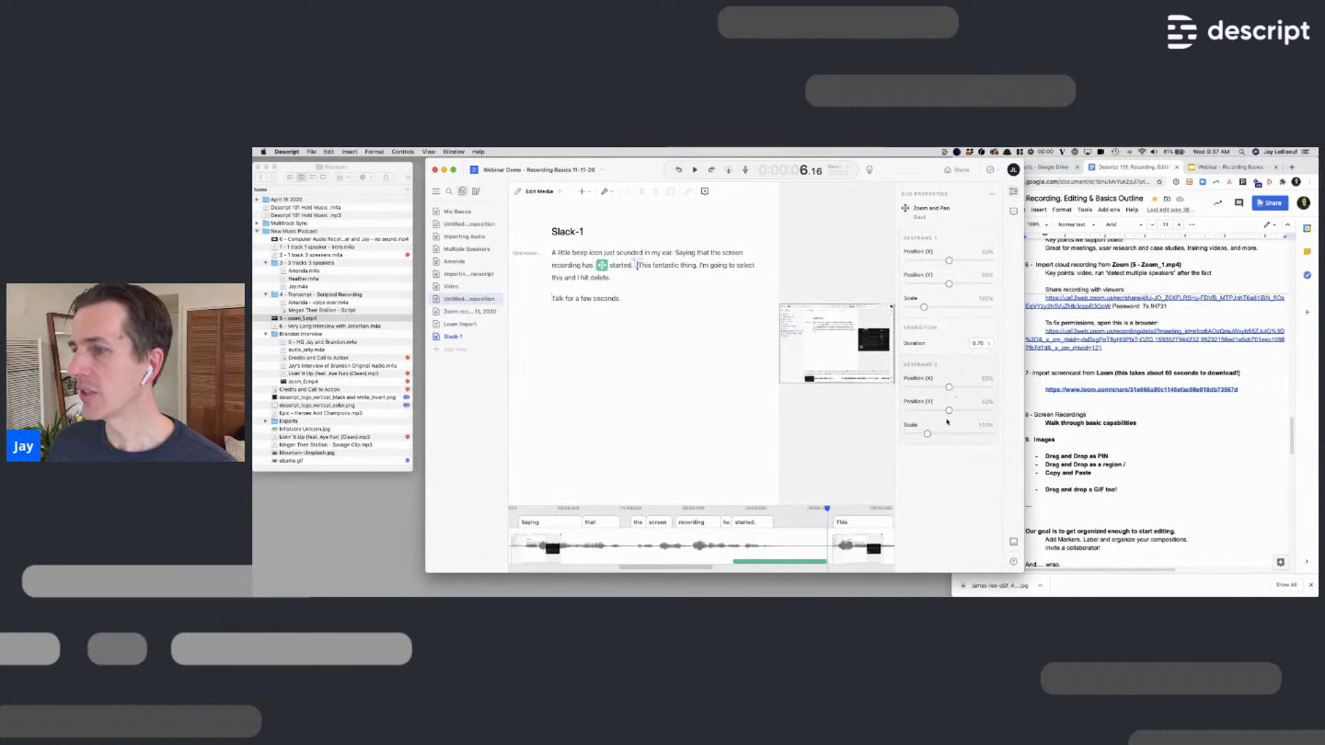
left_click_drag(926, 434, 949, 435)
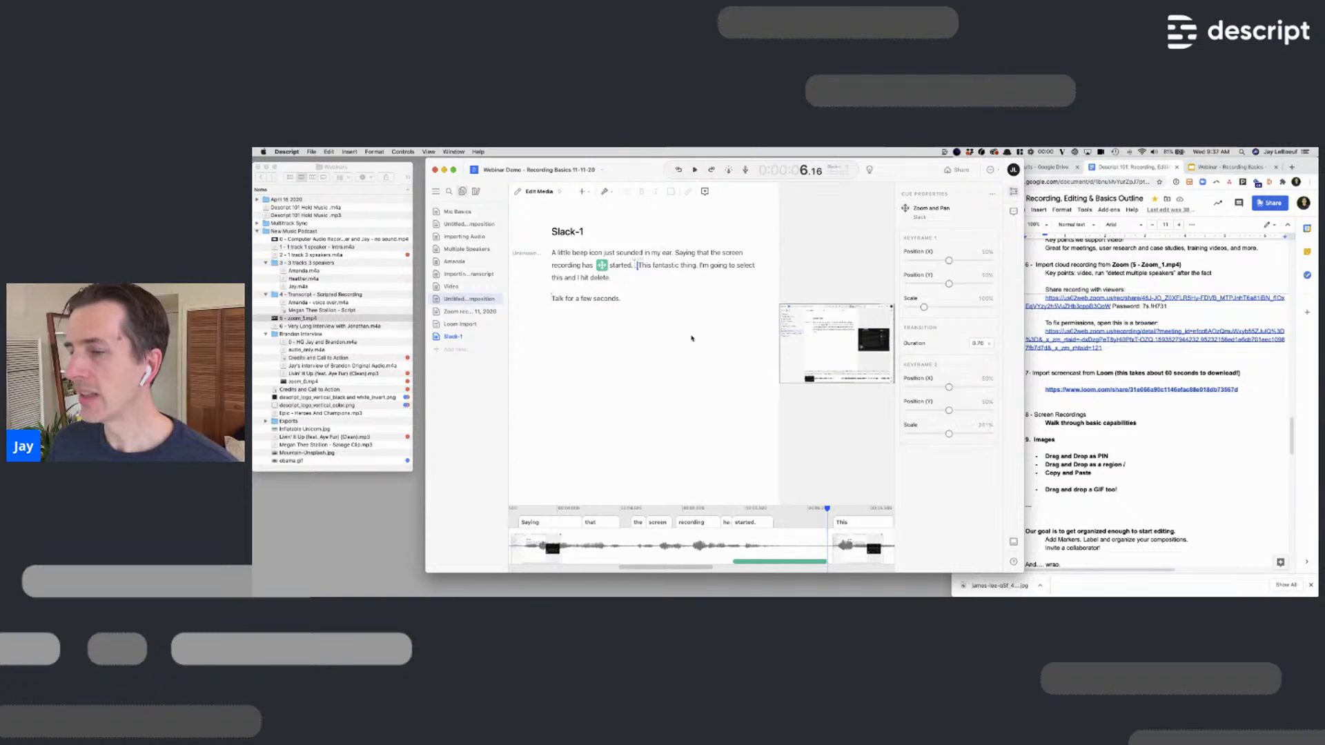
Preview the zoom effect from just before the recording started
left_click(553, 266)
key("space")
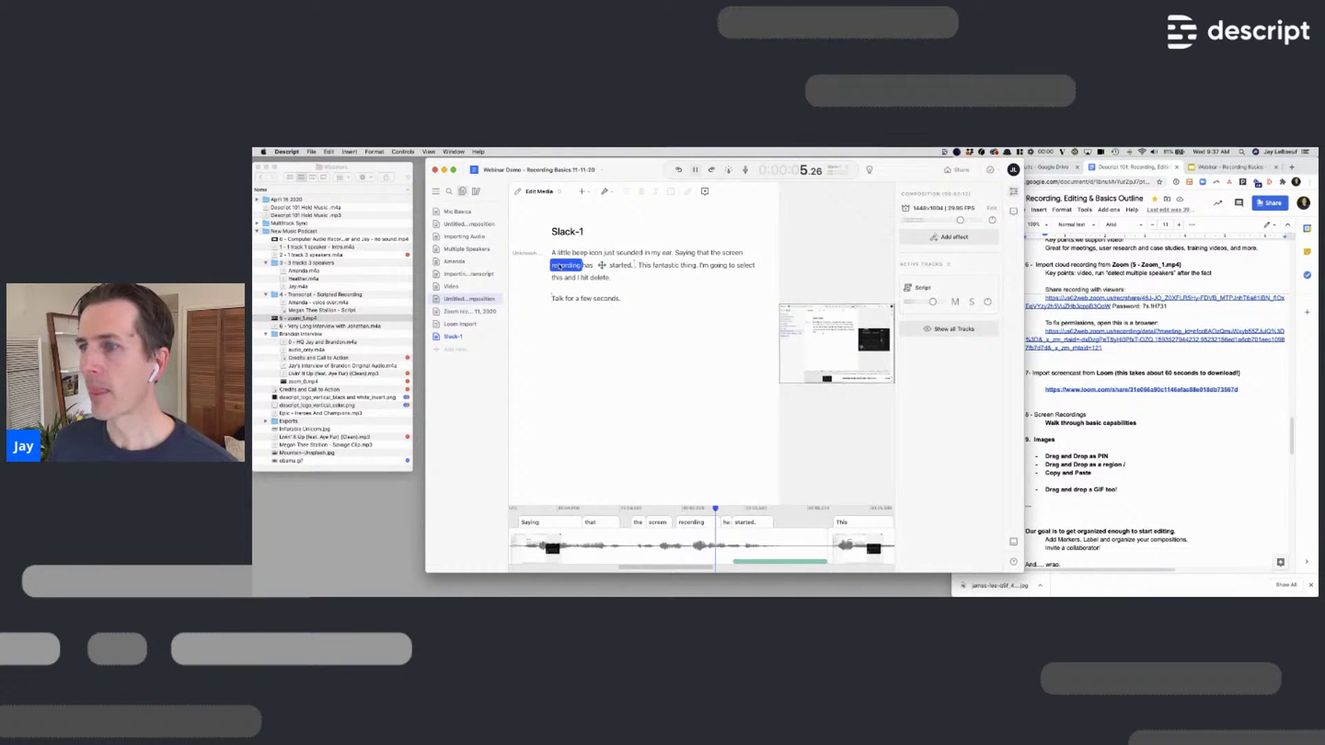
key("space")
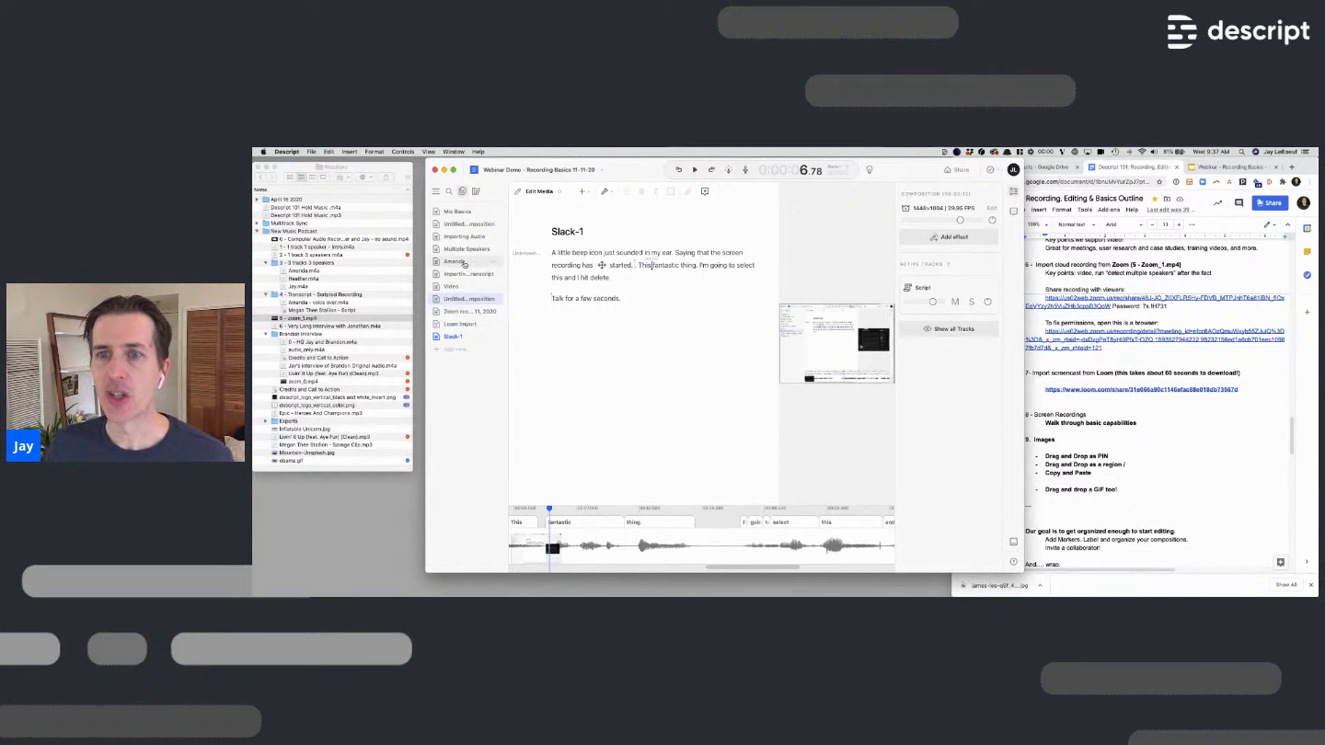
Open the Amanda composition and play it from 'Hey everybody.'
left_click(465, 264)
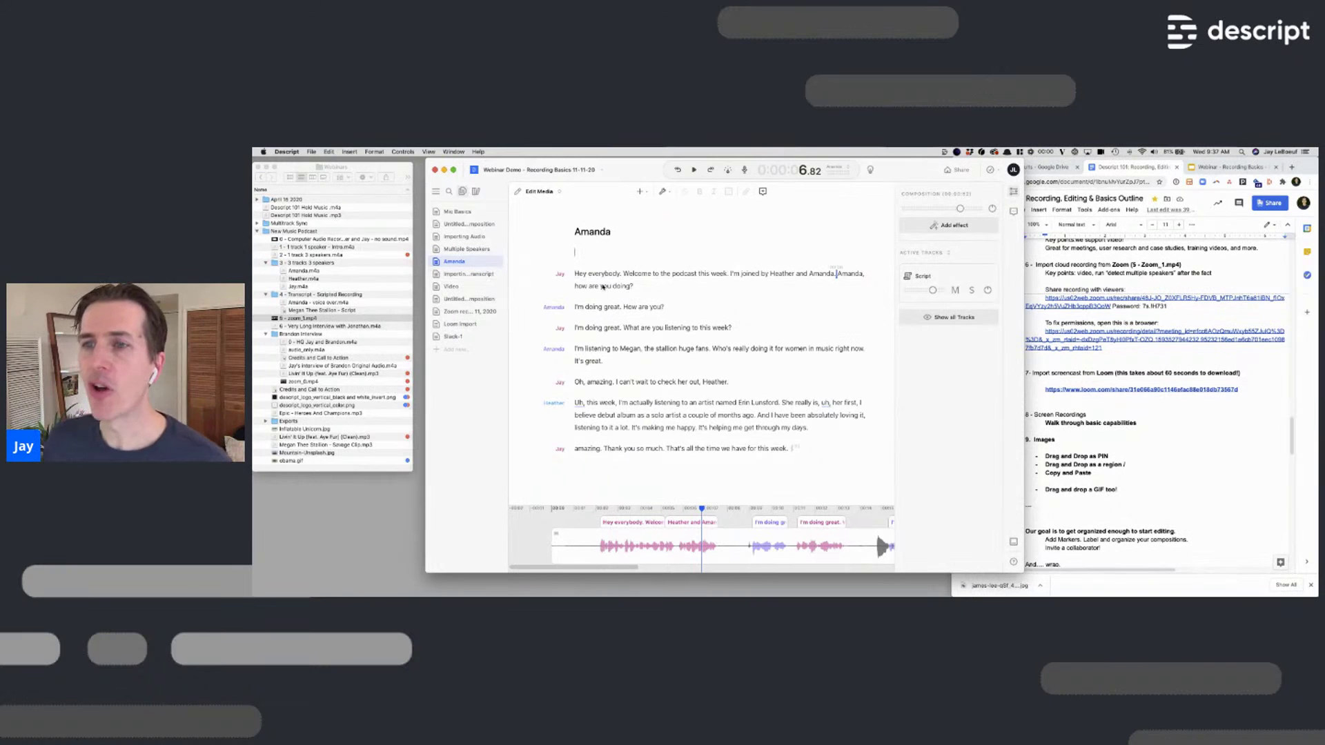
left_click(575, 274)
key("space")
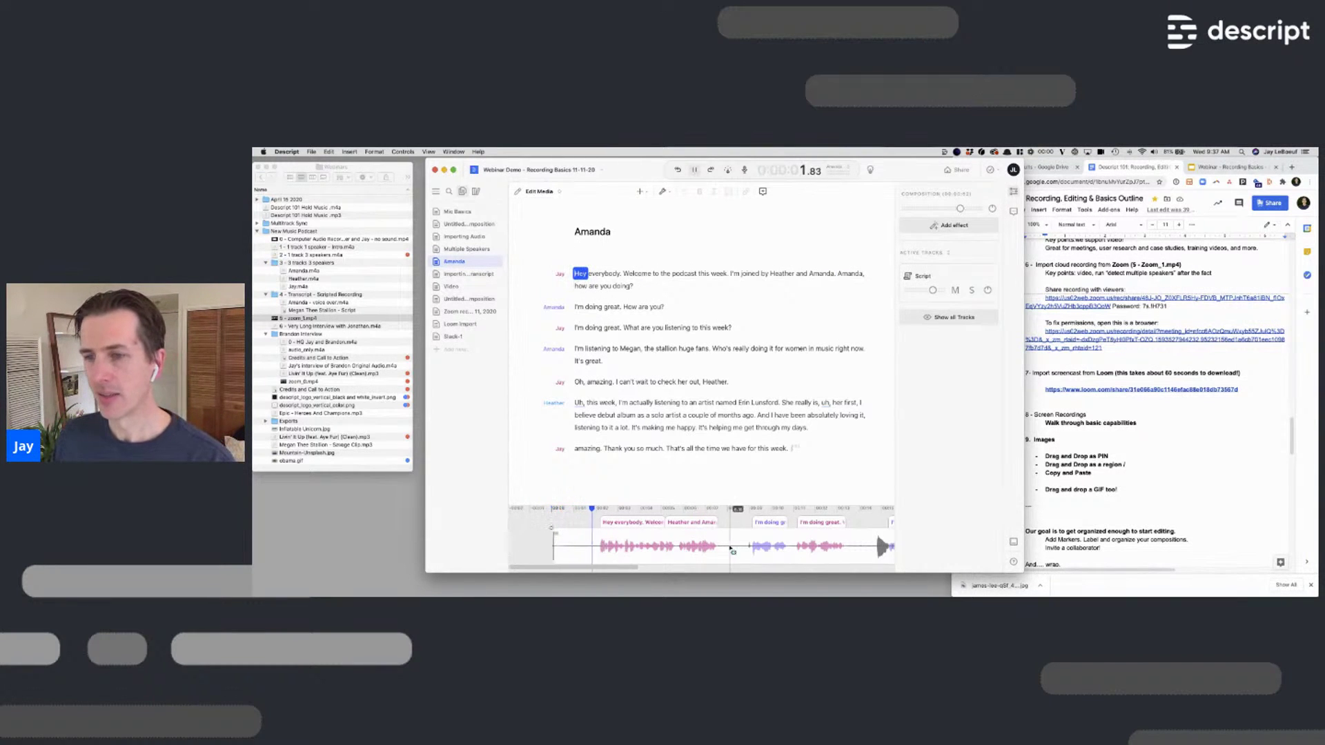
Run Shorten Word Gaps and apply it to all 7 gaps, trimming them to 0.50 seconds
left_click(673, 274)
key("super+k")
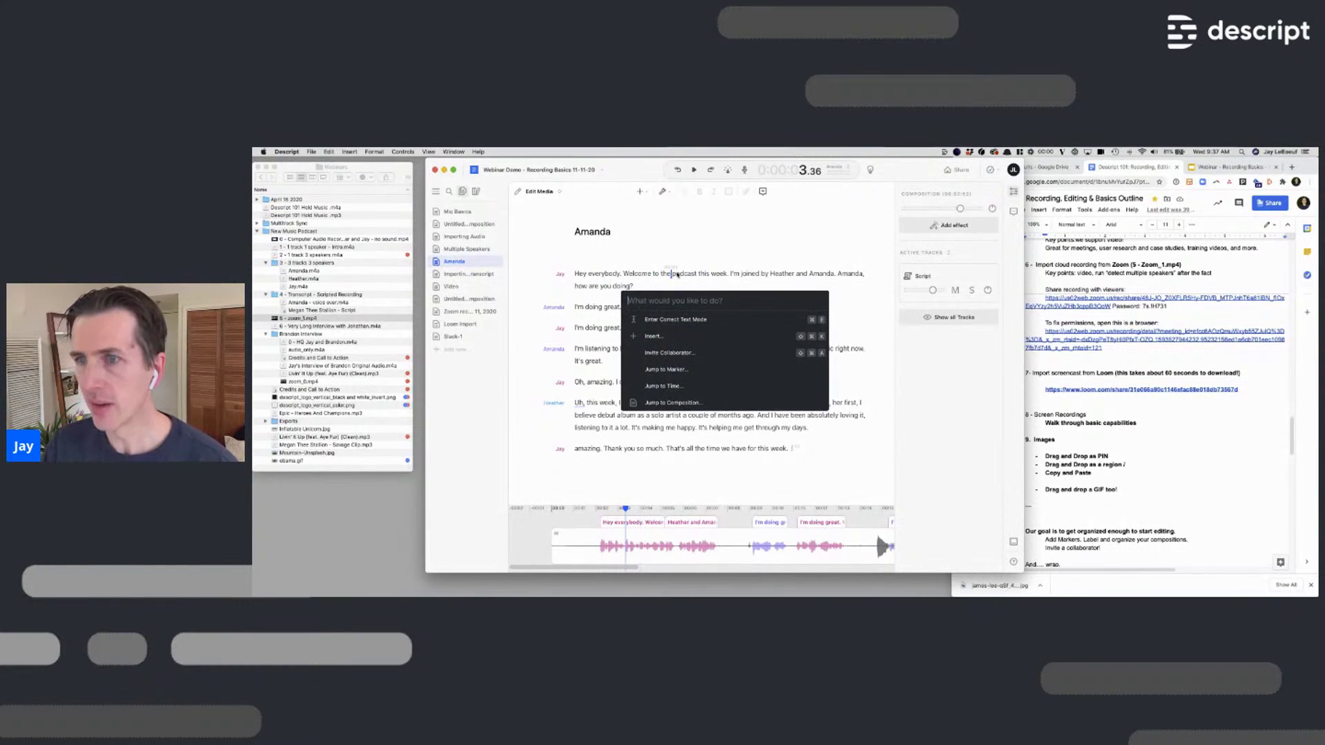
type("word")
key("Down")
key("Return")
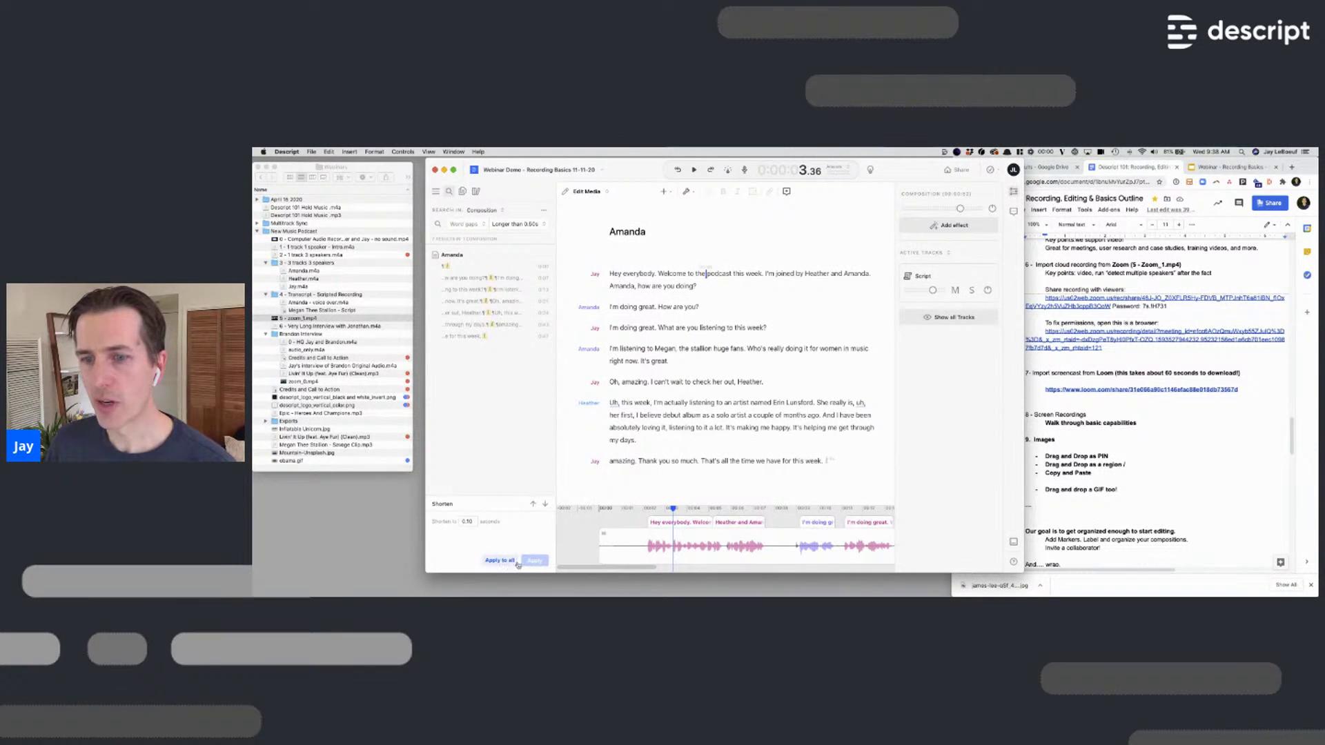
left_click(500, 561)
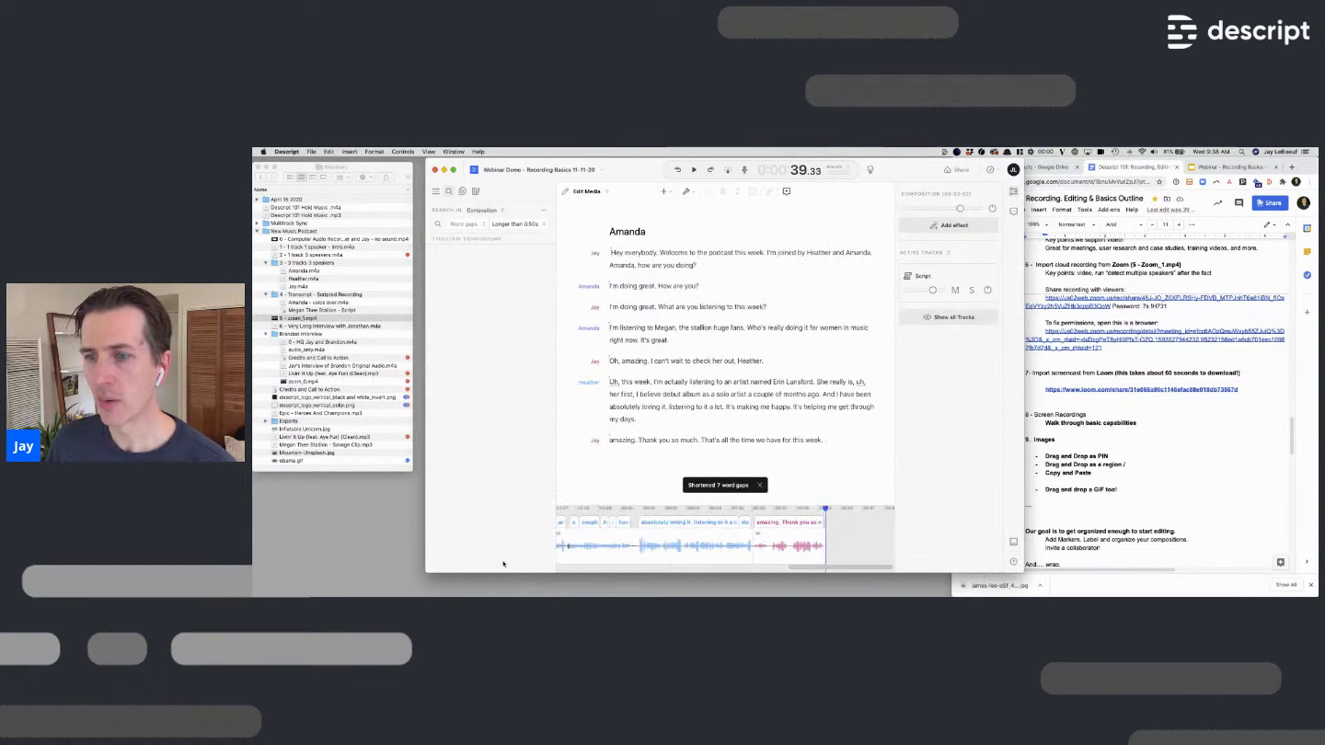
Play back the tightened conversation from the start, then hide the composition panel
left_click(611, 254)
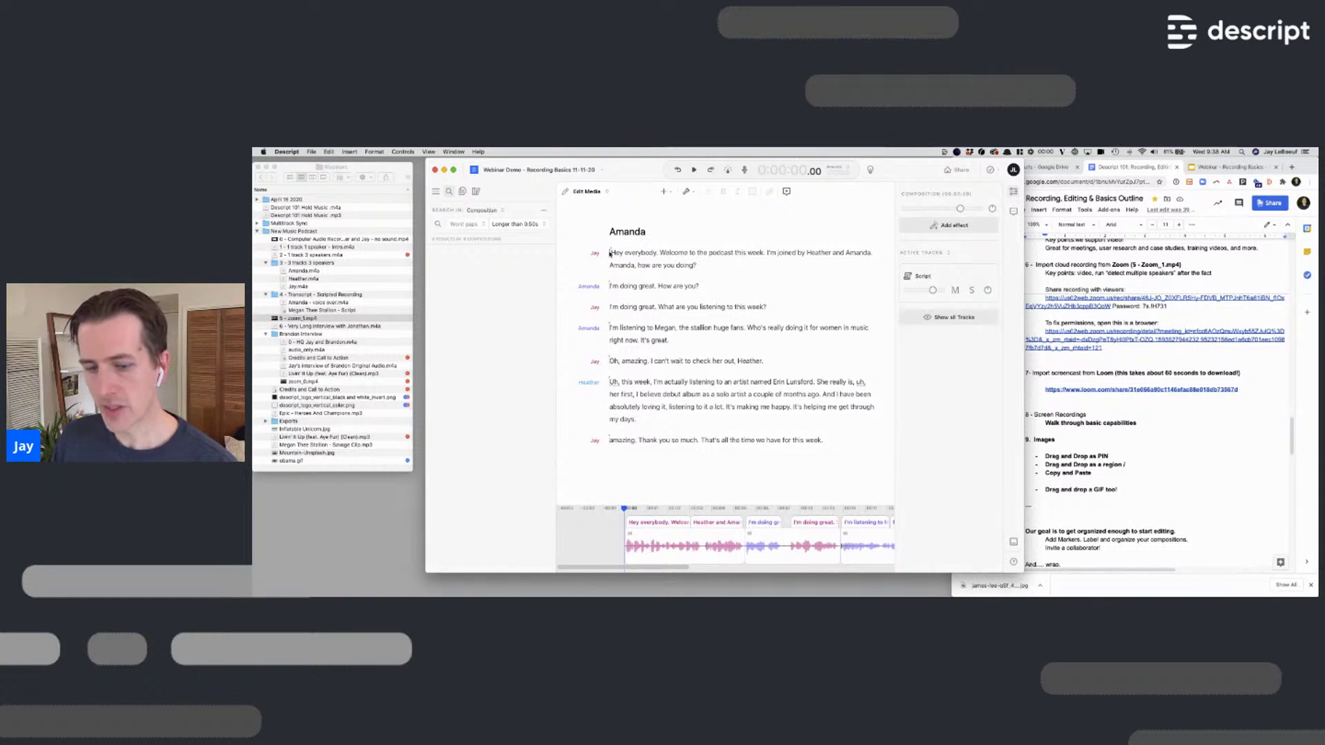
key("space")
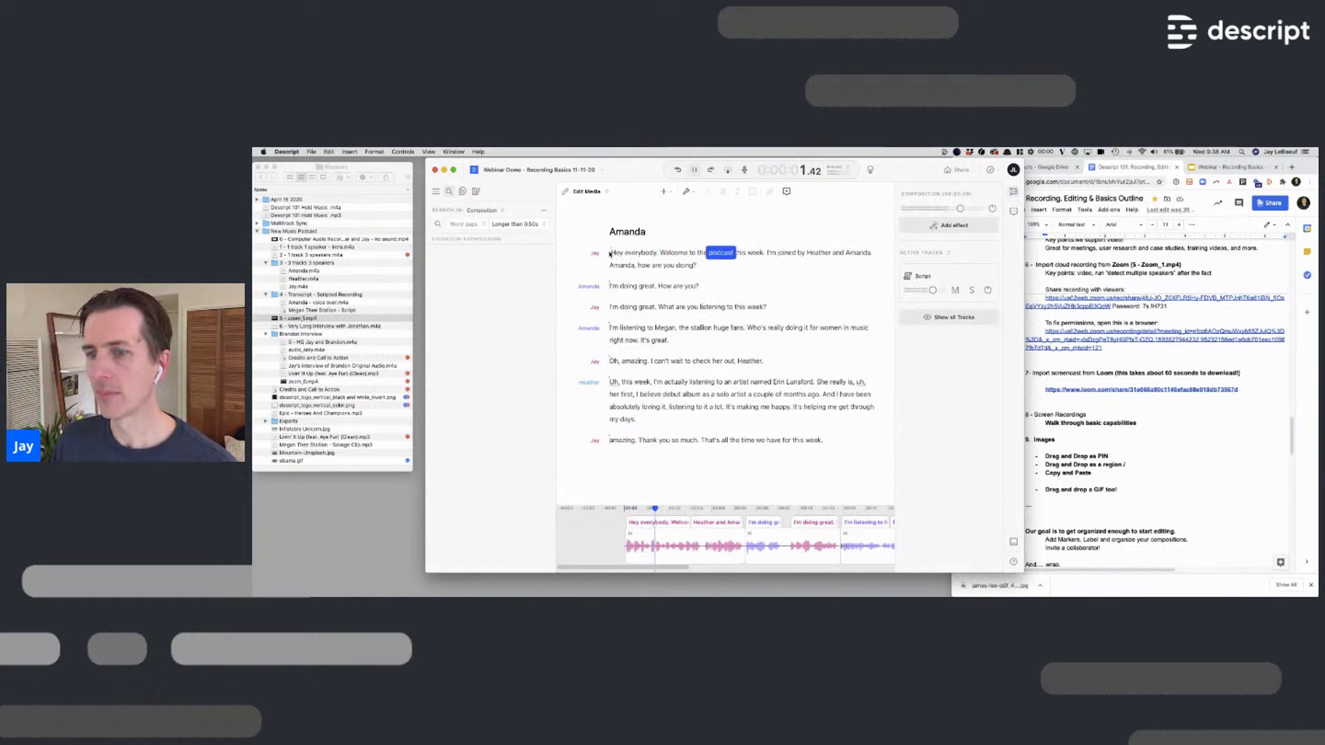
key("space")
key("super+backslash")
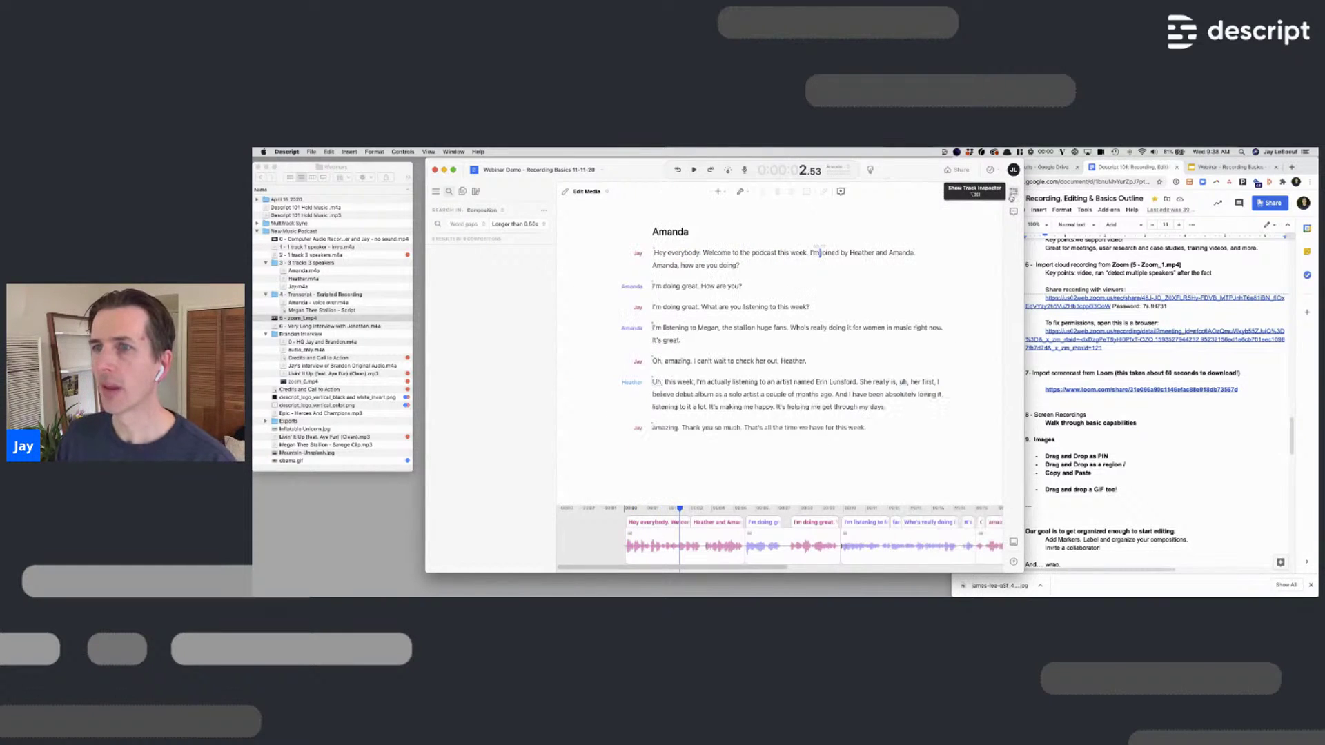
Move and widen the Descript window, then drag Inflatable Unicorn.jpg from Finder toward the opening line
left_click_drag(639, 172, 627, 172)
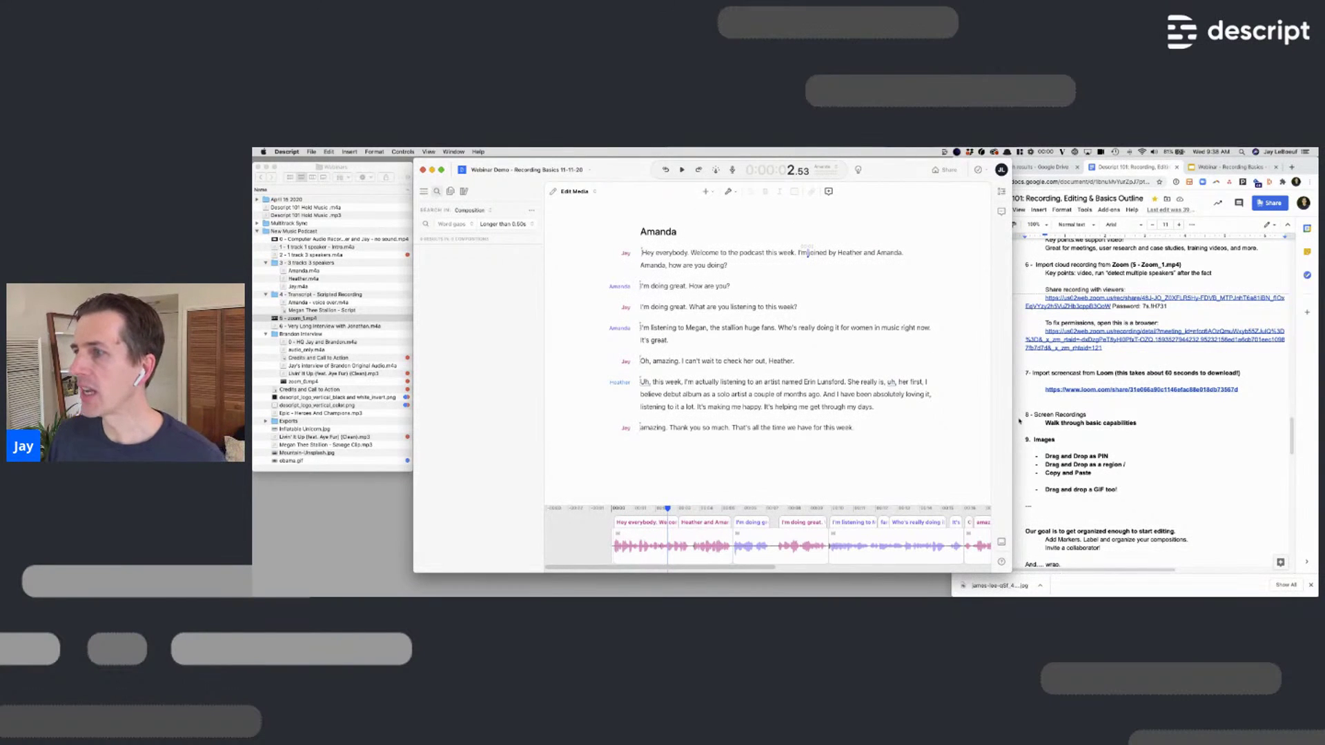
mouse_move(1012, 428)
left_mouse_down()
mouse_move(1042, 432)
mouse_move(1020, 433)
left_mouse_up()
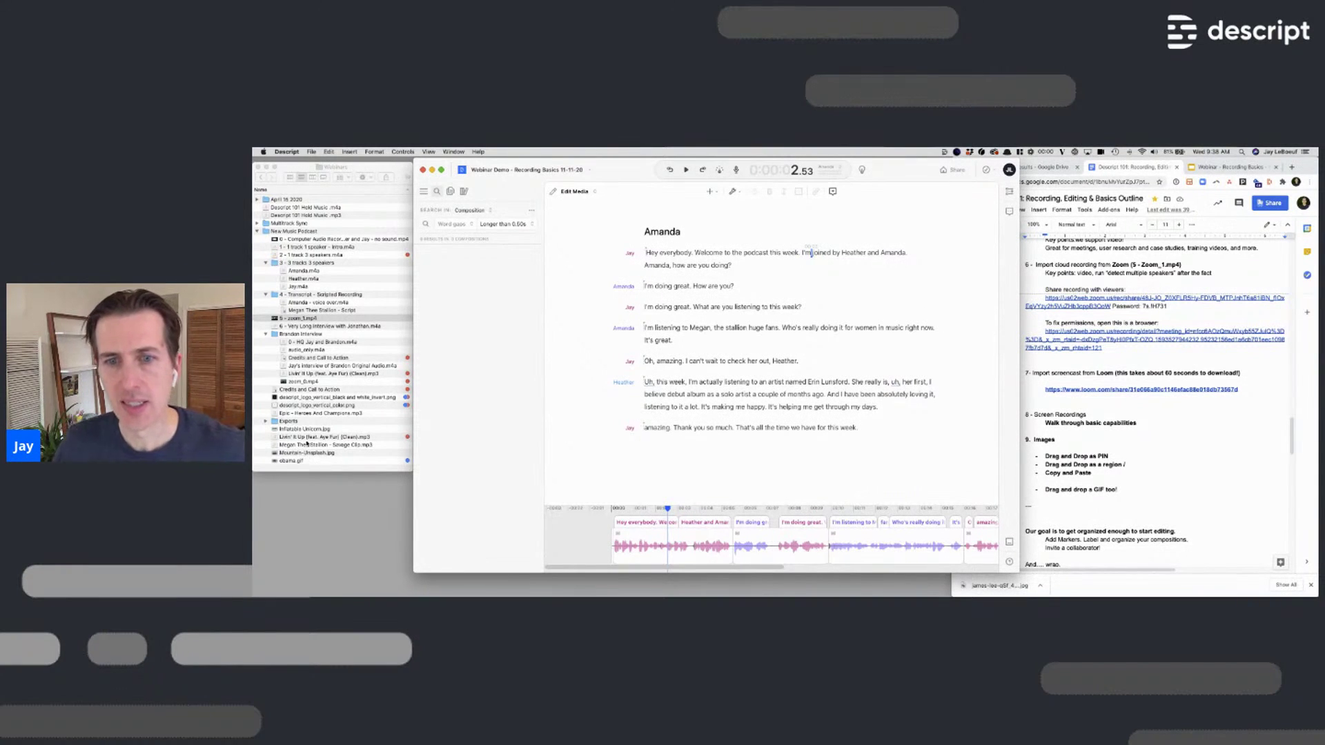
left_click(298, 430)
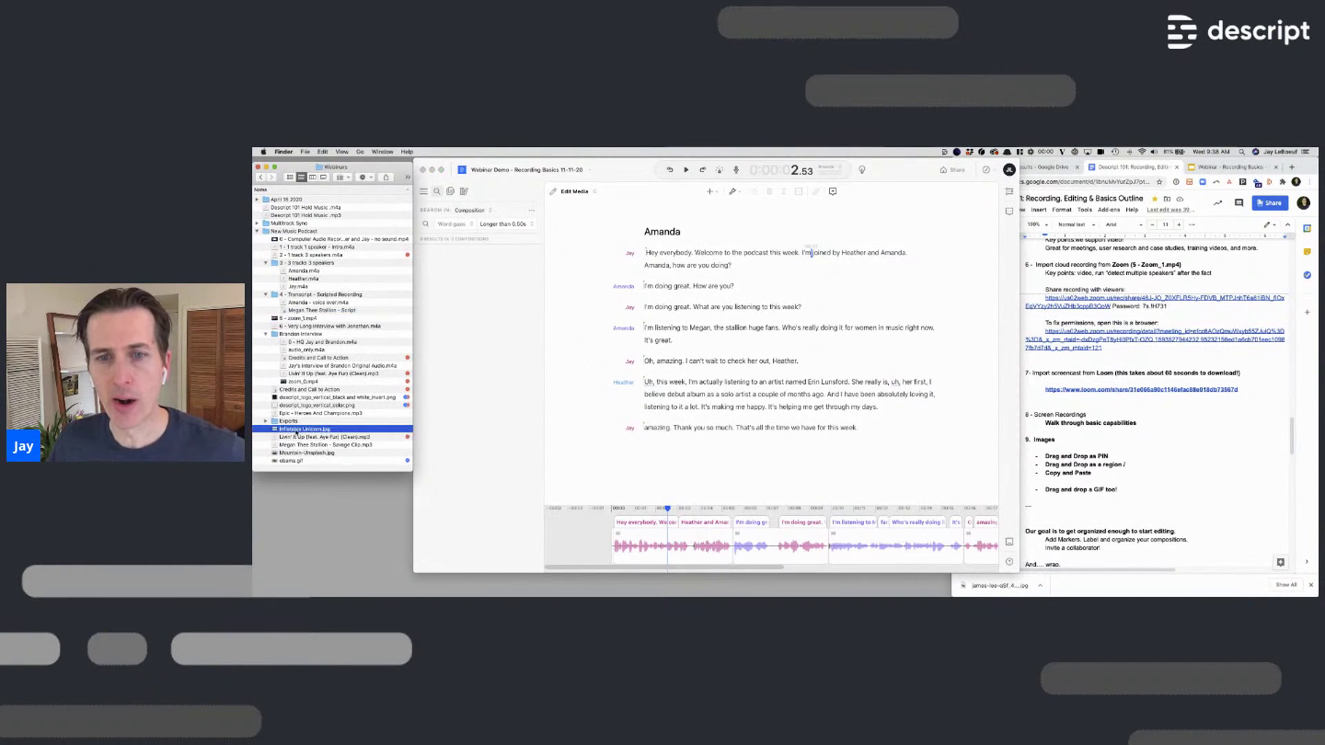
left_click_drag(285, 431, 646, 254)
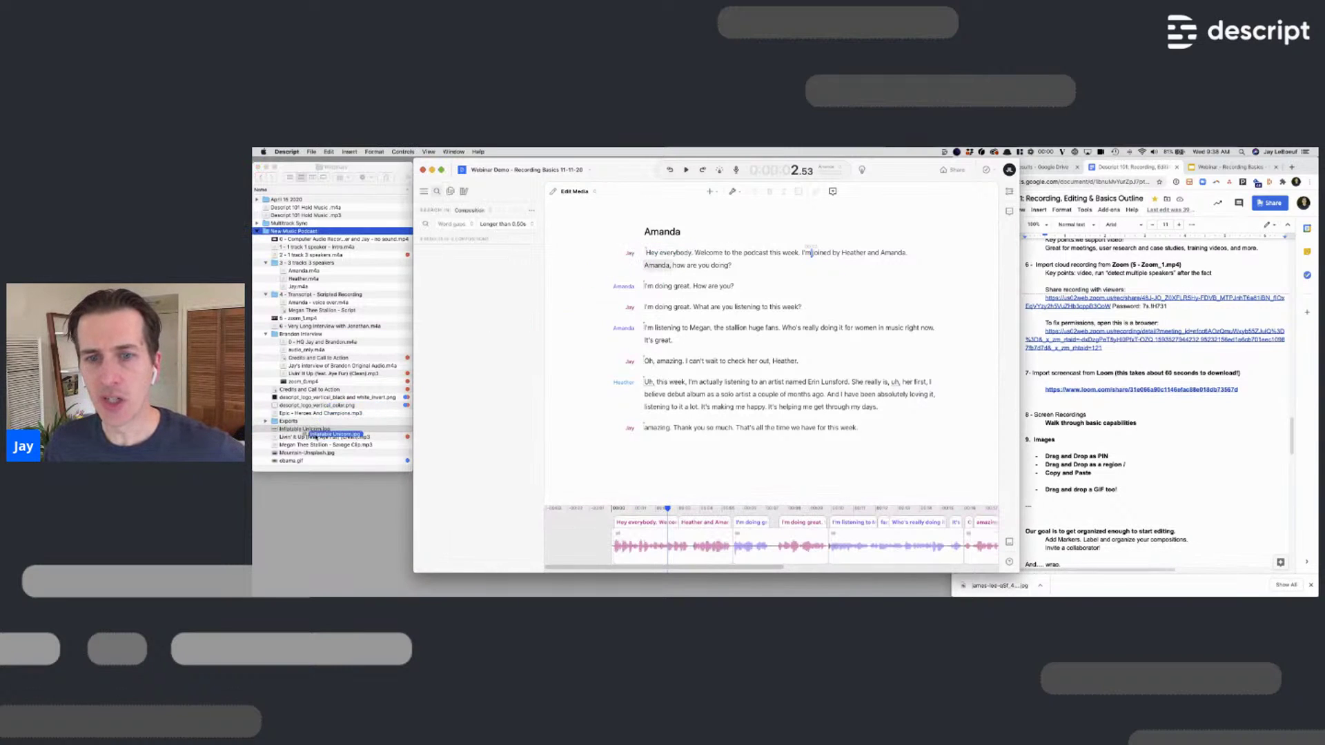
left_click(320, 431)
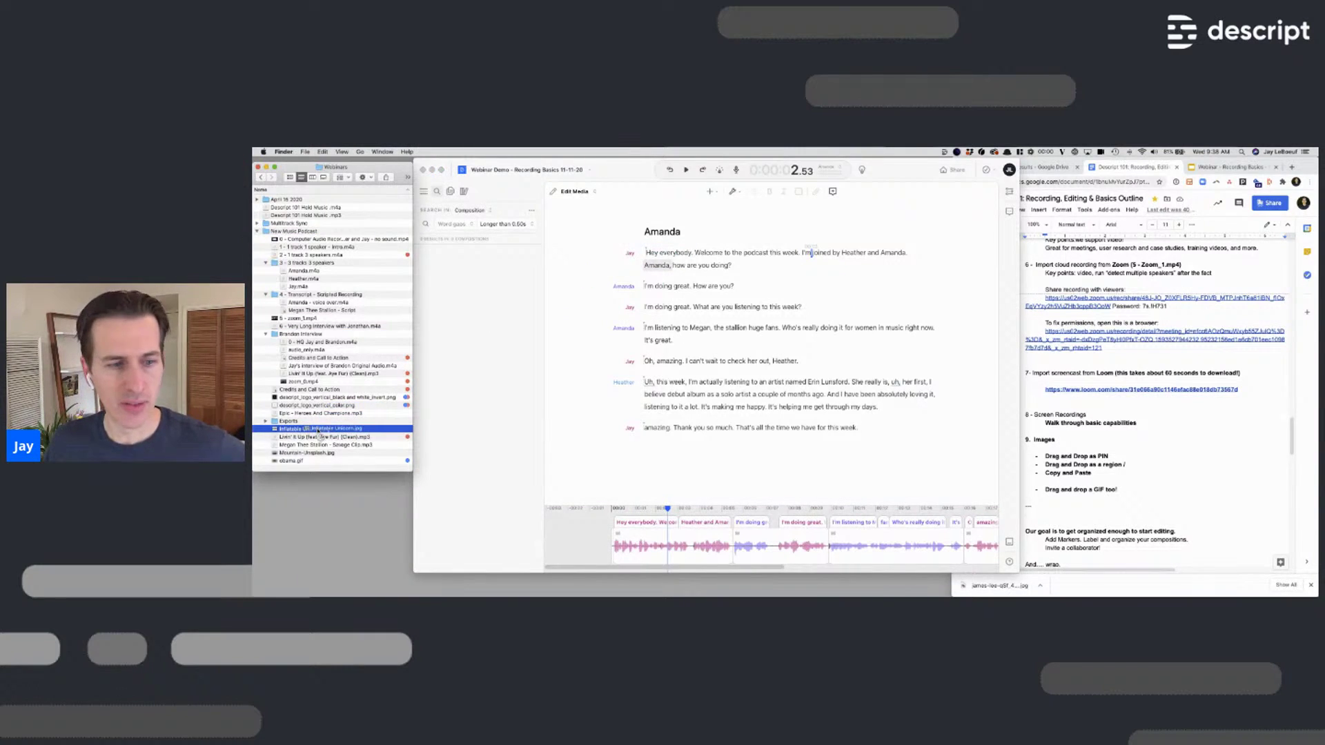
Drop Inflatable Unicorn.jpg into the opening sentence and play the composition from the start
mouse_move(318, 431)
left_mouse_down()
mouse_move(545, 359)
mouse_move(648, 254)
mouse_move(694, 255)
mouse_move(692, 279)
mouse_move(711, 254)
mouse_move(770, 252)
left_mouse_up()
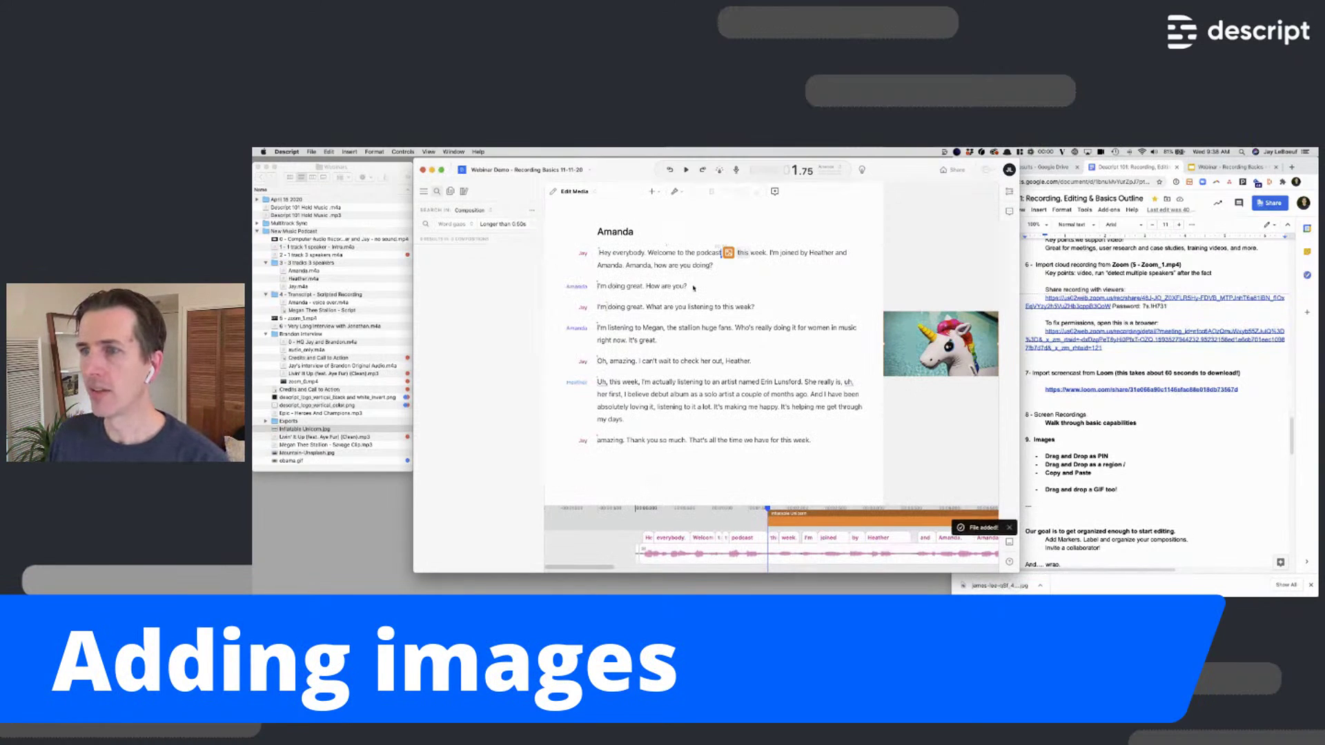
left_click(628, 255)
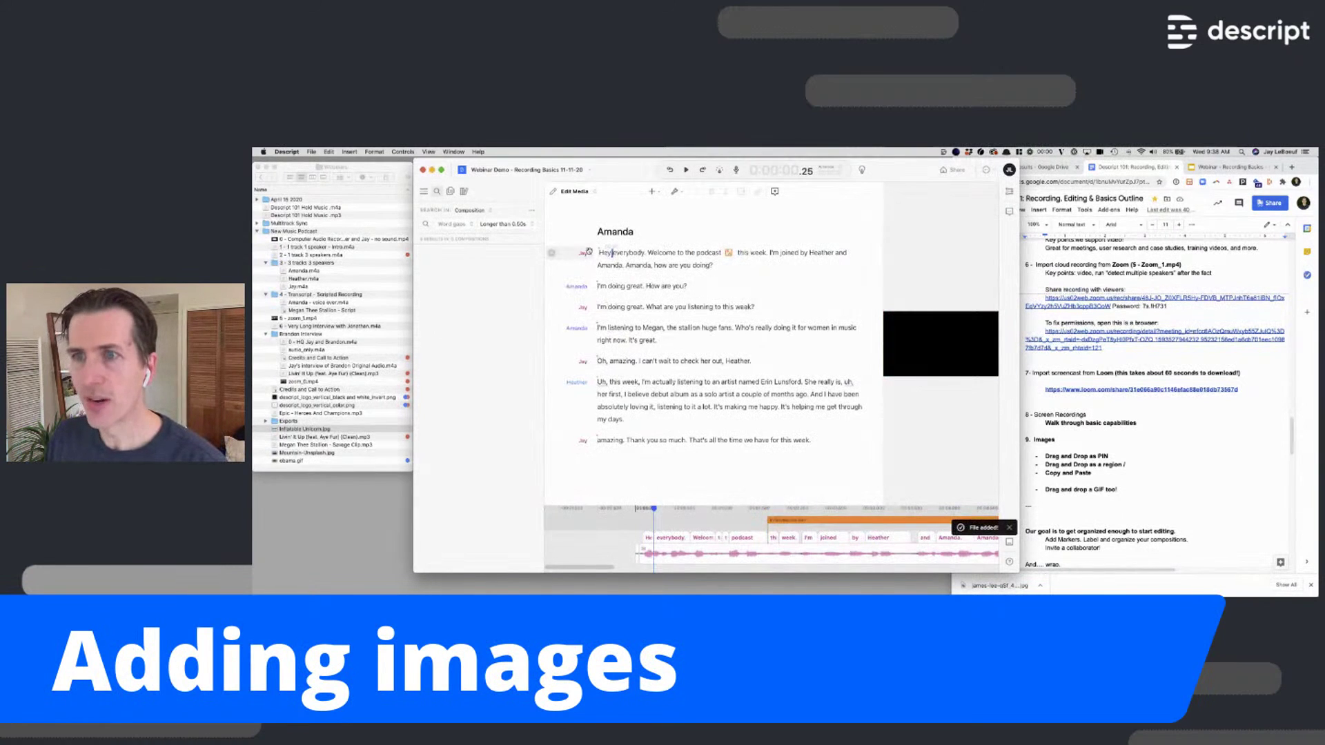
left_click(602, 254)
key("space")
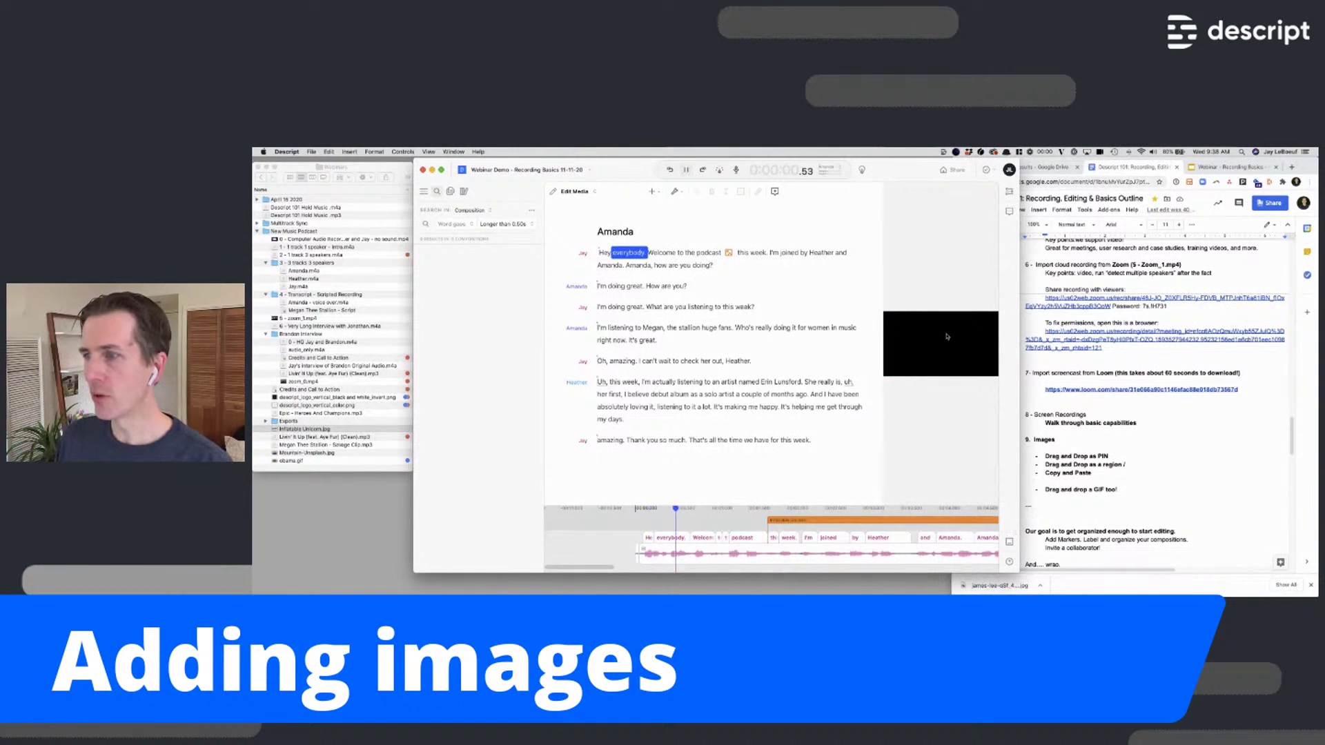
Switch to the video-on-top layout and shorten the unicorn image clip on the timeline
left_click(1009, 543)
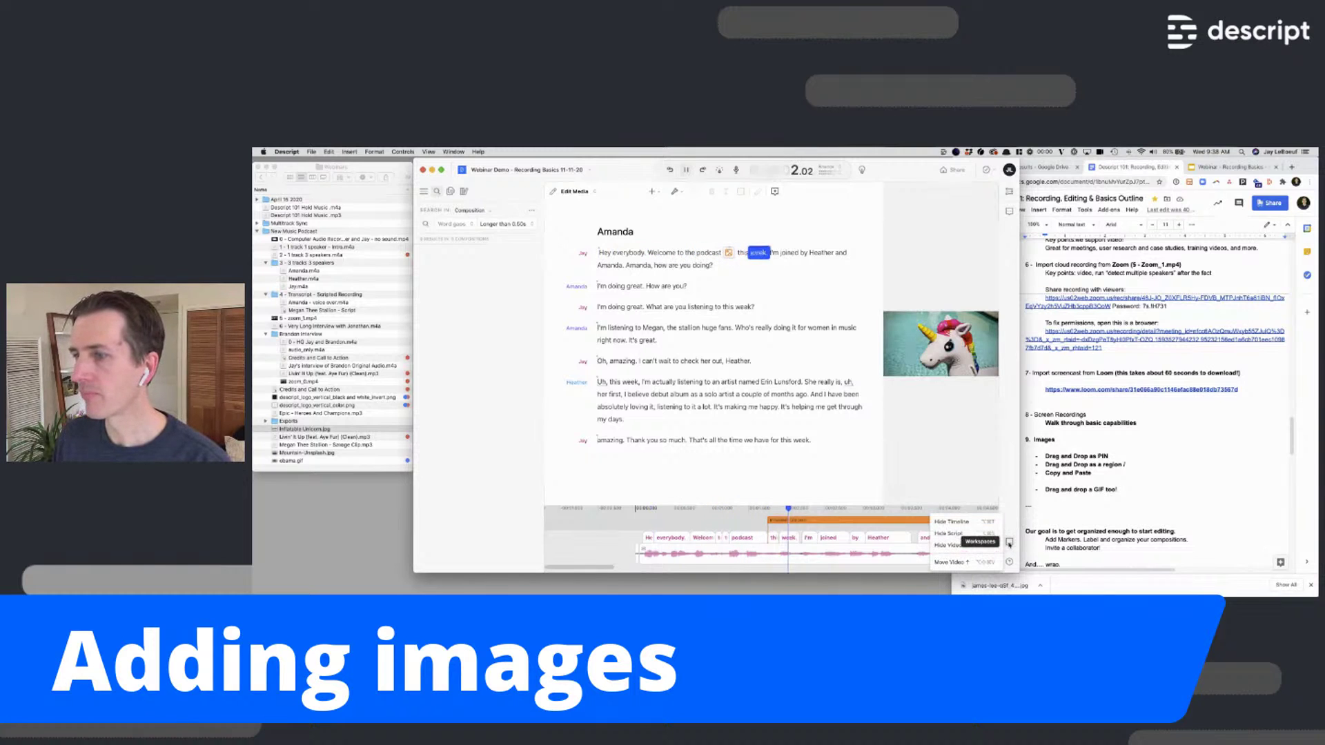
left_click(956, 564)
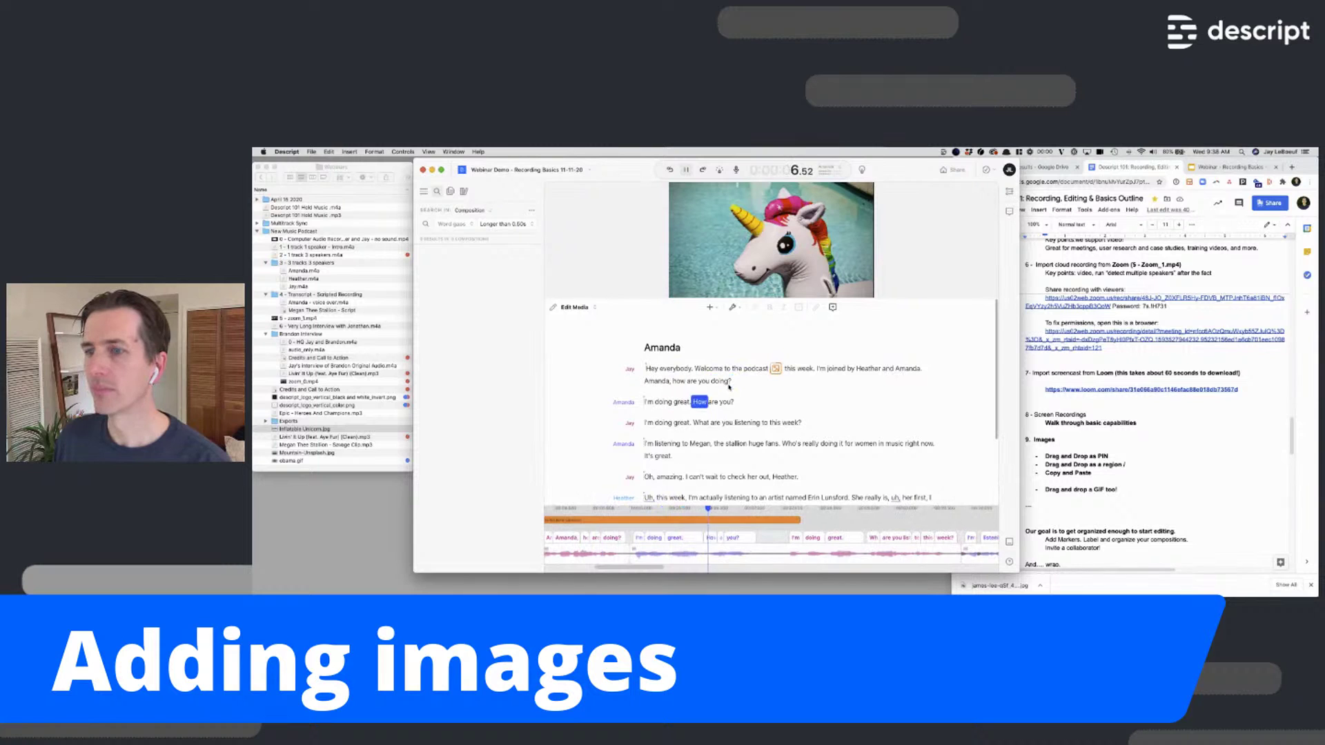
key("space")
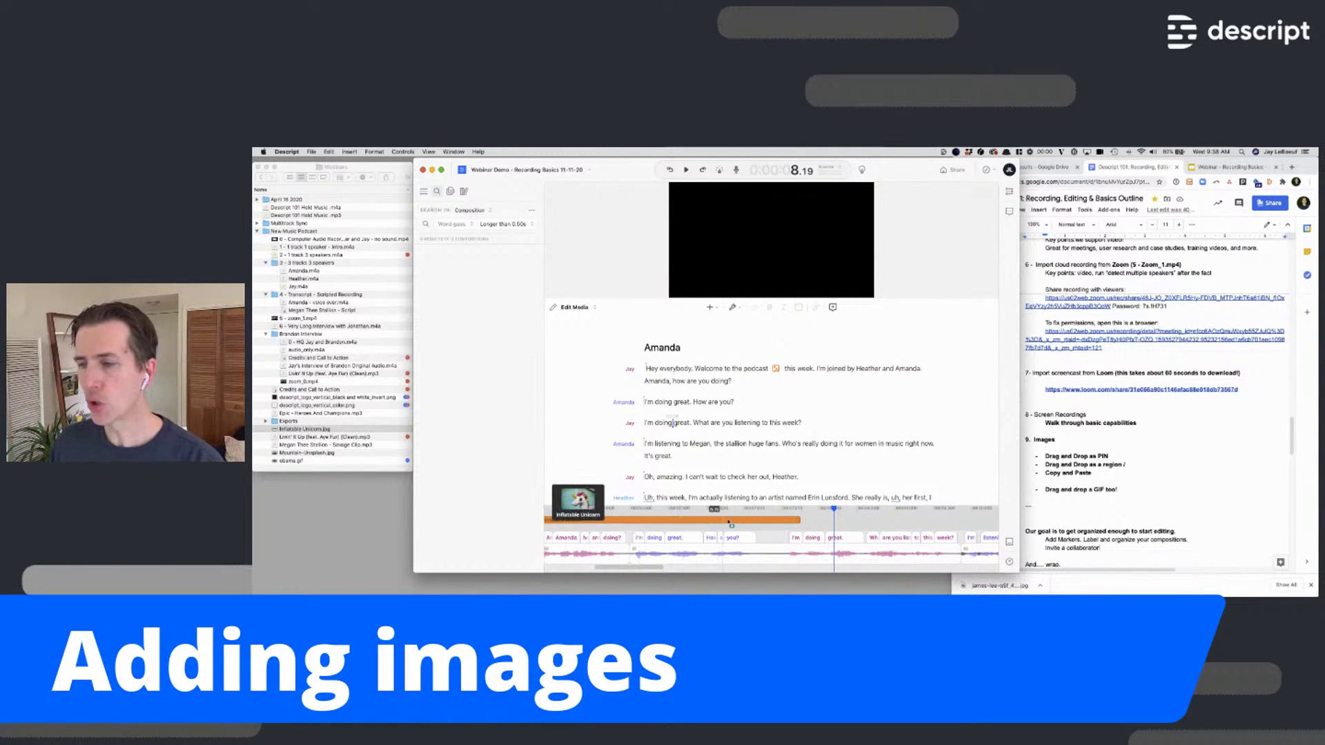
left_click(786, 520)
left_click_drag(799, 469, 629, 469)
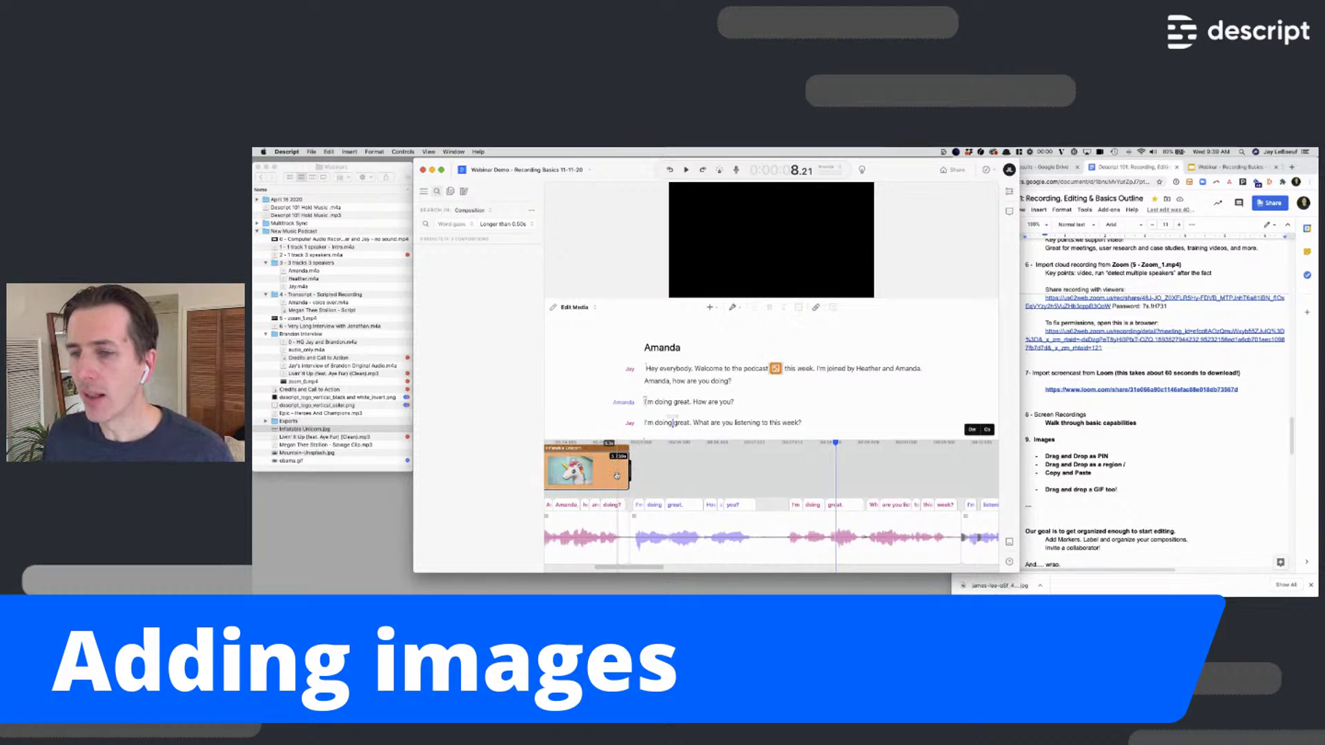
Delete the pinned unicorn image and select 'Hey everybody. Welcome to the podcast this week.'
key("BackSpace")
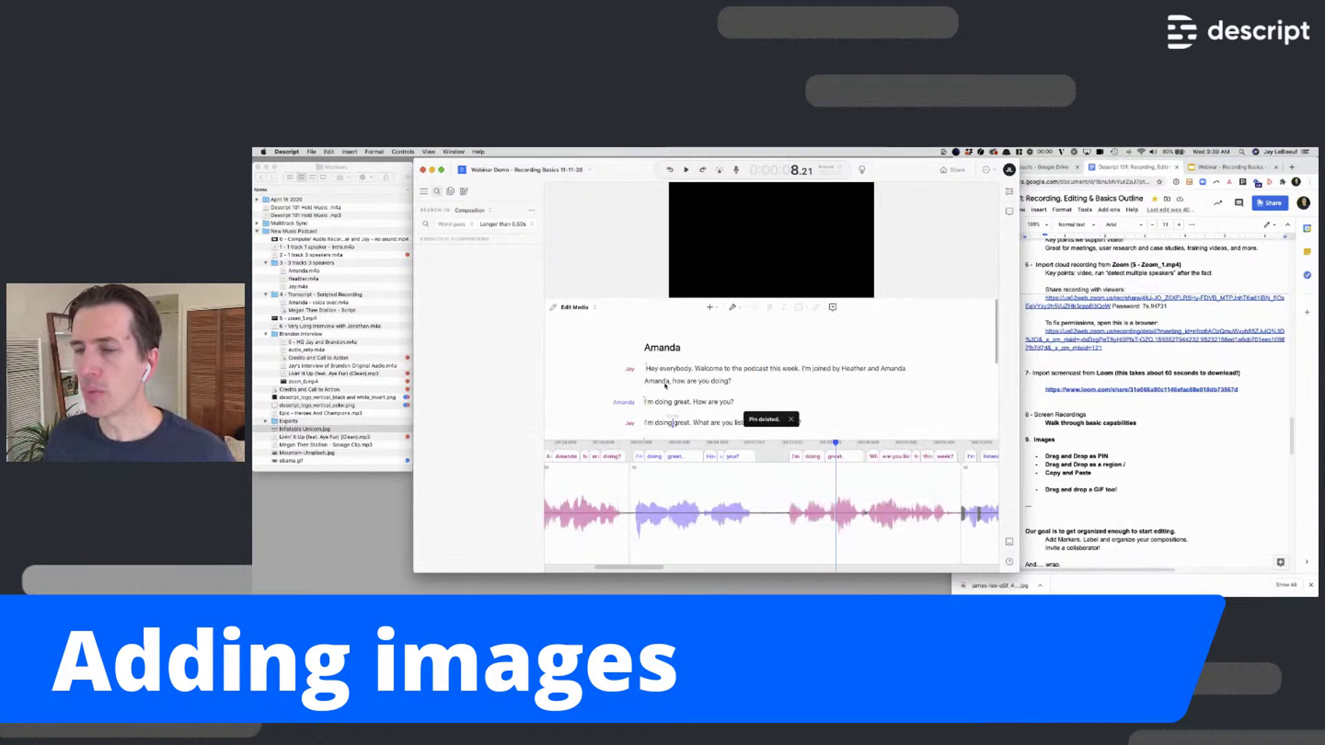
scroll(683, 379, "down", 1)
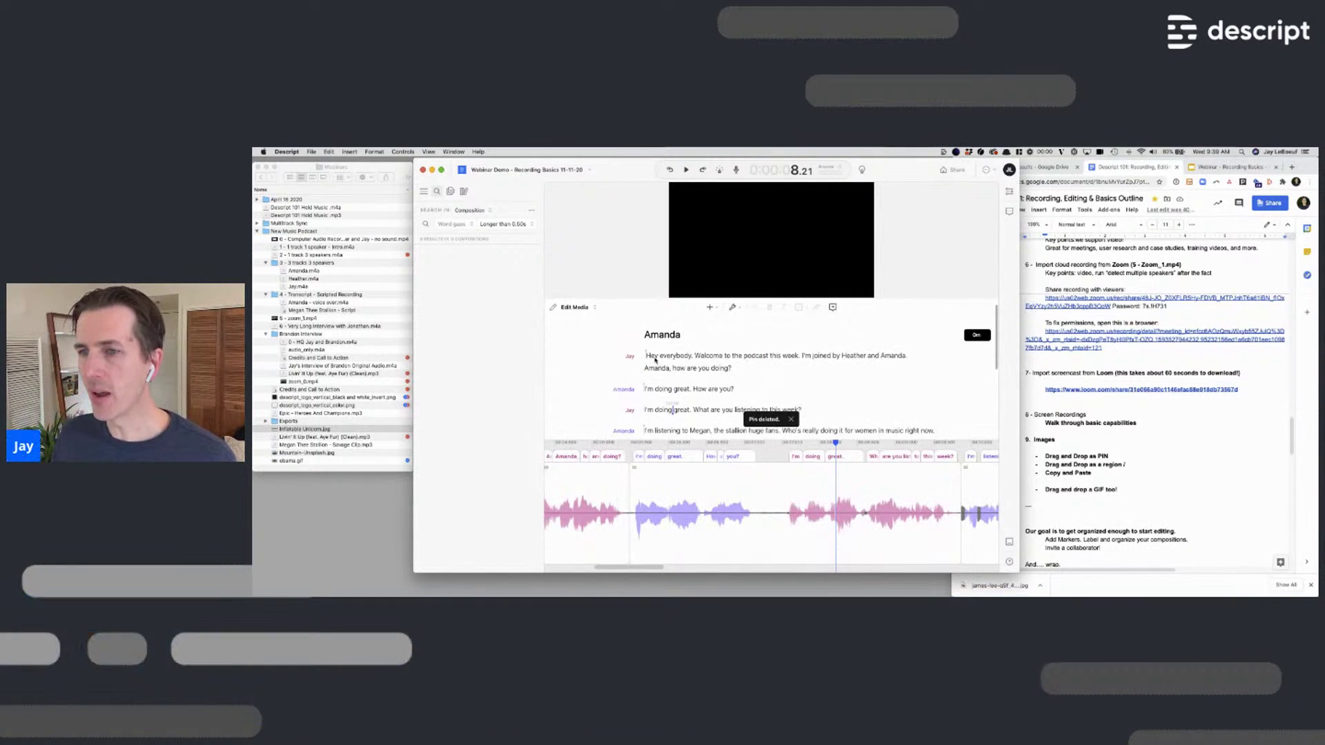
double_click(650, 356)
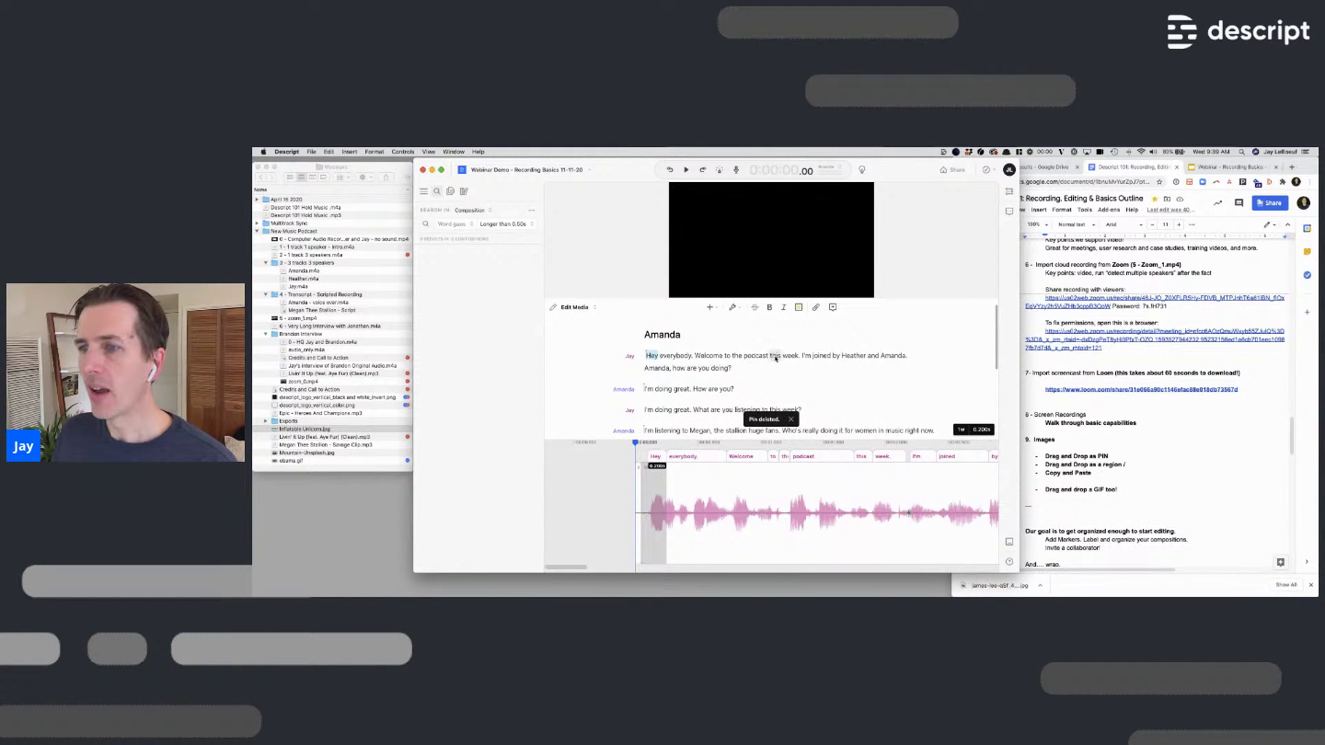
left_click(798, 356, "shift")
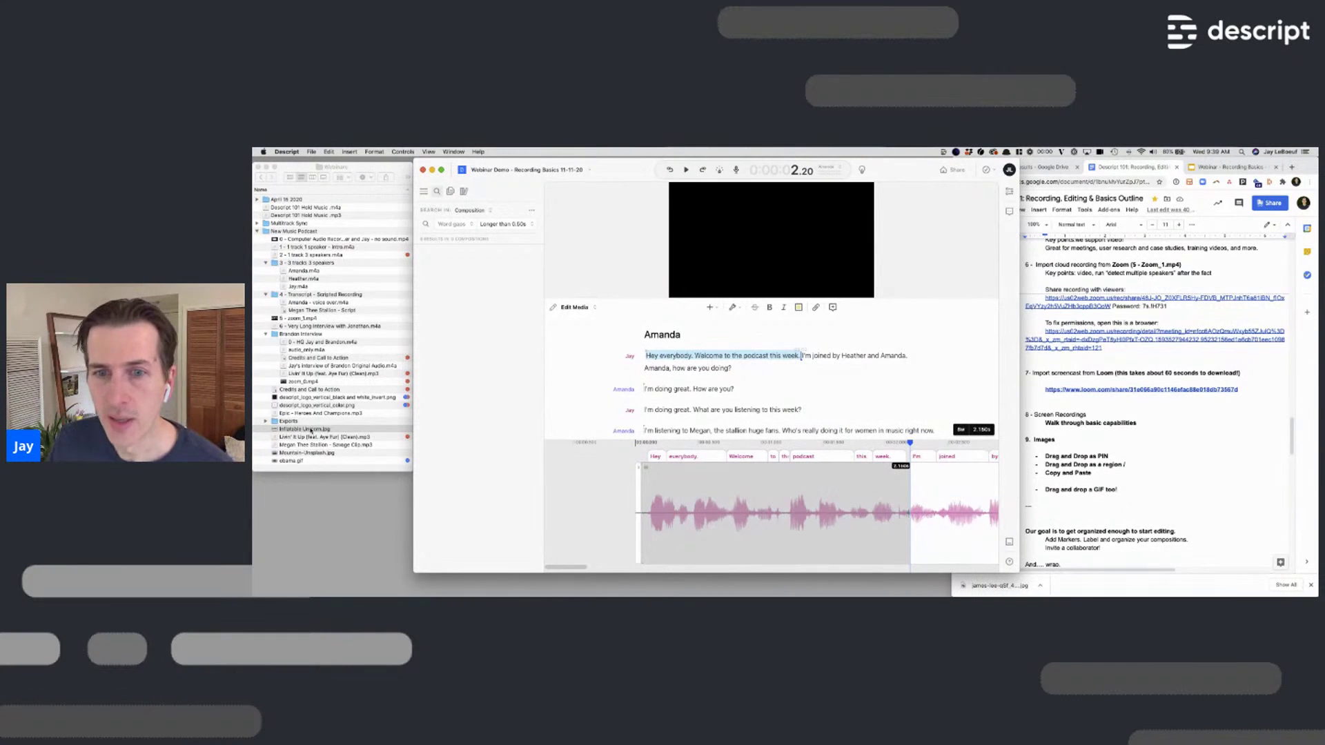
Drag Inflatable Unicorn.jpg onto the selected sentence so the overlay spans it exactly
left_click_drag(311, 432, 657, 368)
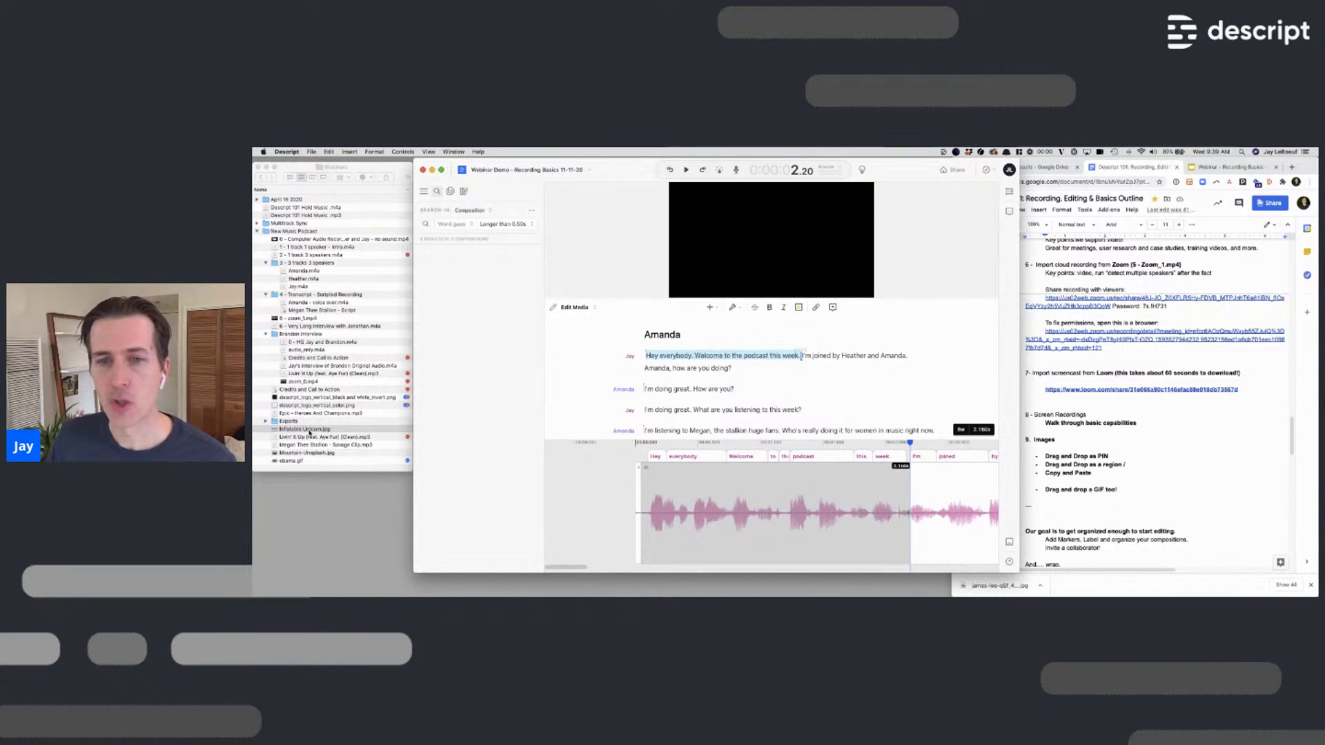
left_click_drag(310, 433, 680, 356)
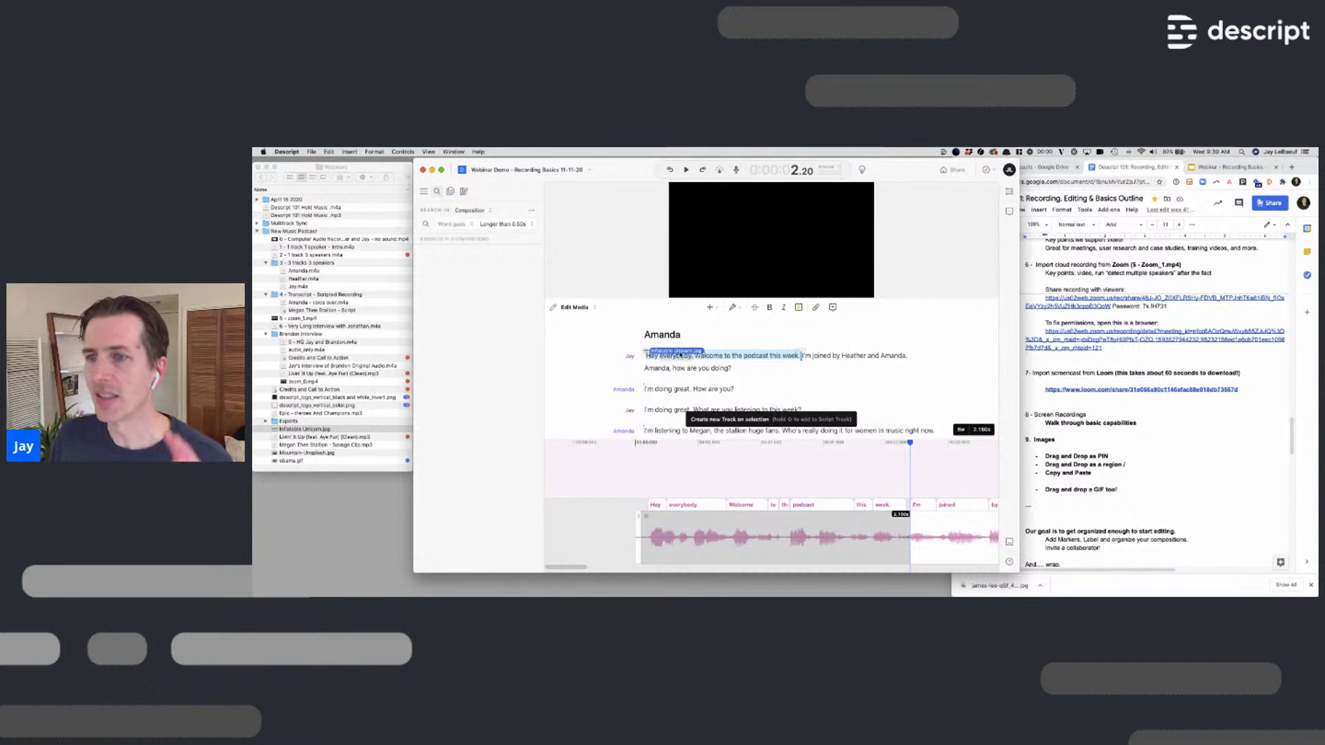
left_click_drag(679, 356, 680, 356)
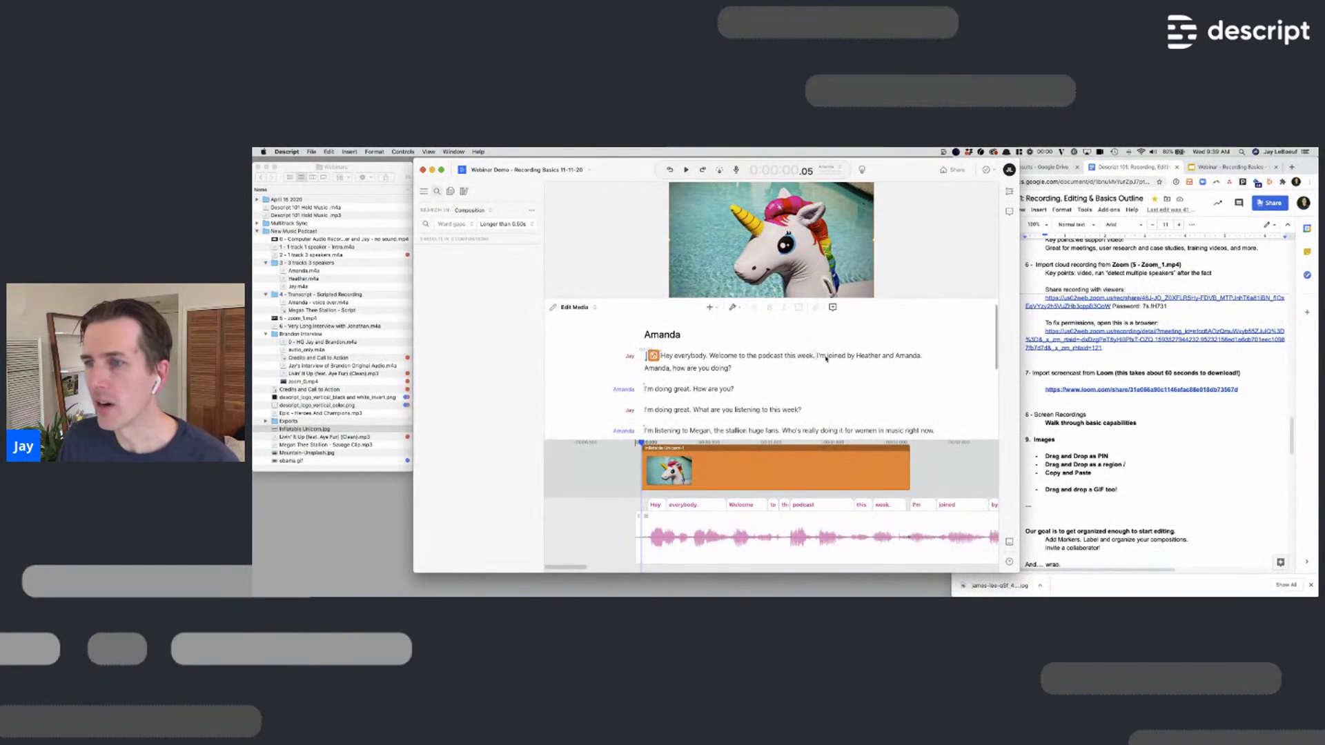
left_click(826, 357)
Overlay Mountain-Unsplash.jpg on 'joined by Heather and Amanda' and preview from the start
mouse_move(870, 357)
left_mouse_down()
mouse_move(909, 357)
mouse_move(895, 356)
left_mouse_up()
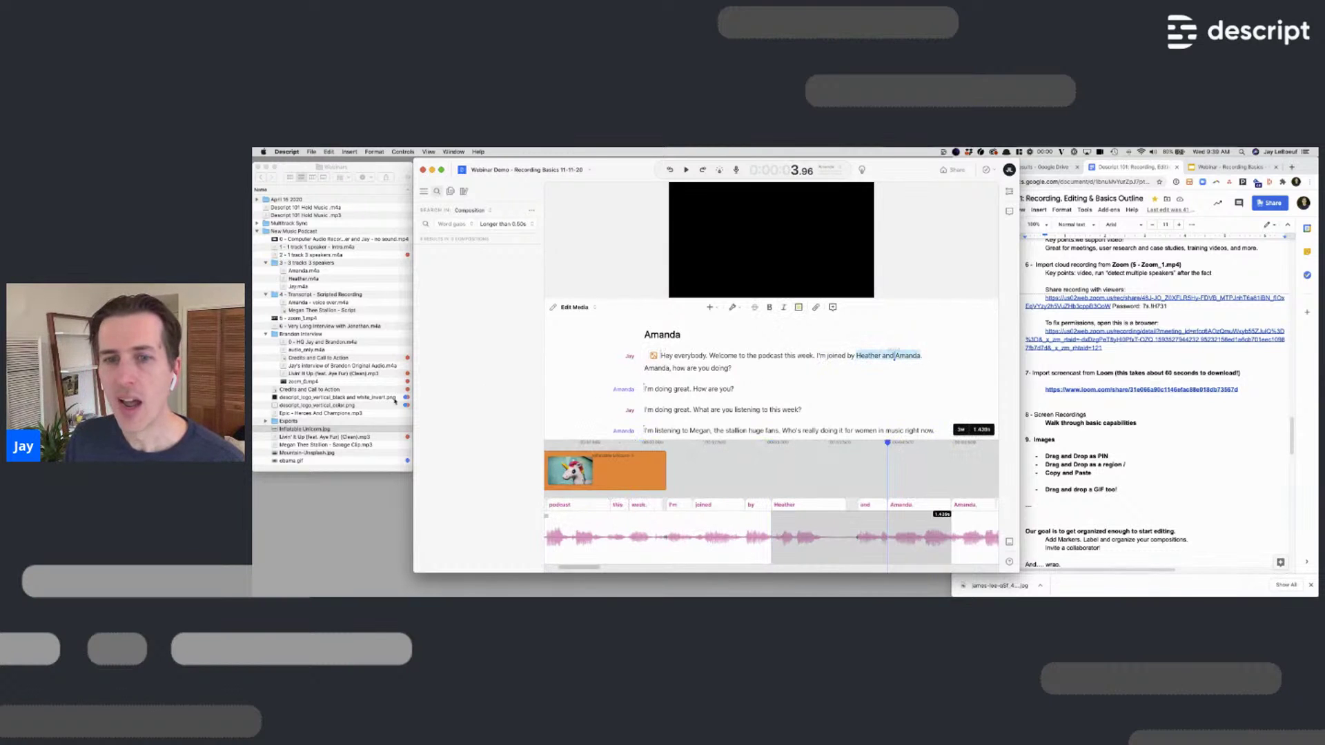
left_click_drag(309, 454, 890, 355)
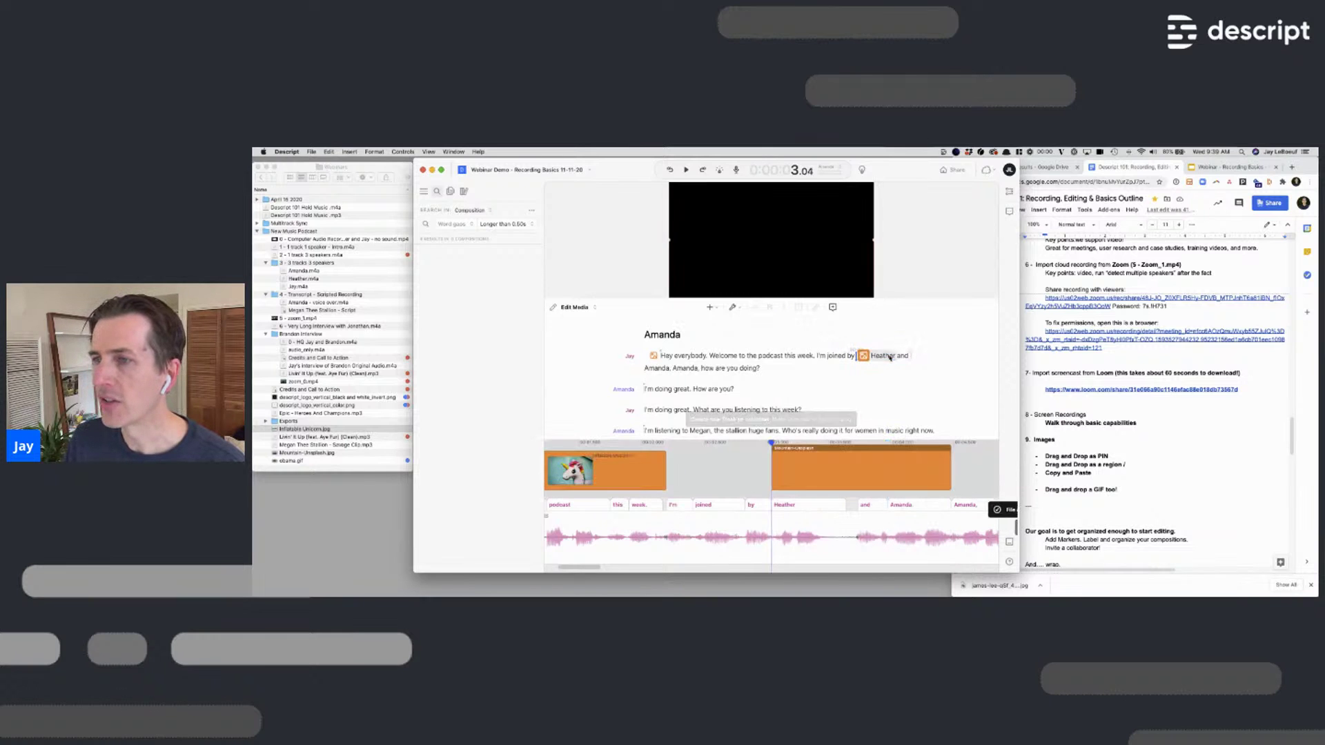
left_click(644, 356)
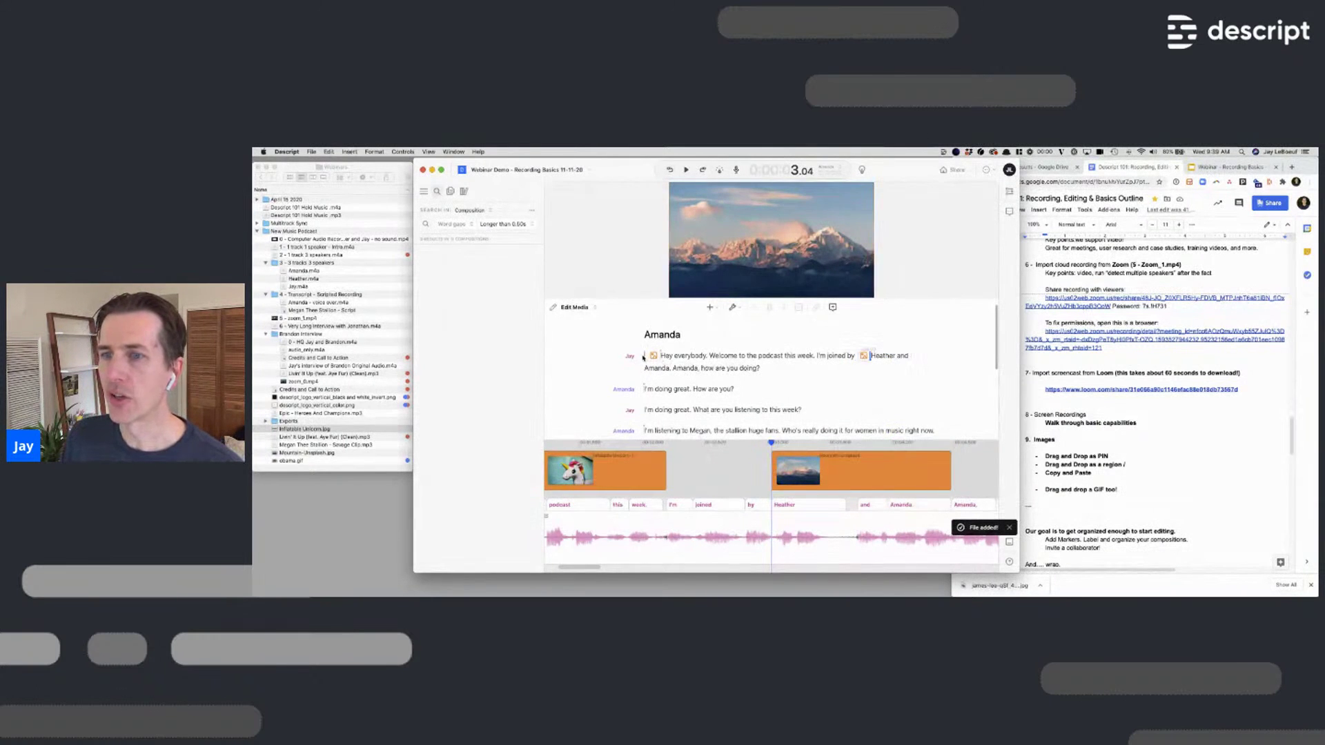
key("space")
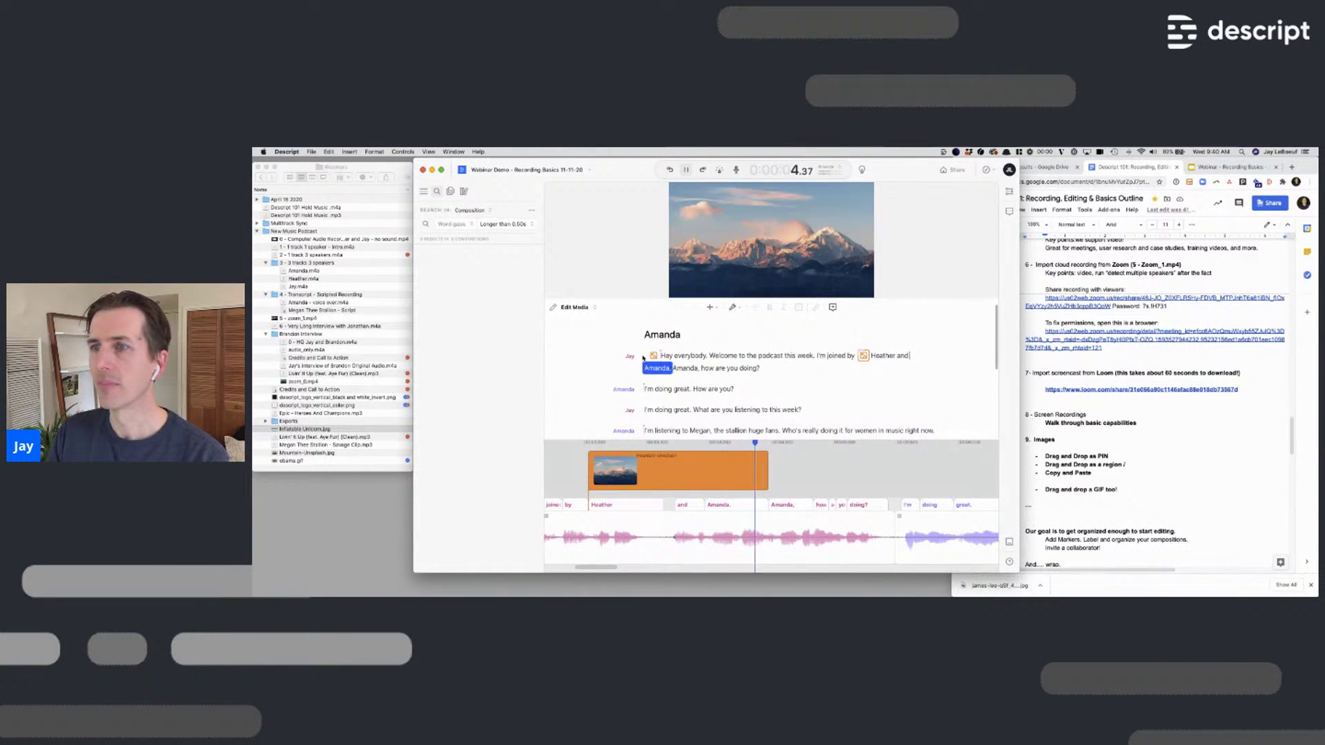
key("space")
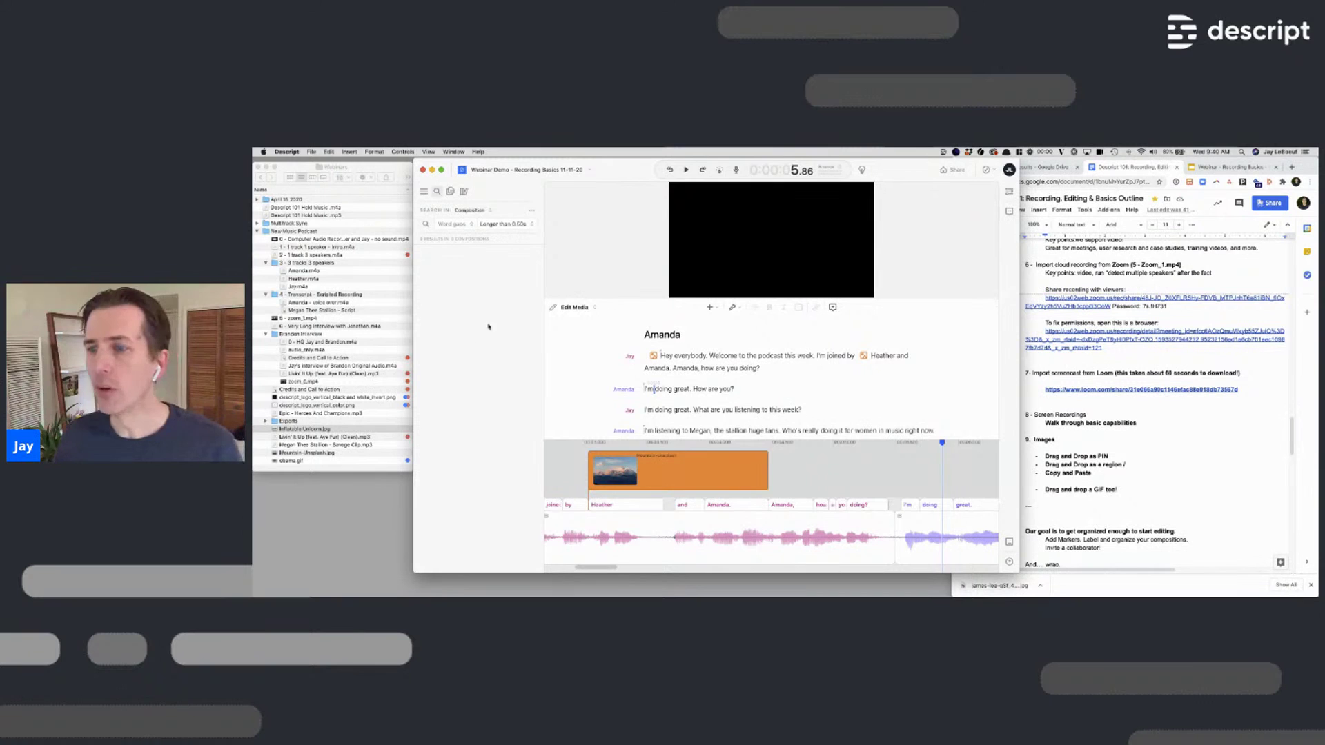
Lengthen the mountain image clip by mistake, then undo it with Cmd+Z
left_click(766, 472)
left_click_drag(766, 471, 938, 472)
key("super+z")
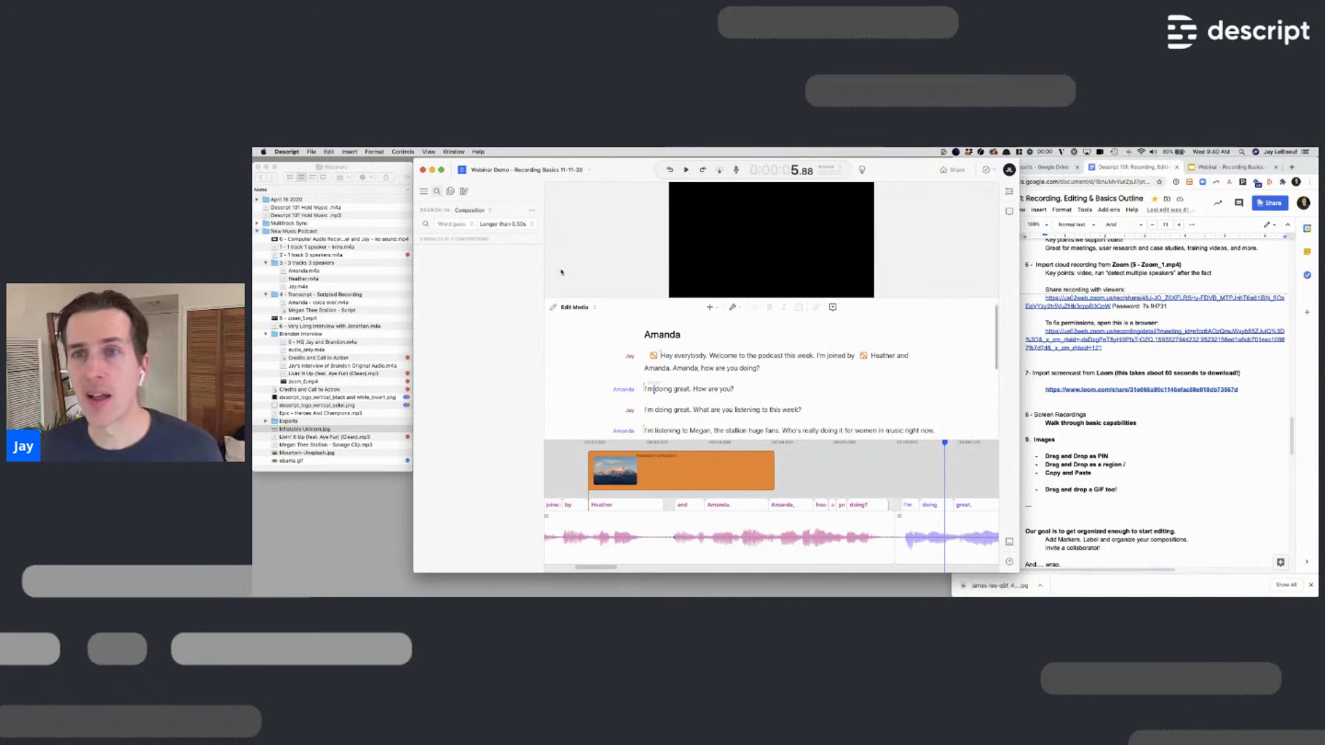
In a new Chrome tab, search unsplash.com for 'unicorns' and open the cake-pops photo
left_click(1295, 169)
type("unpl")
key("BackSpace")
key("BackSpace")
type("spl")
key("Return")
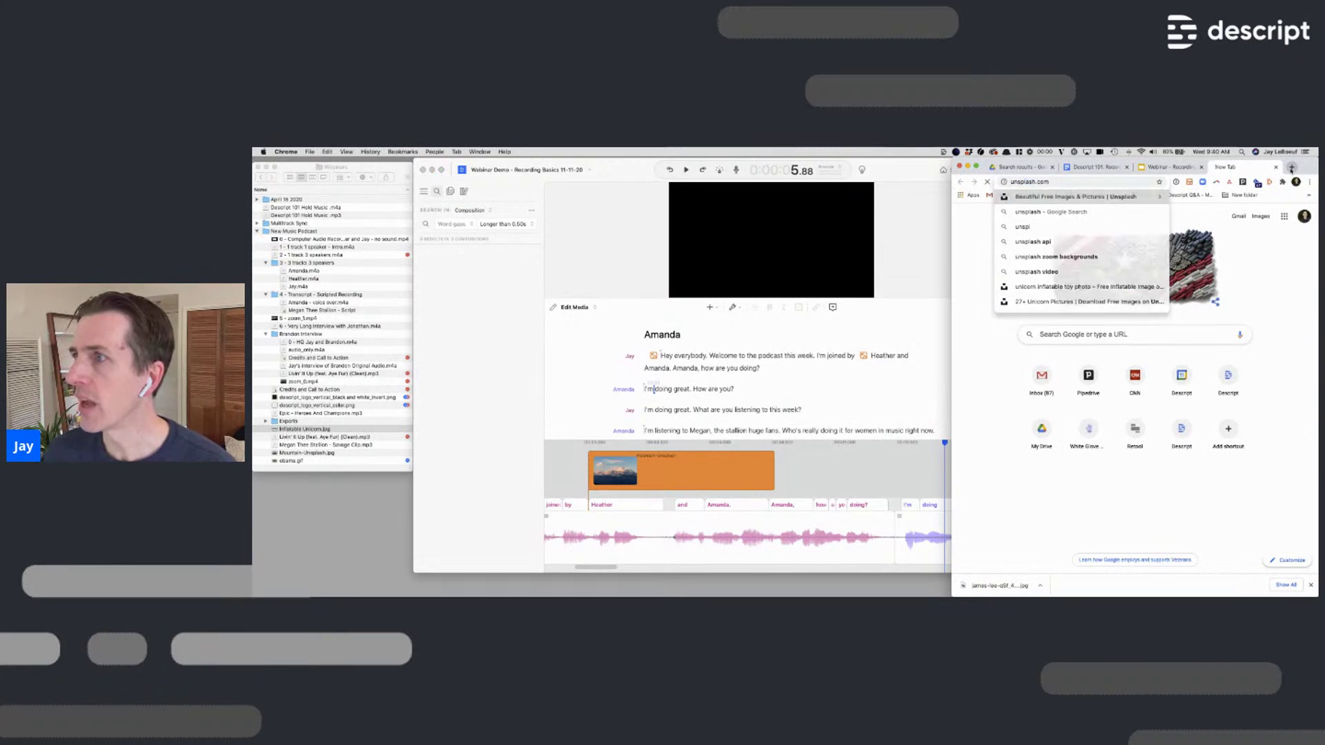
left_click(1110, 373)
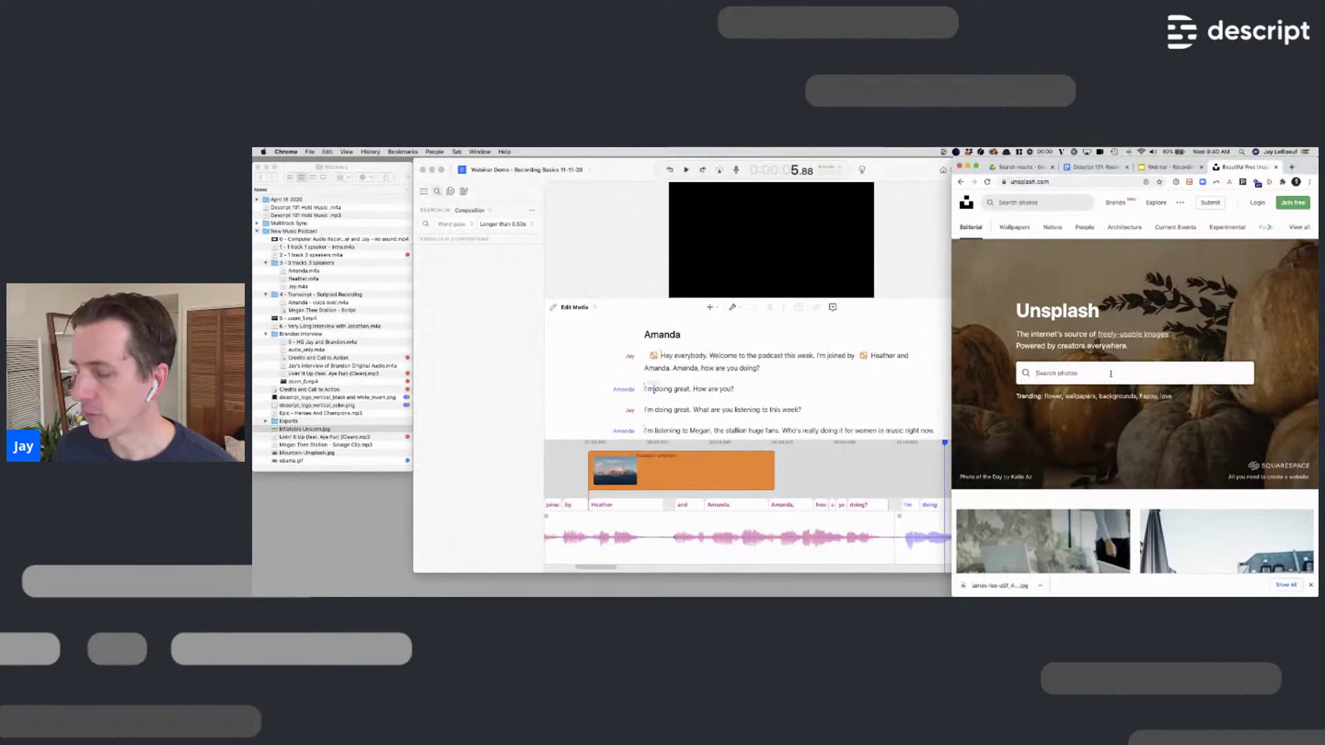
type("unicorns")
key("Return")
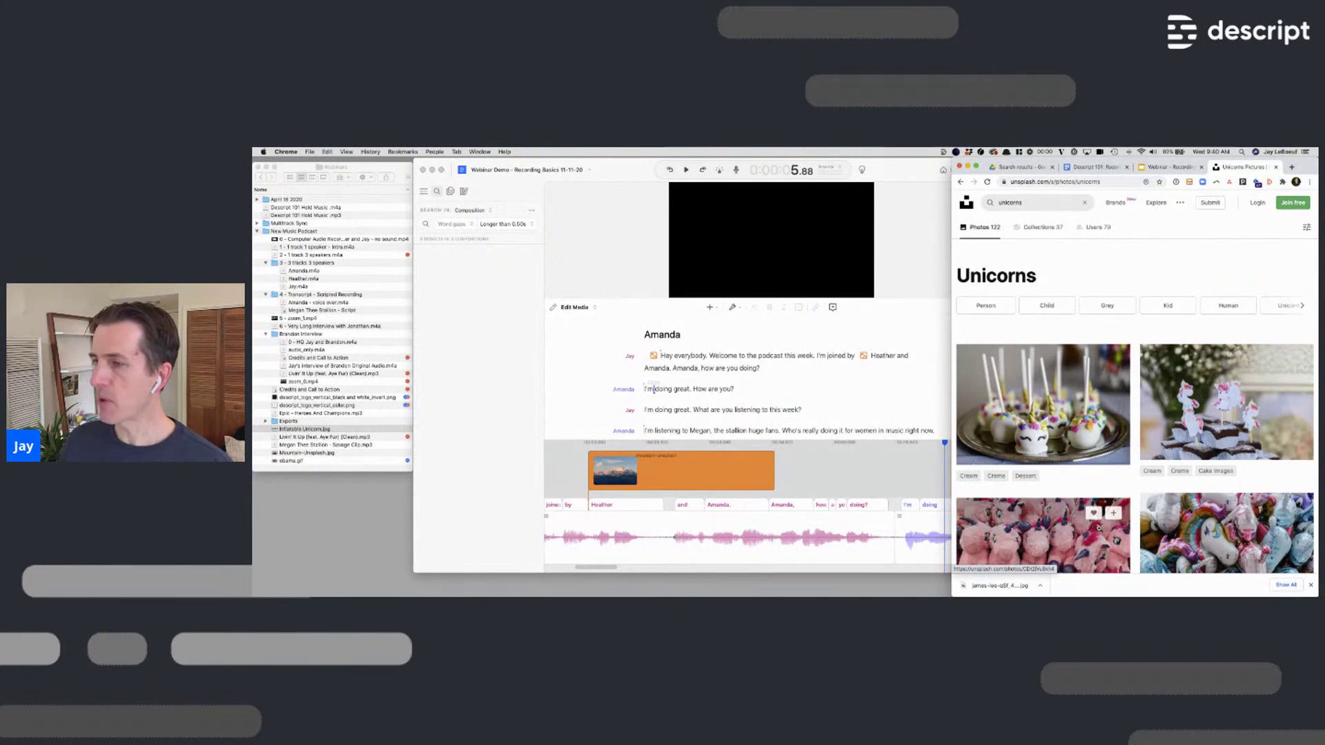
left_click(1034, 408)
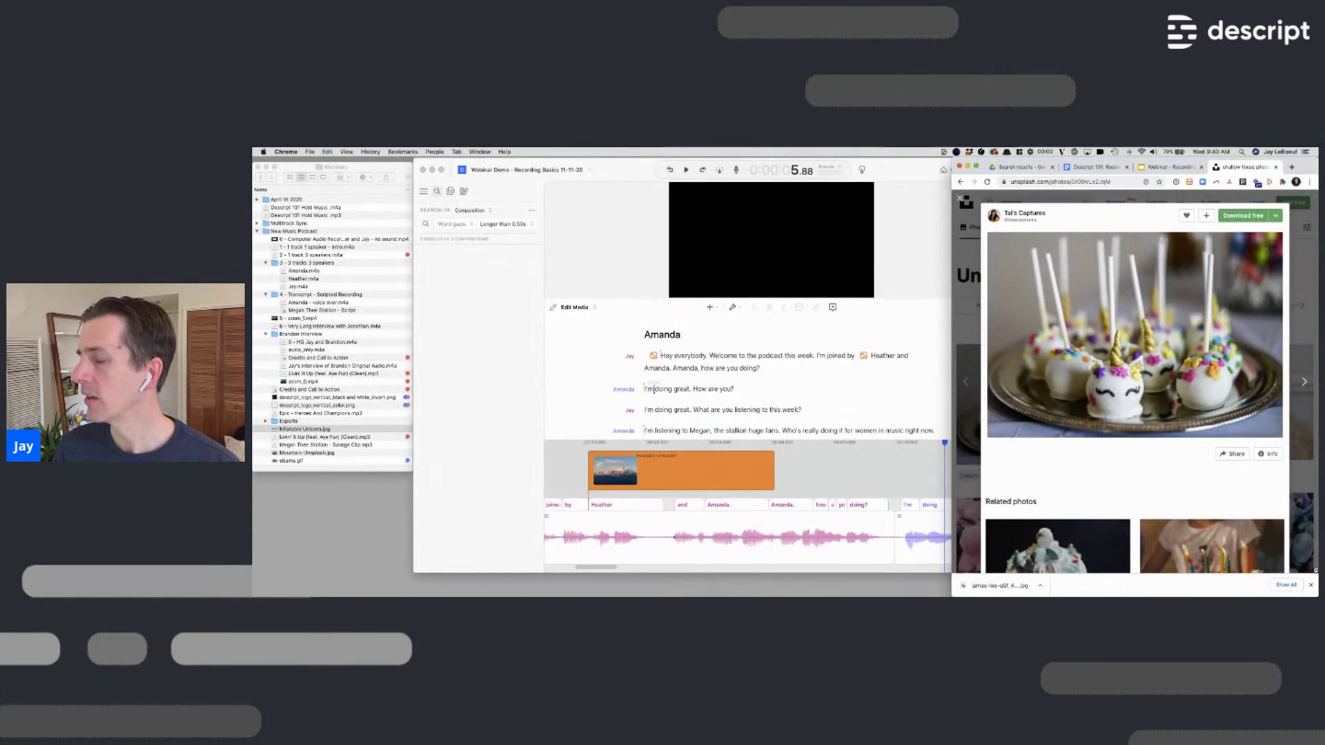
Return to Descript and place the cursor after 'amazing,' in the closing lines
scroll(769, 429, "down", 10)
left_click(655, 350)
left_click(685, 329)
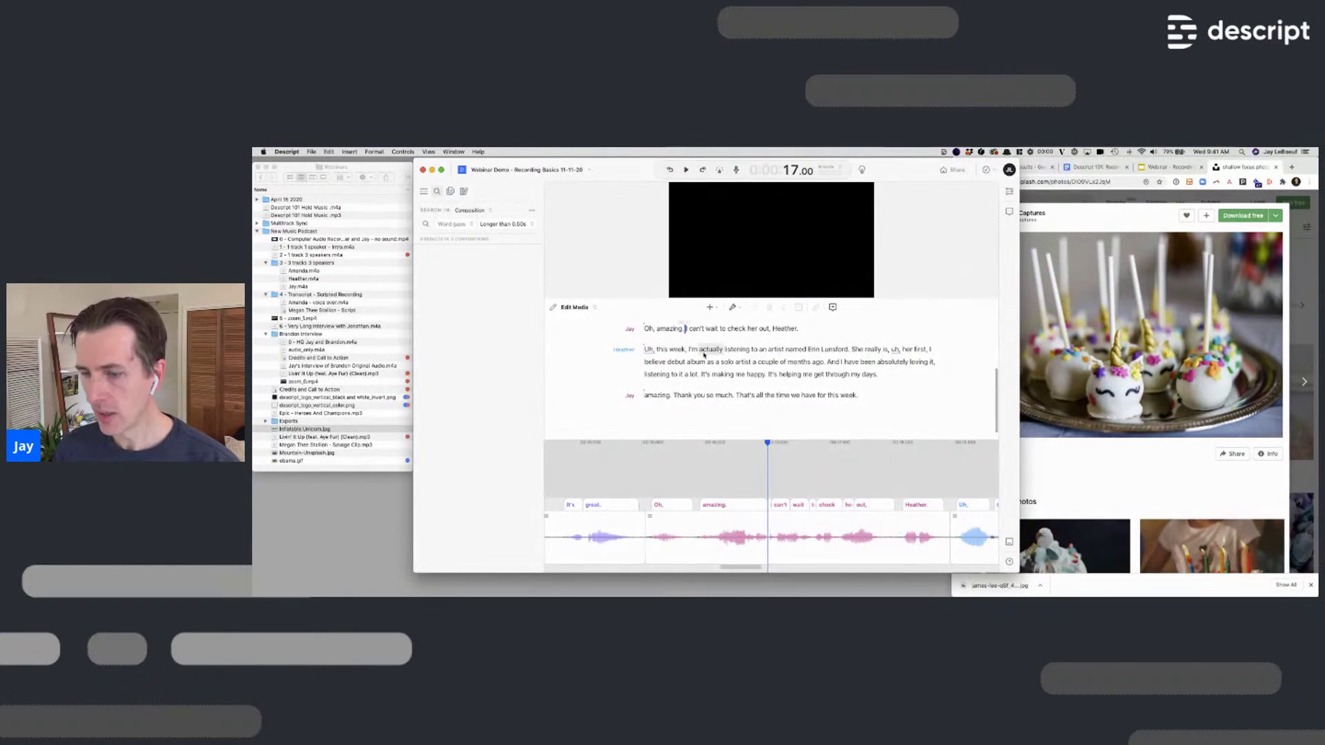
Paste the copied Unsplash cake photo after 'Oh, amazing.'
key("super+v")
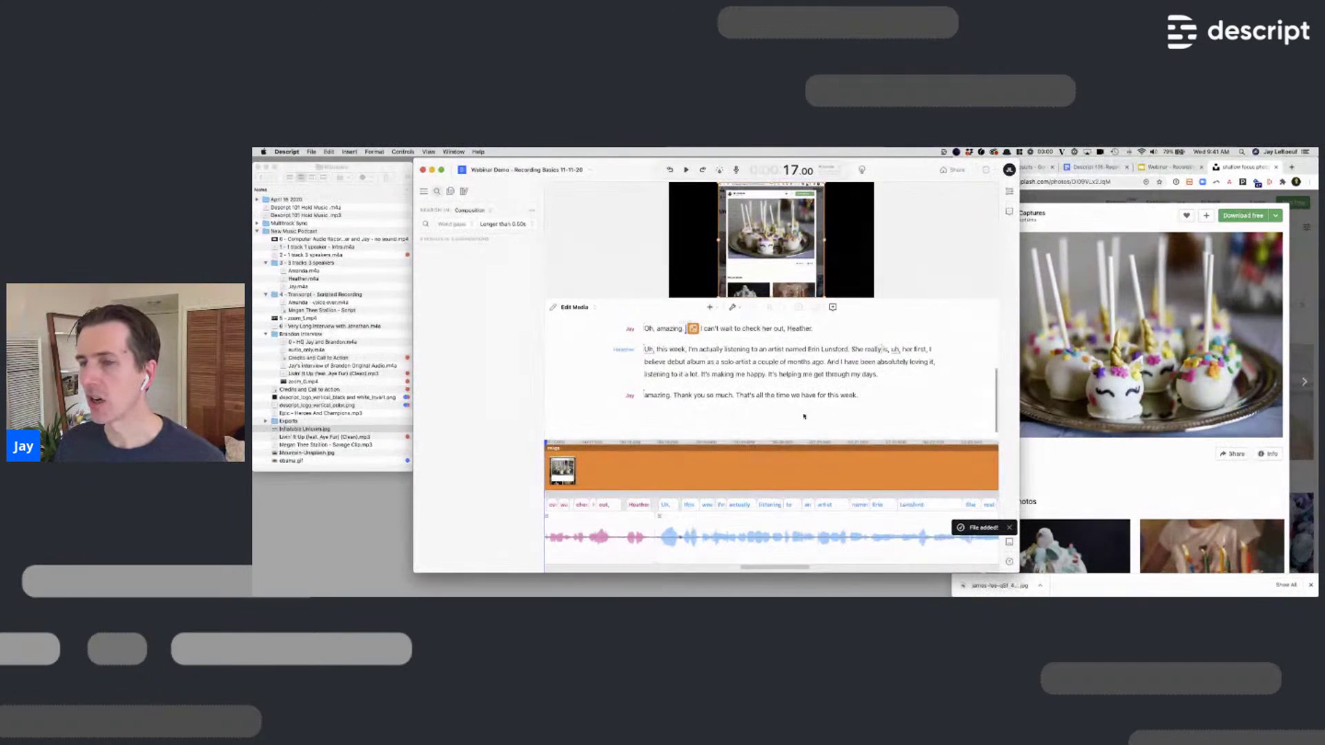
scroll(795, 471, "down", 5)
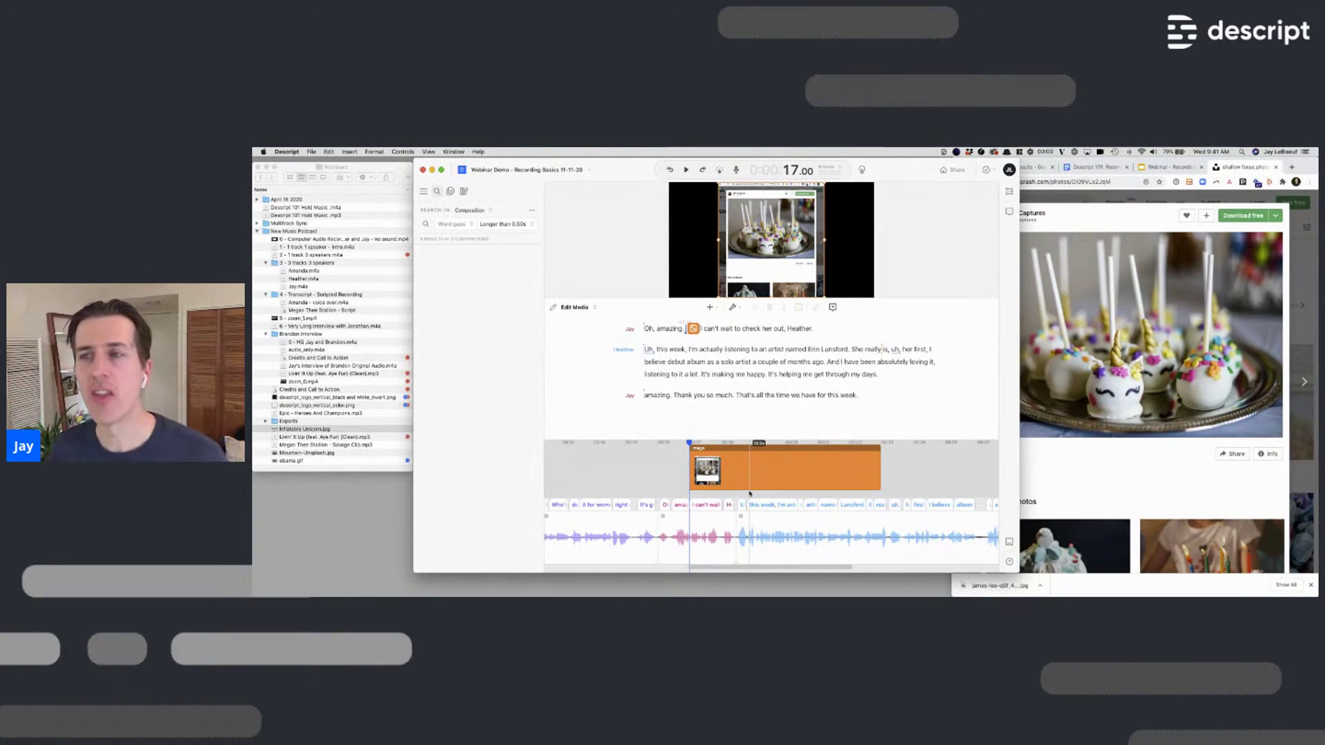
scroll(1128, 371, "down", 5)
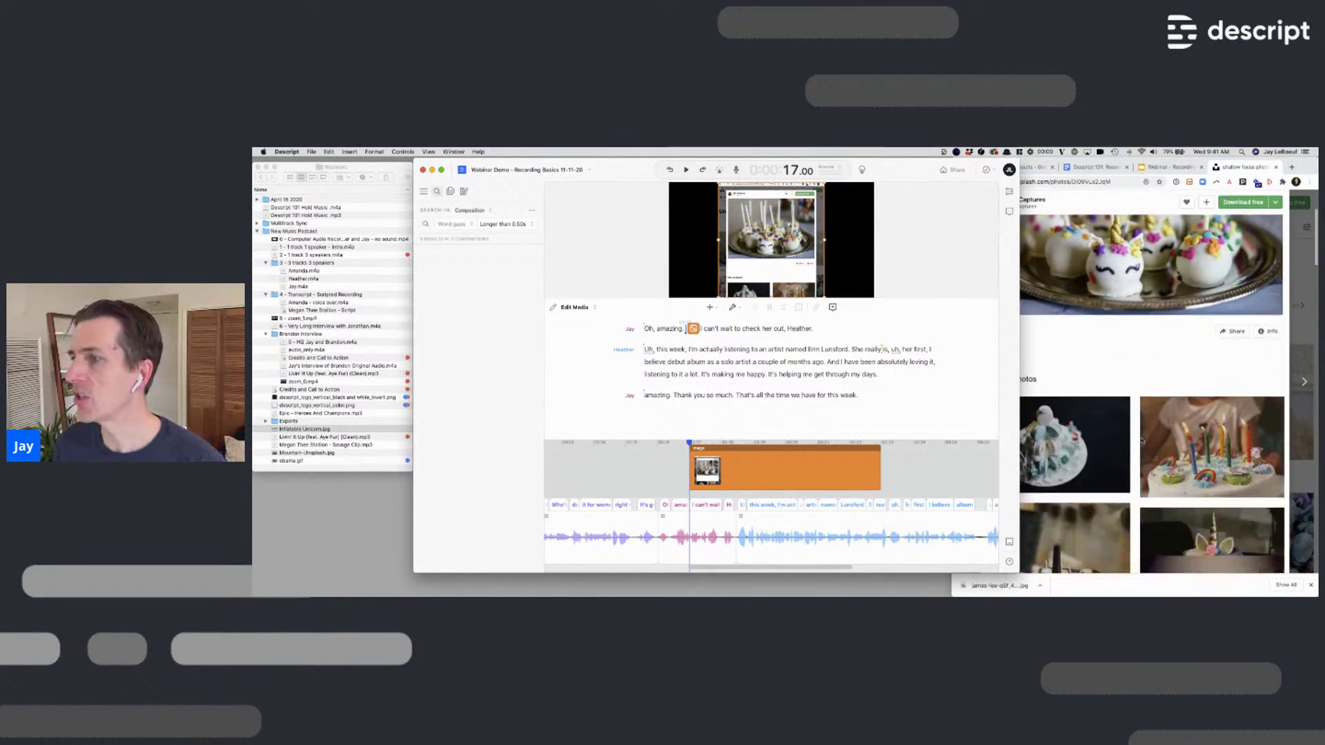
Copy a related cake photo from Unsplash and paste it after 'listening to an'
left_click(1127, 371)
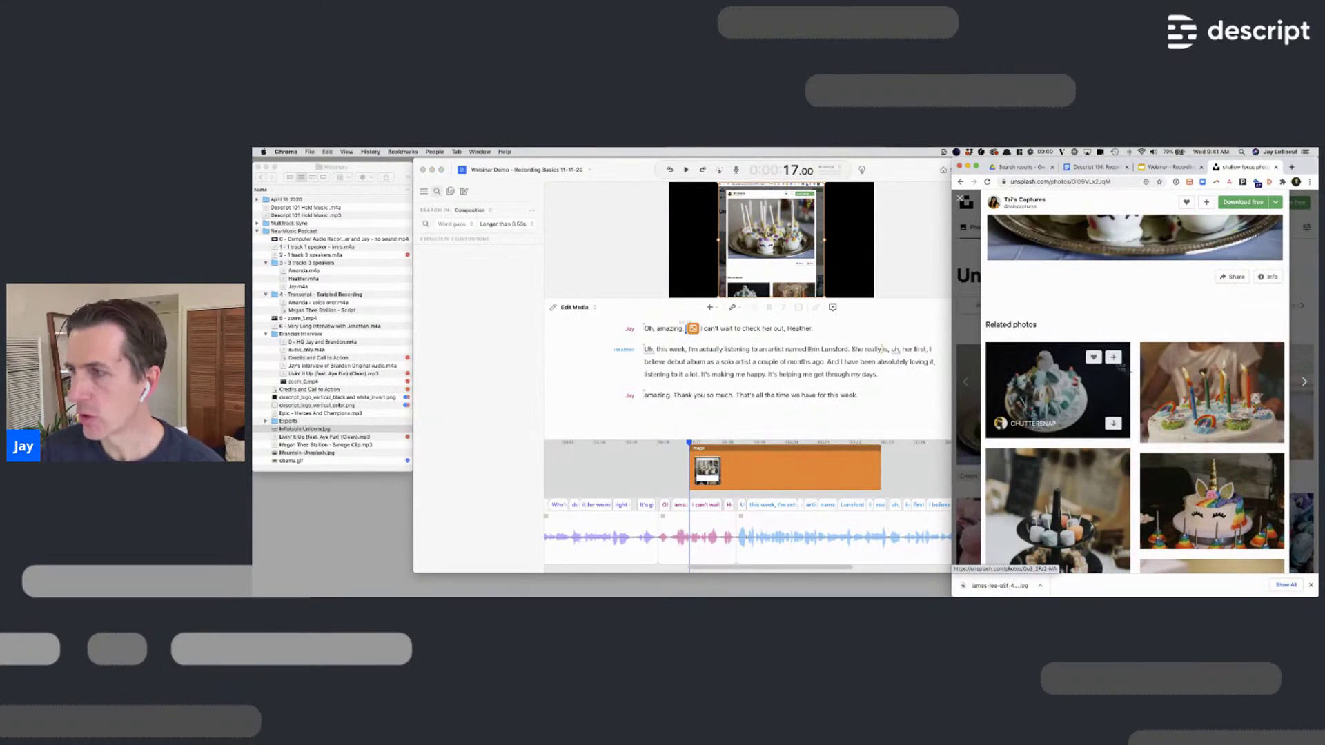
left_click_drag(1122, 367, 1125, 338)
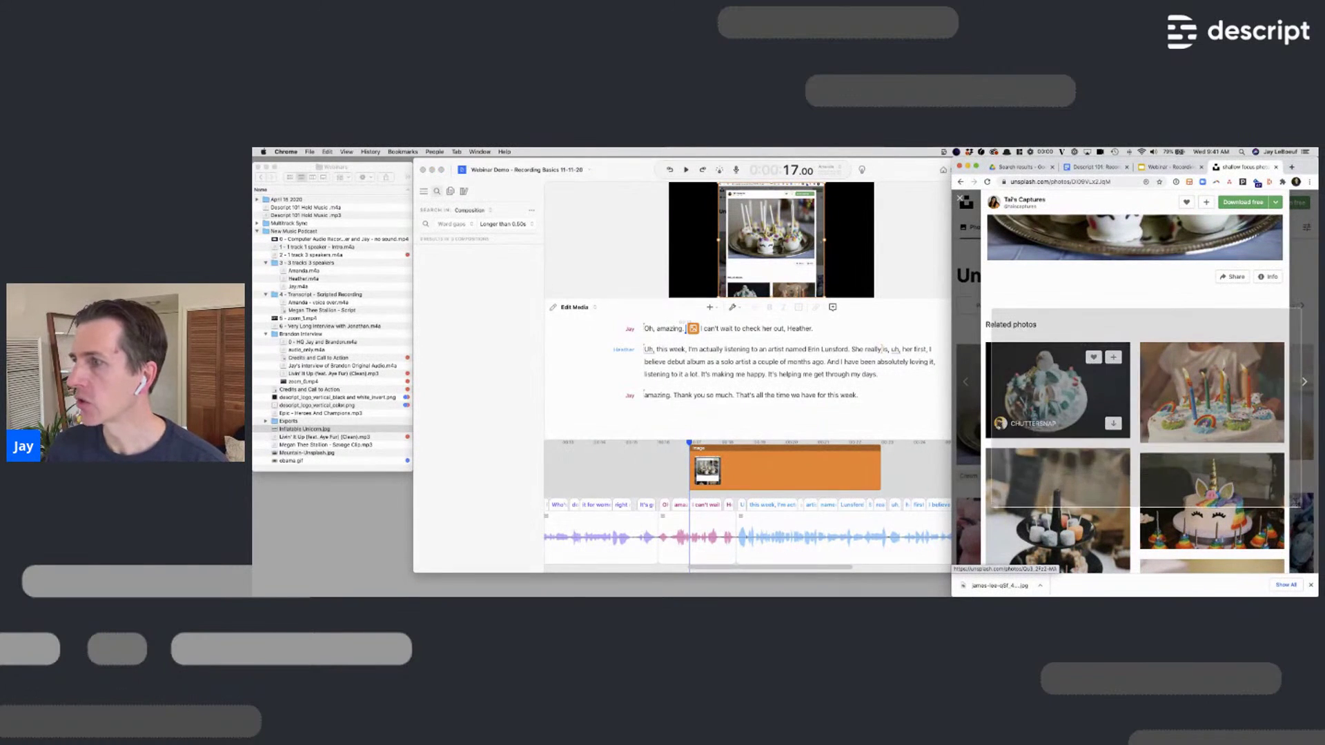
left_click(767, 350)
left_click(766, 350)
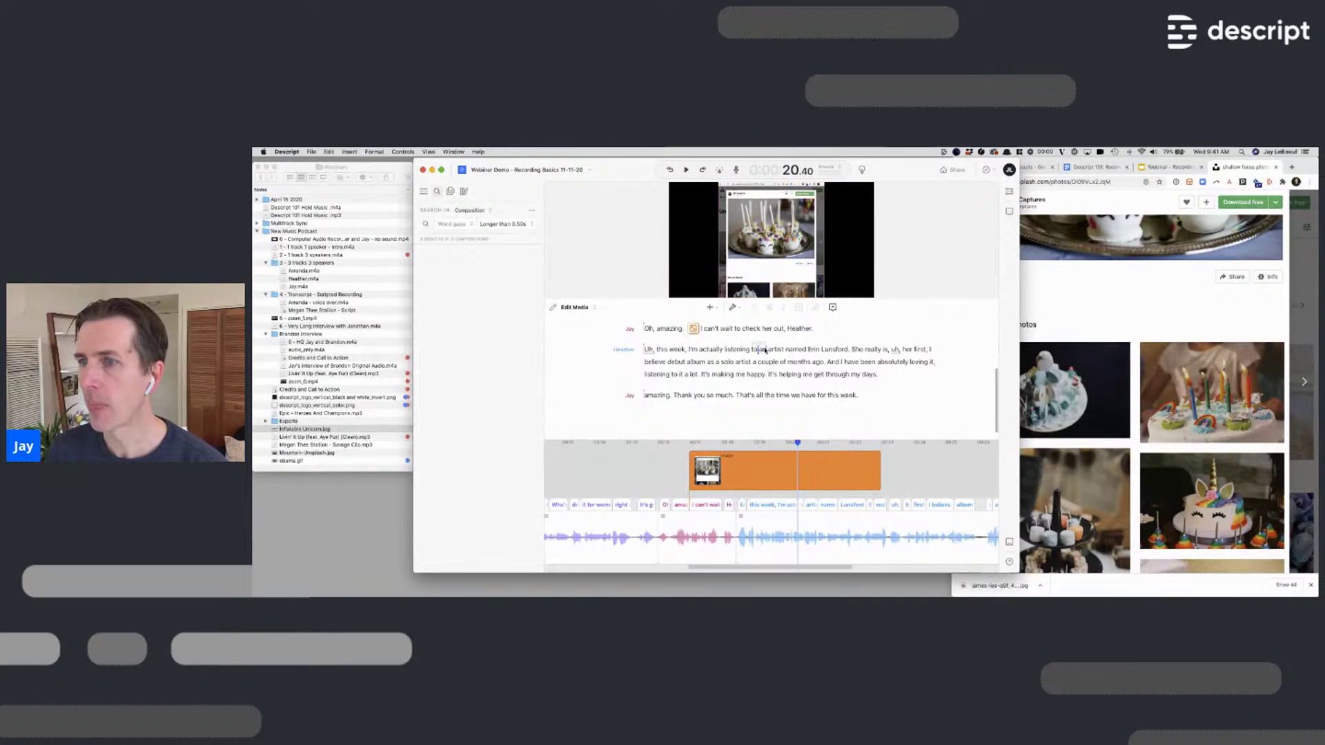
key("super+v")
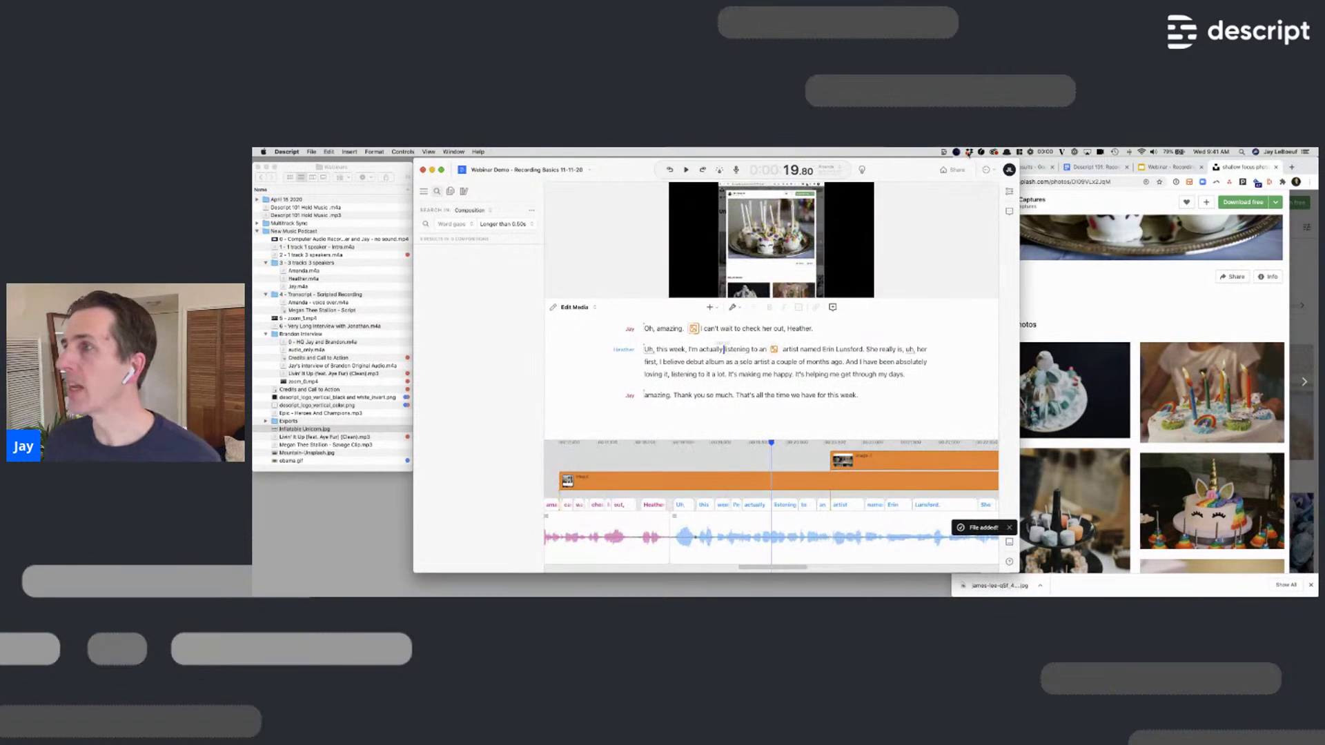
left_click(1098, 167)
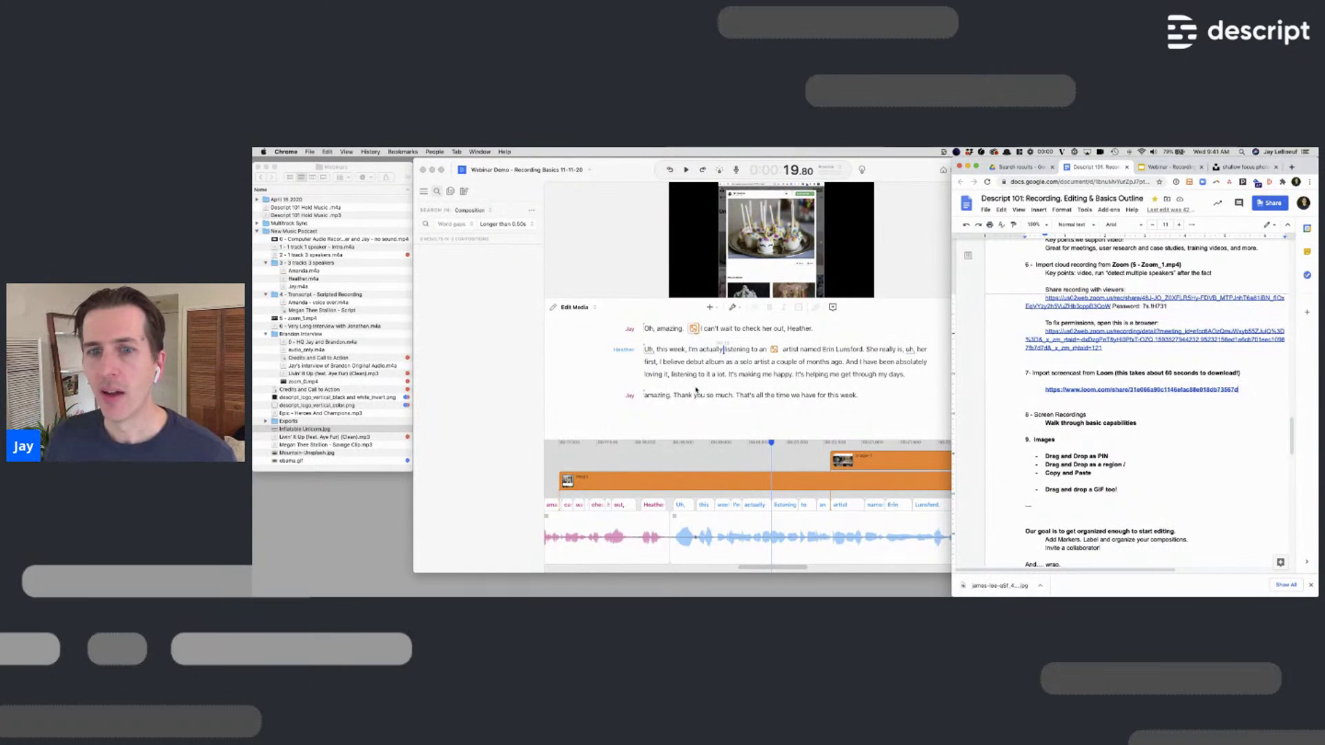
Drop obama.gif from Finder after 'That's all the time we have for this week.' and preview it
left_click(589, 198)
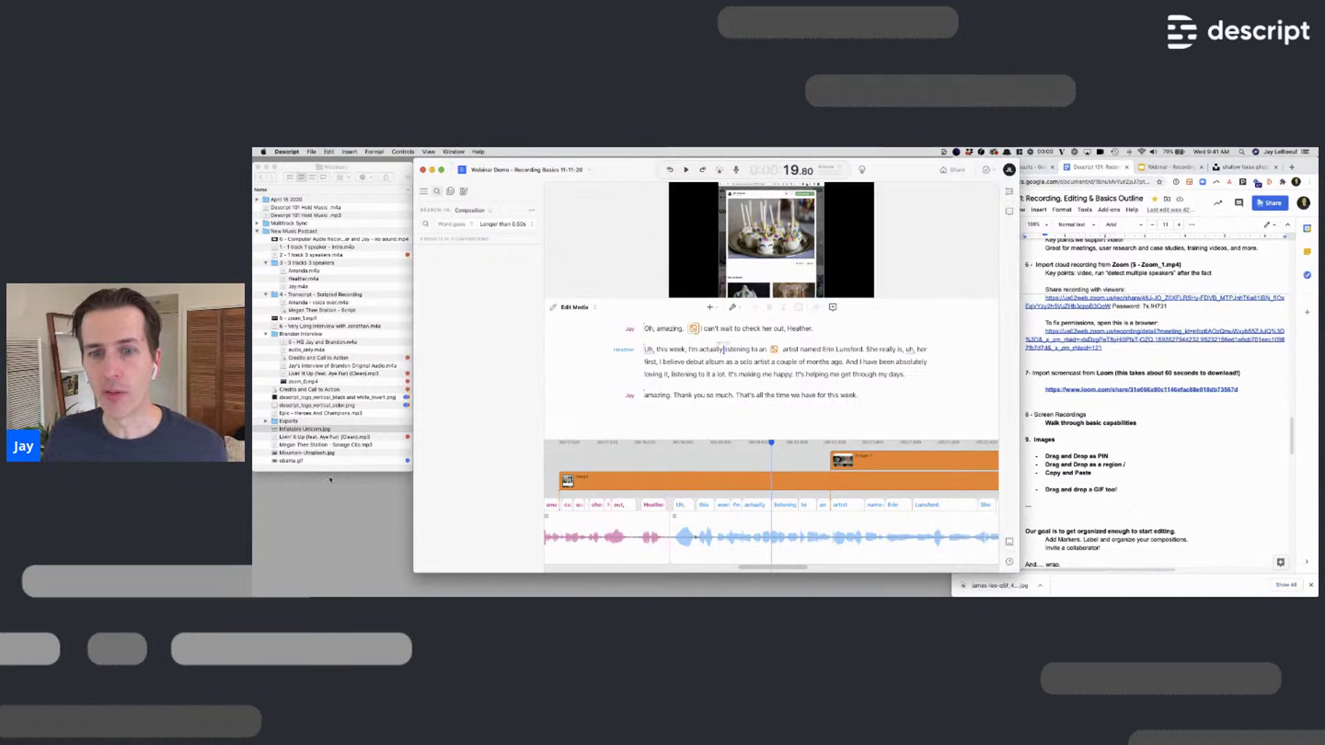
left_click(289, 461)
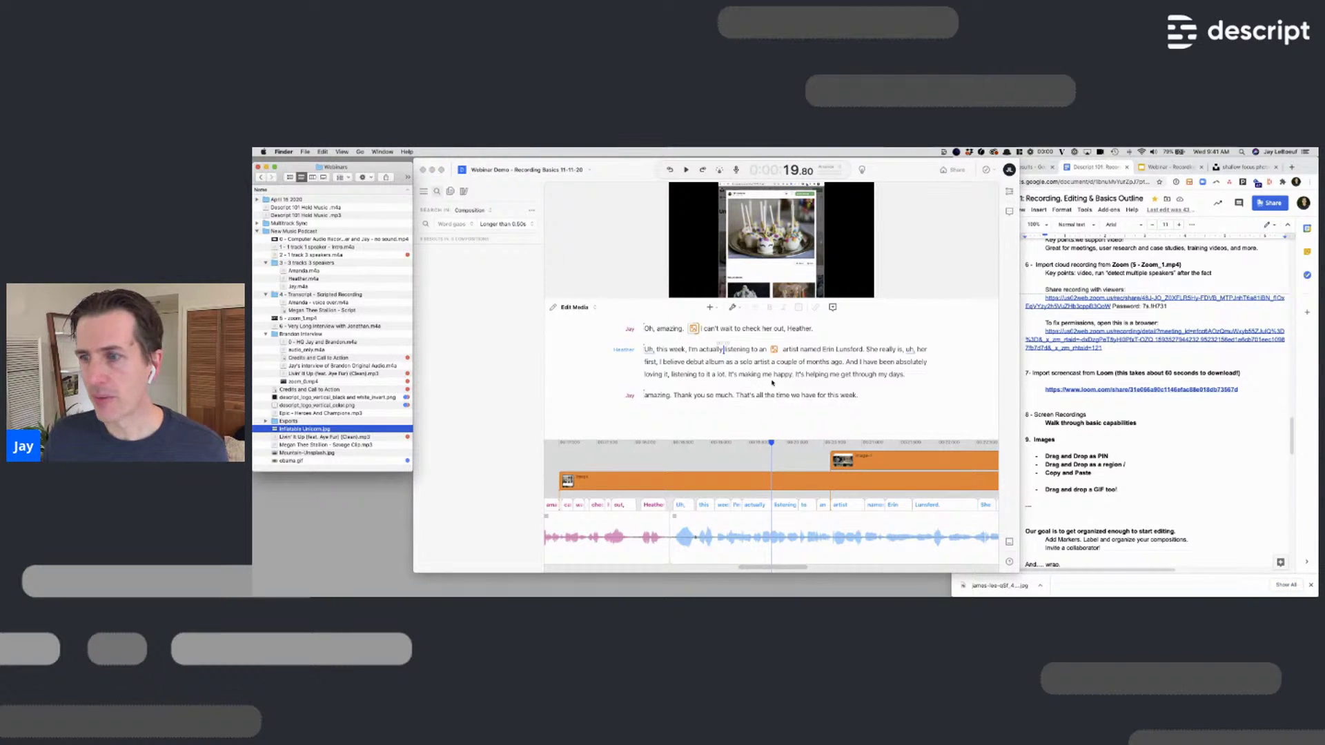
left_click(290, 461)
mouse_move(290, 461)
left_mouse_down()
mouse_move(671, 390)
mouse_move(889, 378)
mouse_move(859, 385)
left_mouse_up()
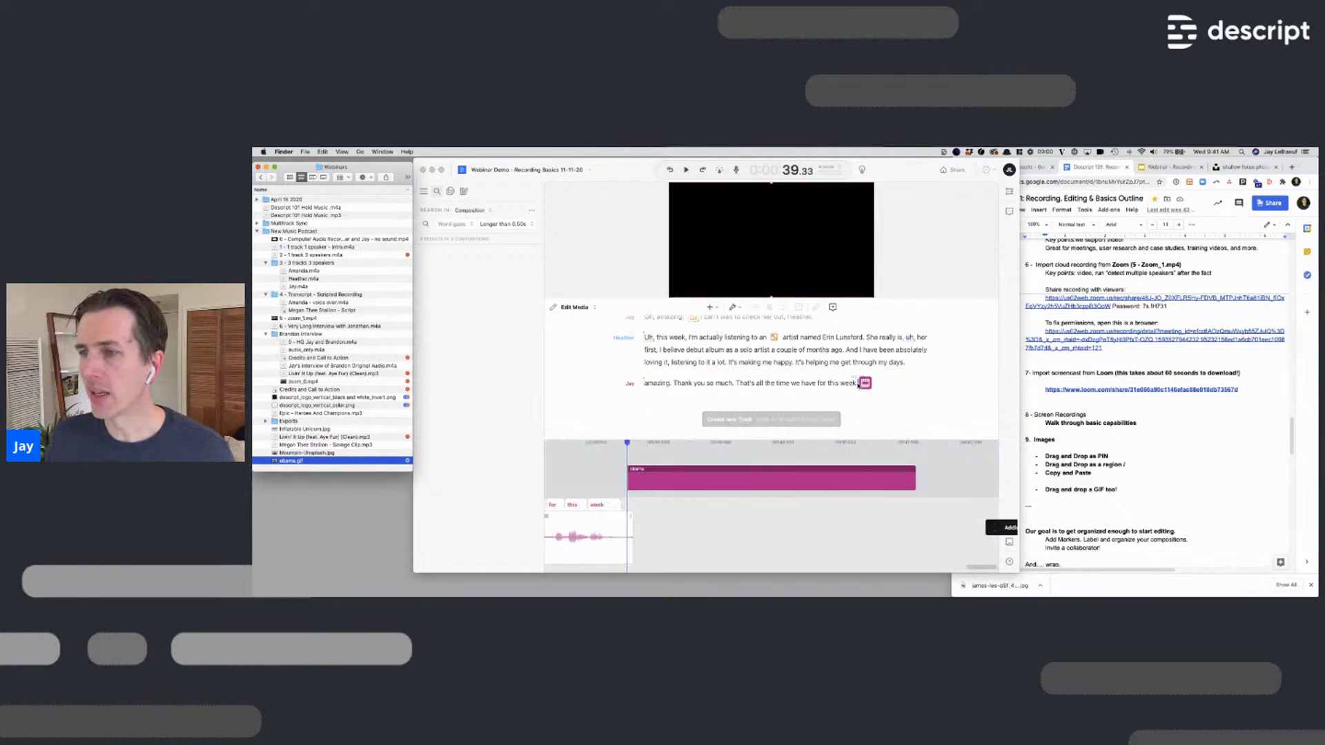
left_click(816, 384)
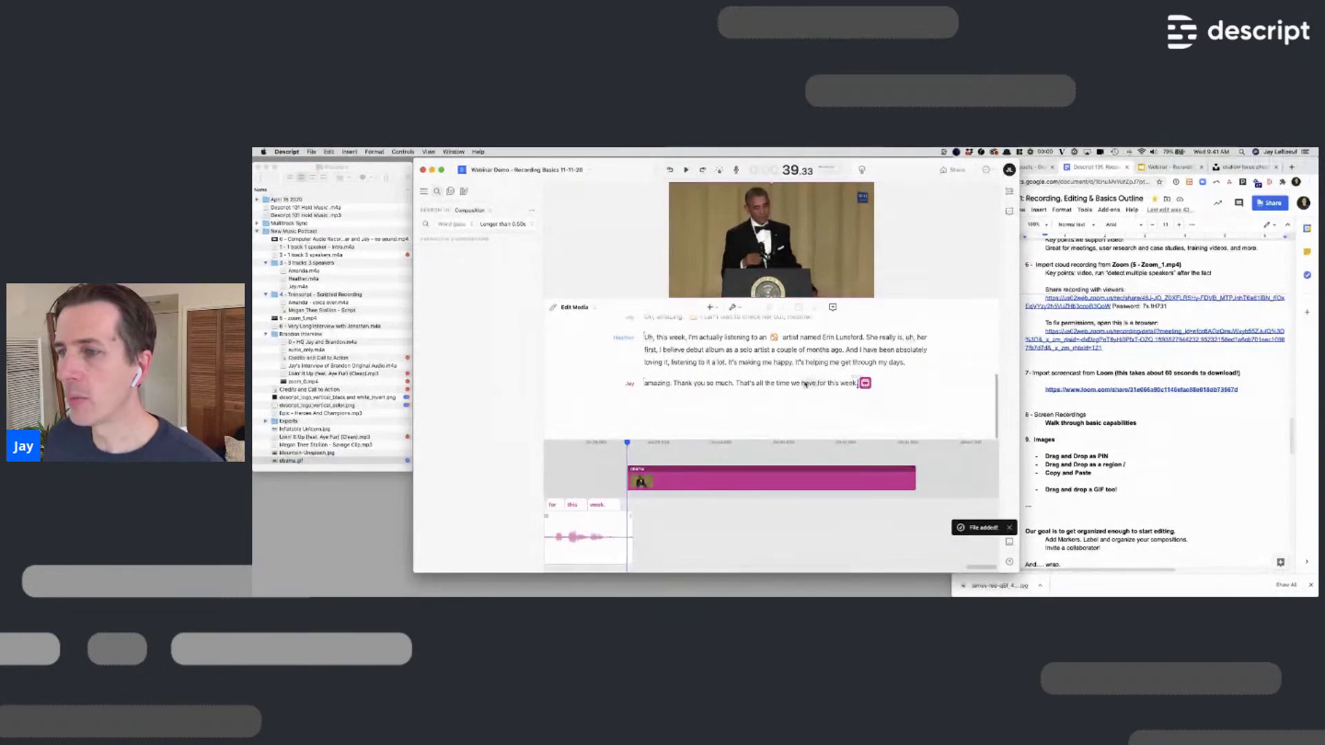
key("space")
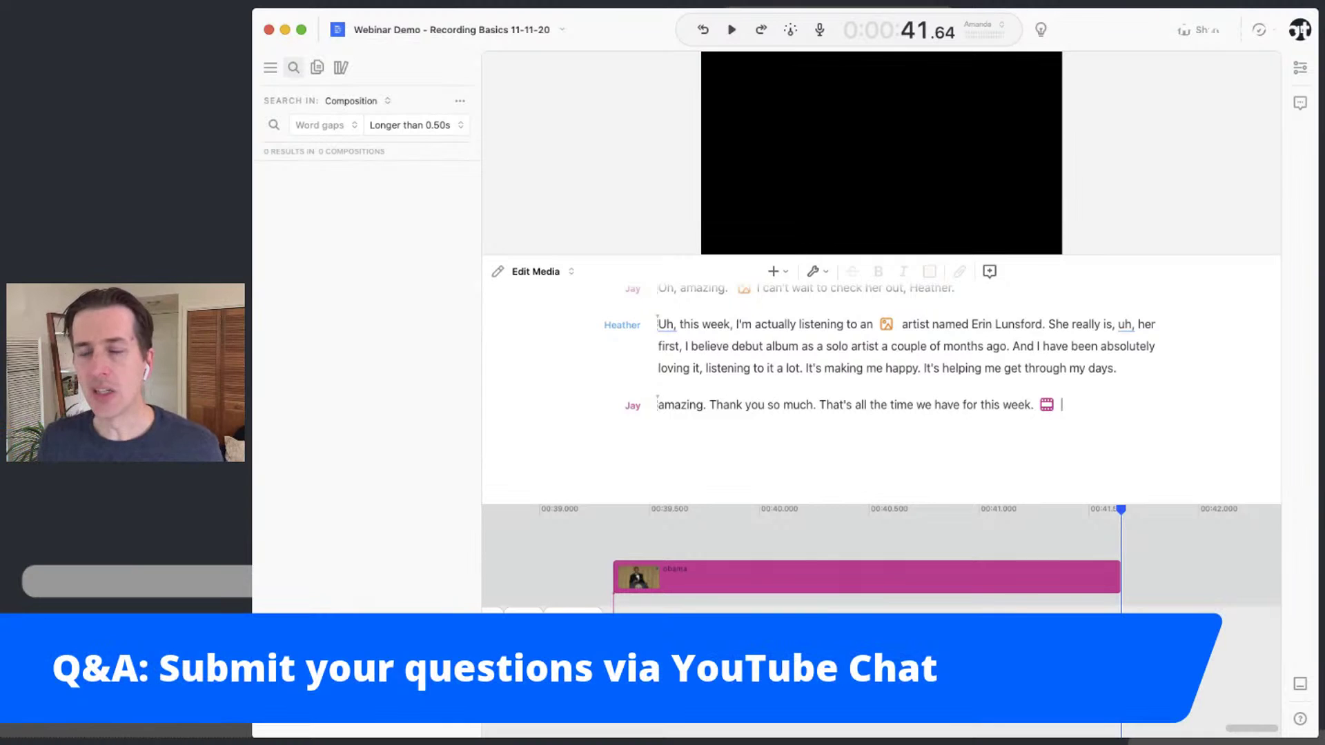
key("super+Tab")
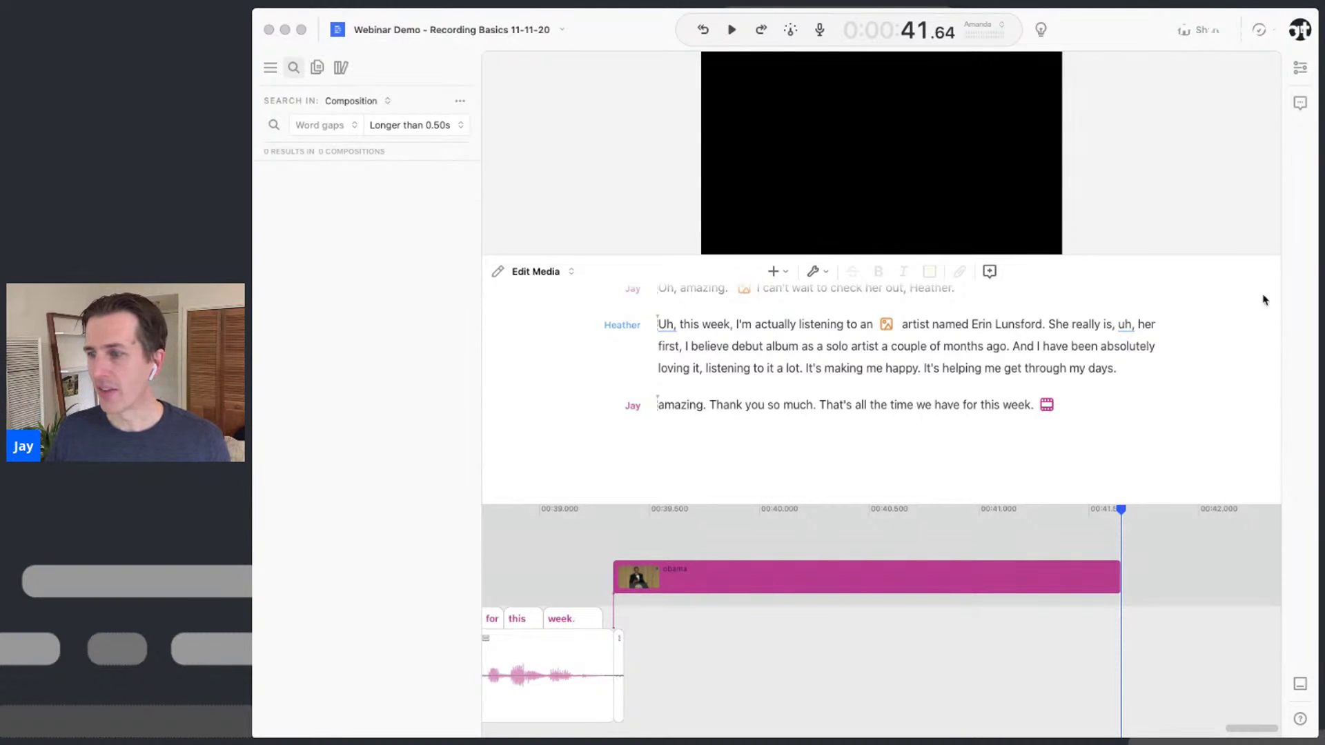
Browse the Keyboard Shortcuts list from the ? help menu, close it, and reopen help
left_click(1302, 722)
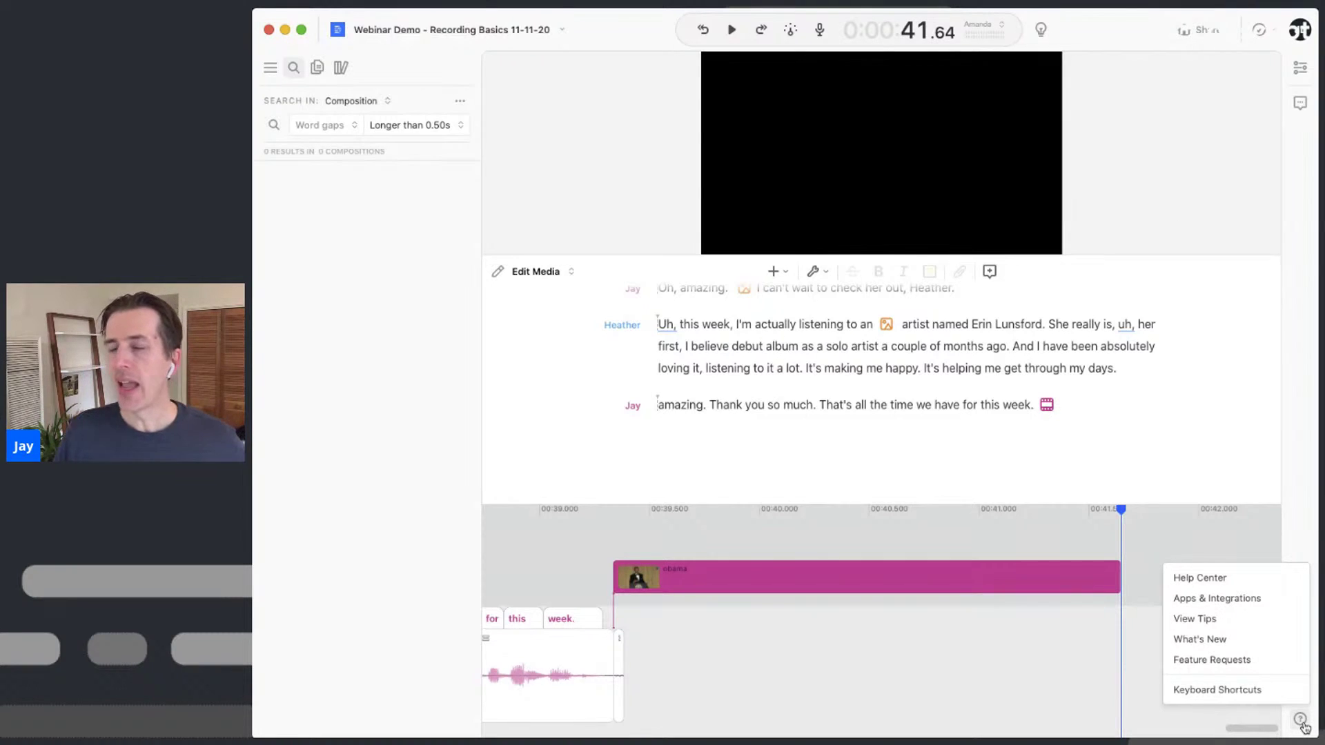
left_click(1292, 693)
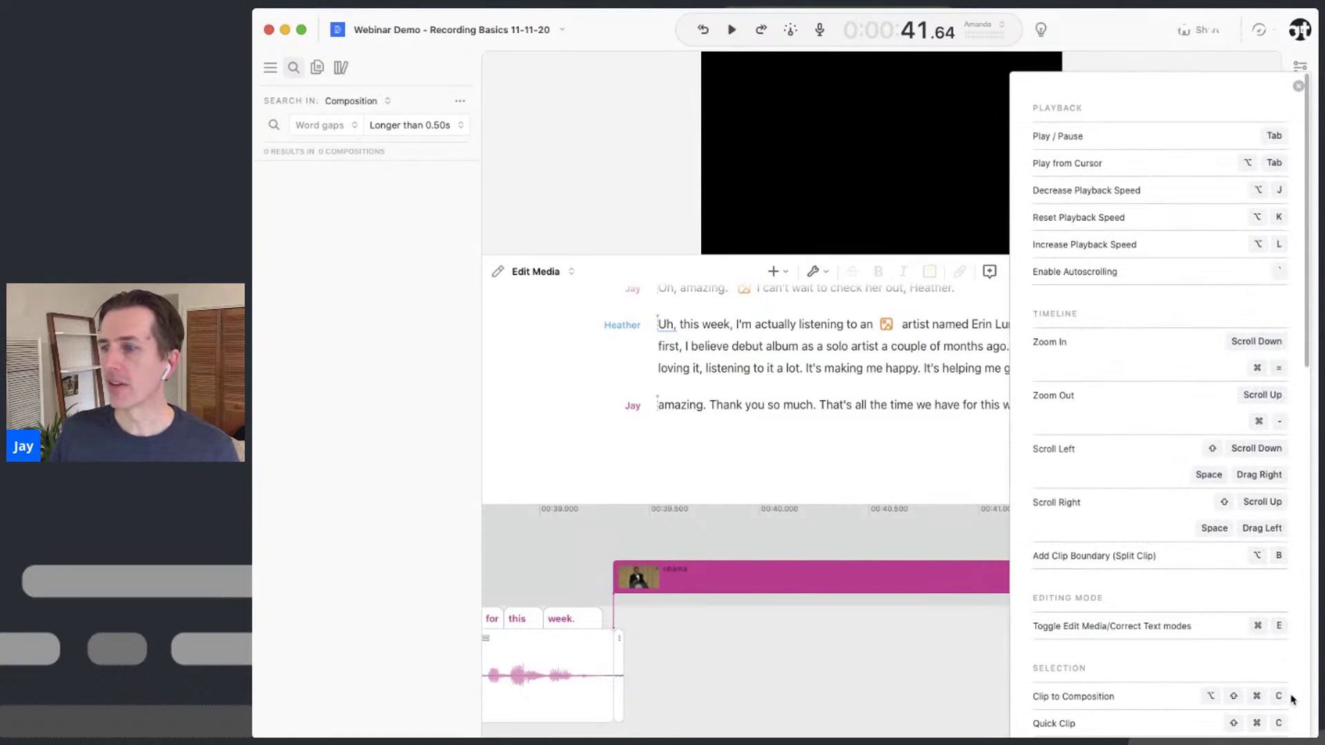
scroll(1158, 560, "down", 10)
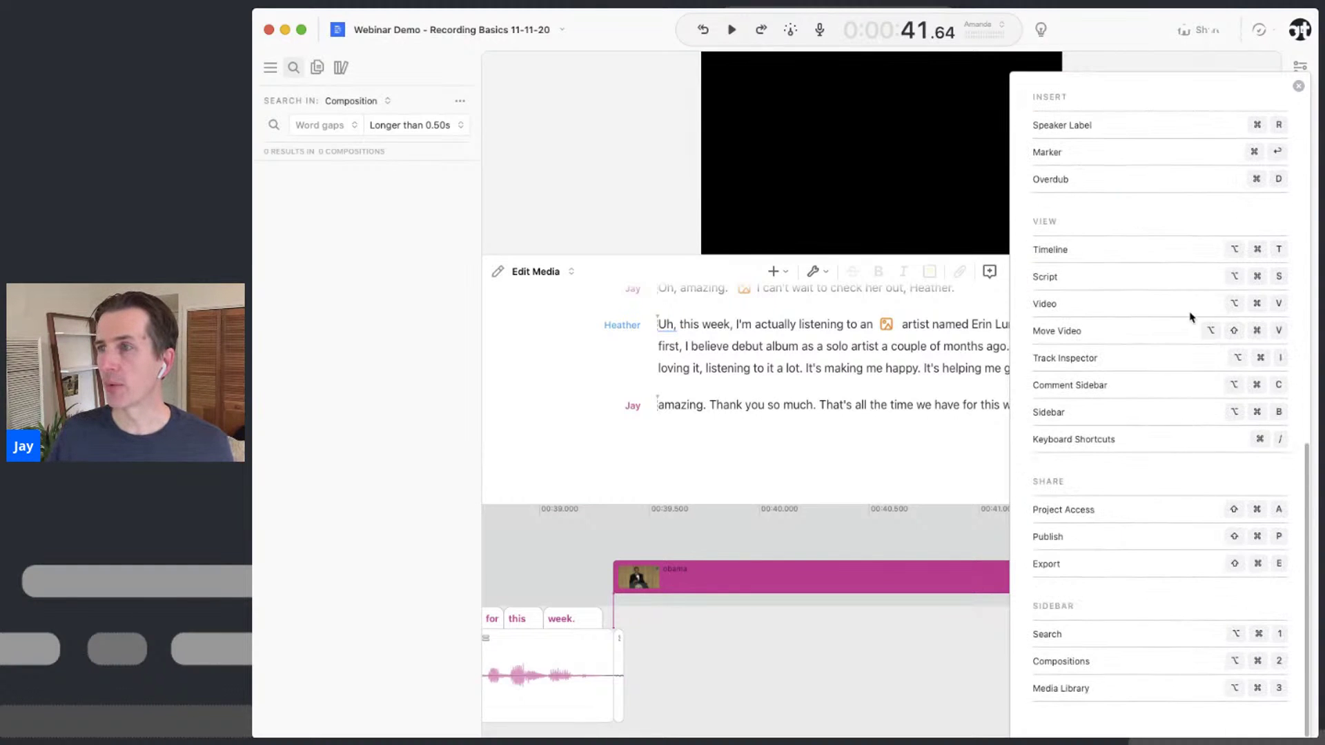
scroll(1190, 317, "up", 15)
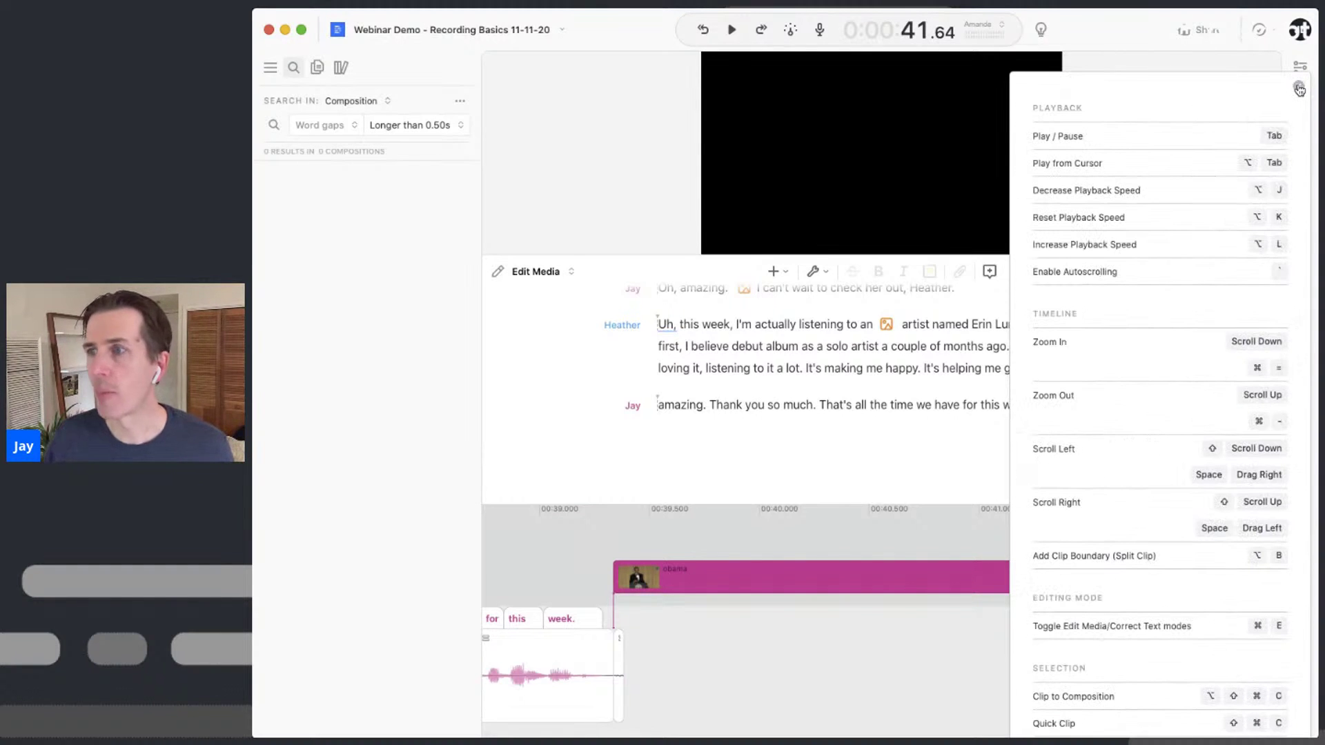
left_click(1298, 89)
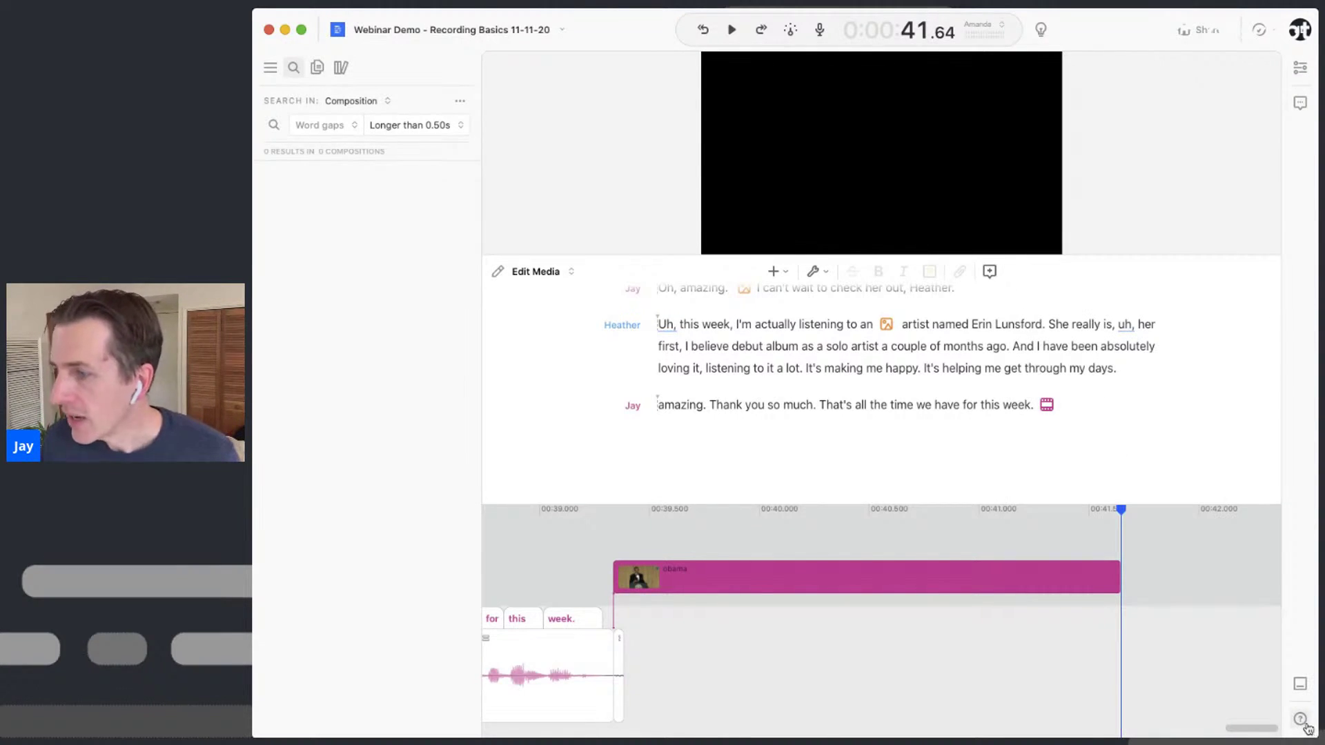
left_click(1301, 722)
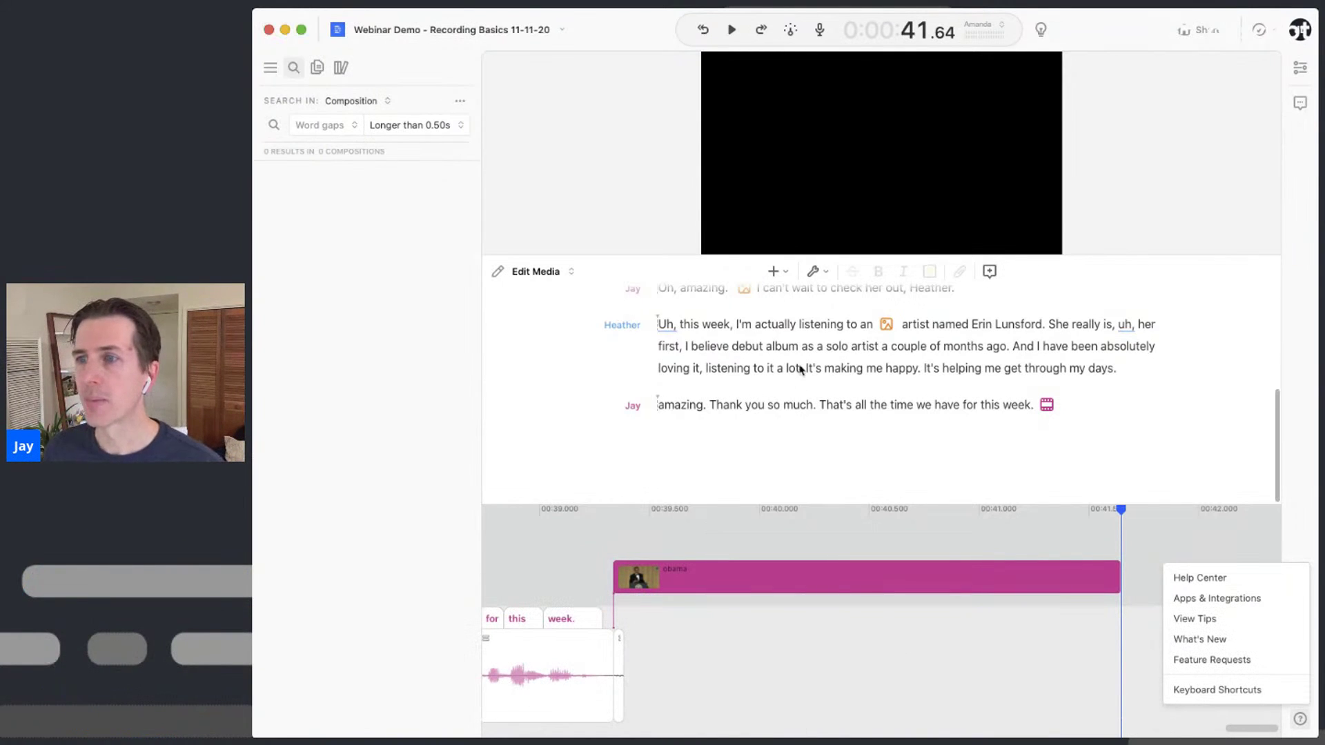
Raise the video divider and open Multiple Speakers from the Compositions list
left_click_drag(851, 251, 856, 185)
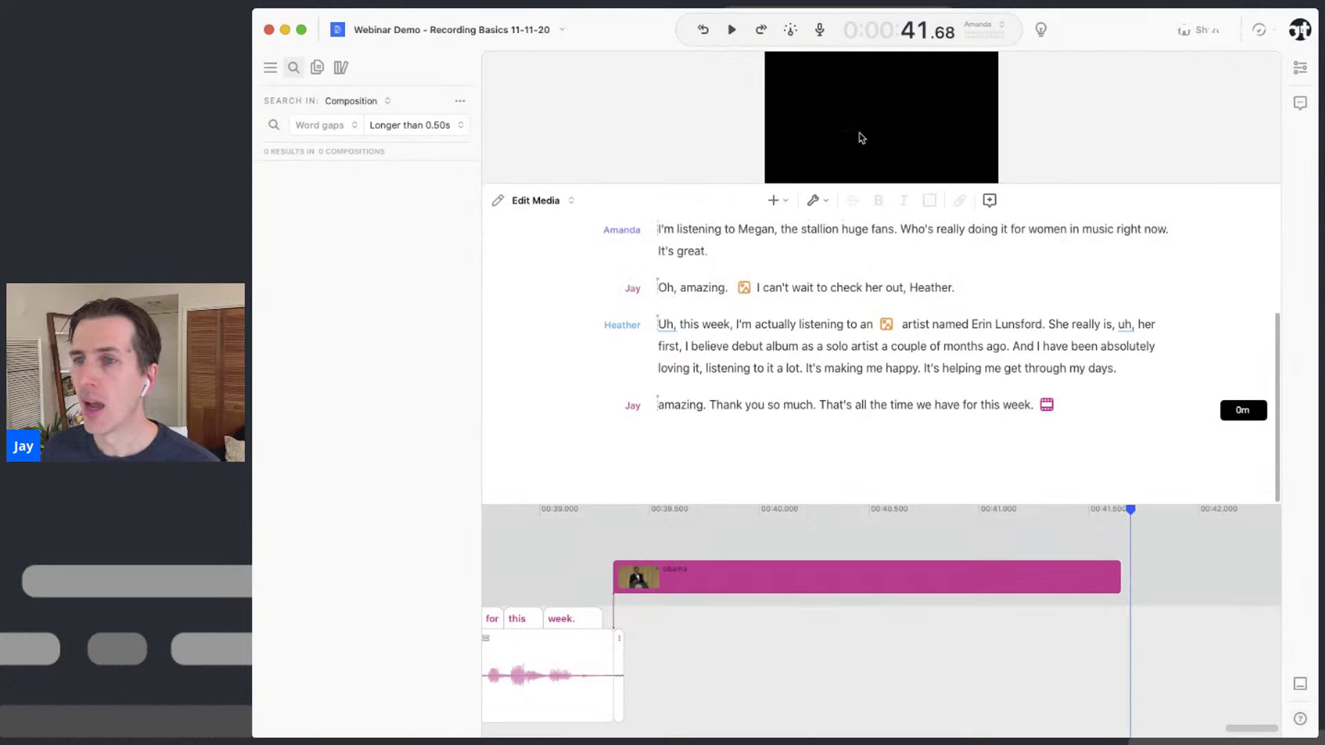
scroll(759, 338, "up", 3)
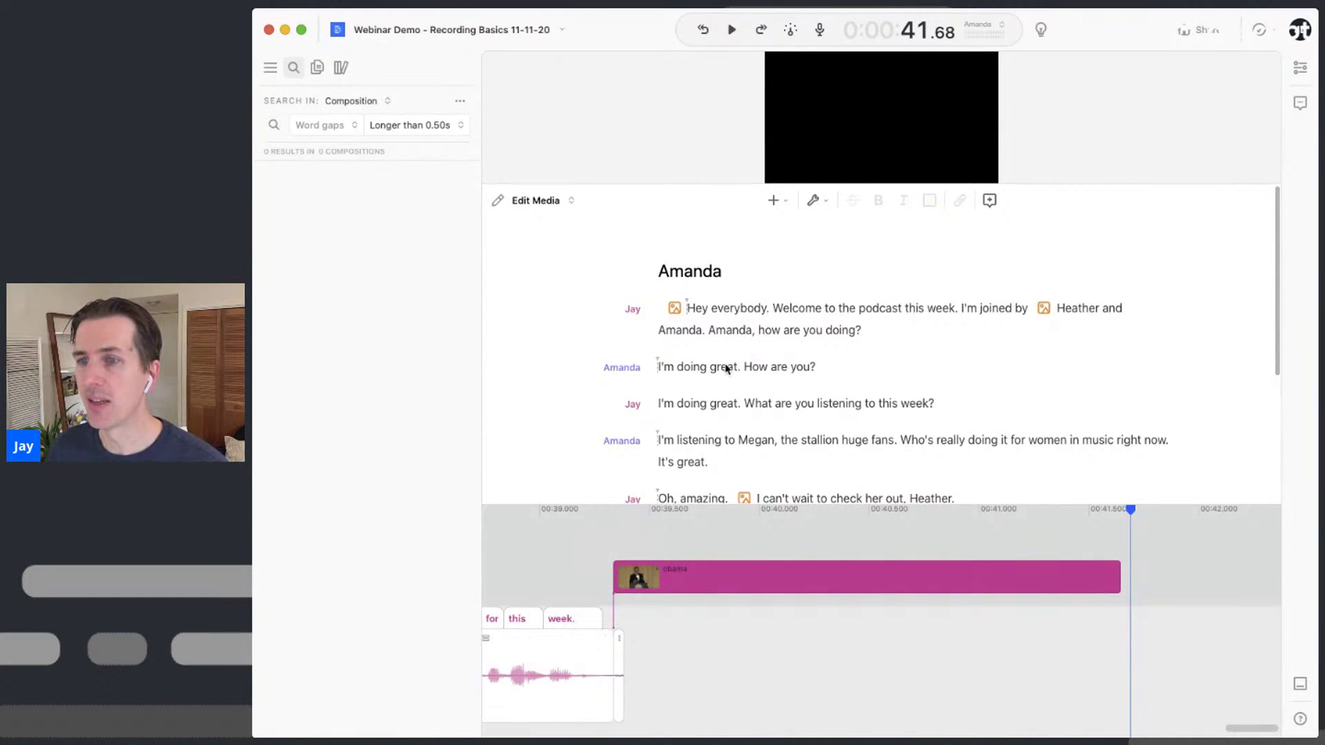
left_click(318, 68)
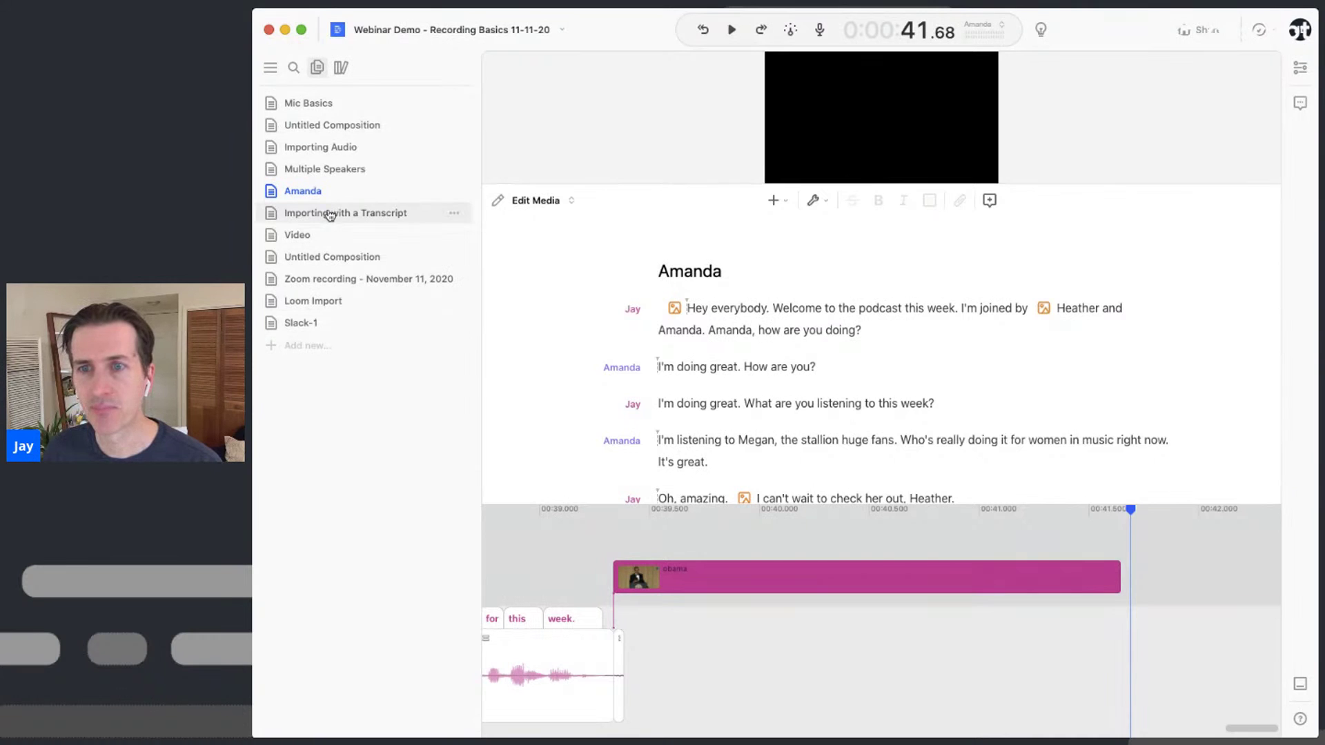
left_click(320, 170)
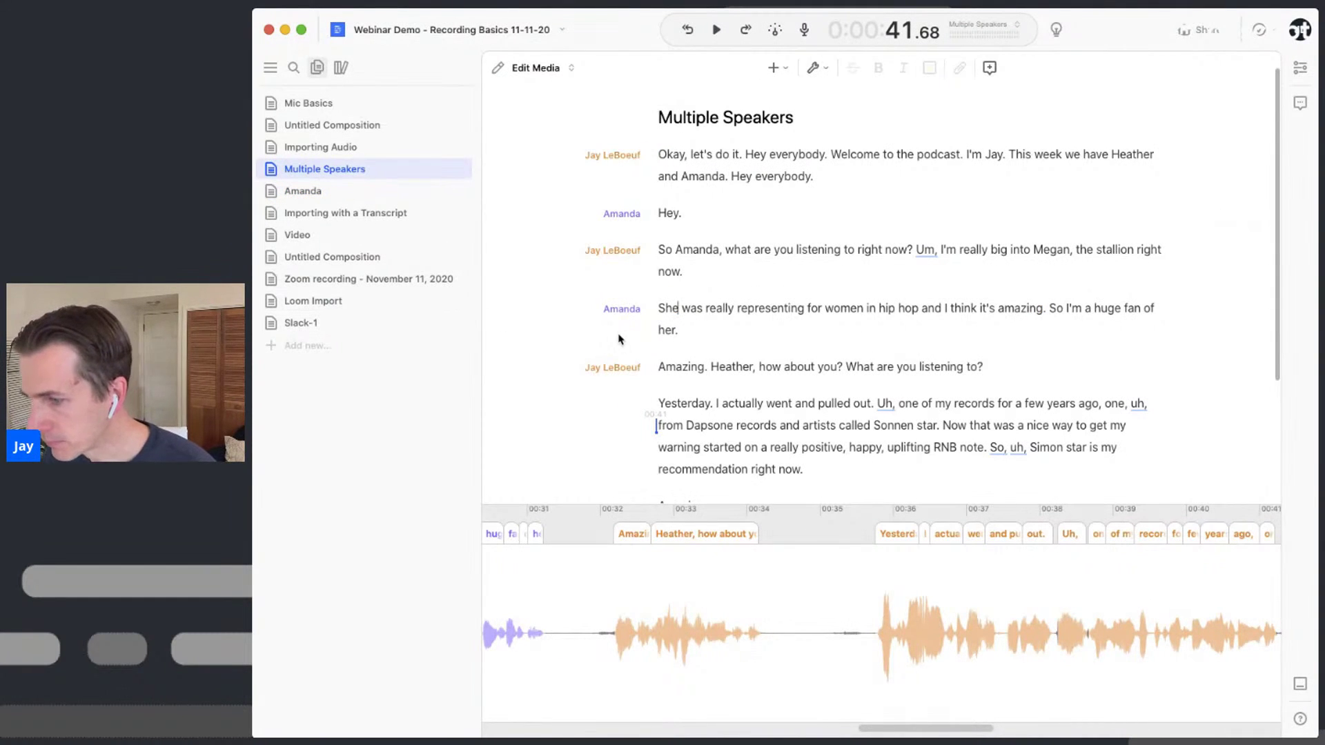
Play the recording from the word 'warning' and stop just before 'Simon'
left_click(755, 157)
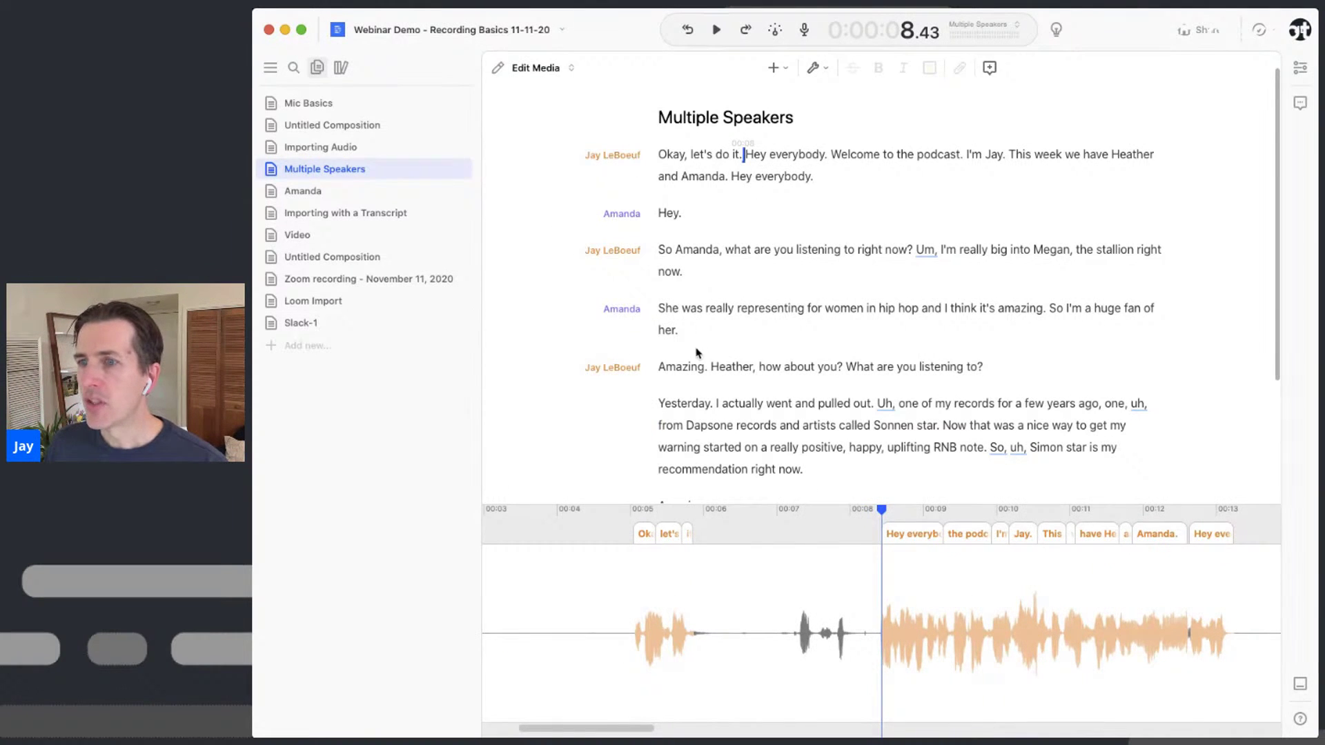
scroll(698, 355, "down", 3)
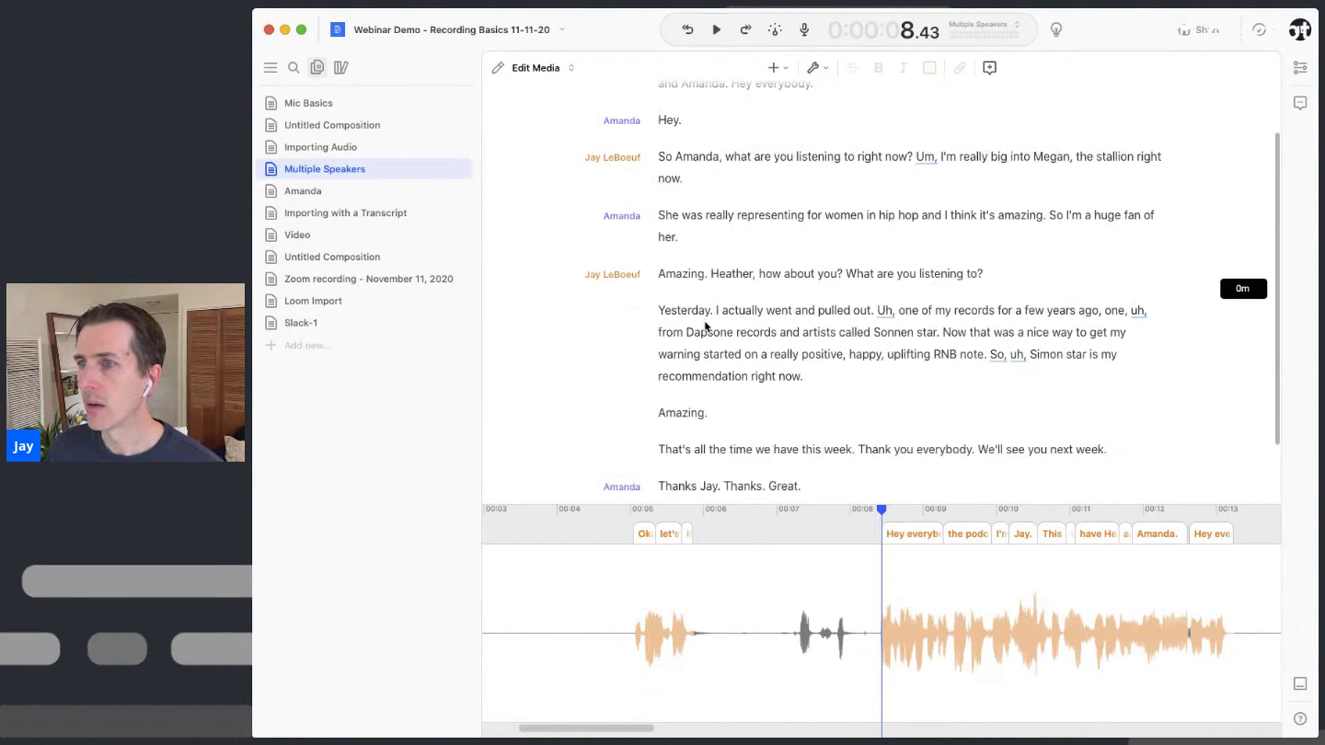
left_click(736, 332)
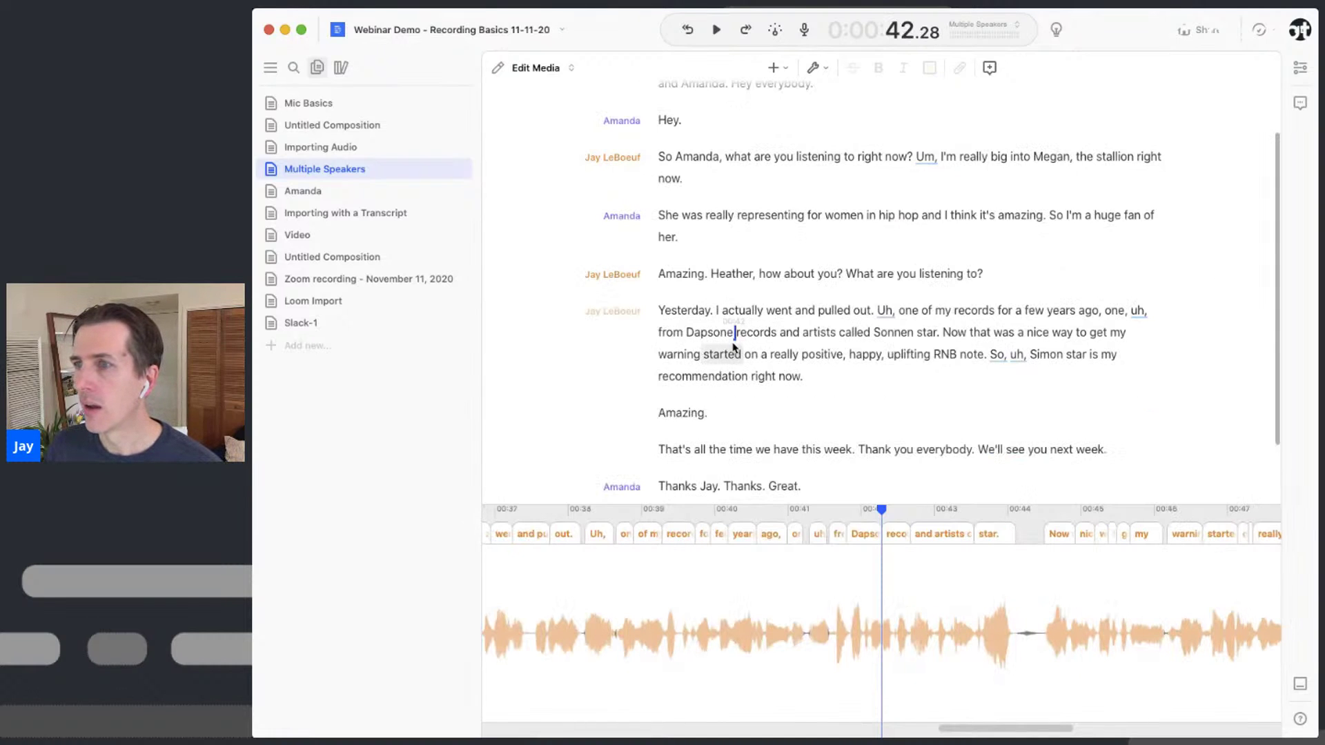
left_click(667, 357)
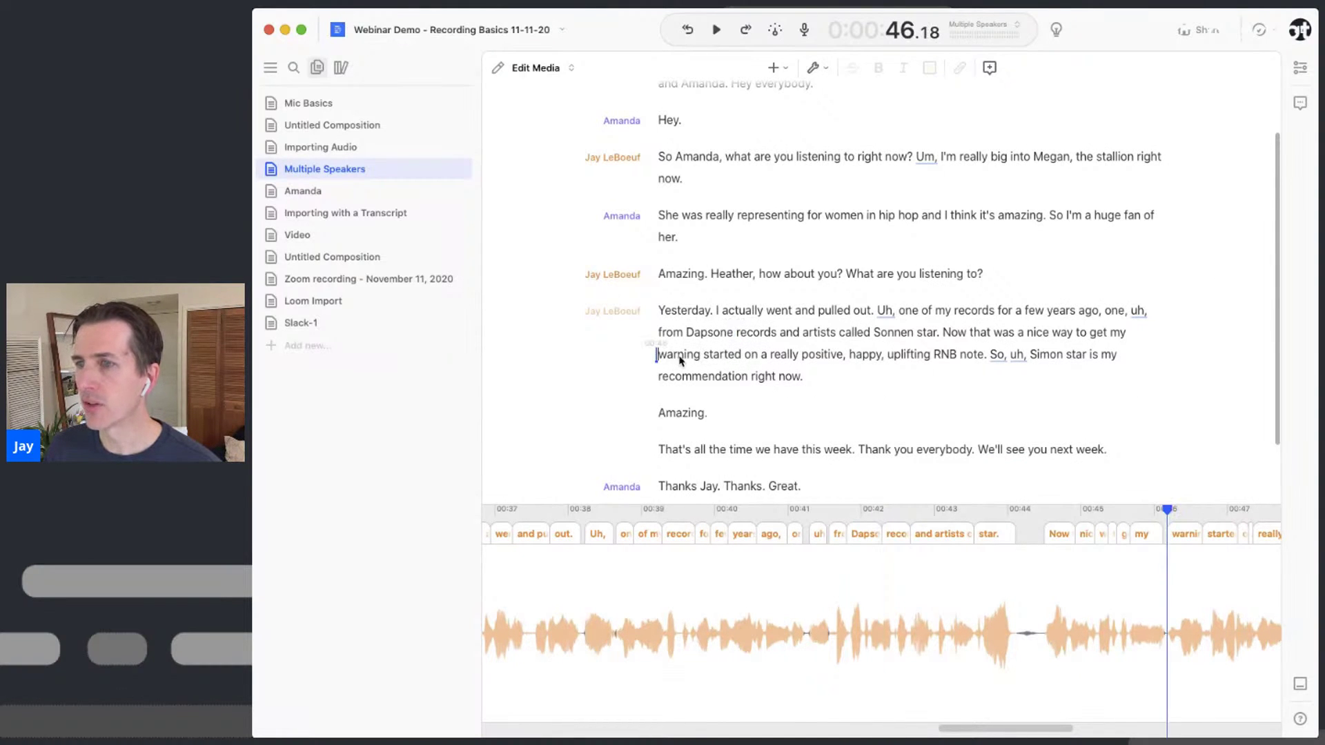
key("space")
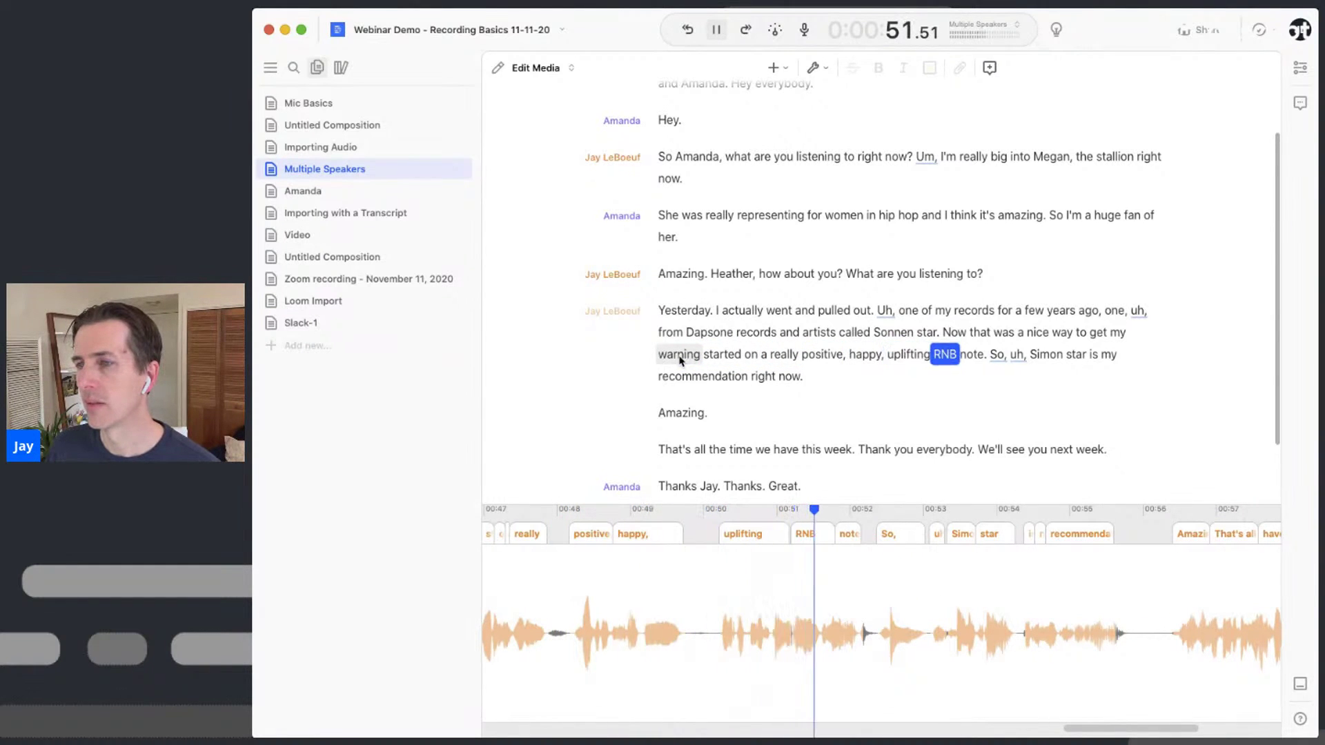
key("space")
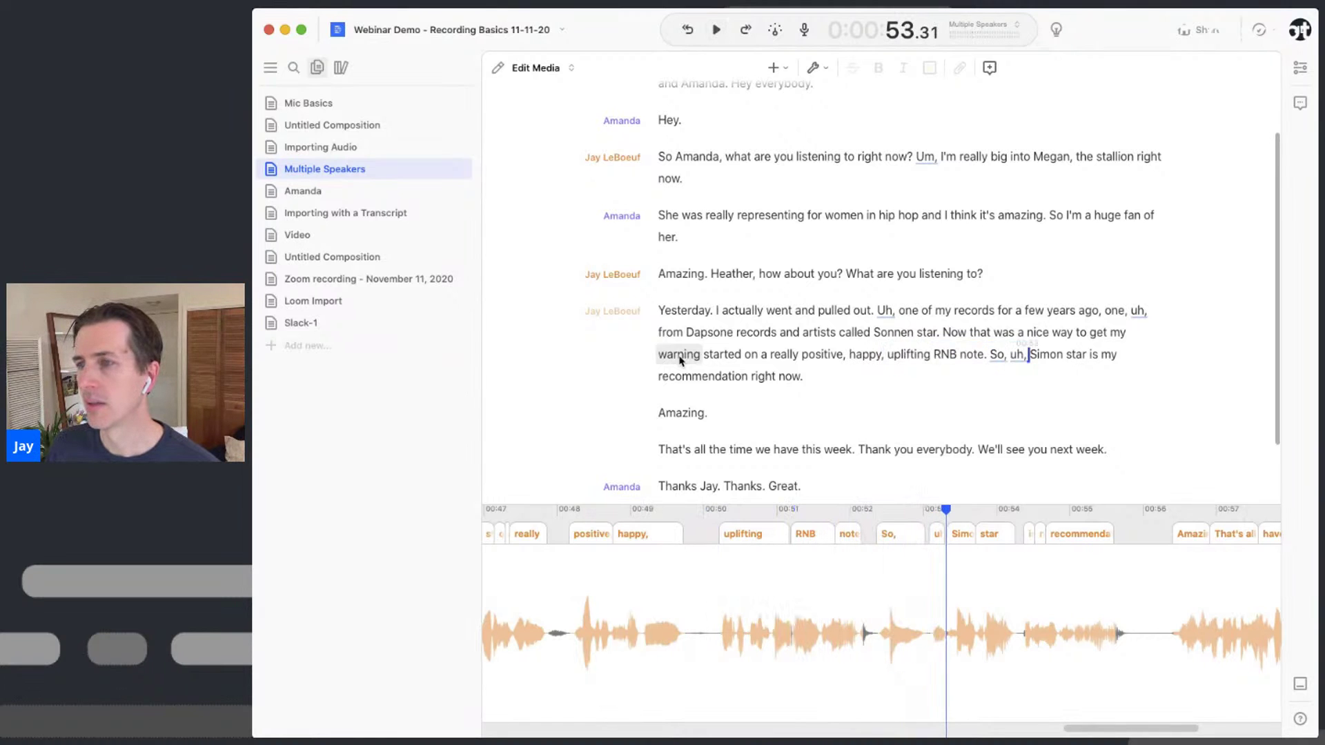
Select the misheard word 'RNB' and bring up the editing-mode dropdown
scroll(947, 358, "down", 1)
scroll(947, 357, "down", 1)
double_click(947, 343)
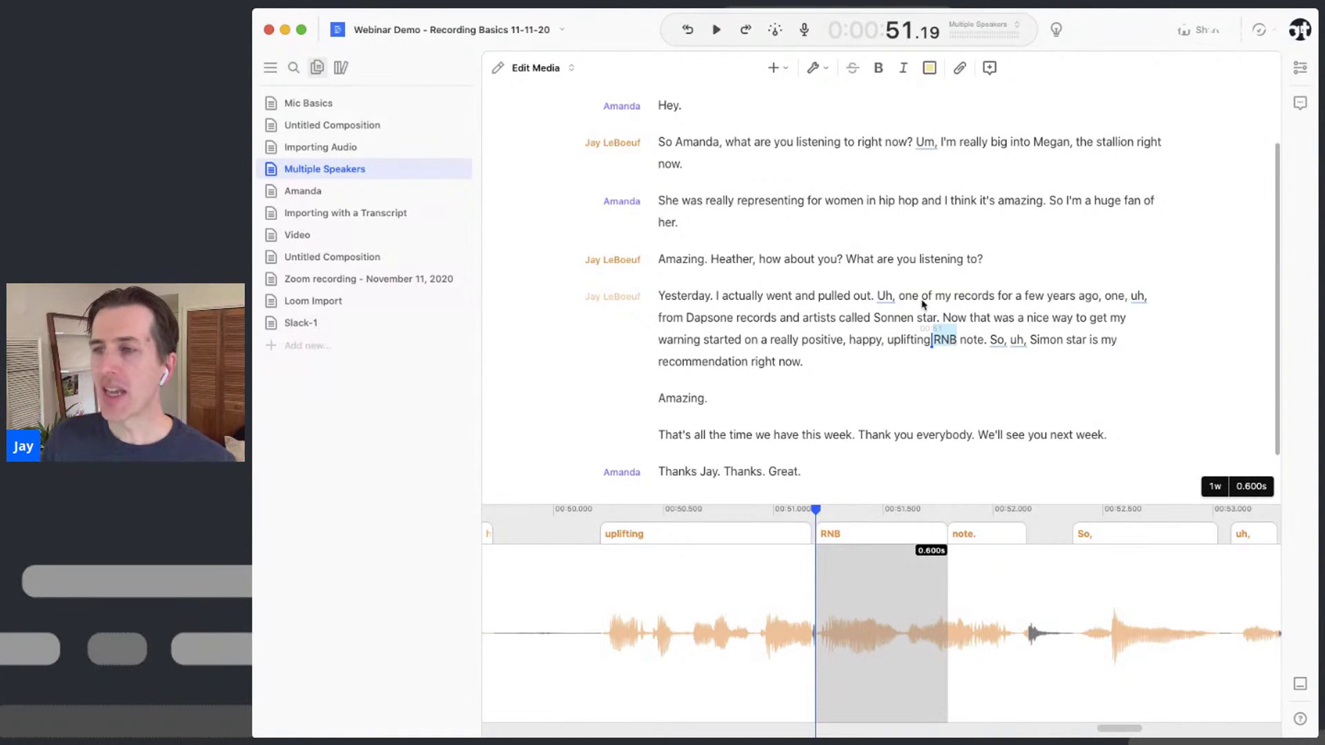
left_click(532, 72)
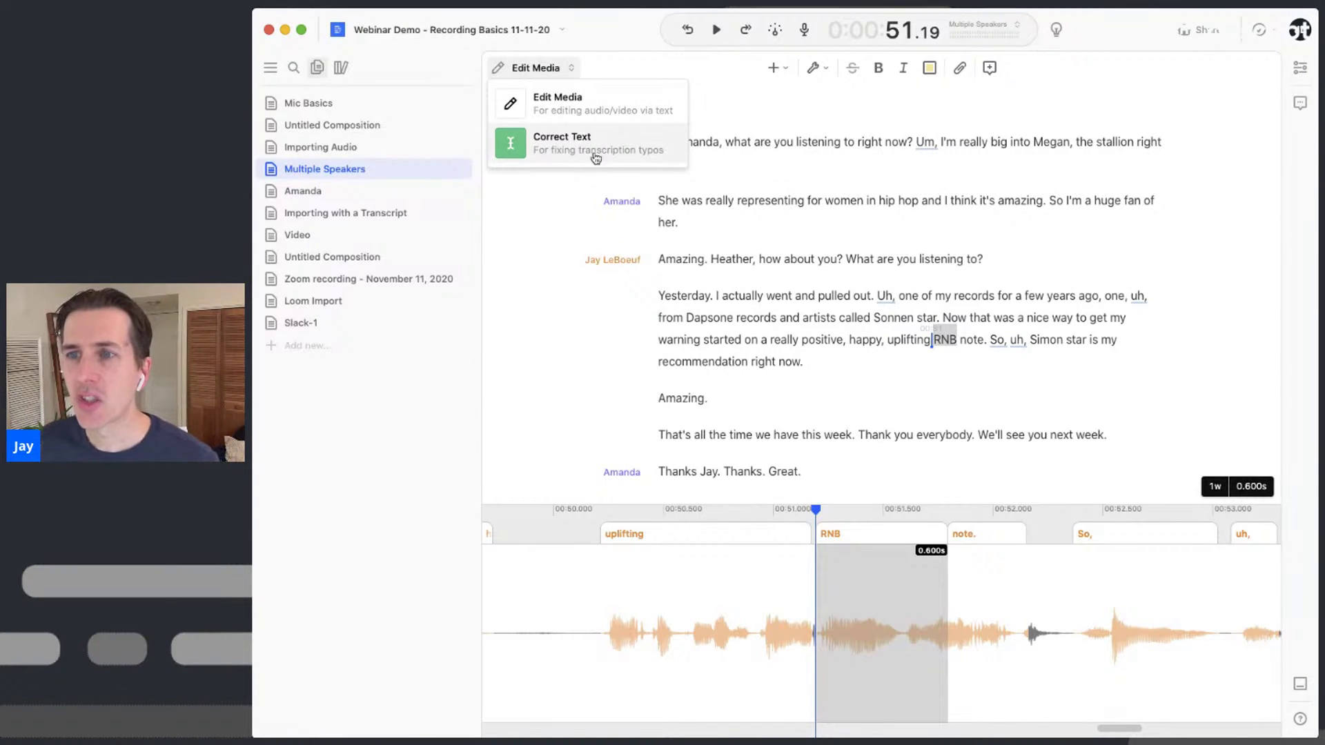
In Correct Text mode, change 'RNB' to 'R&B' and 'Simon star' to 'Sonnenstar'
left_click(600, 153)
left_click(916, 343)
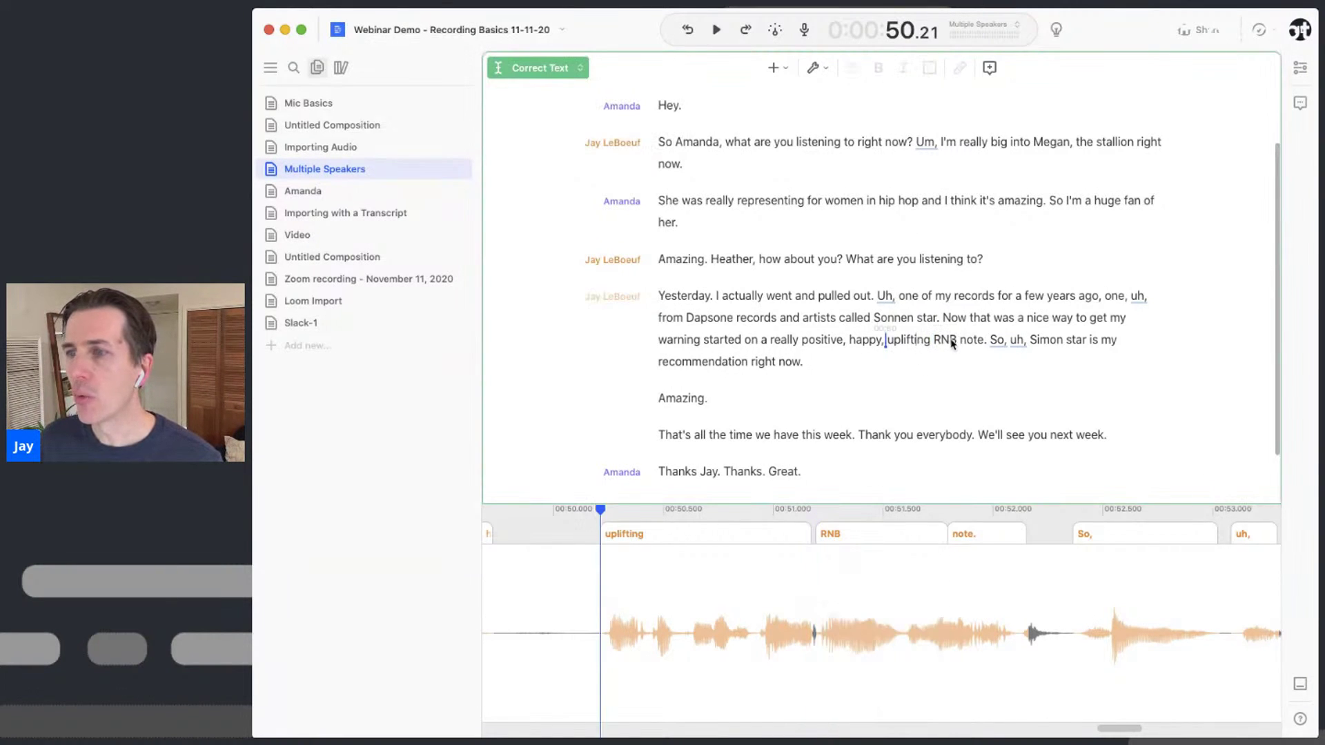
double_click(948, 343)
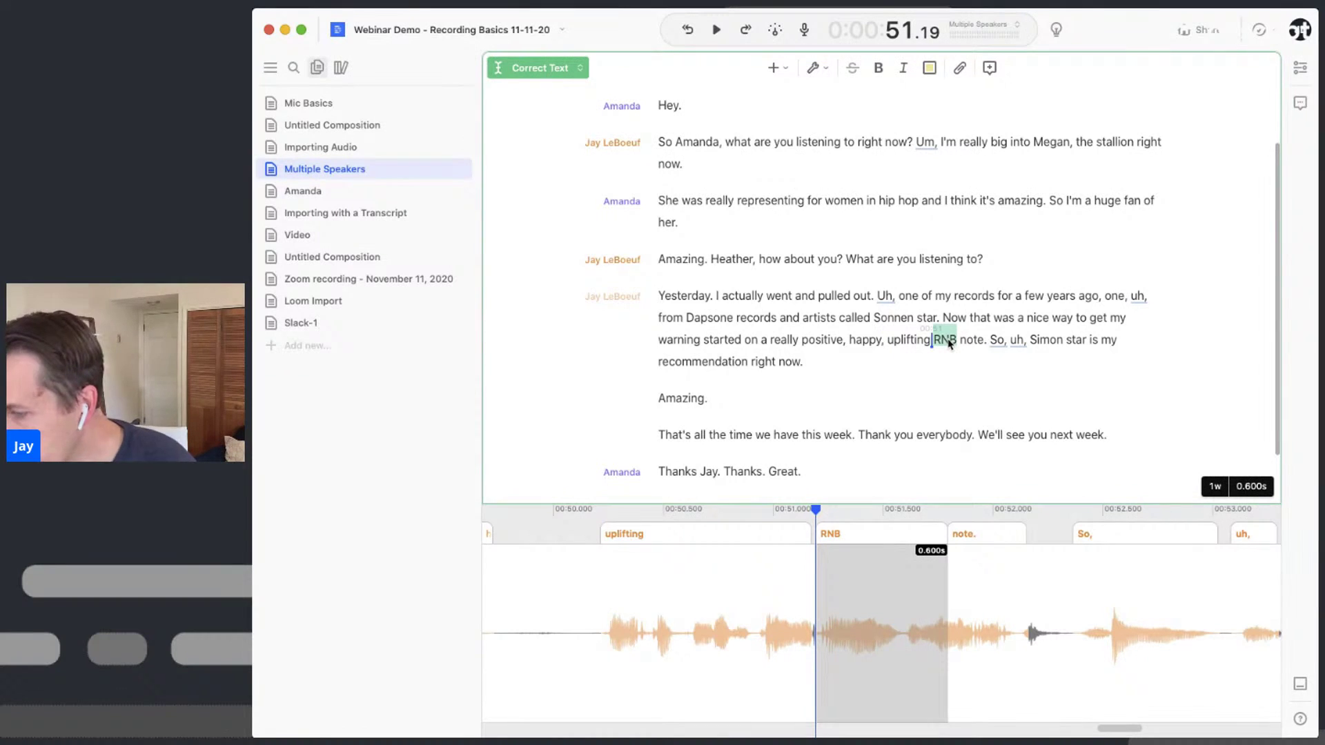
type("R&")
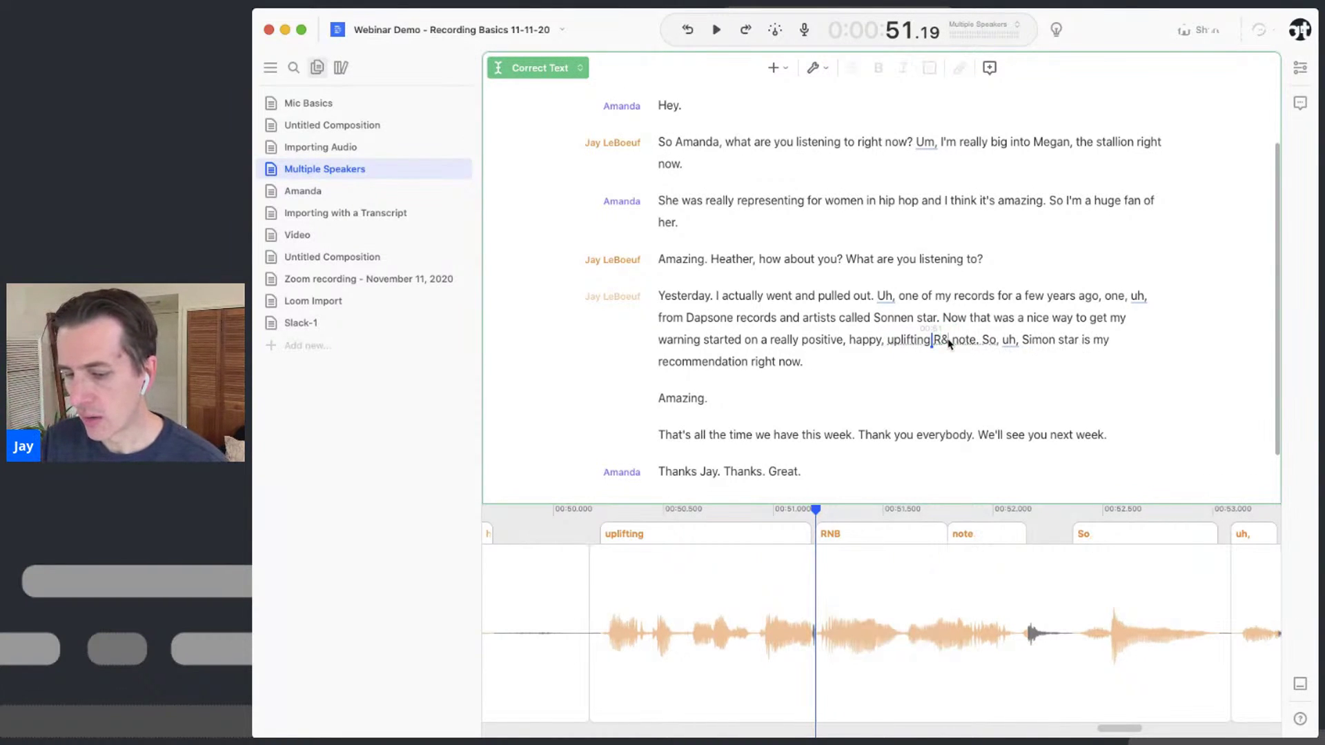
type("B")
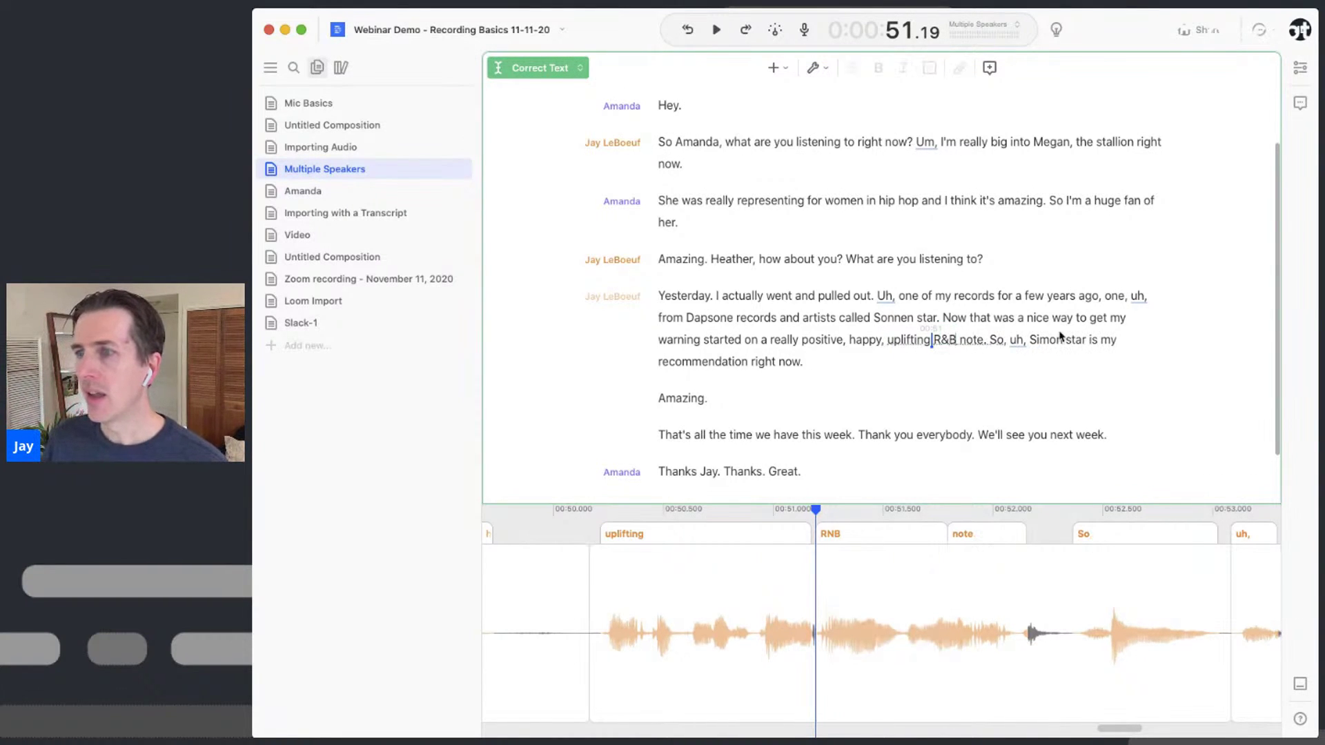
double_click(1045, 341)
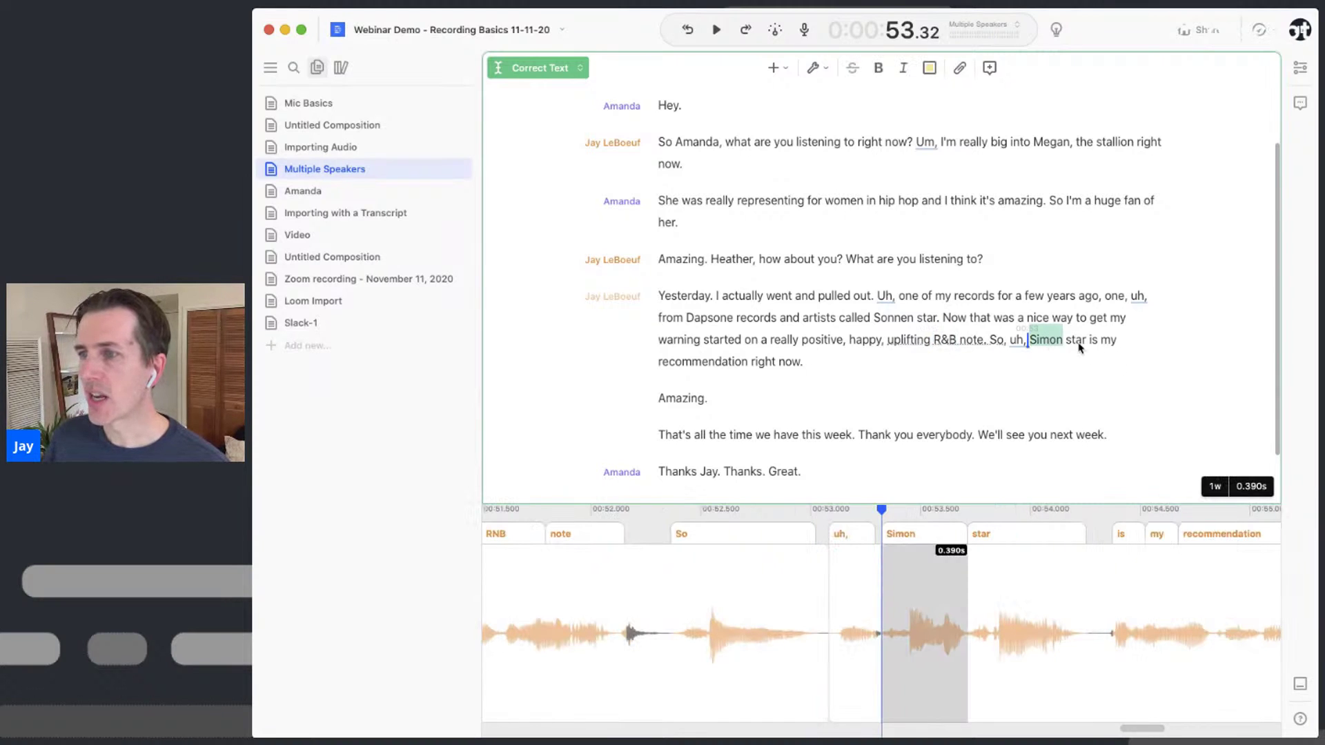
left_click(1080, 342, "shift")
type("Sonnensta")
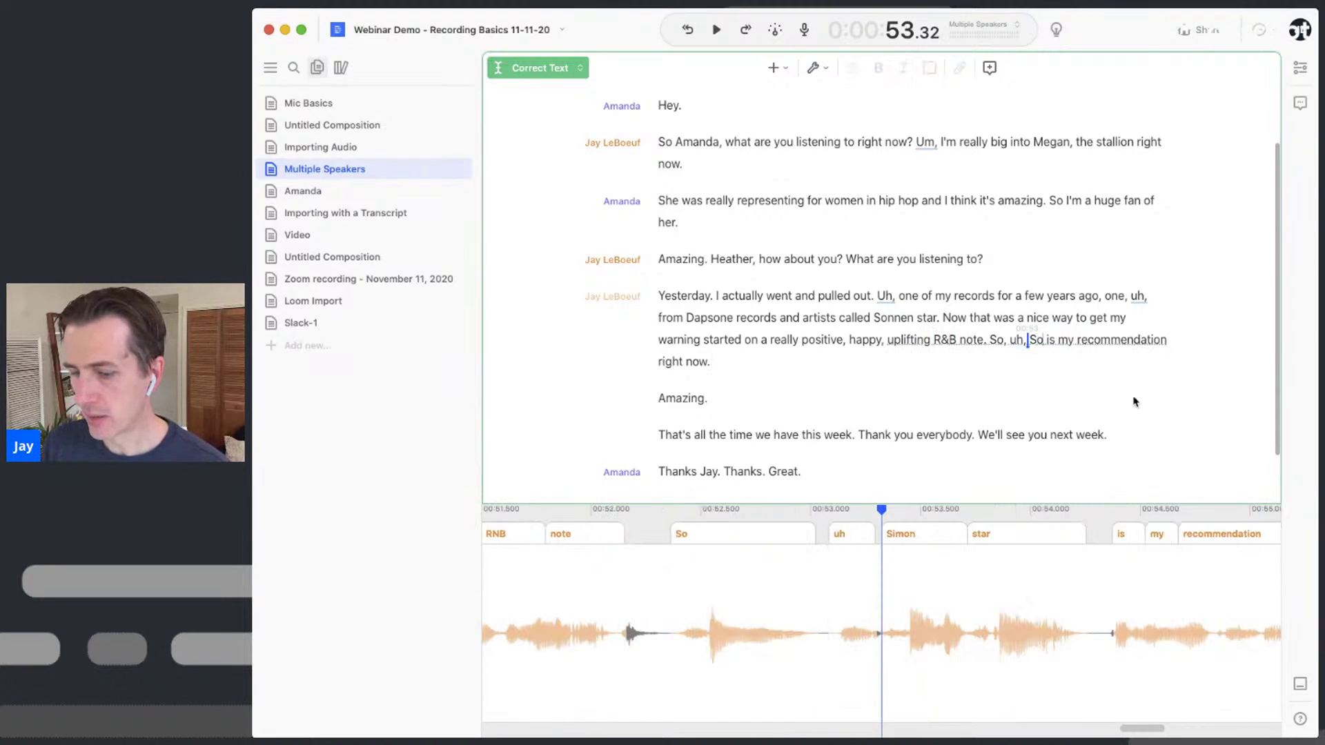
type("r")
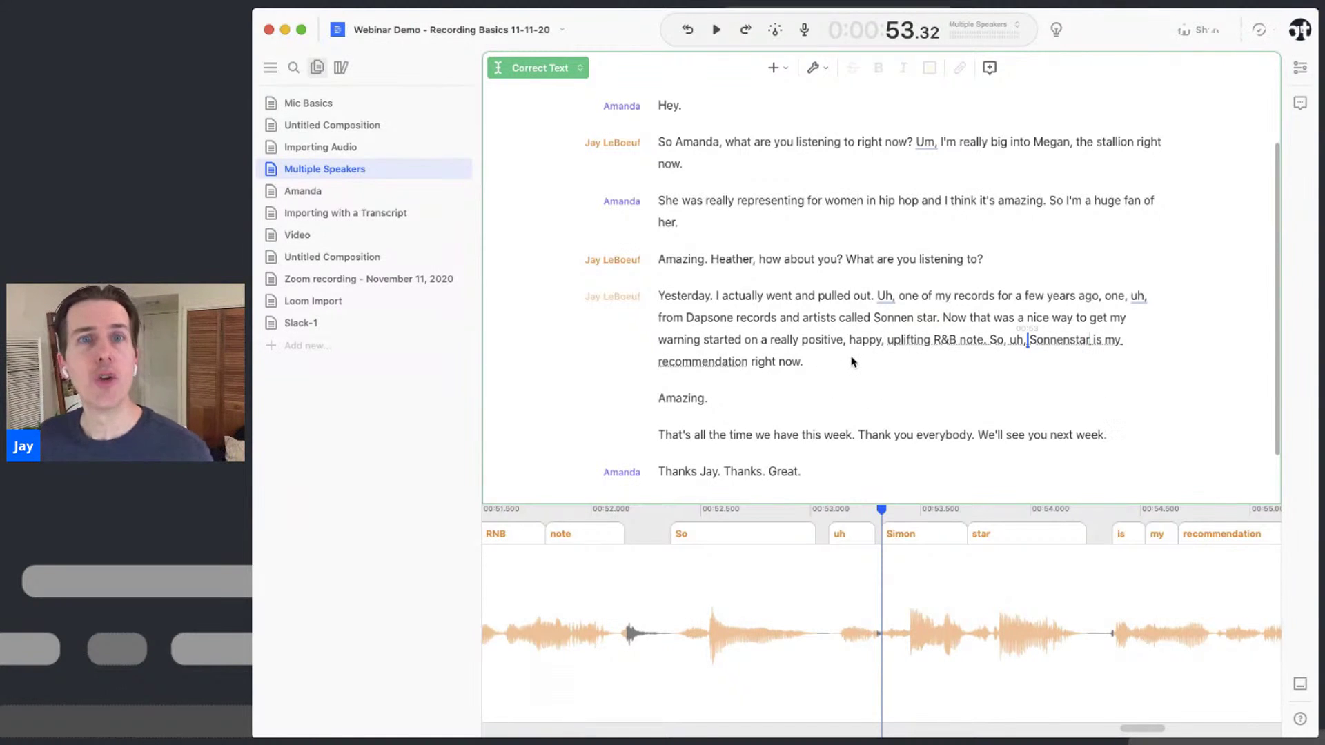
Change Amanda's opening 'Hey' to 'Hi'
double_click(668, 111)
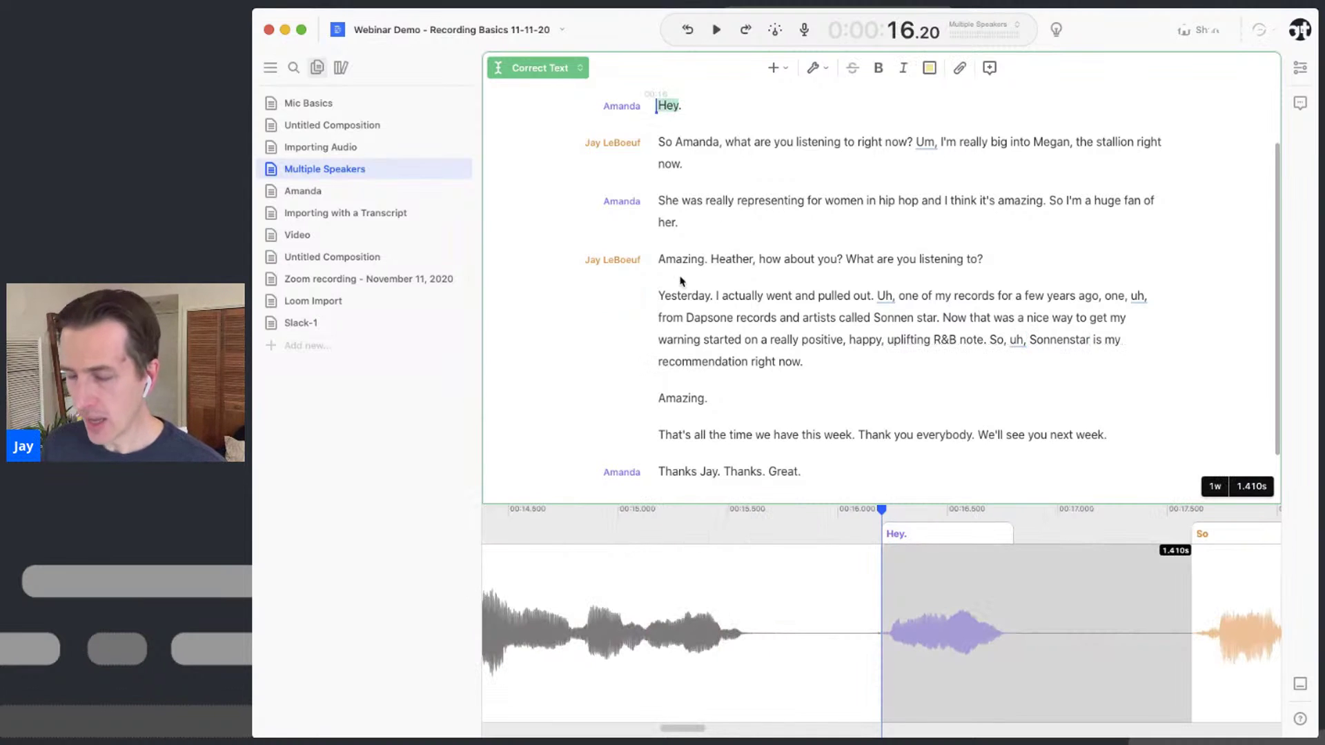
type("Hi")
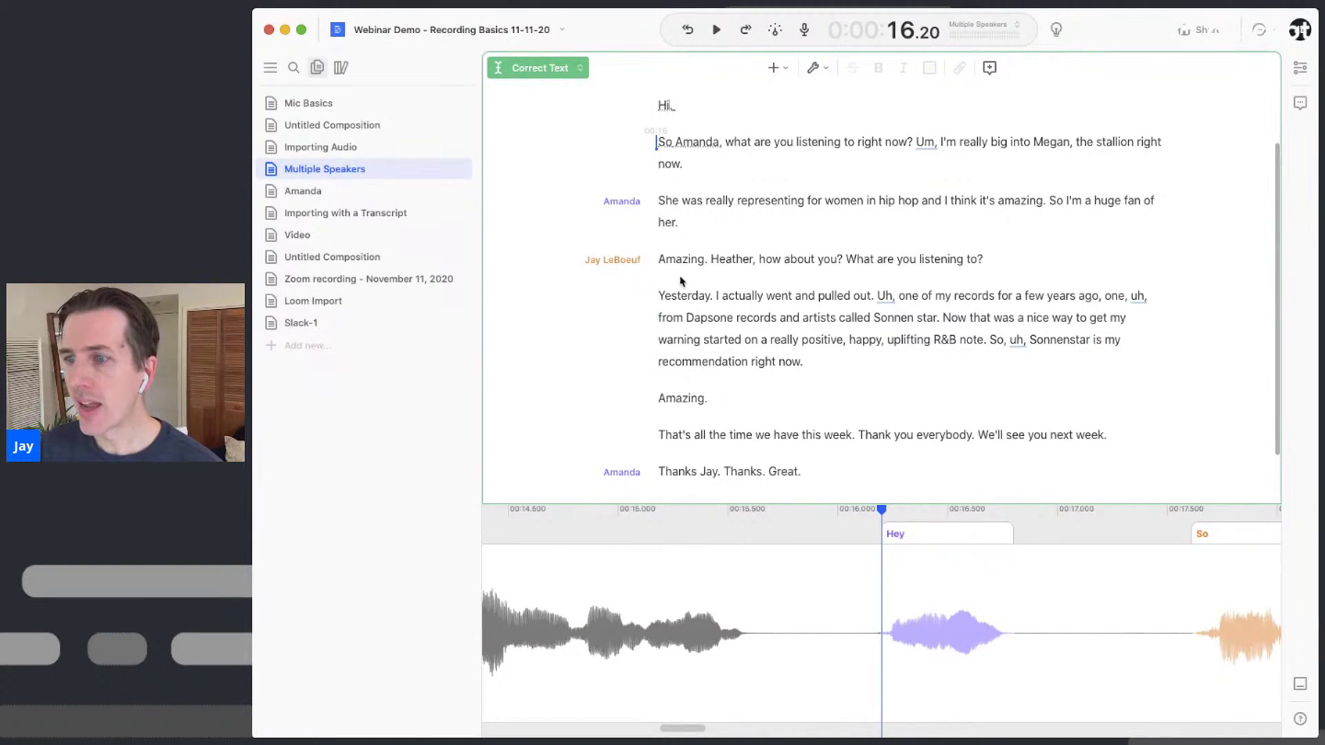
scroll(669, 272, "up", 3)
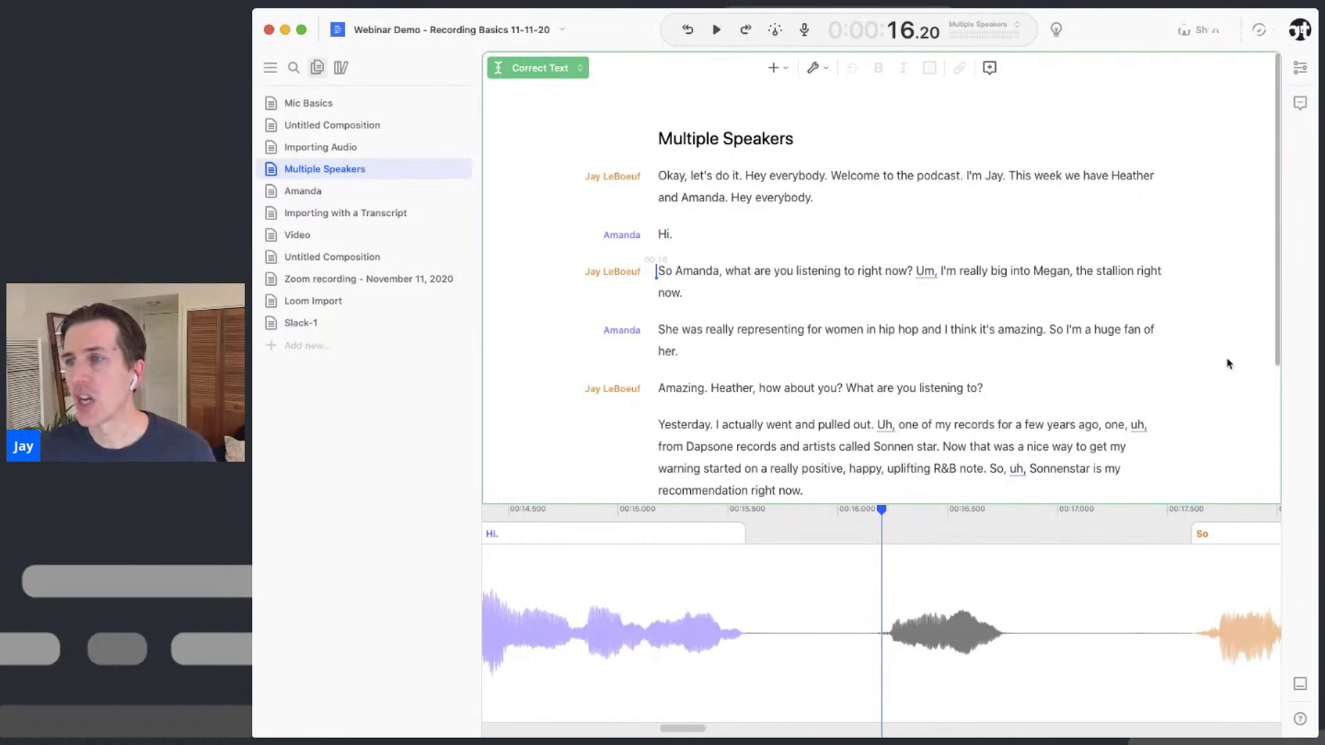
Switch back to Edit Media mode and drag the timeline divider down to enlarge the transcript
left_click(539, 78)
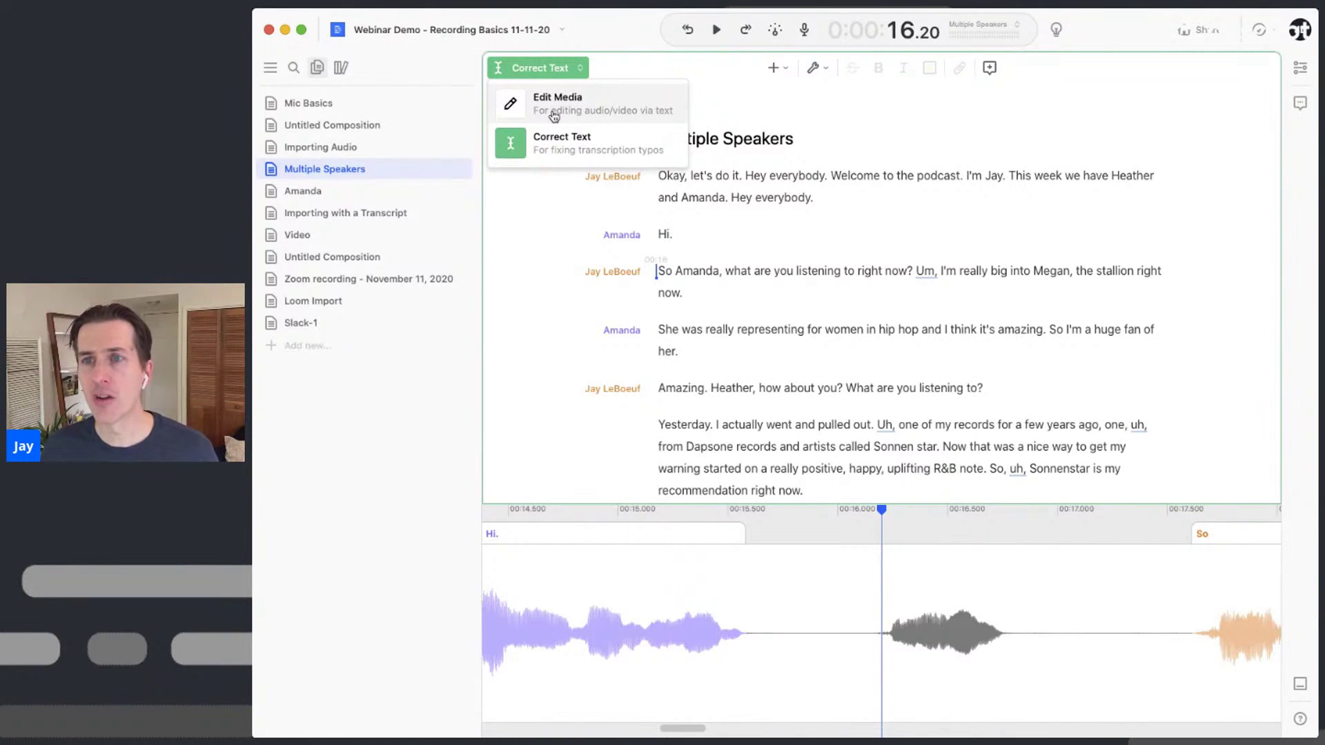
left_click(552, 114)
left_click_drag(826, 504, 828, 633)
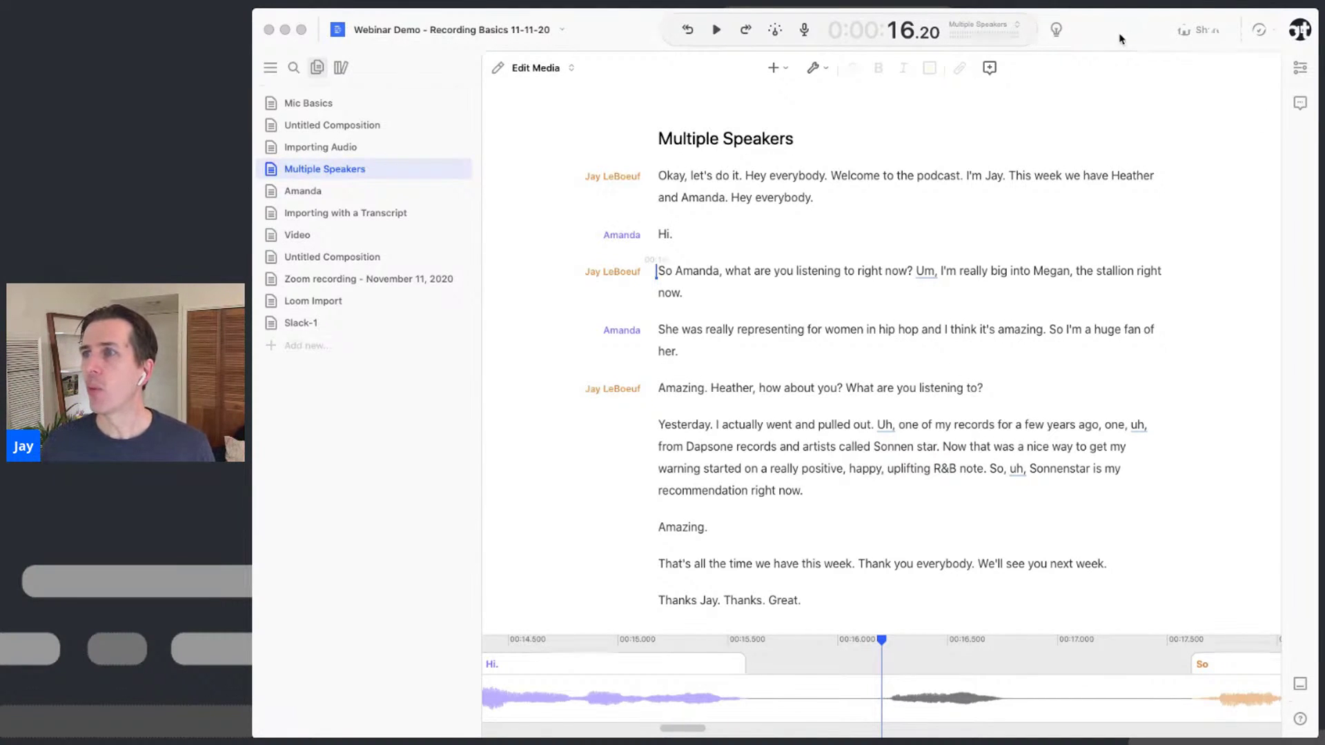
left_click(1304, 75)
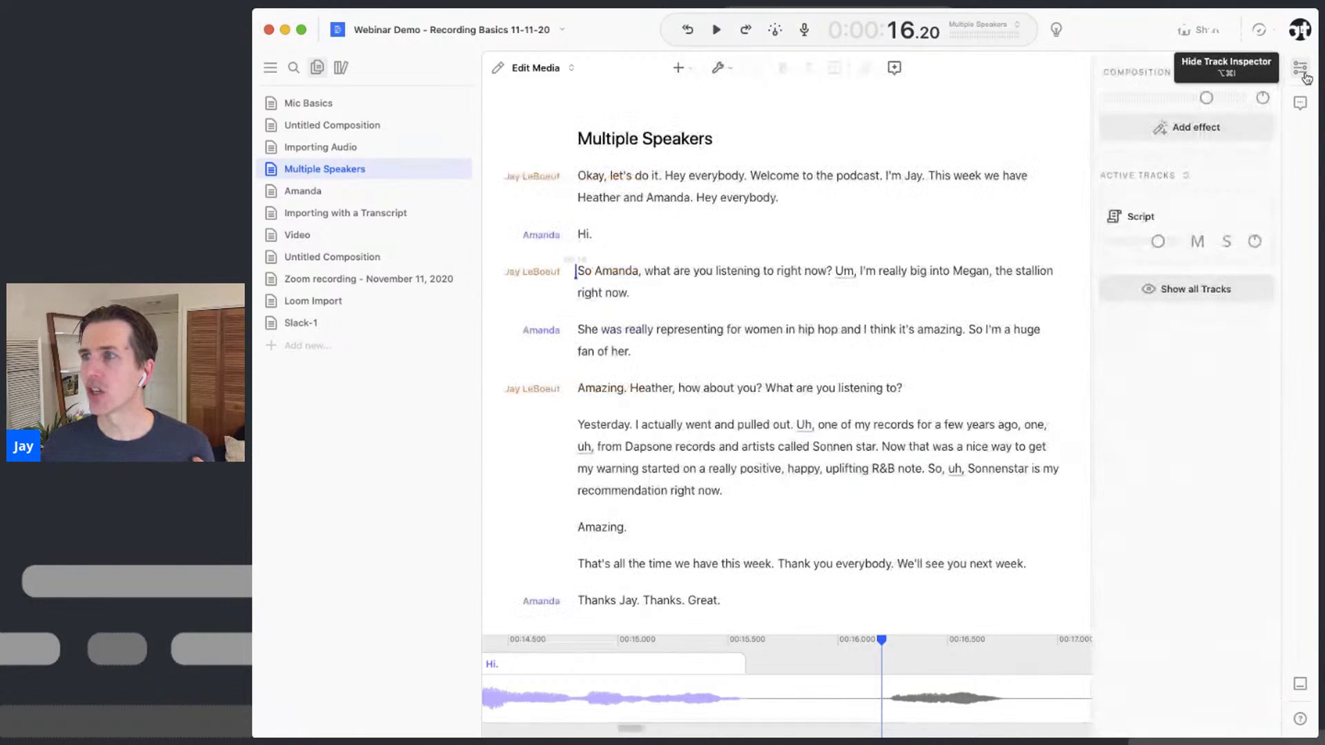
left_click(1220, 131)
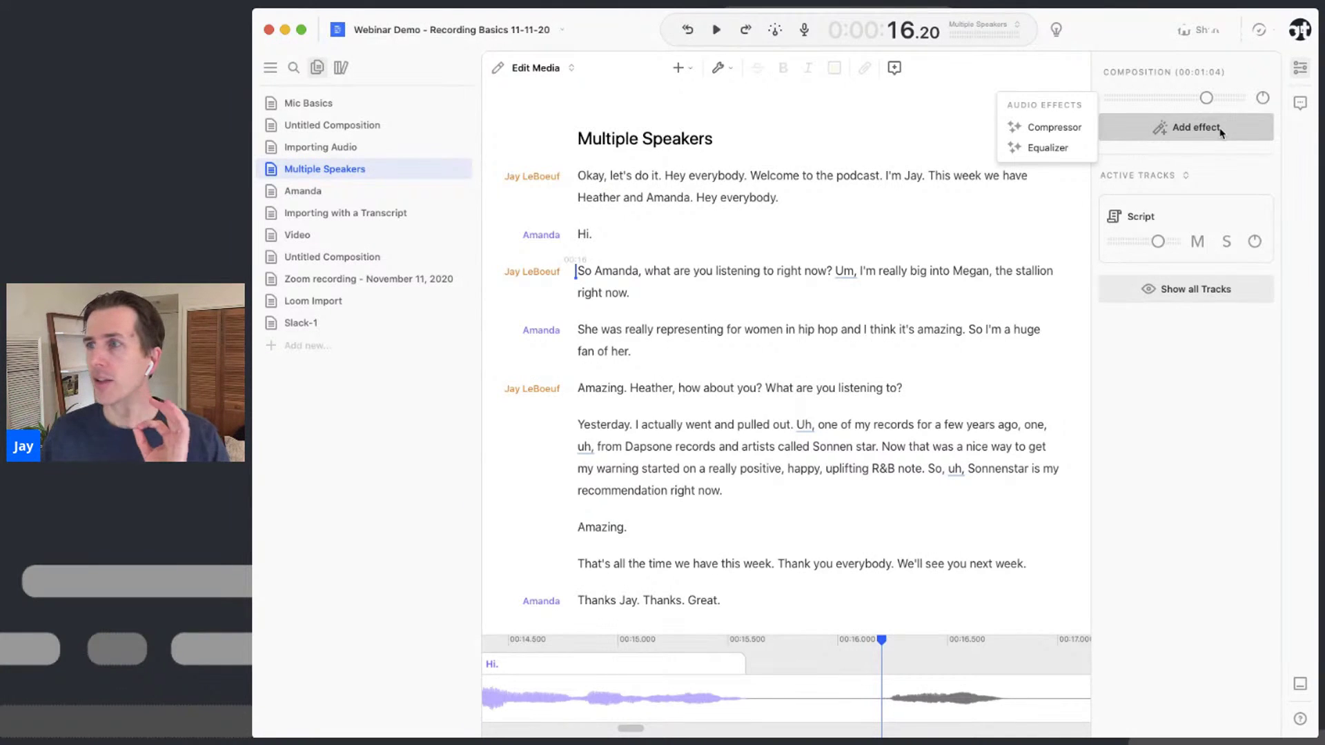
left_click(1301, 66)
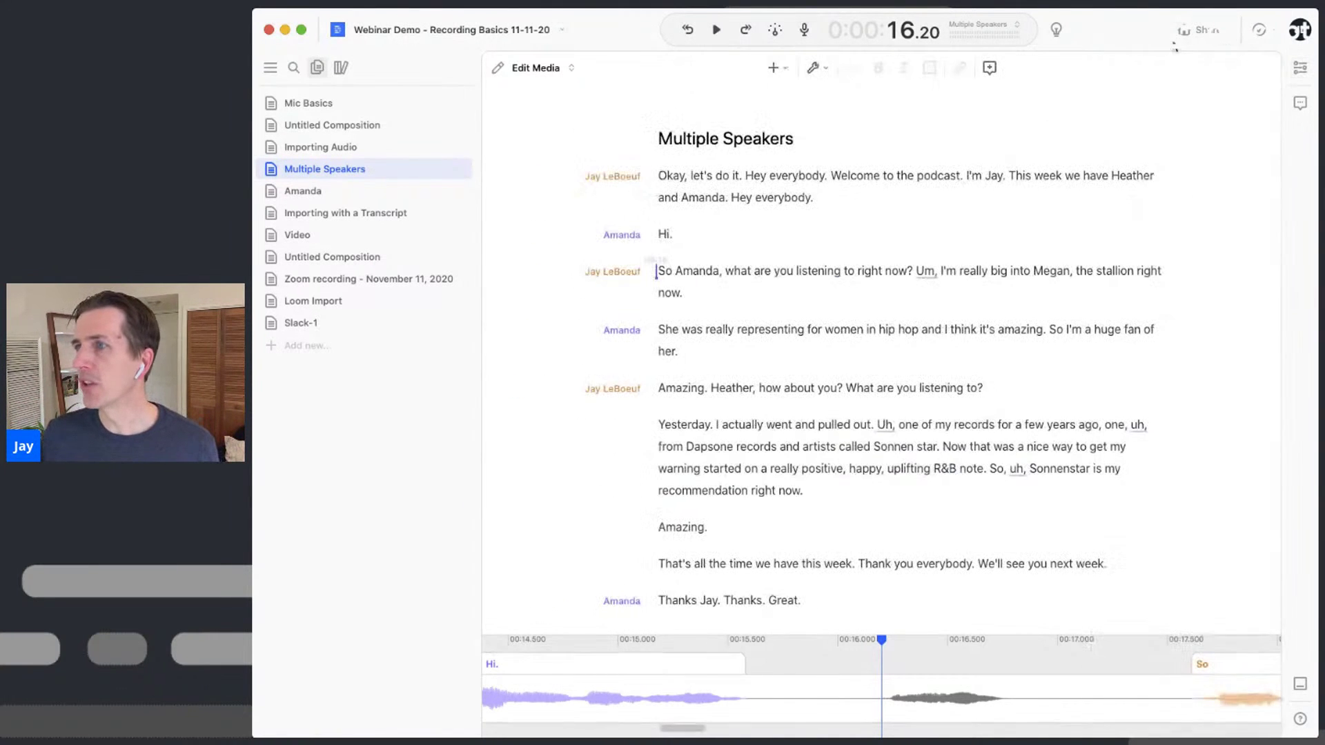
left_click(1201, 38)
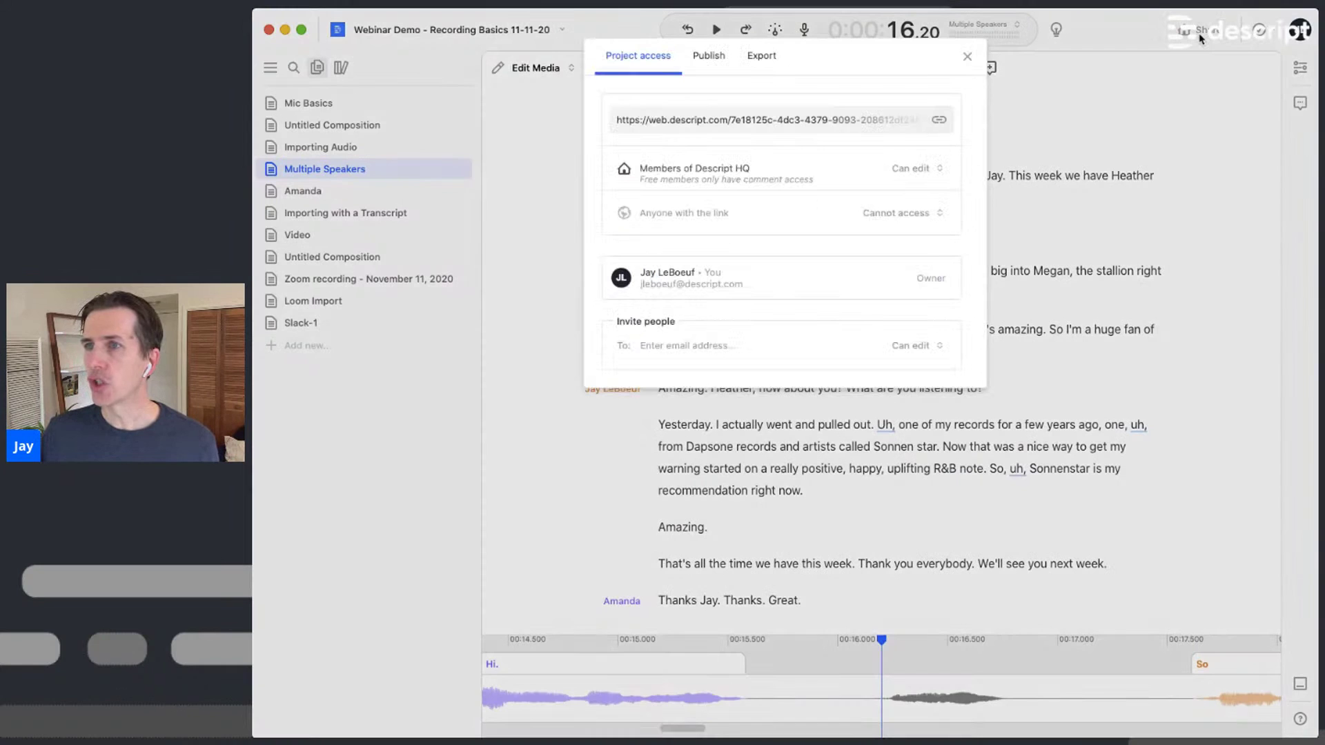
left_click(771, 59)
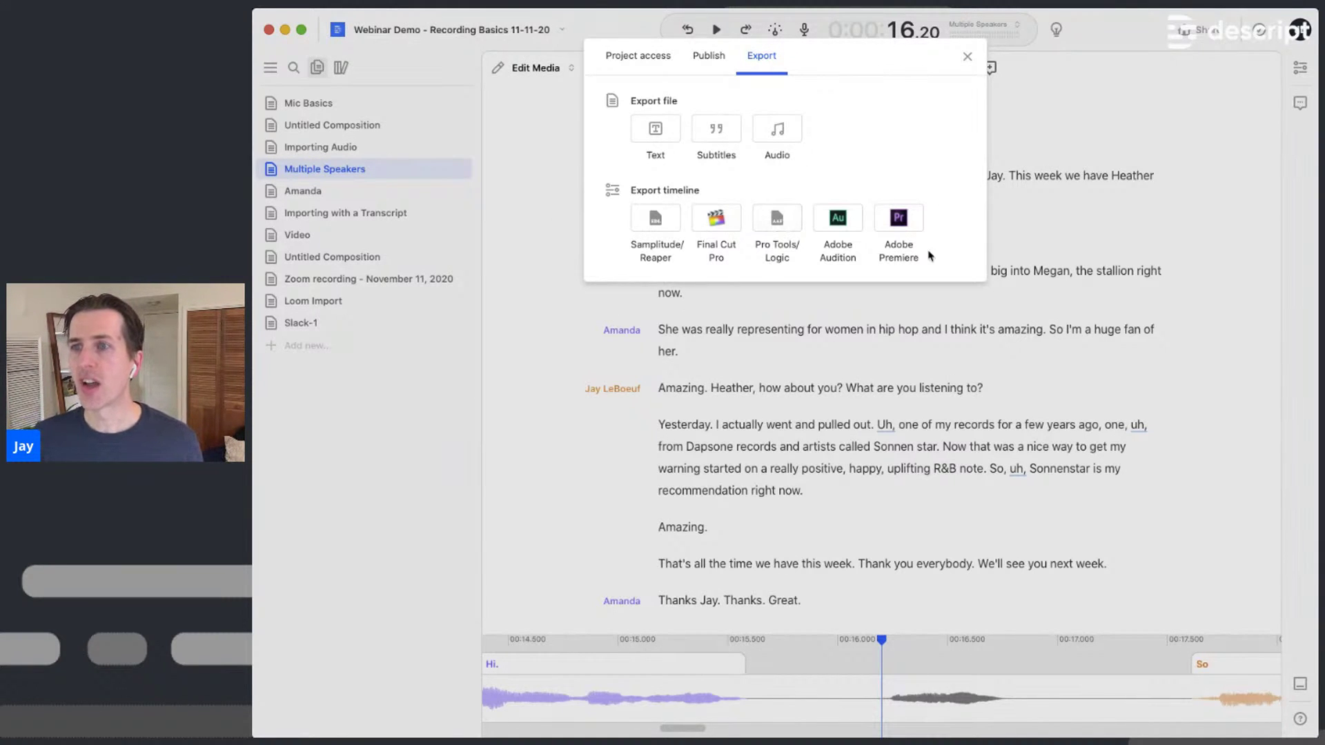
left_click(967, 58)
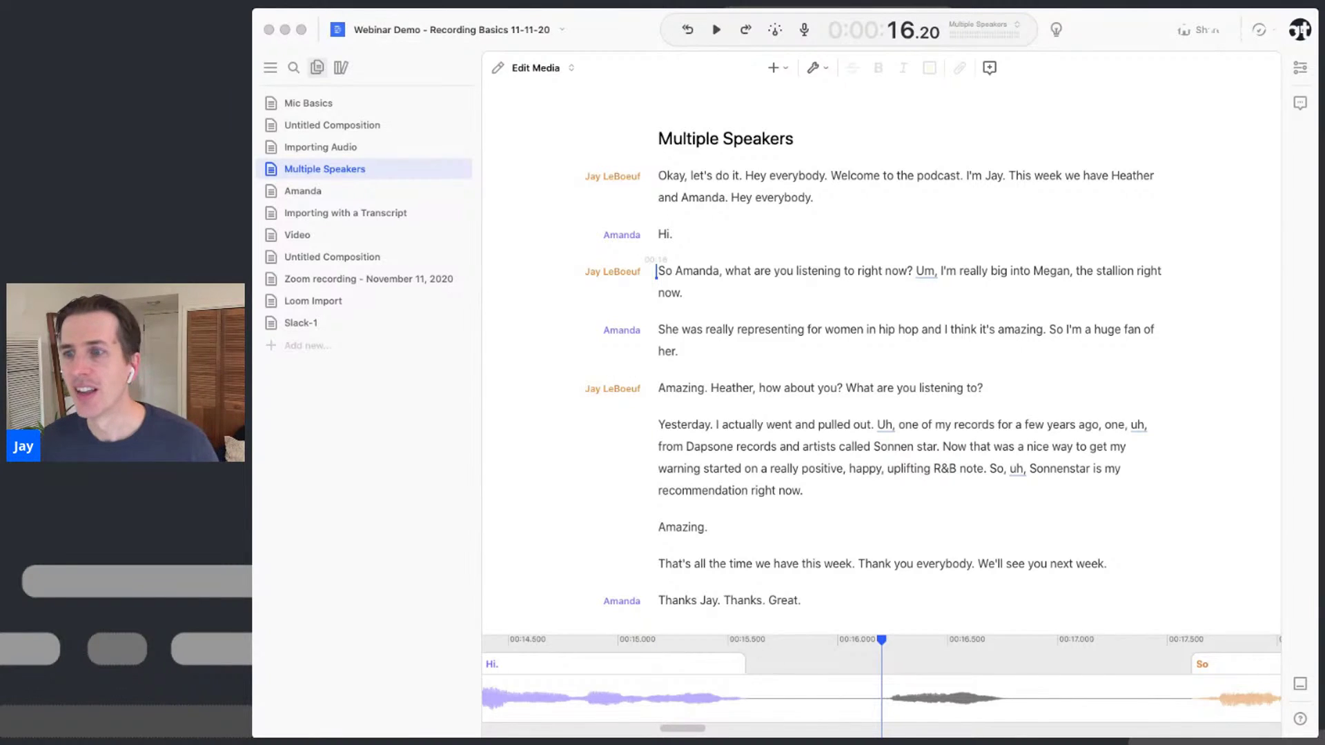
Select Jay's 'Yesterday…' paragraph and drop the 'descript logo vertical color' image onto it as an overlay track
left_click_drag(659, 425, 828, 494)
left_click(706, 426)
left_click(656, 527, "shift")
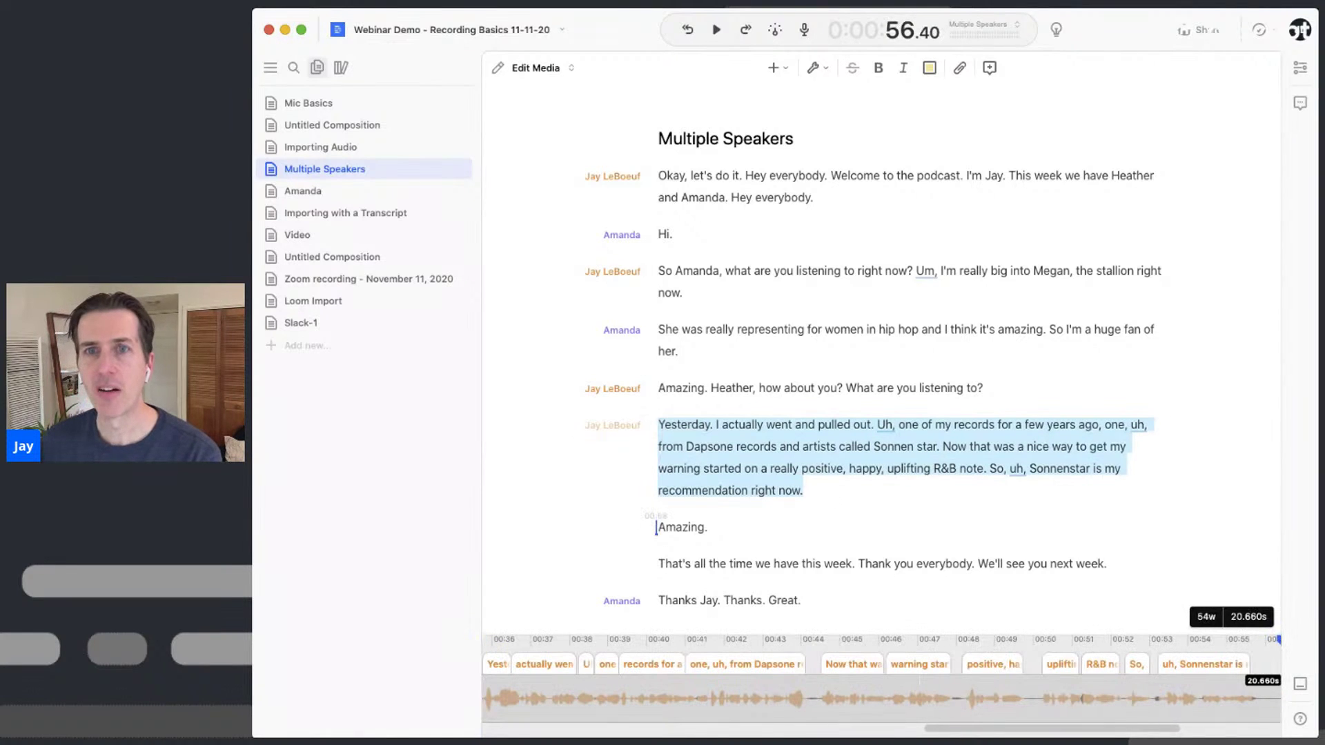
left_click(612, 425)
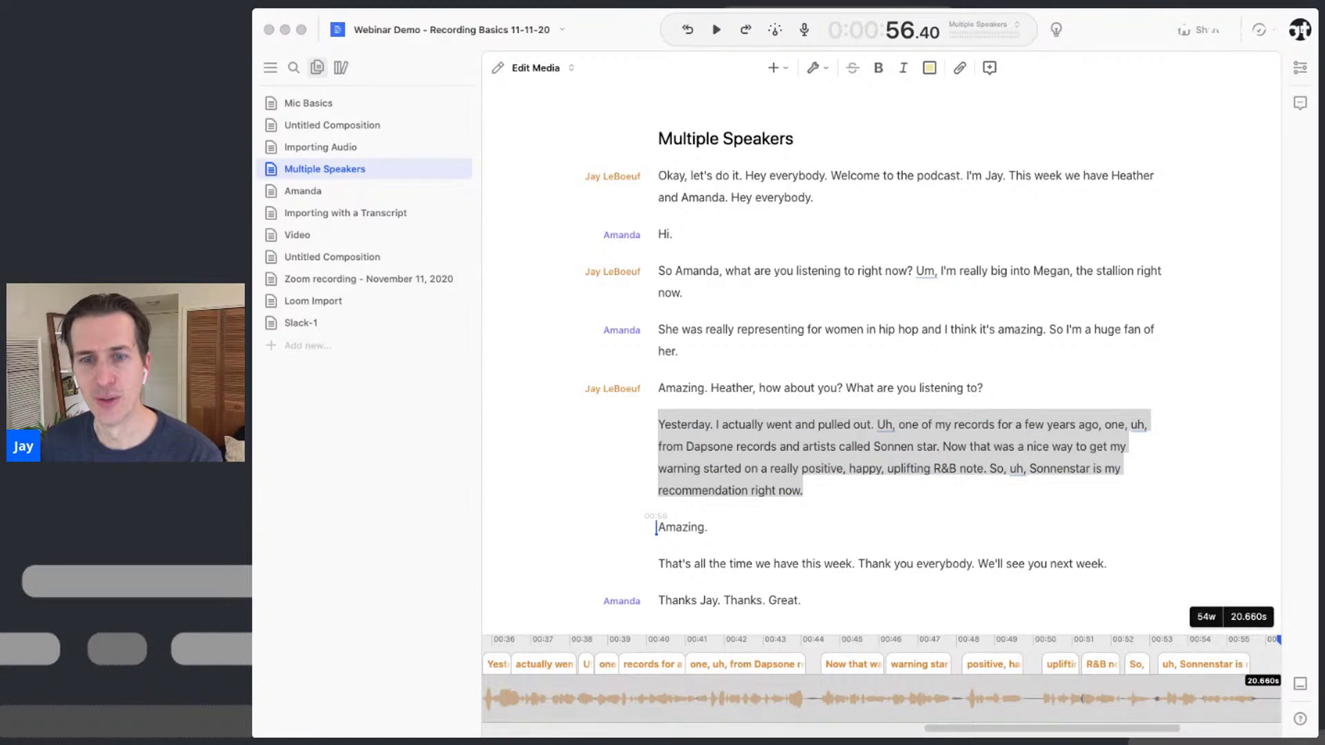
left_click_drag(369, 435, 775, 449)
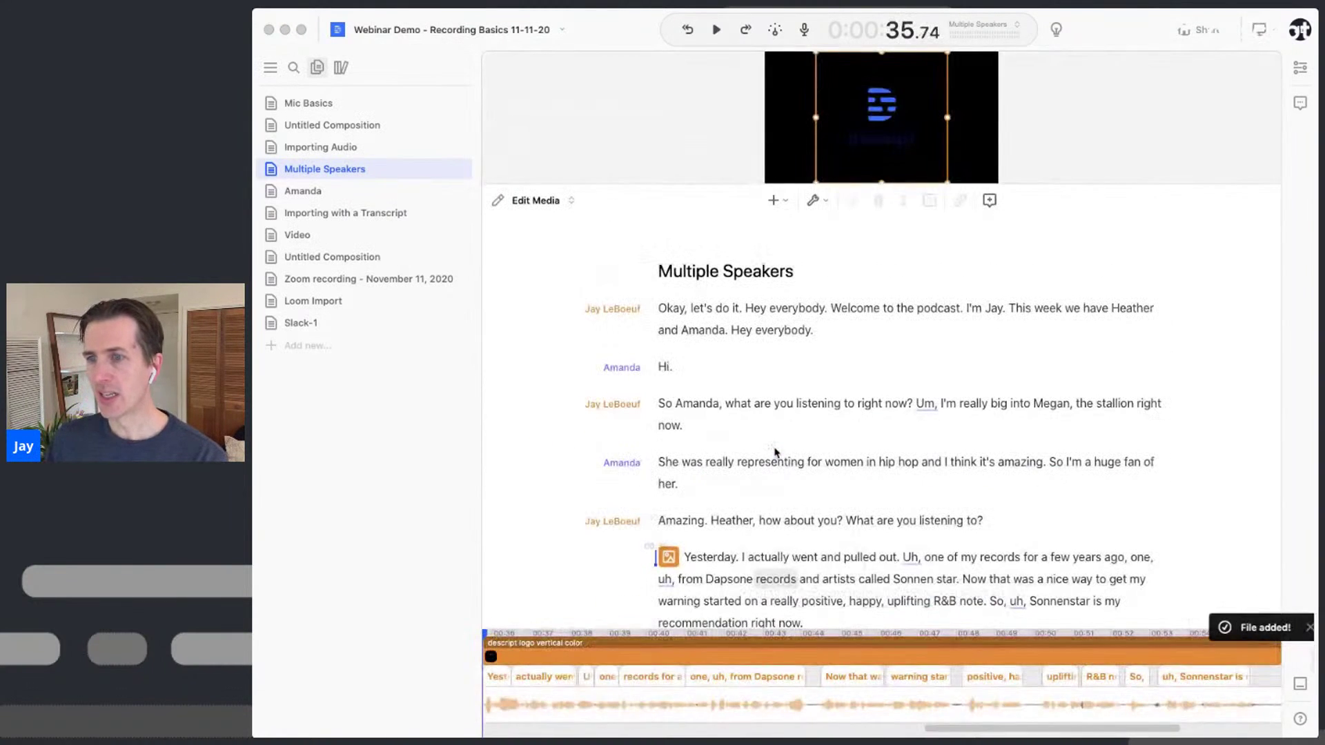
scroll(816, 503, "down", 3)
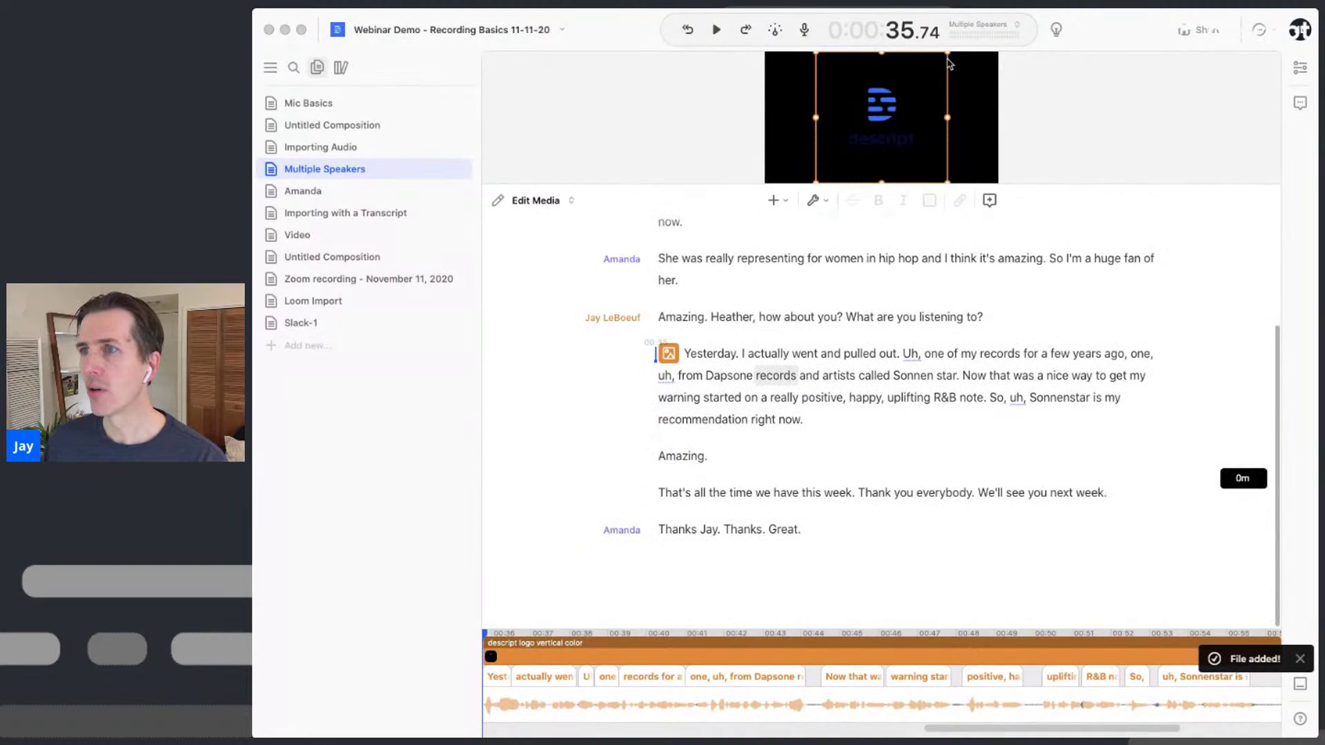
left_click(909, 114)
left_click_drag(853, 137, 917, 134)
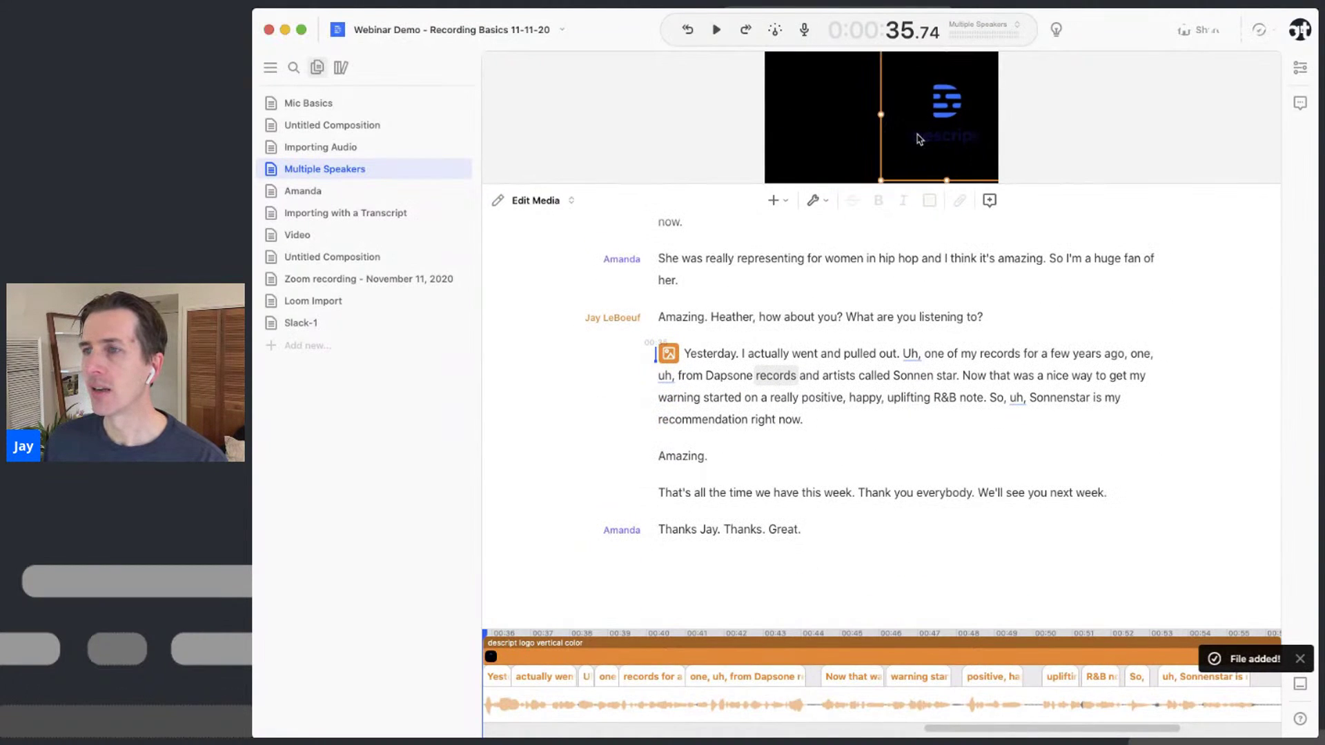
left_click(845, 319)
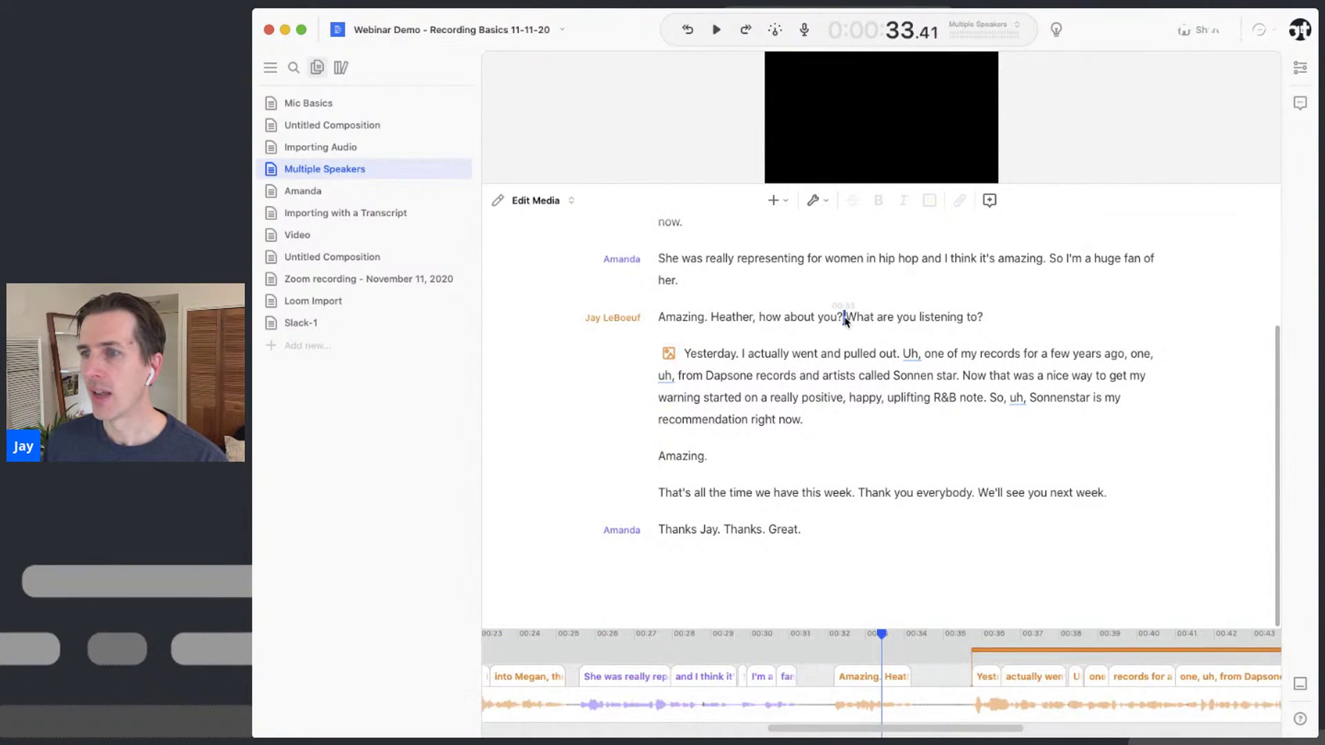
key("space")
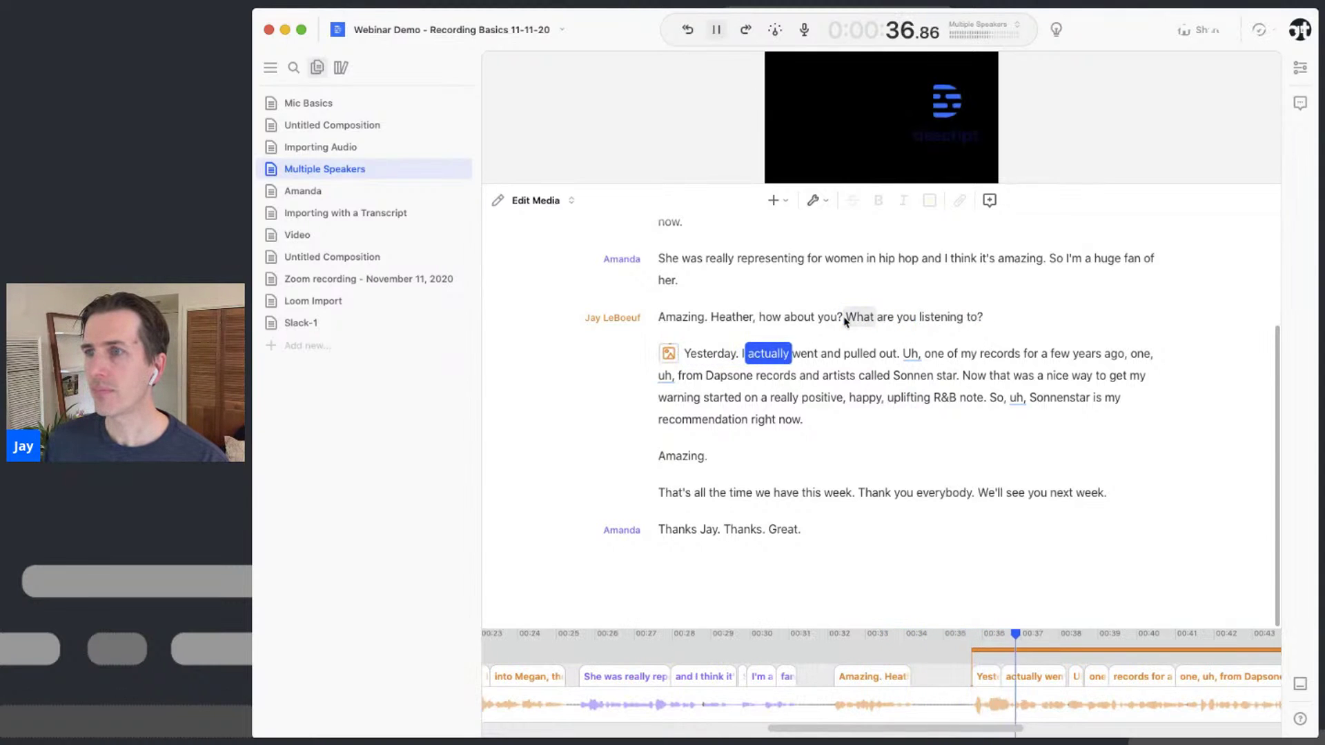
key("space")
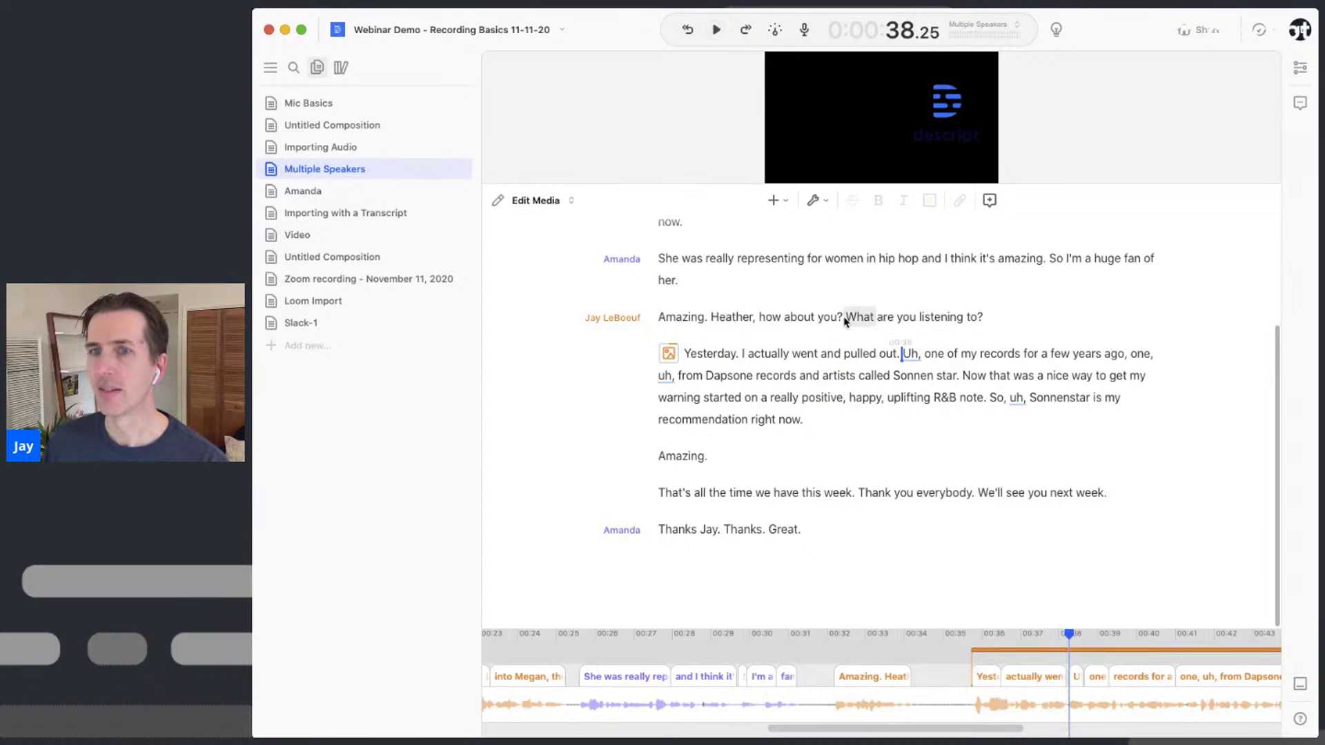